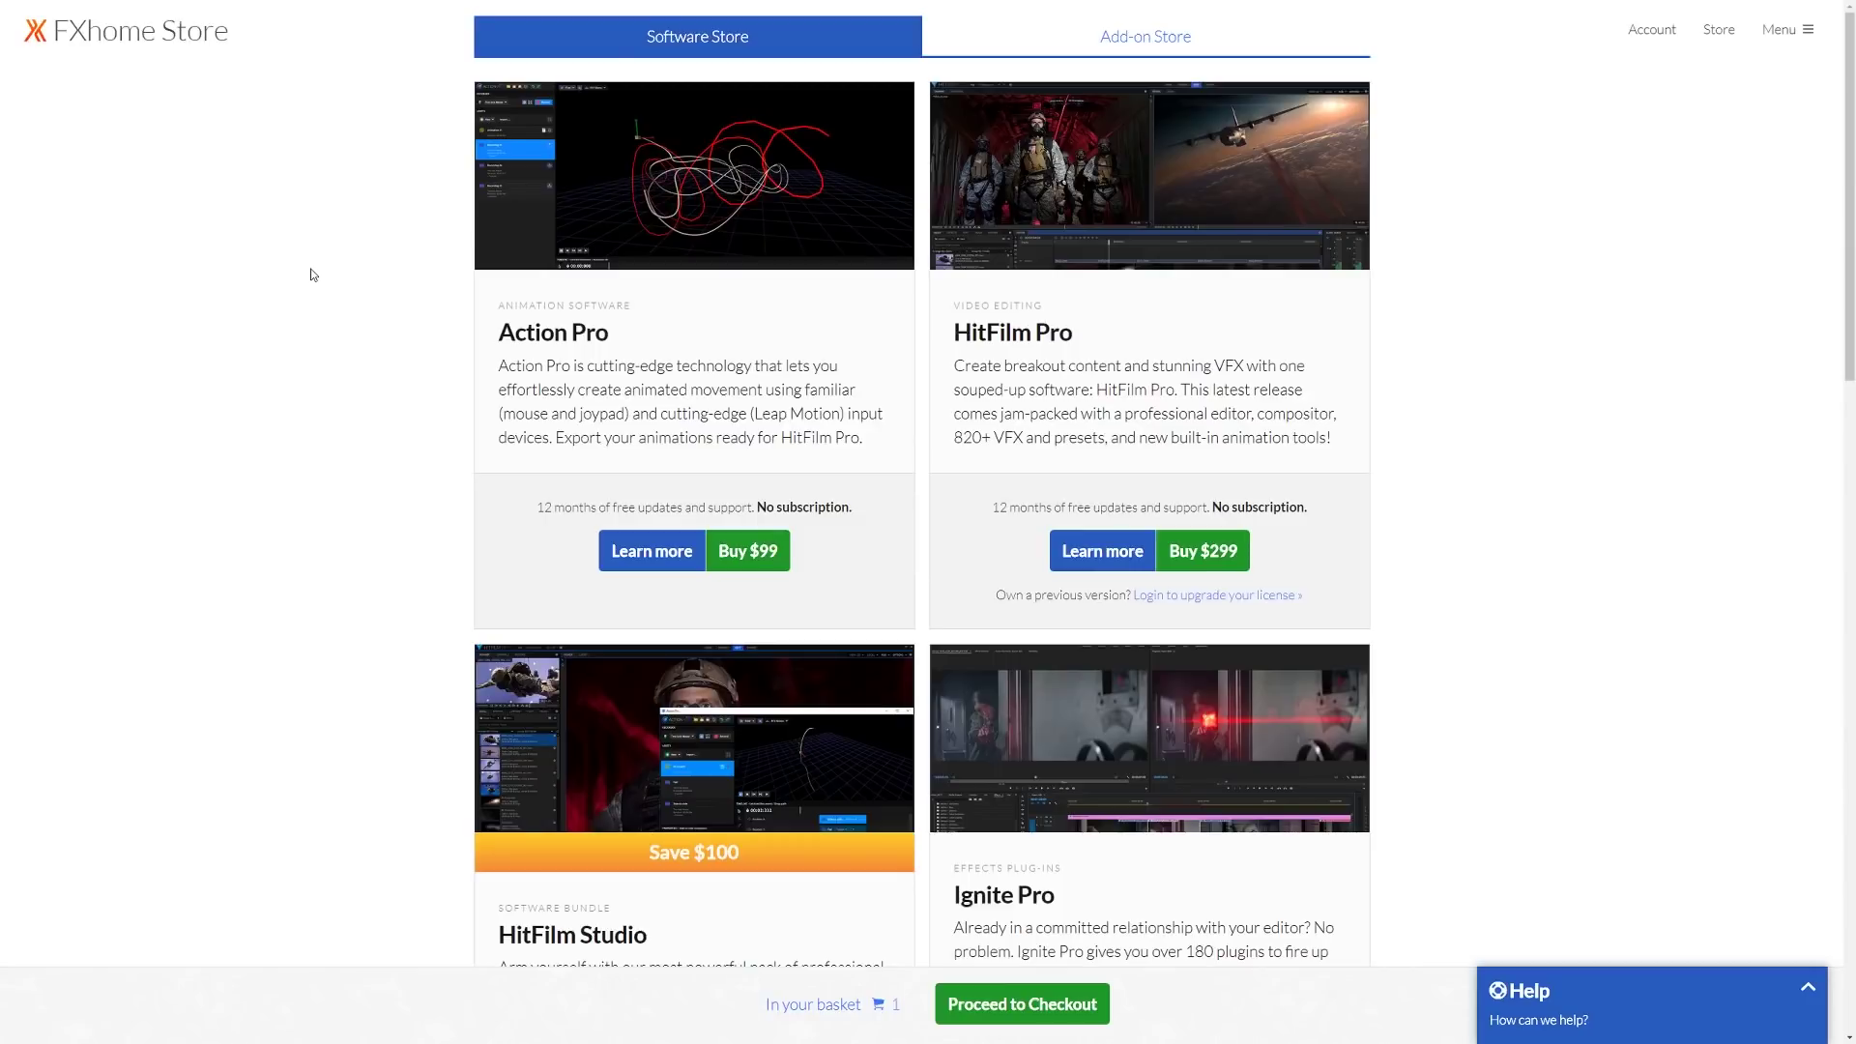
Browse the FXhome software and add-on stores and review the effects listed in the Motion: Audio Visual Pack
{"action": "scroll", "coordinate": [1852, 169], "scroll_direction": "down", "scroll_amount": 1}
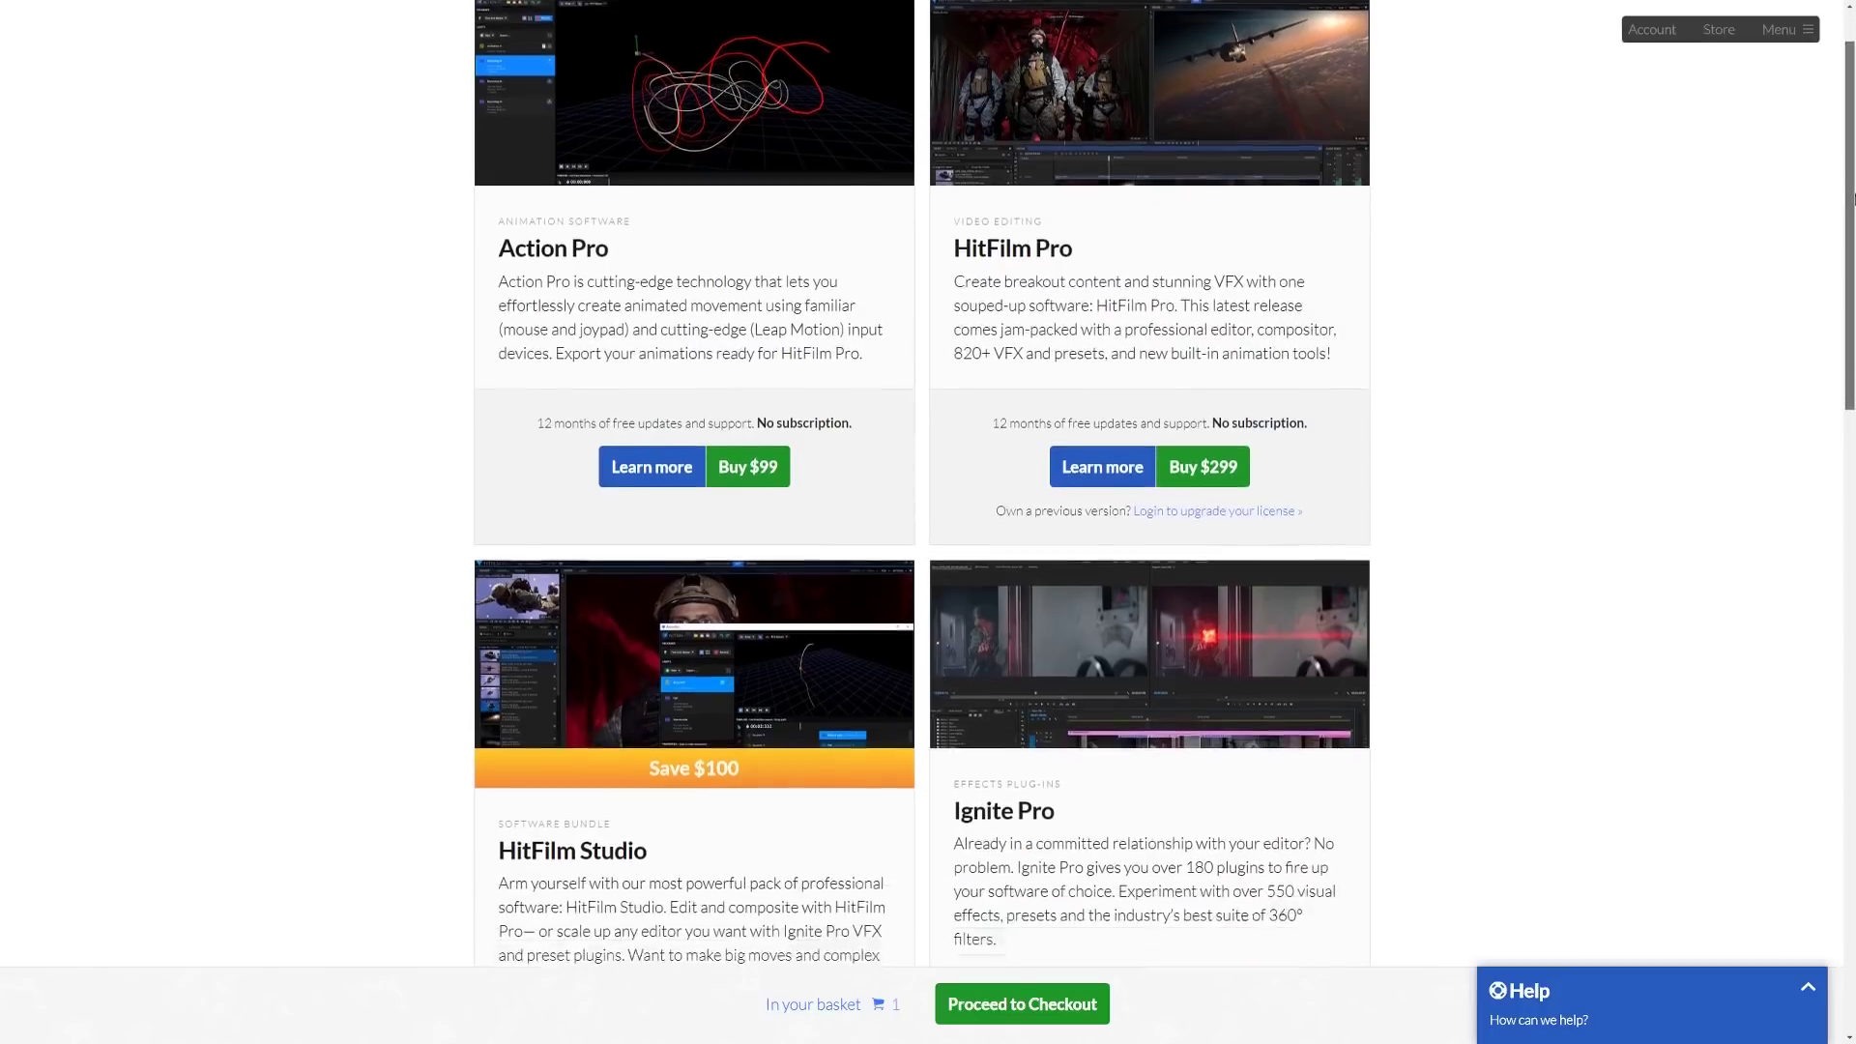
{"action": "scroll", "coordinate": [1852, 169], "scroll_direction": "up", "scroll_amount": 1}
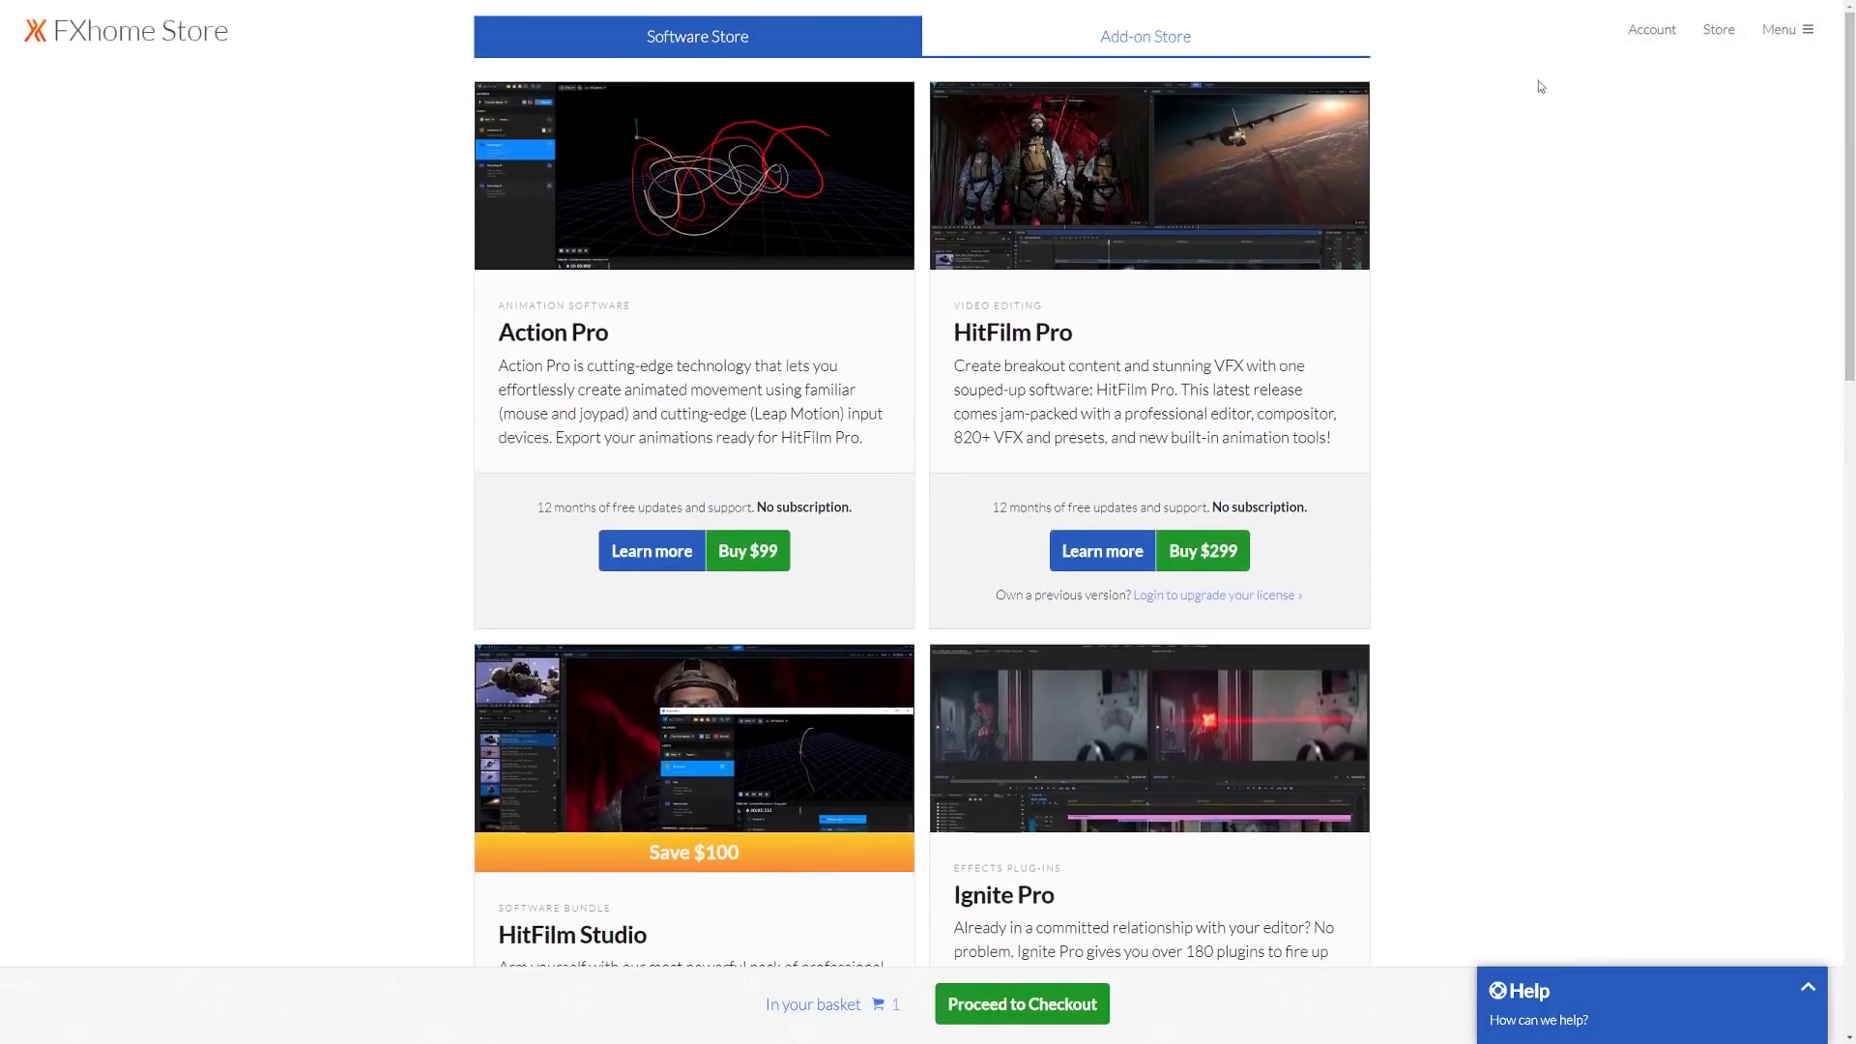
{"action": "left_click", "coordinate": [1084, 40]}
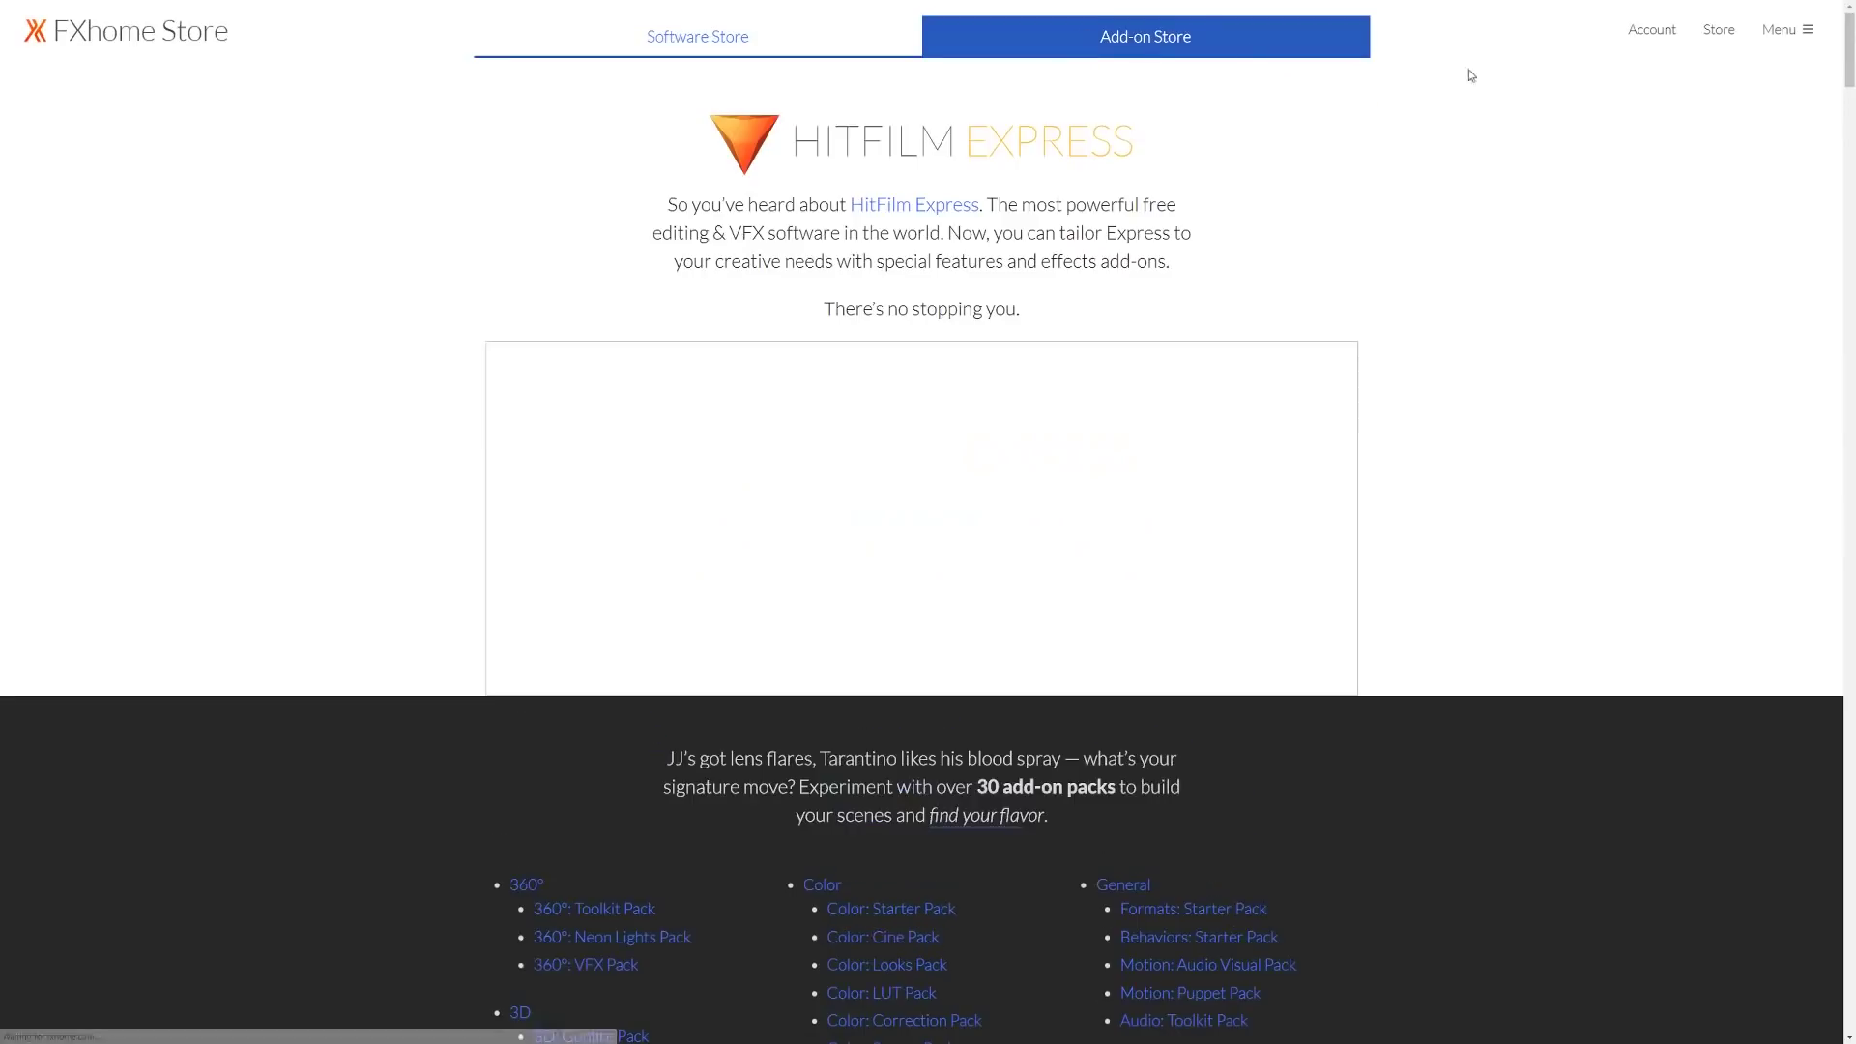
{"action": "left_click_drag", "start_coordinate": [1849, 63], "coordinate": [1850, 746]}
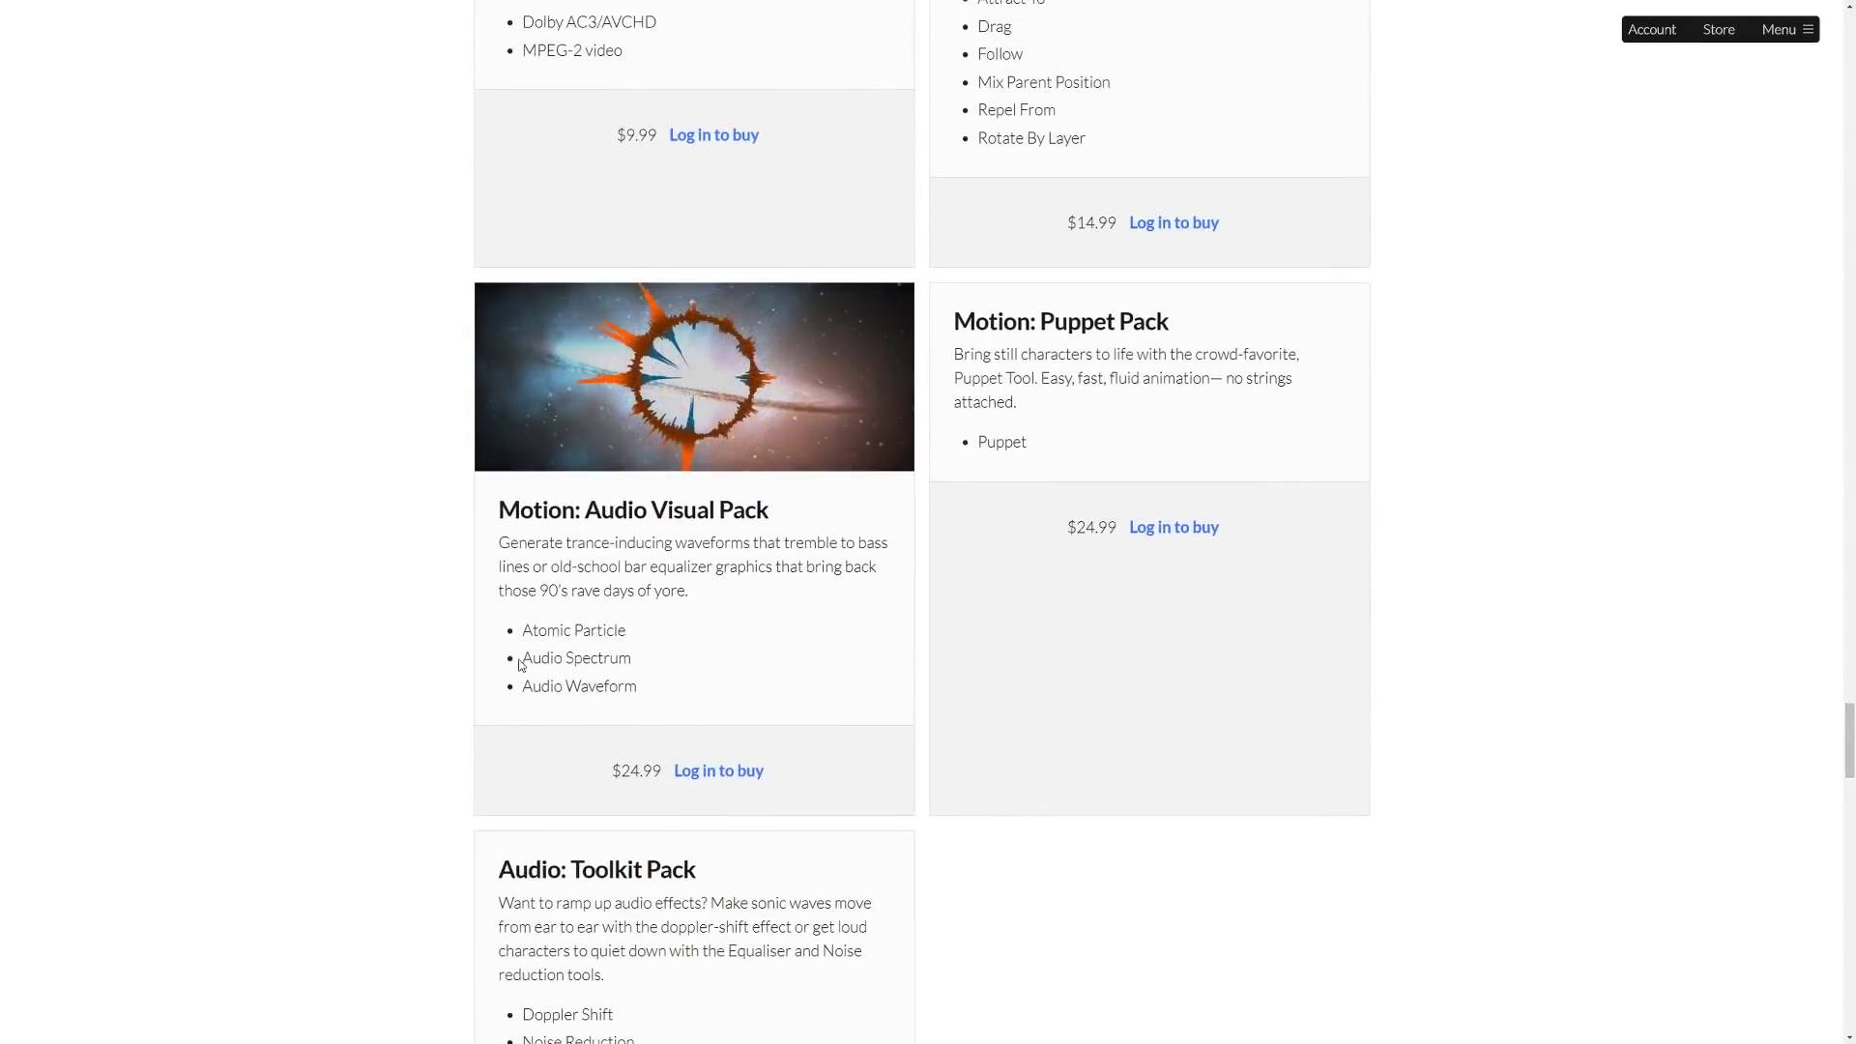
{"action": "left_click_drag", "start_coordinate": [520, 659], "coordinate": [658, 694]}
{"action": "left_click", "coordinate": [657, 694]}
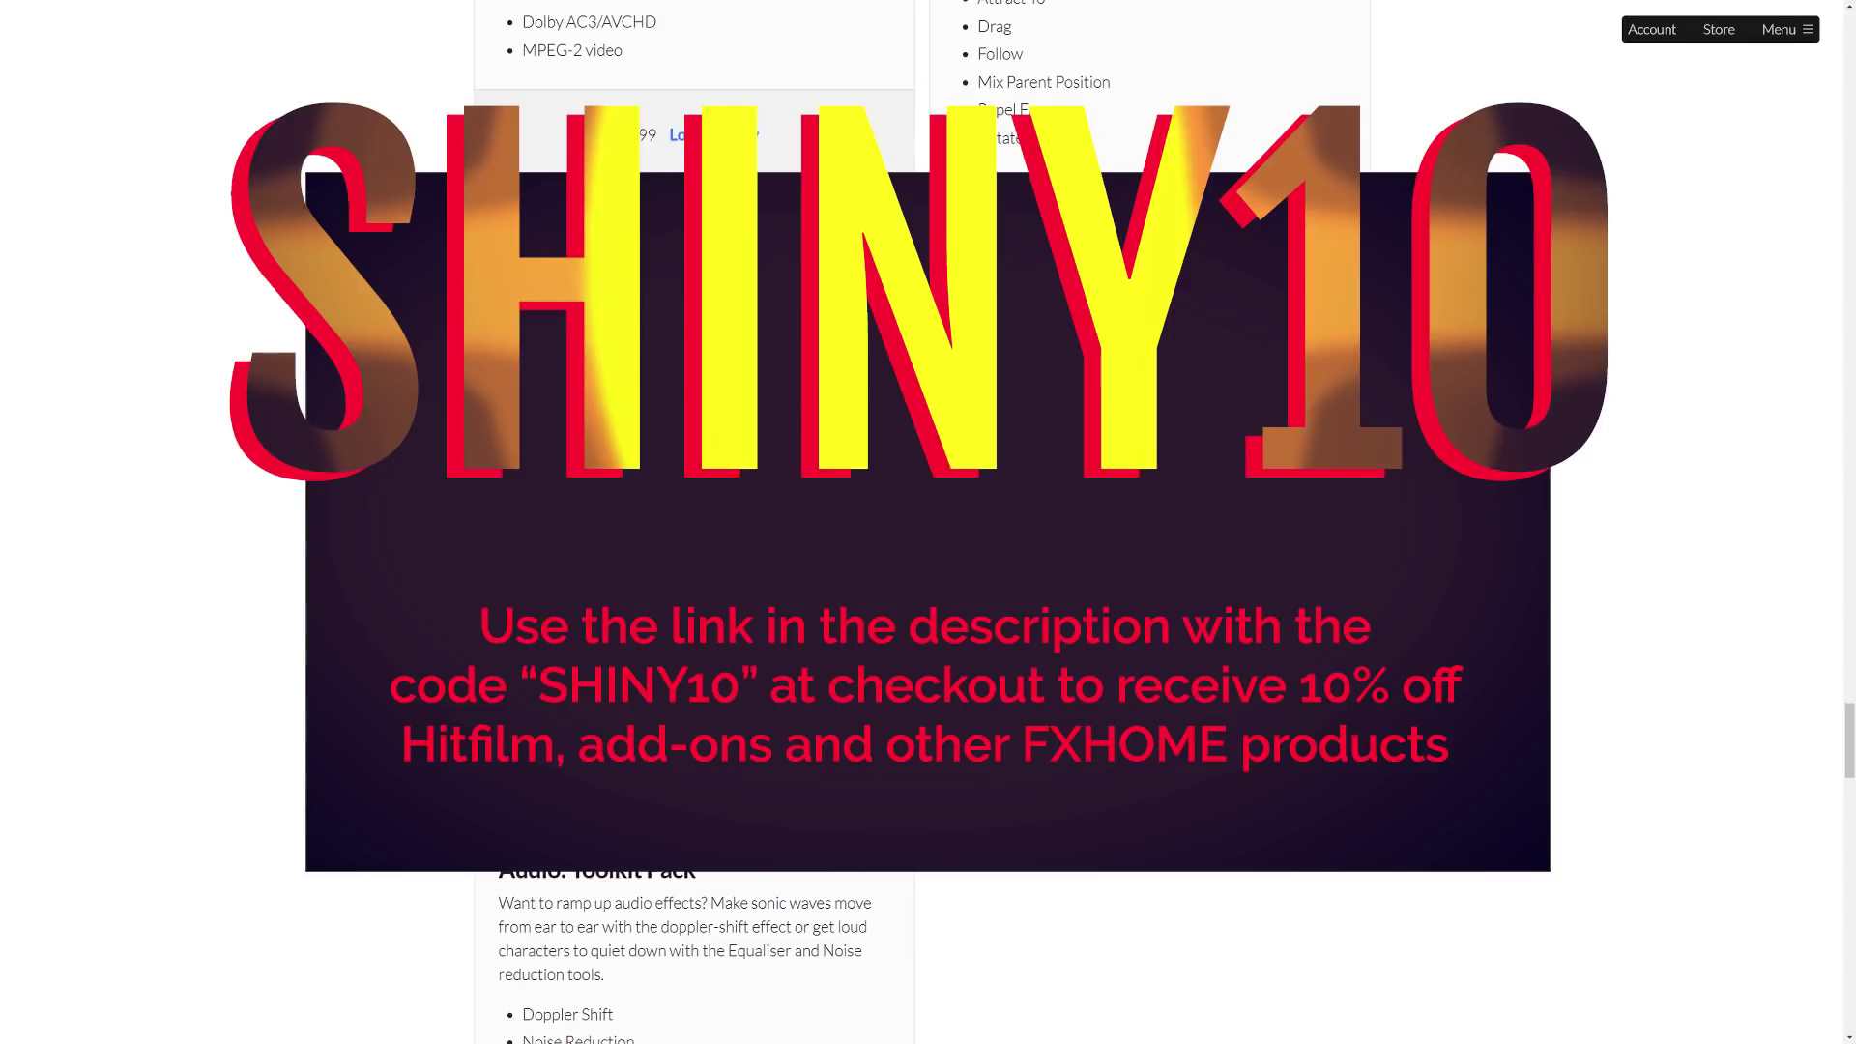
{"action": "scroll", "coordinate": [1822, 287], "scroll_direction": "down", "scroll_amount": 8}
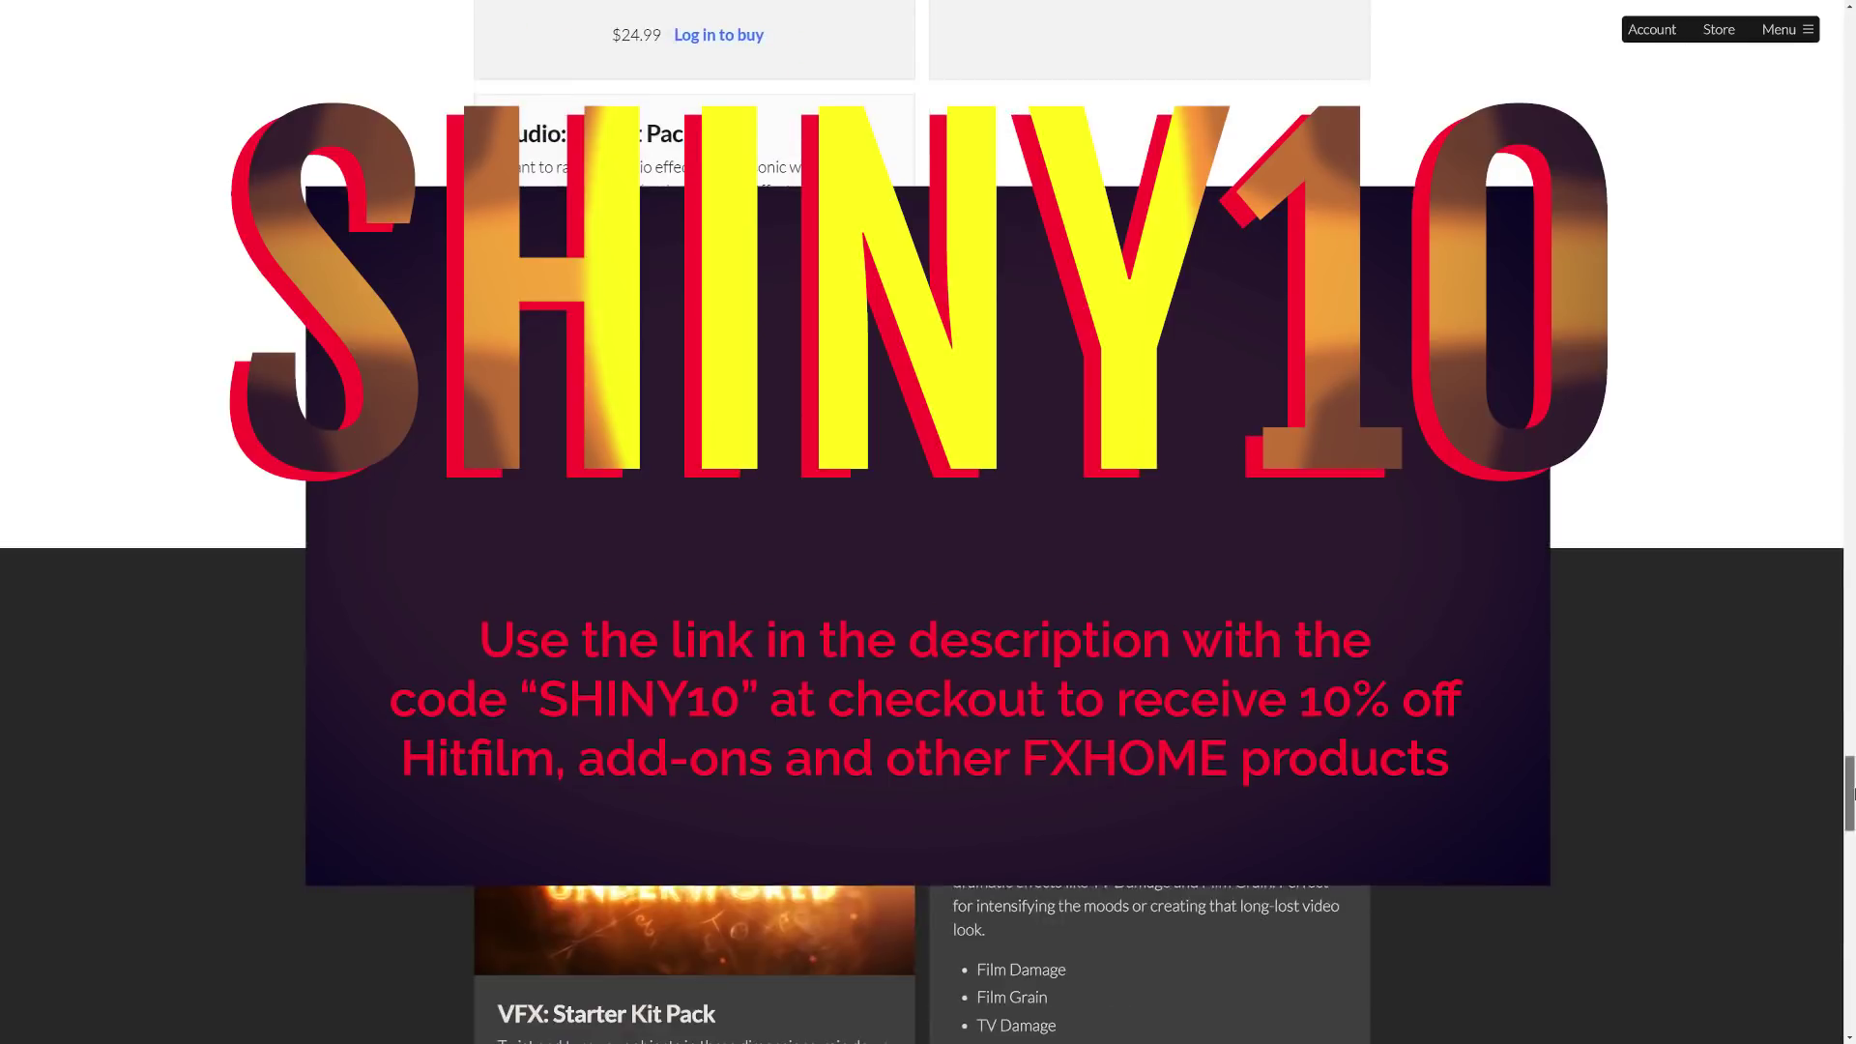
{"action": "scroll", "coordinate": [1822, 288], "scroll_direction": "up", "scroll_amount": 20}
{"action": "scroll", "coordinate": [1822, 287], "scroll_direction": "up", "scroll_amount": 20}
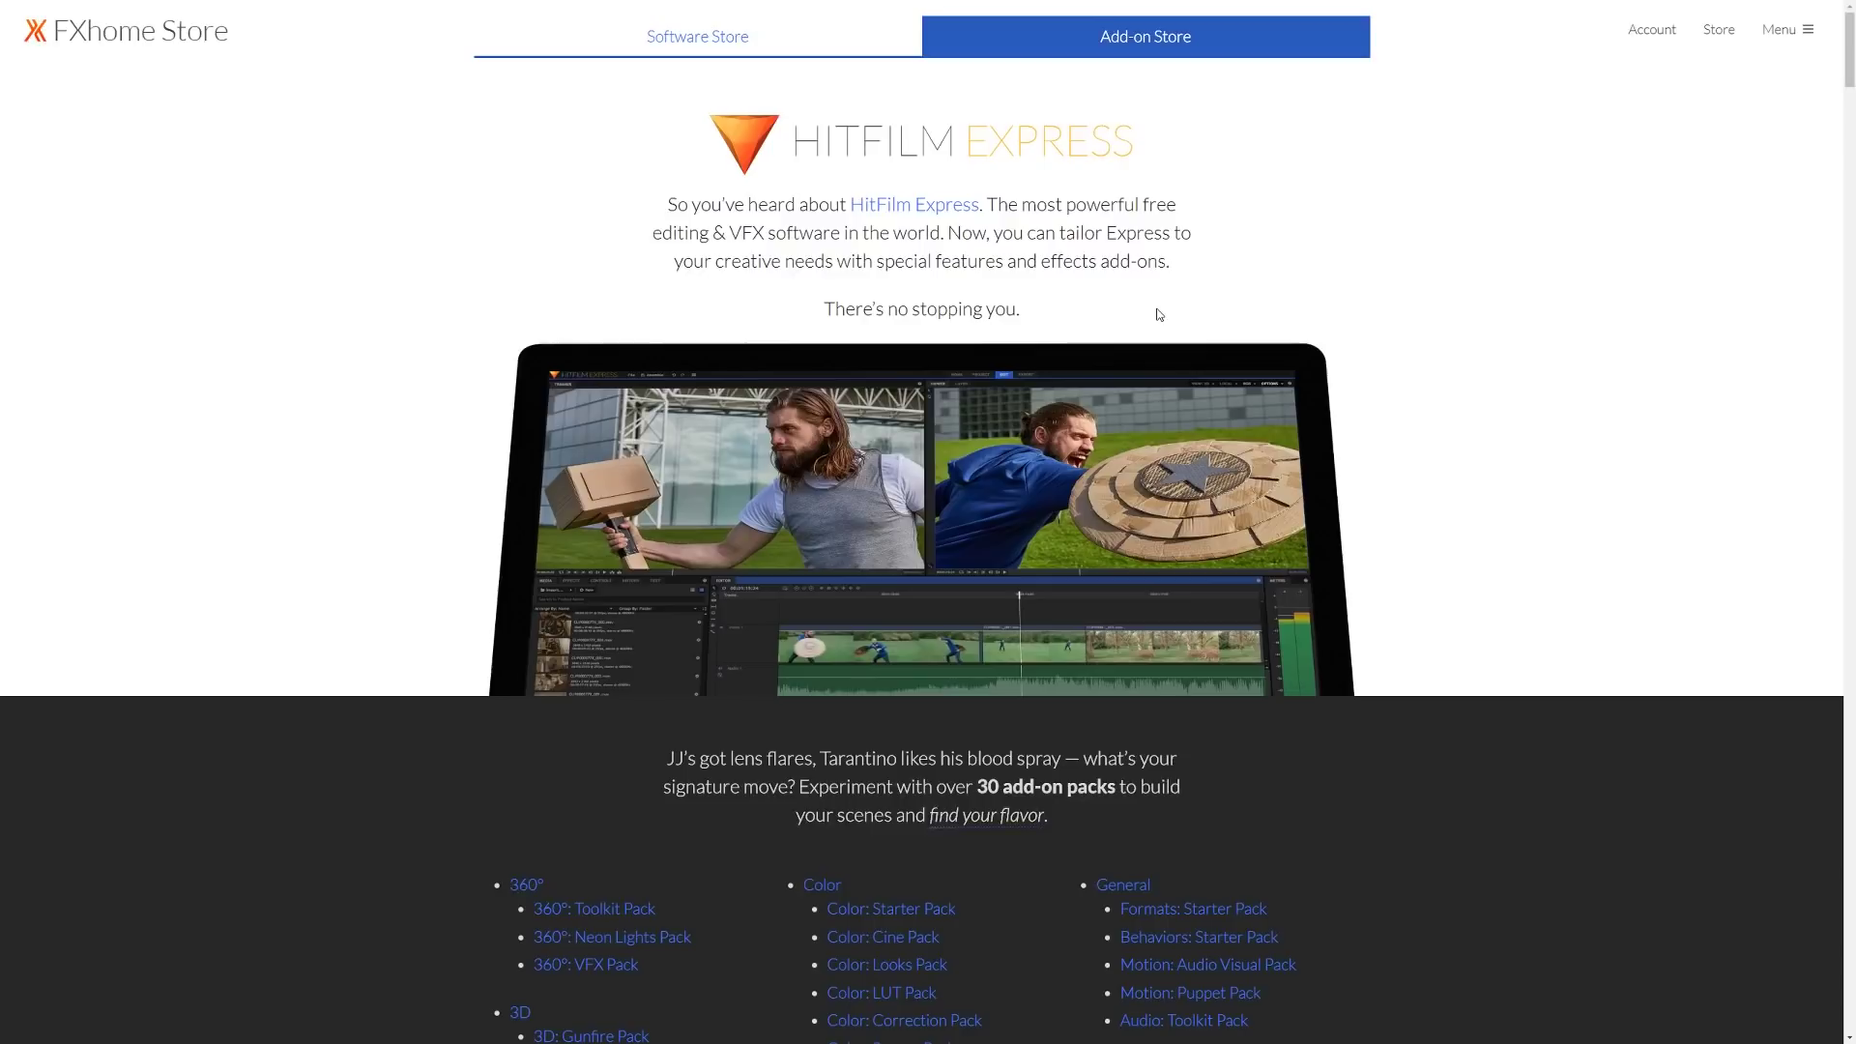
Switch to HitFilm Pro and start making a composite shot from the Loxbeats - Surface.mp3 audio file
{"action": "key", "text": "alt+Tab"}
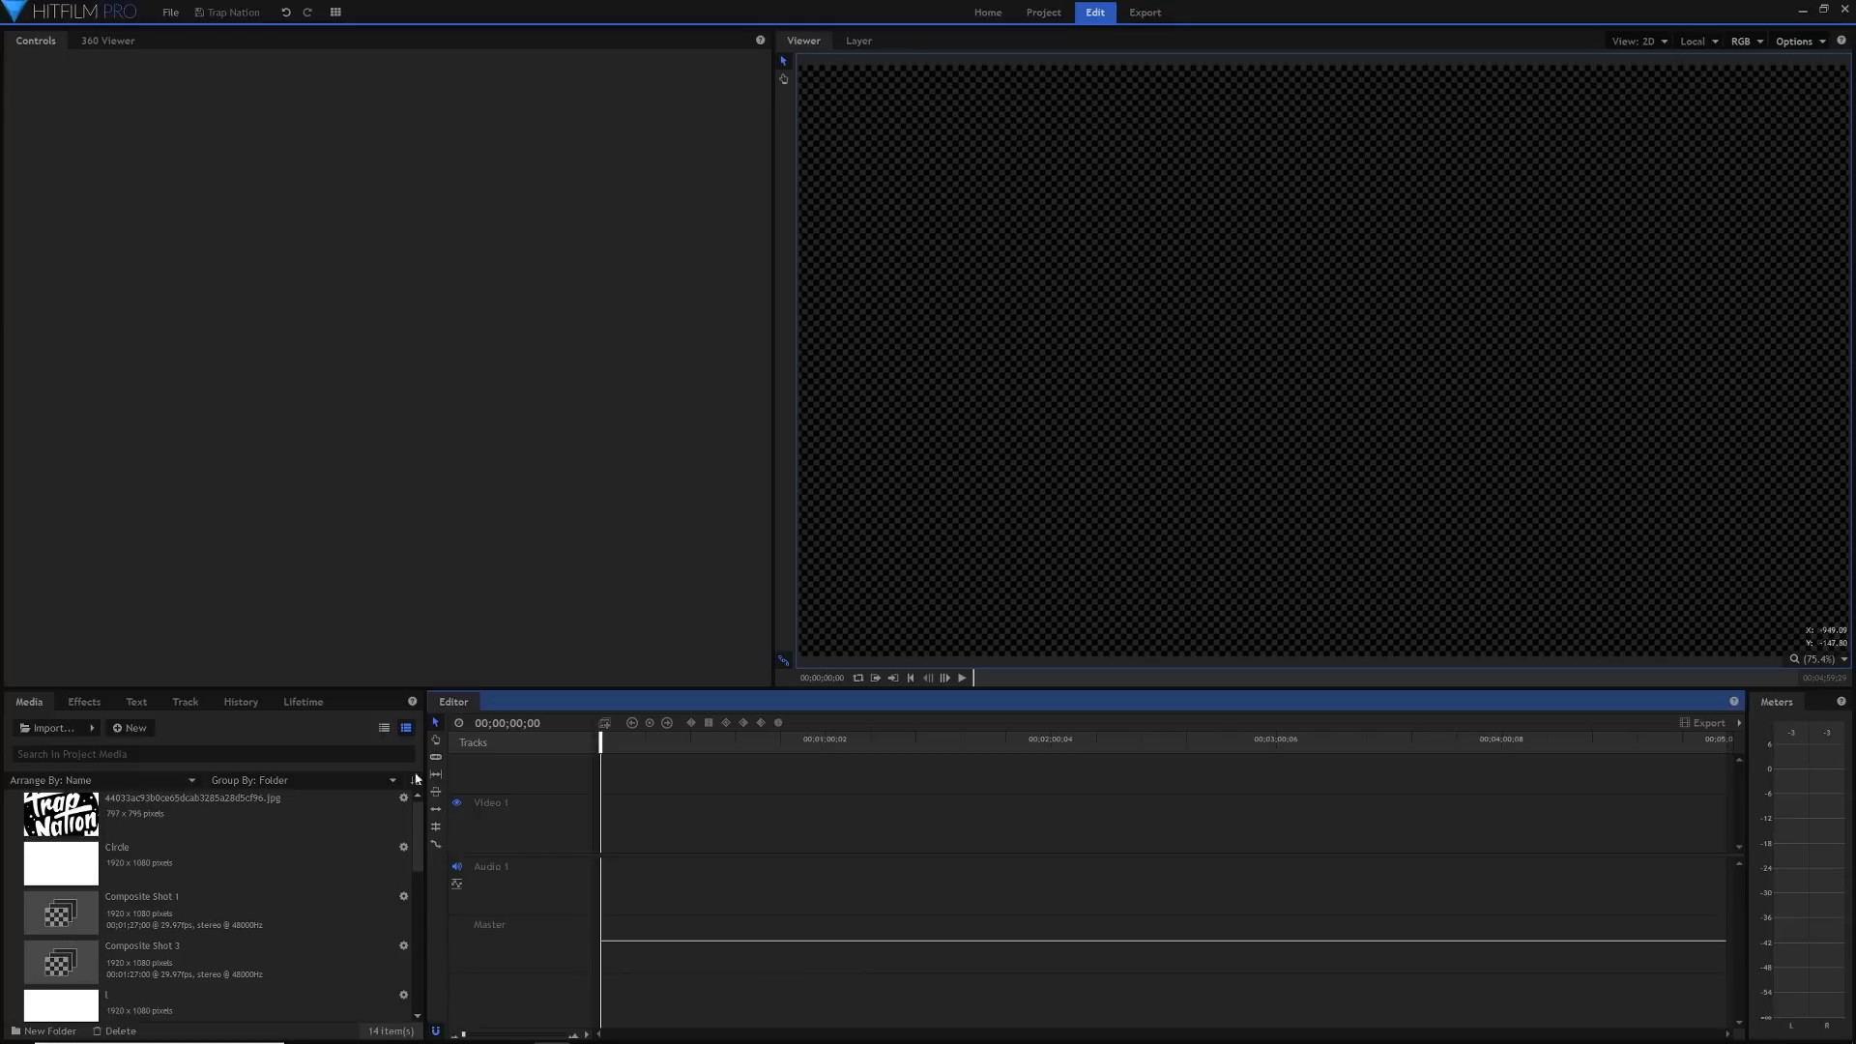
{"action": "left_click", "coordinate": [419, 901]}
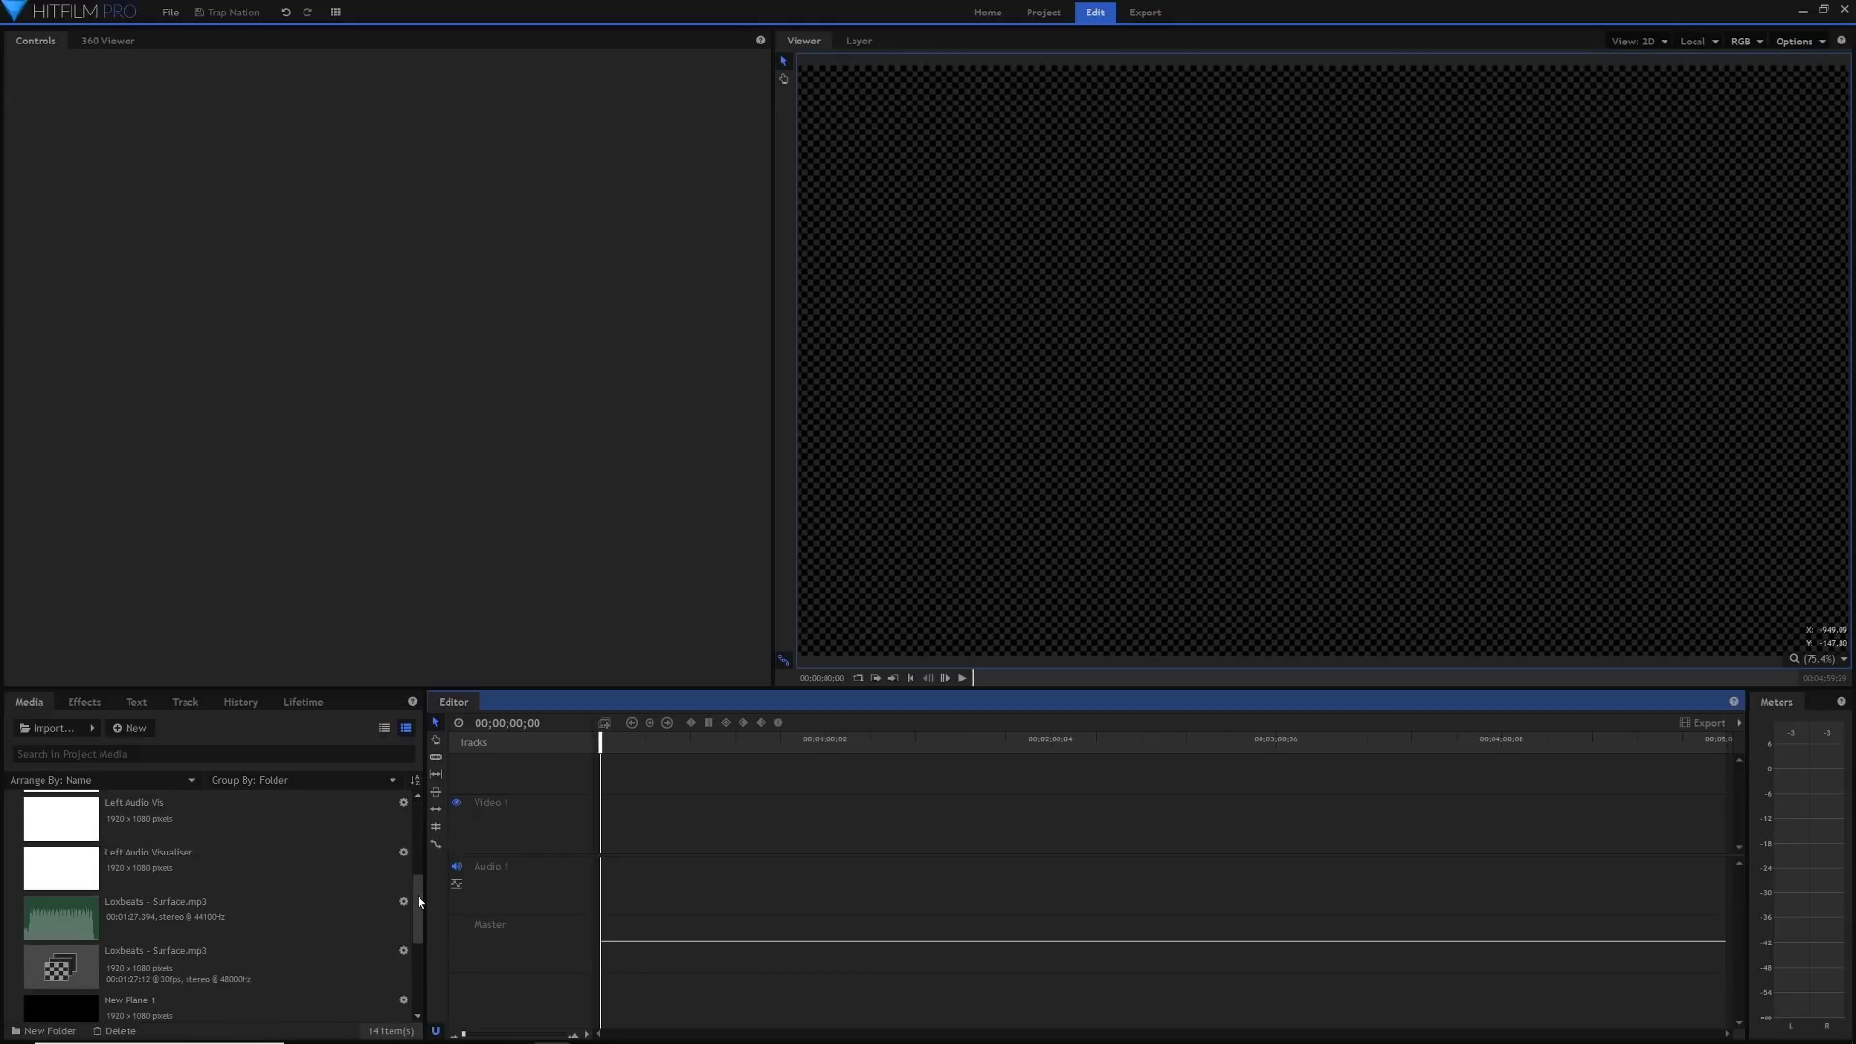
{"action": "left_click_drag", "start_coordinate": [420, 901], "coordinate": [433, 916]}
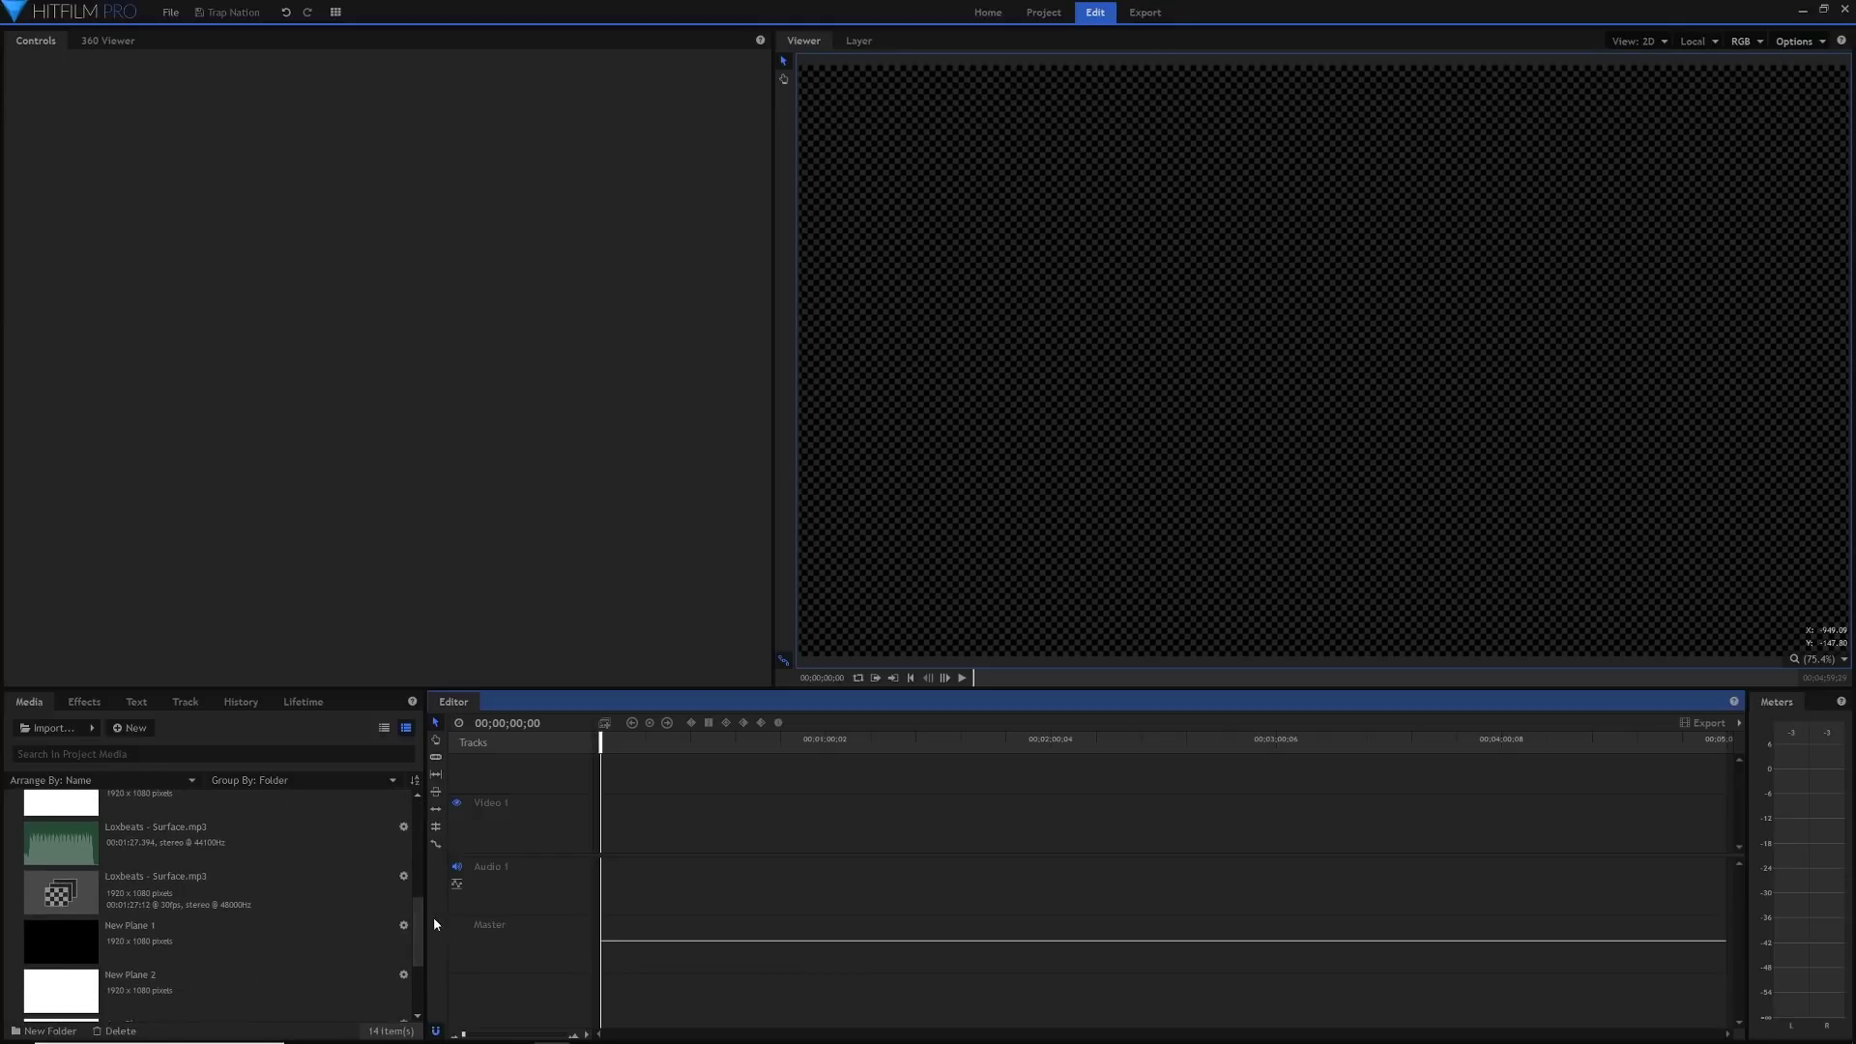
{"action": "left_click", "coordinate": [238, 855]}
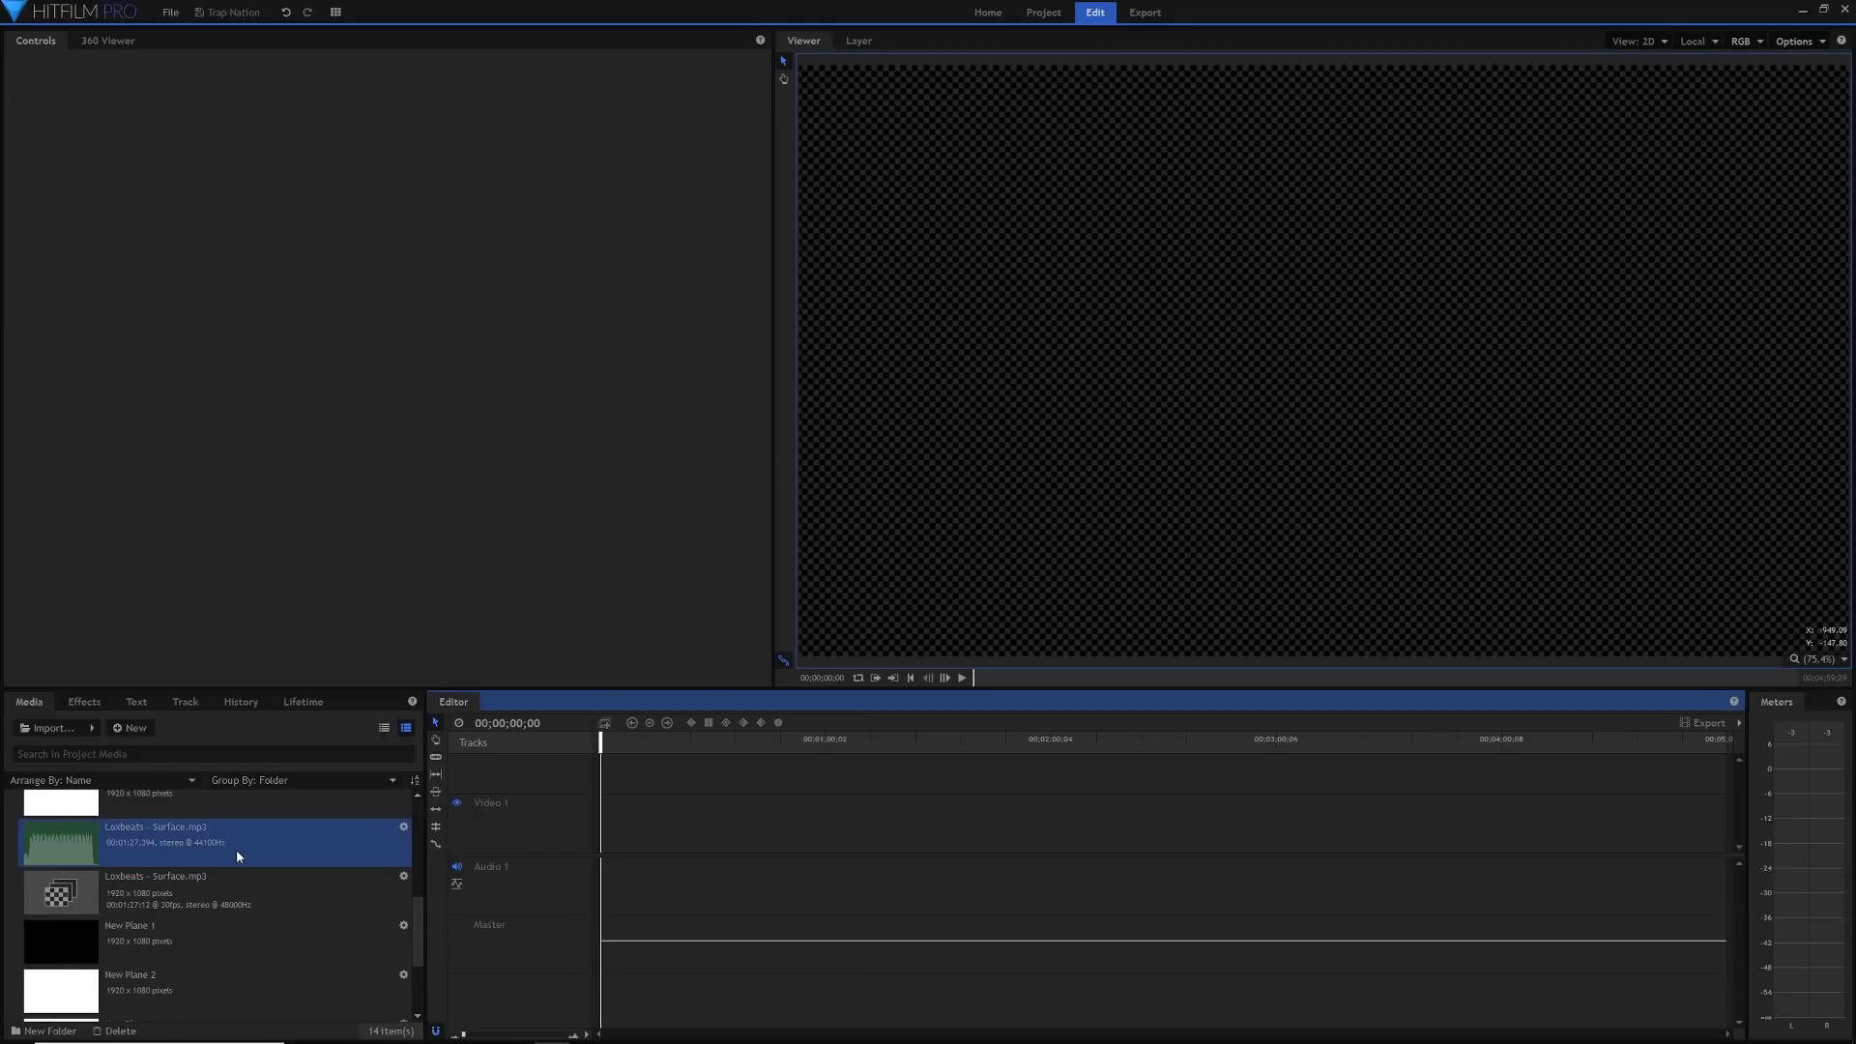
{"action": "right_click", "coordinate": [184, 840]}
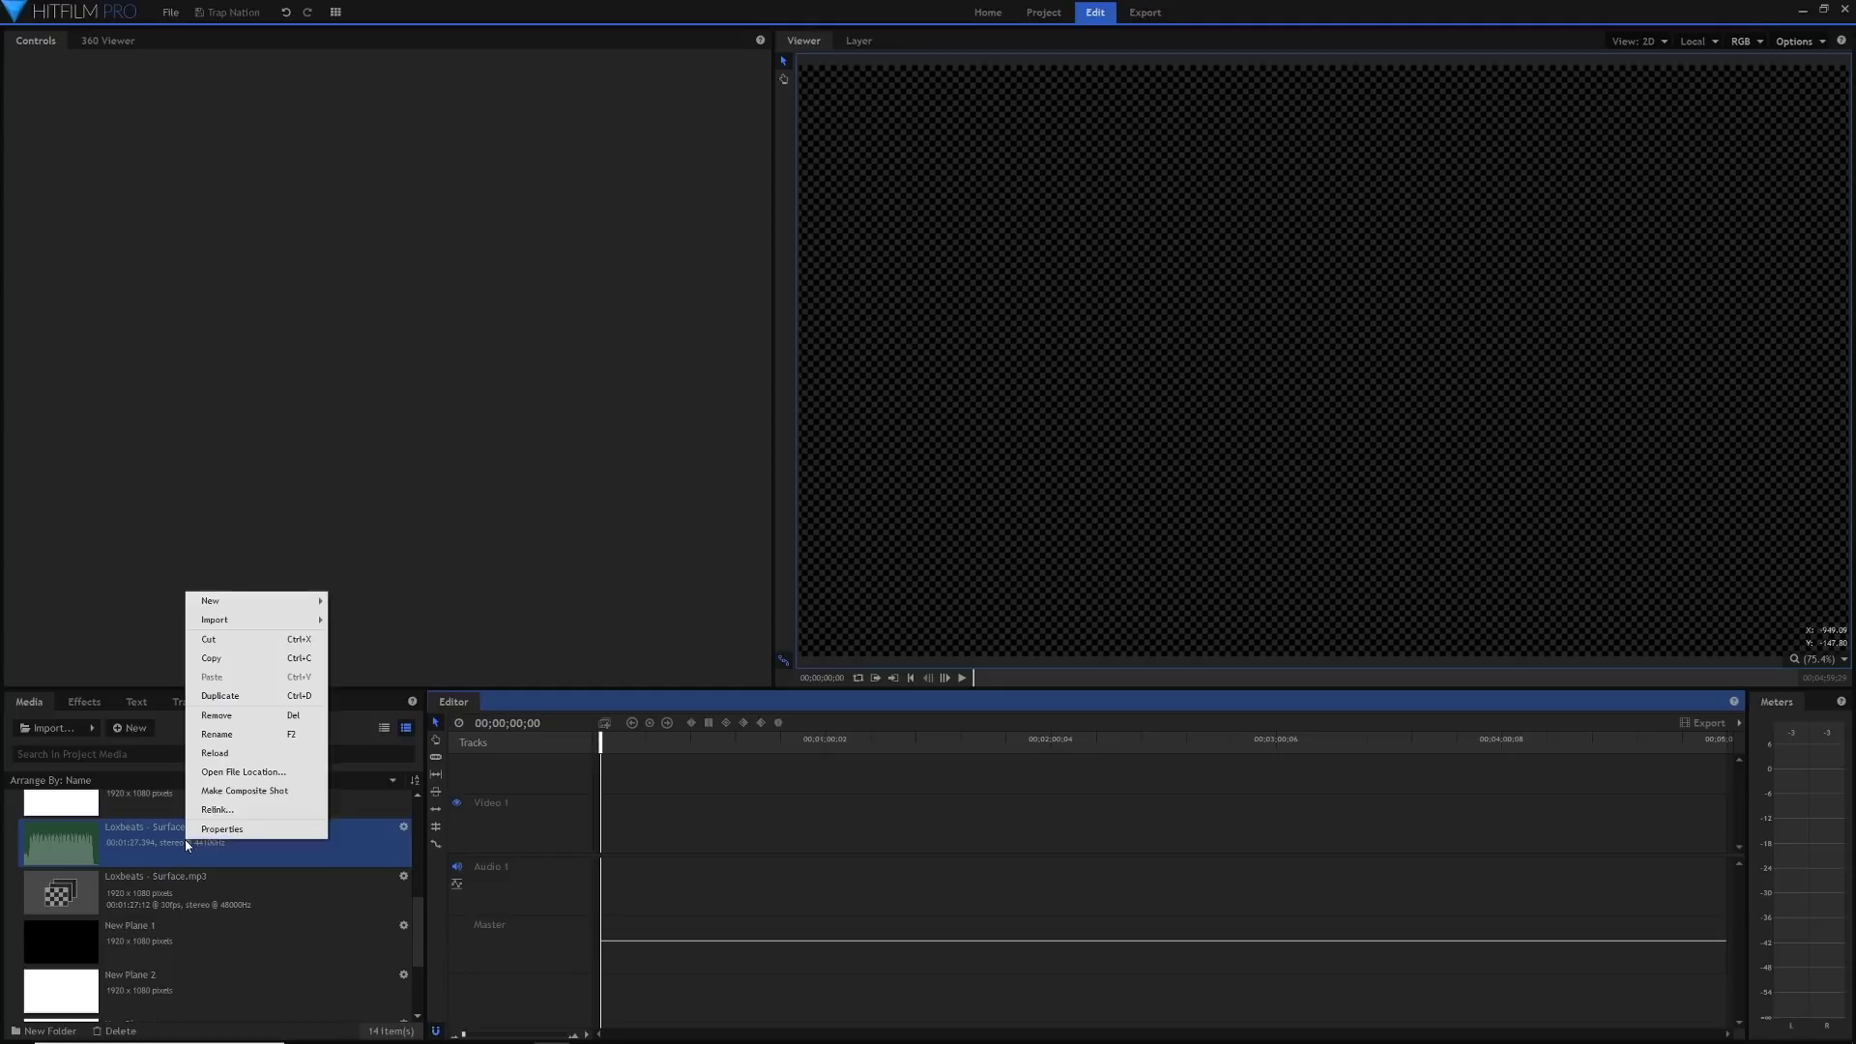
{"action": "left_click", "coordinate": [208, 793]}
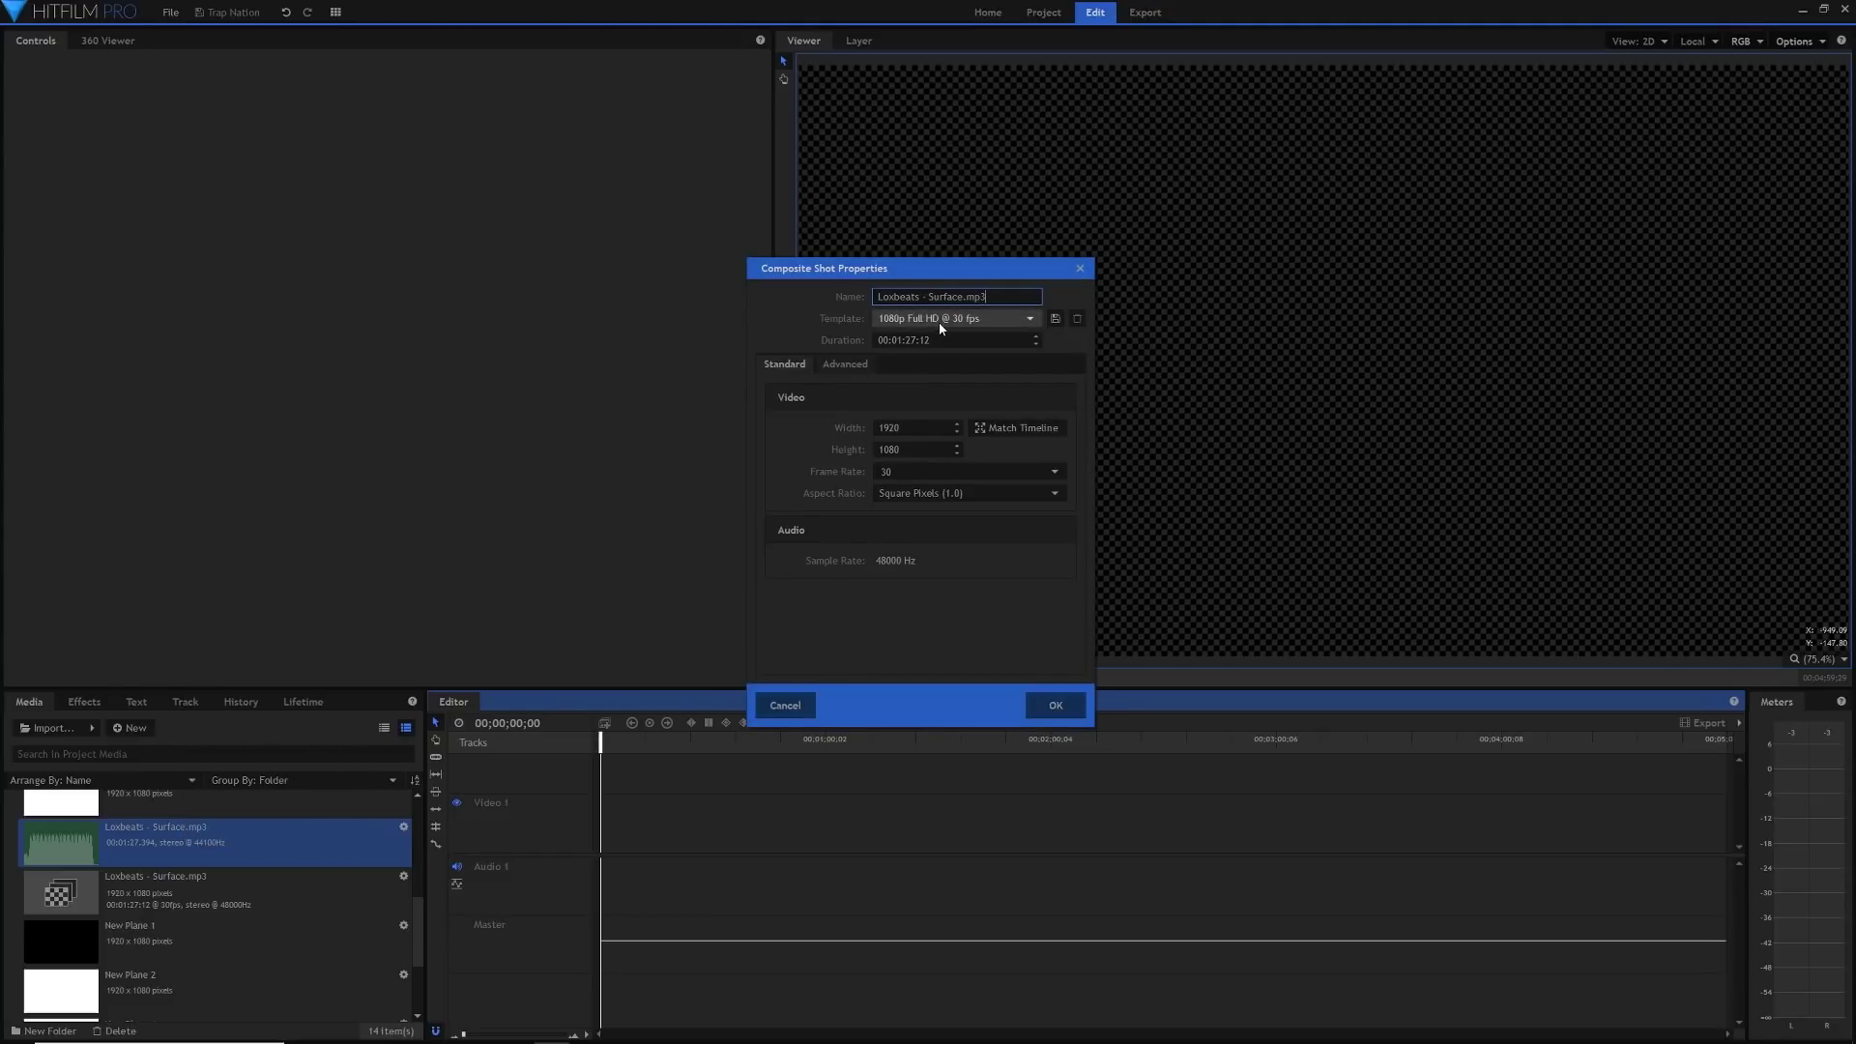
Create the composite shot as Audio Visualiser with the 1080p Full HD @ 30 fps template and briefly play its audio
{"action": "left_click", "coordinate": [913, 321]}
{"action": "left_click", "coordinate": [919, 486]}
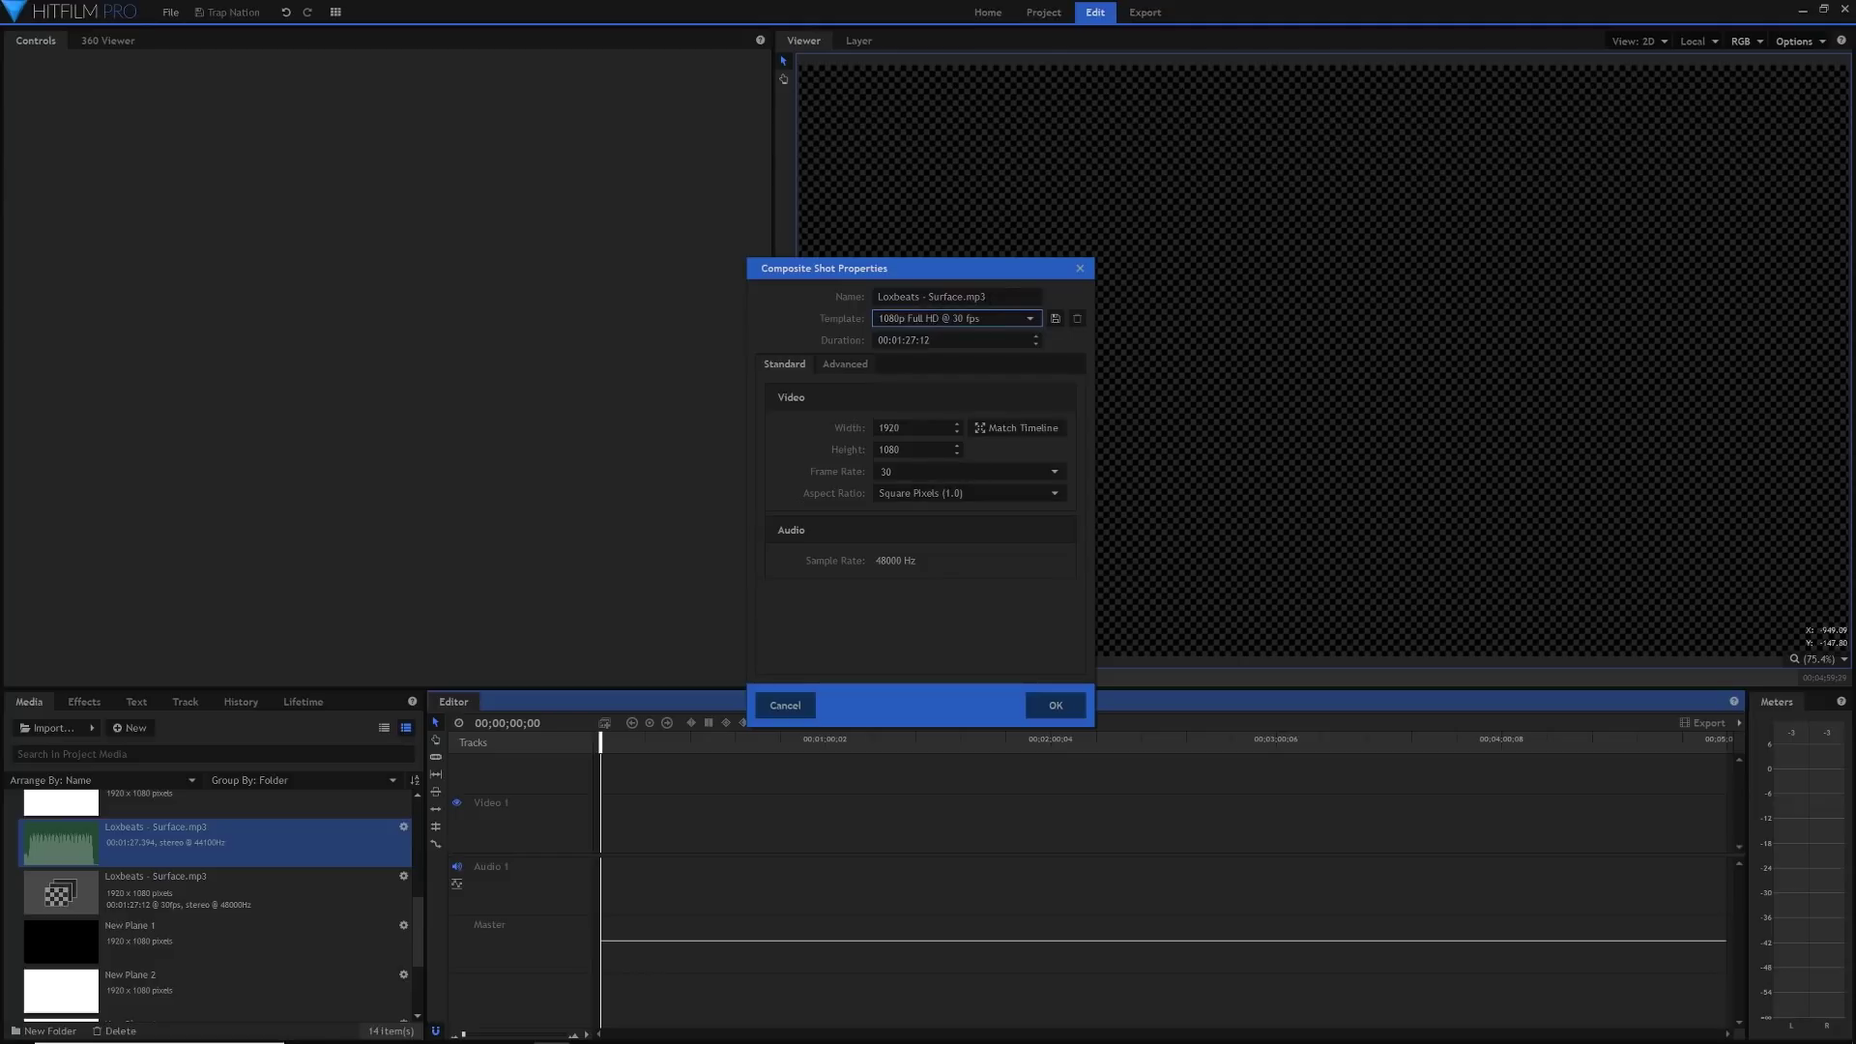
{"action": "key", "text": "shift+Tab"}
{"action": "type", "text": "Audio Visualiser"}
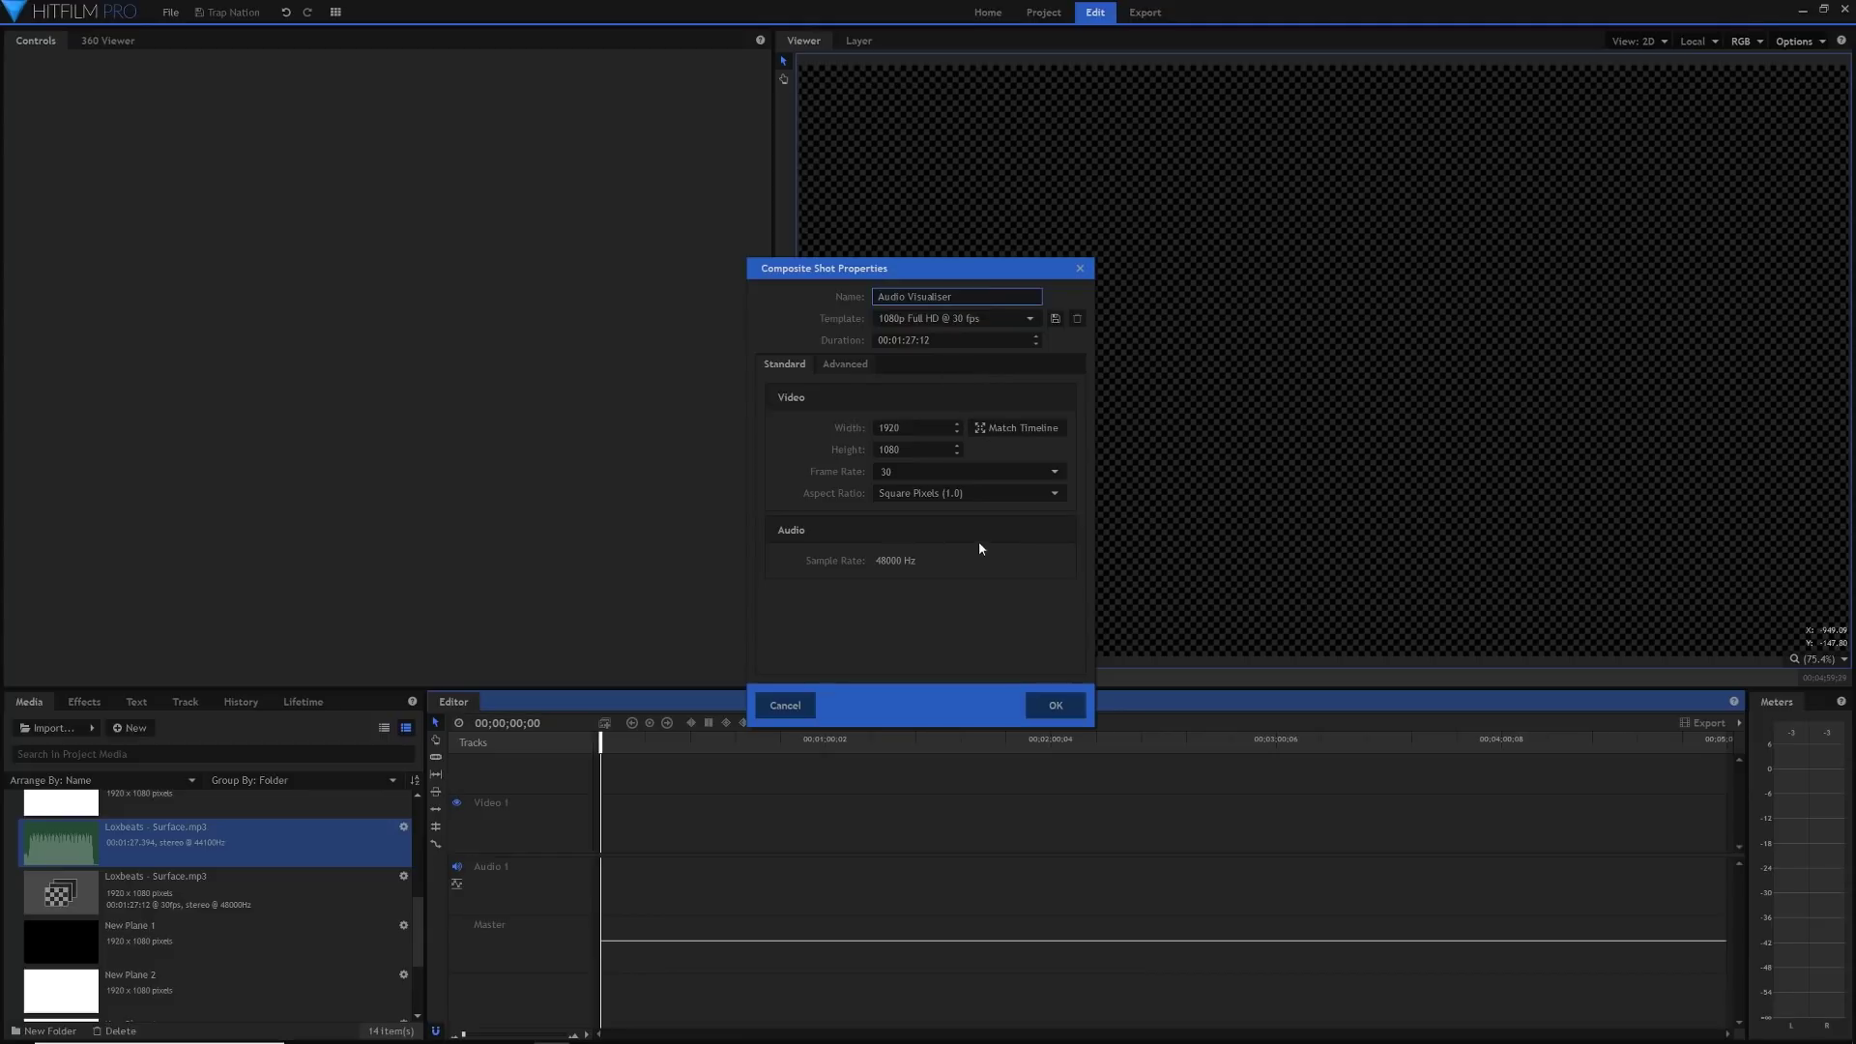
{"action": "left_click", "coordinate": [1055, 705]}
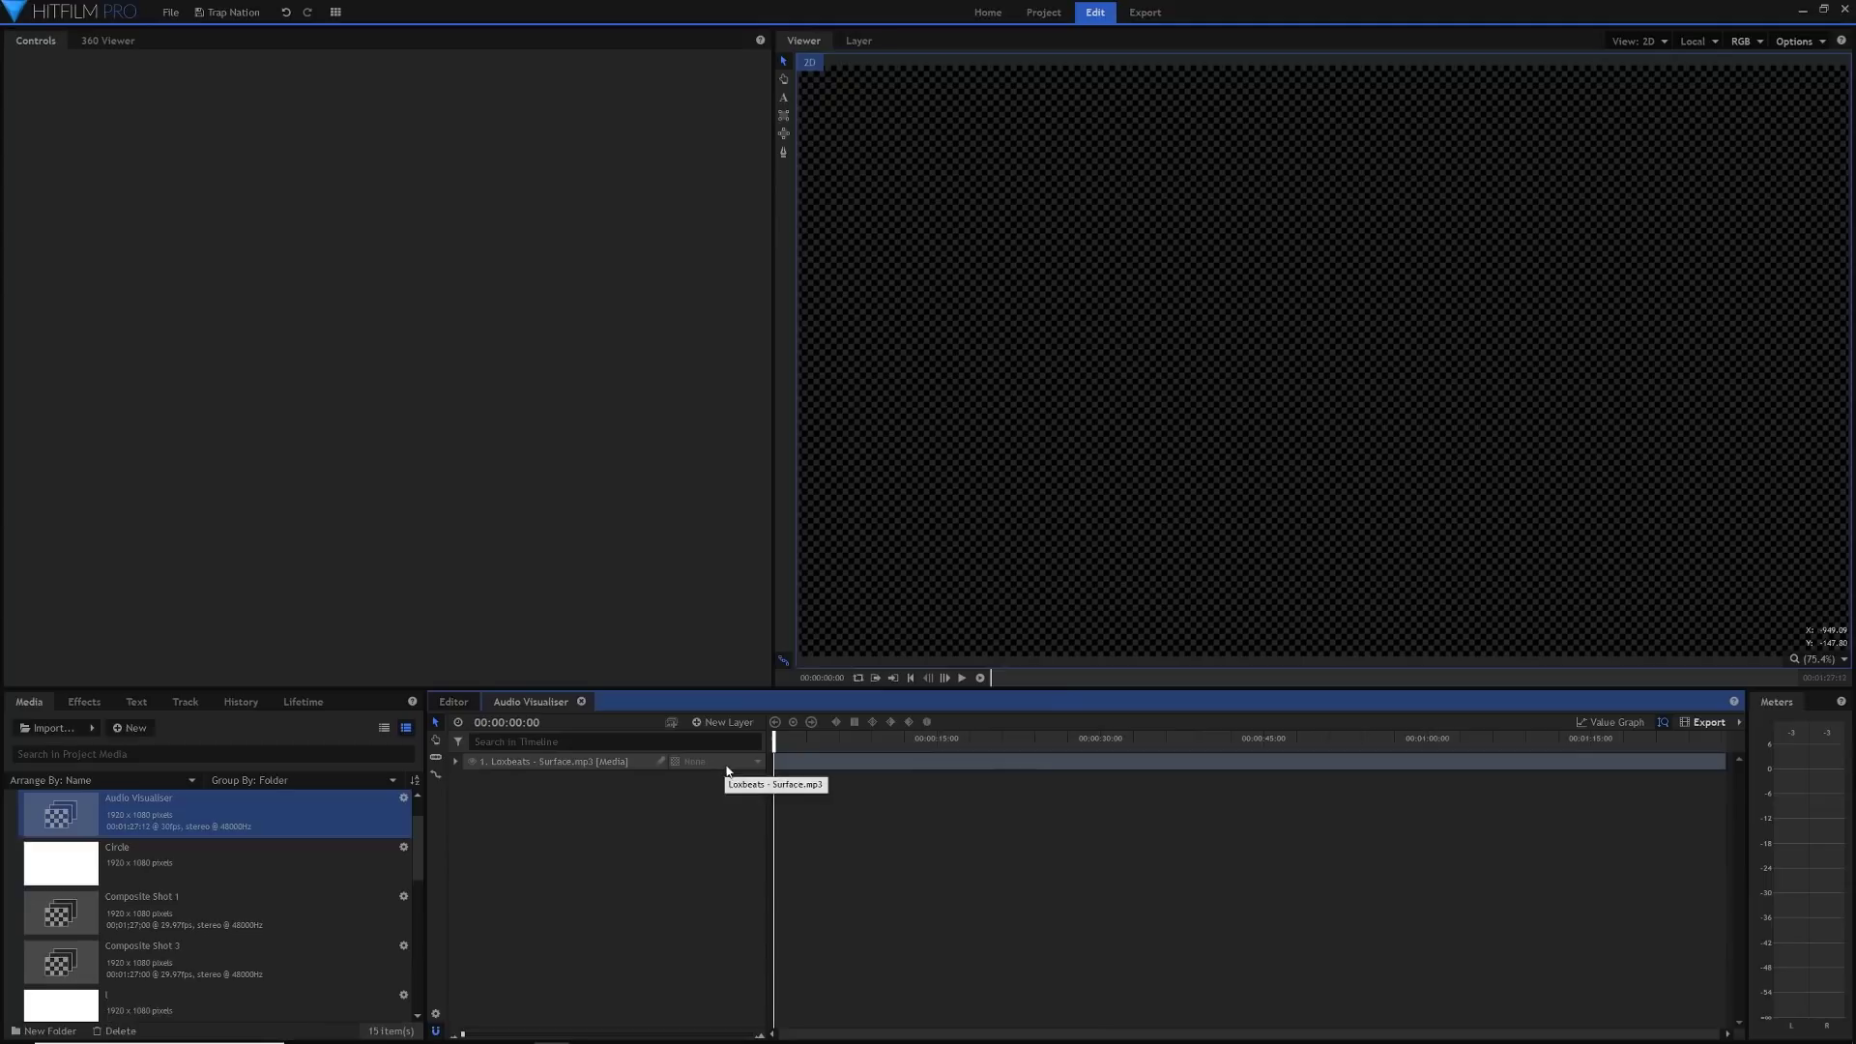
{"action": "key", "text": "space"}
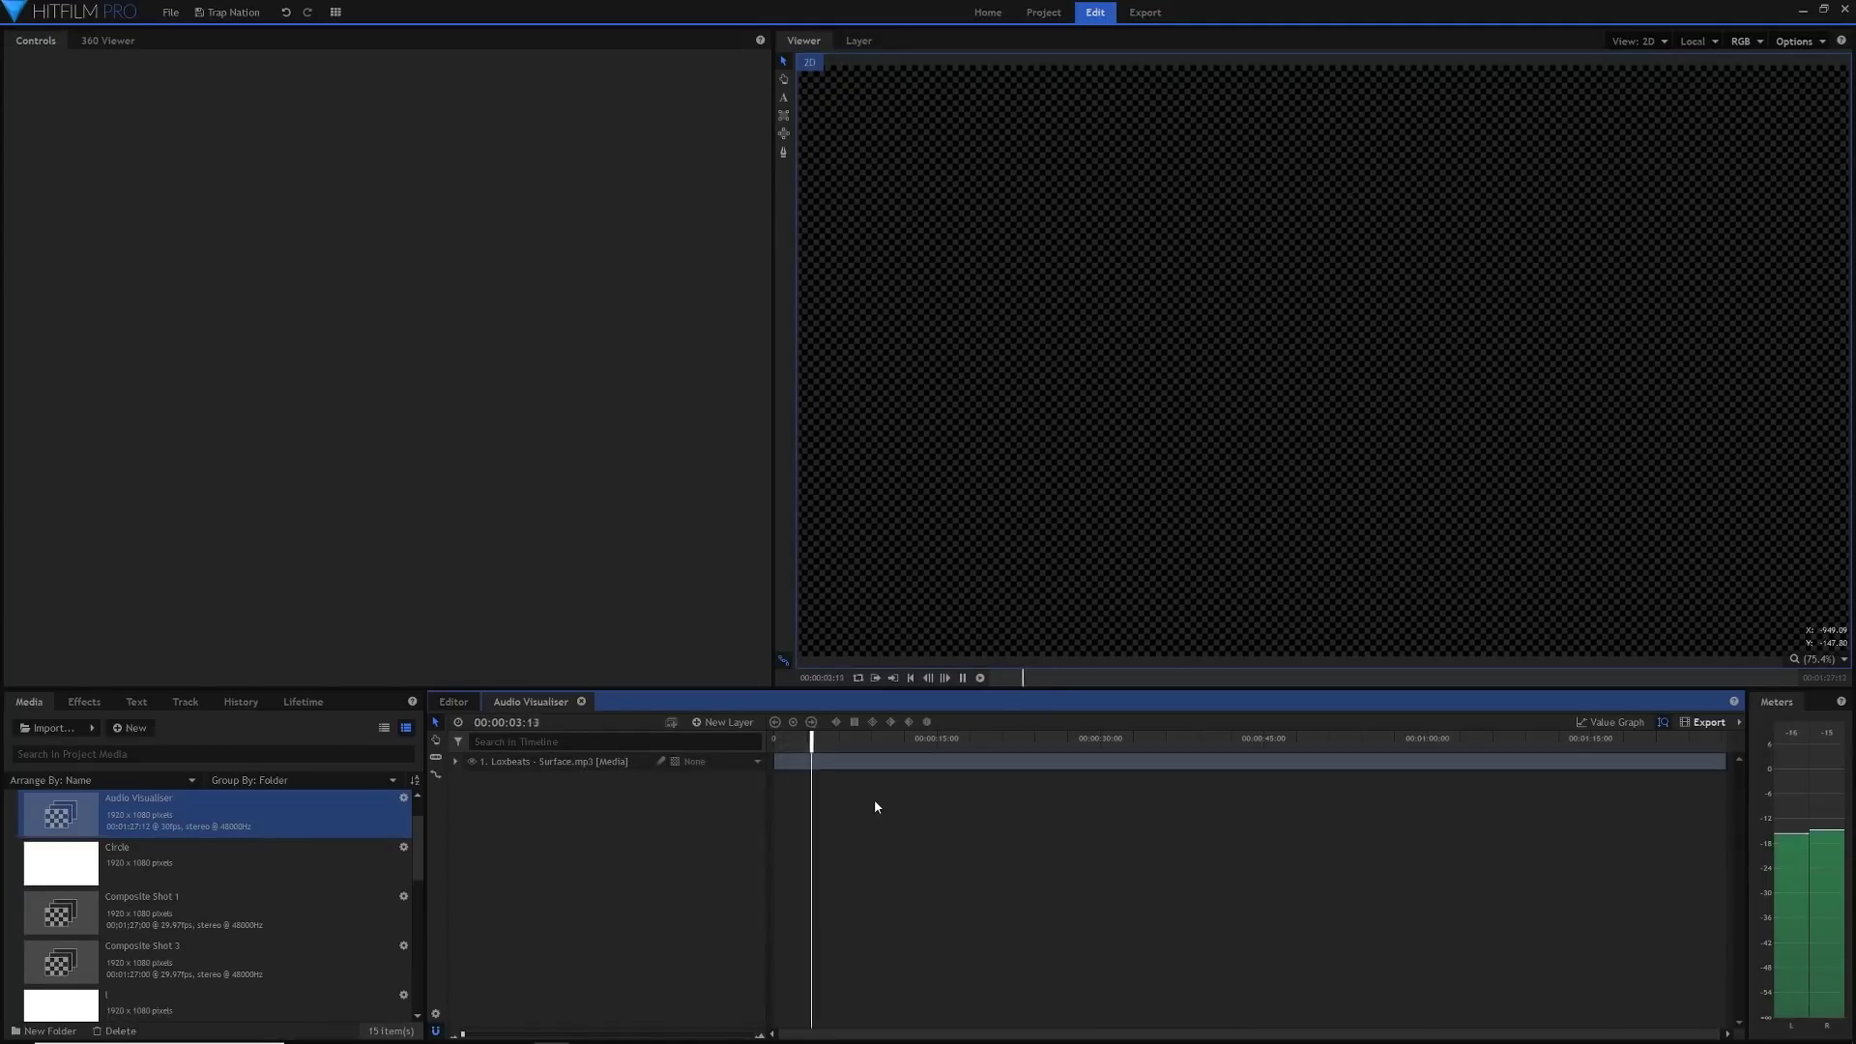
{"action": "key", "text": "space"}
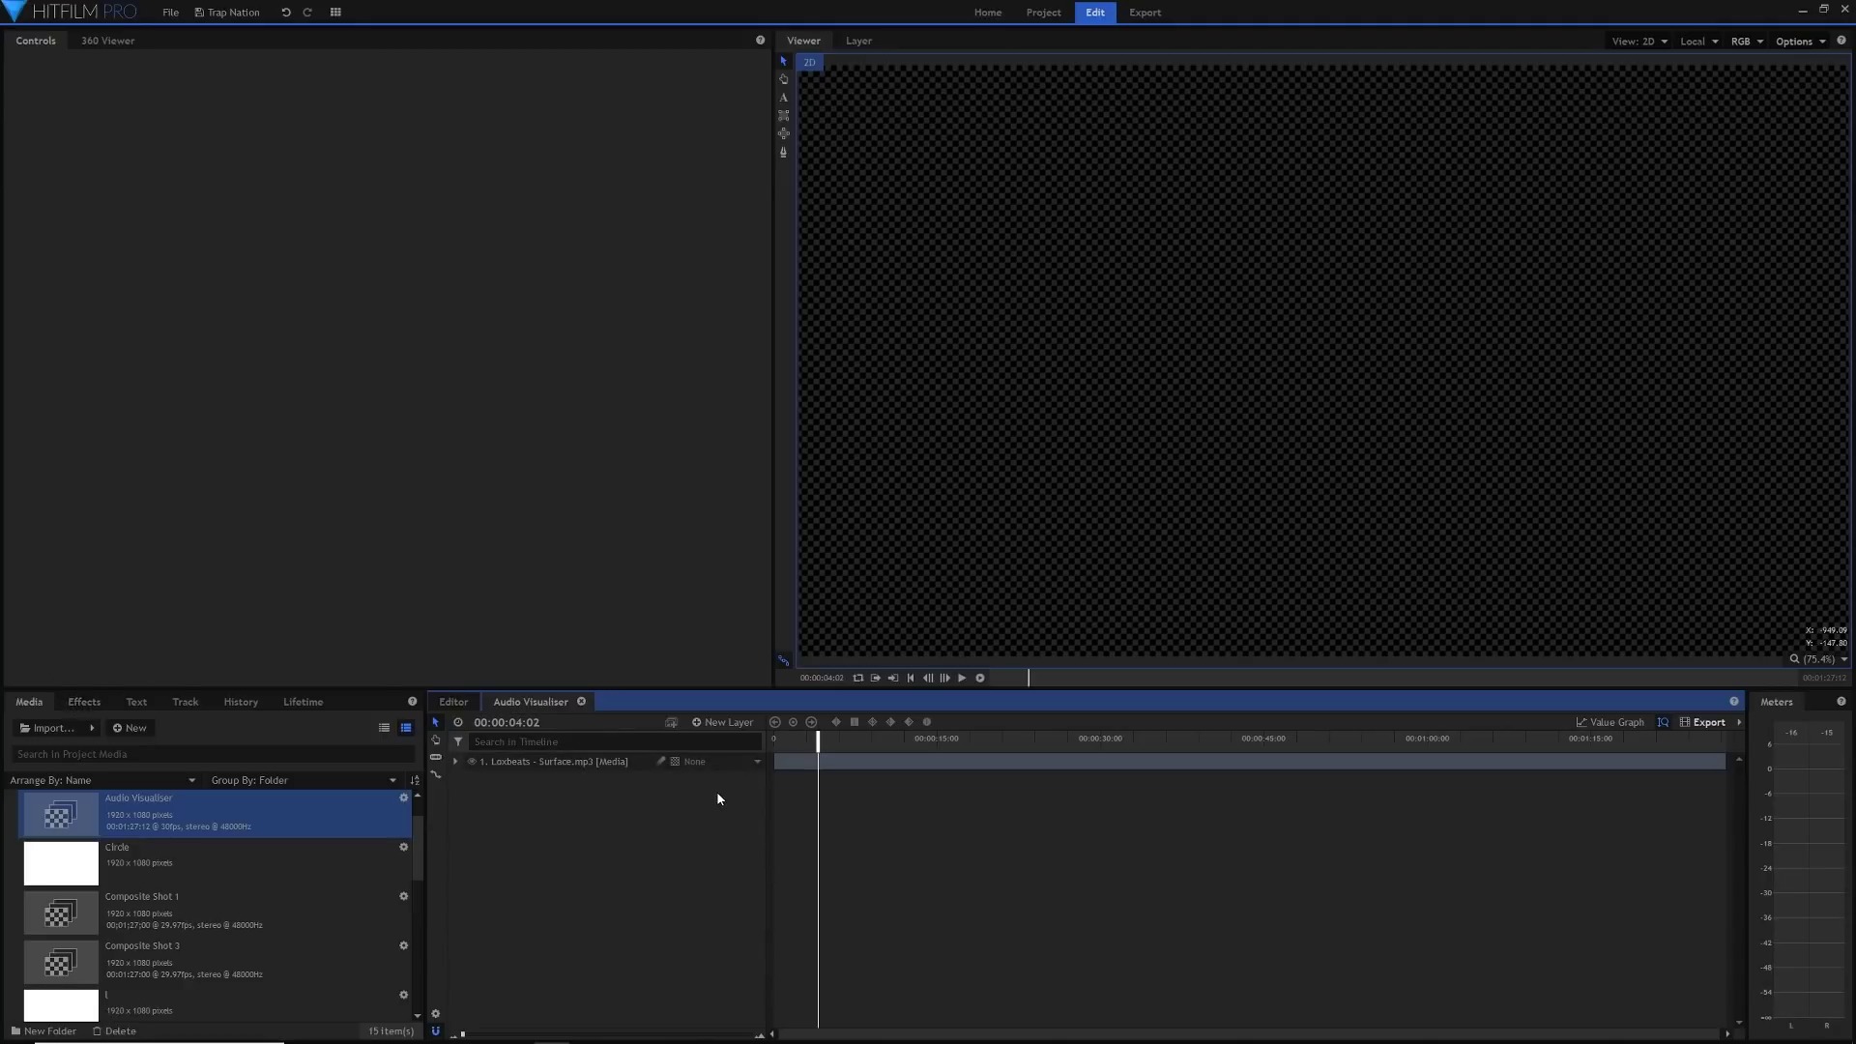
Add a new 1920 x 1080 plane layer named Left to the Audio Visualiser composite shot
{"action": "left_click", "coordinate": [742, 724]}
{"action": "left_click", "coordinate": [742, 740]}
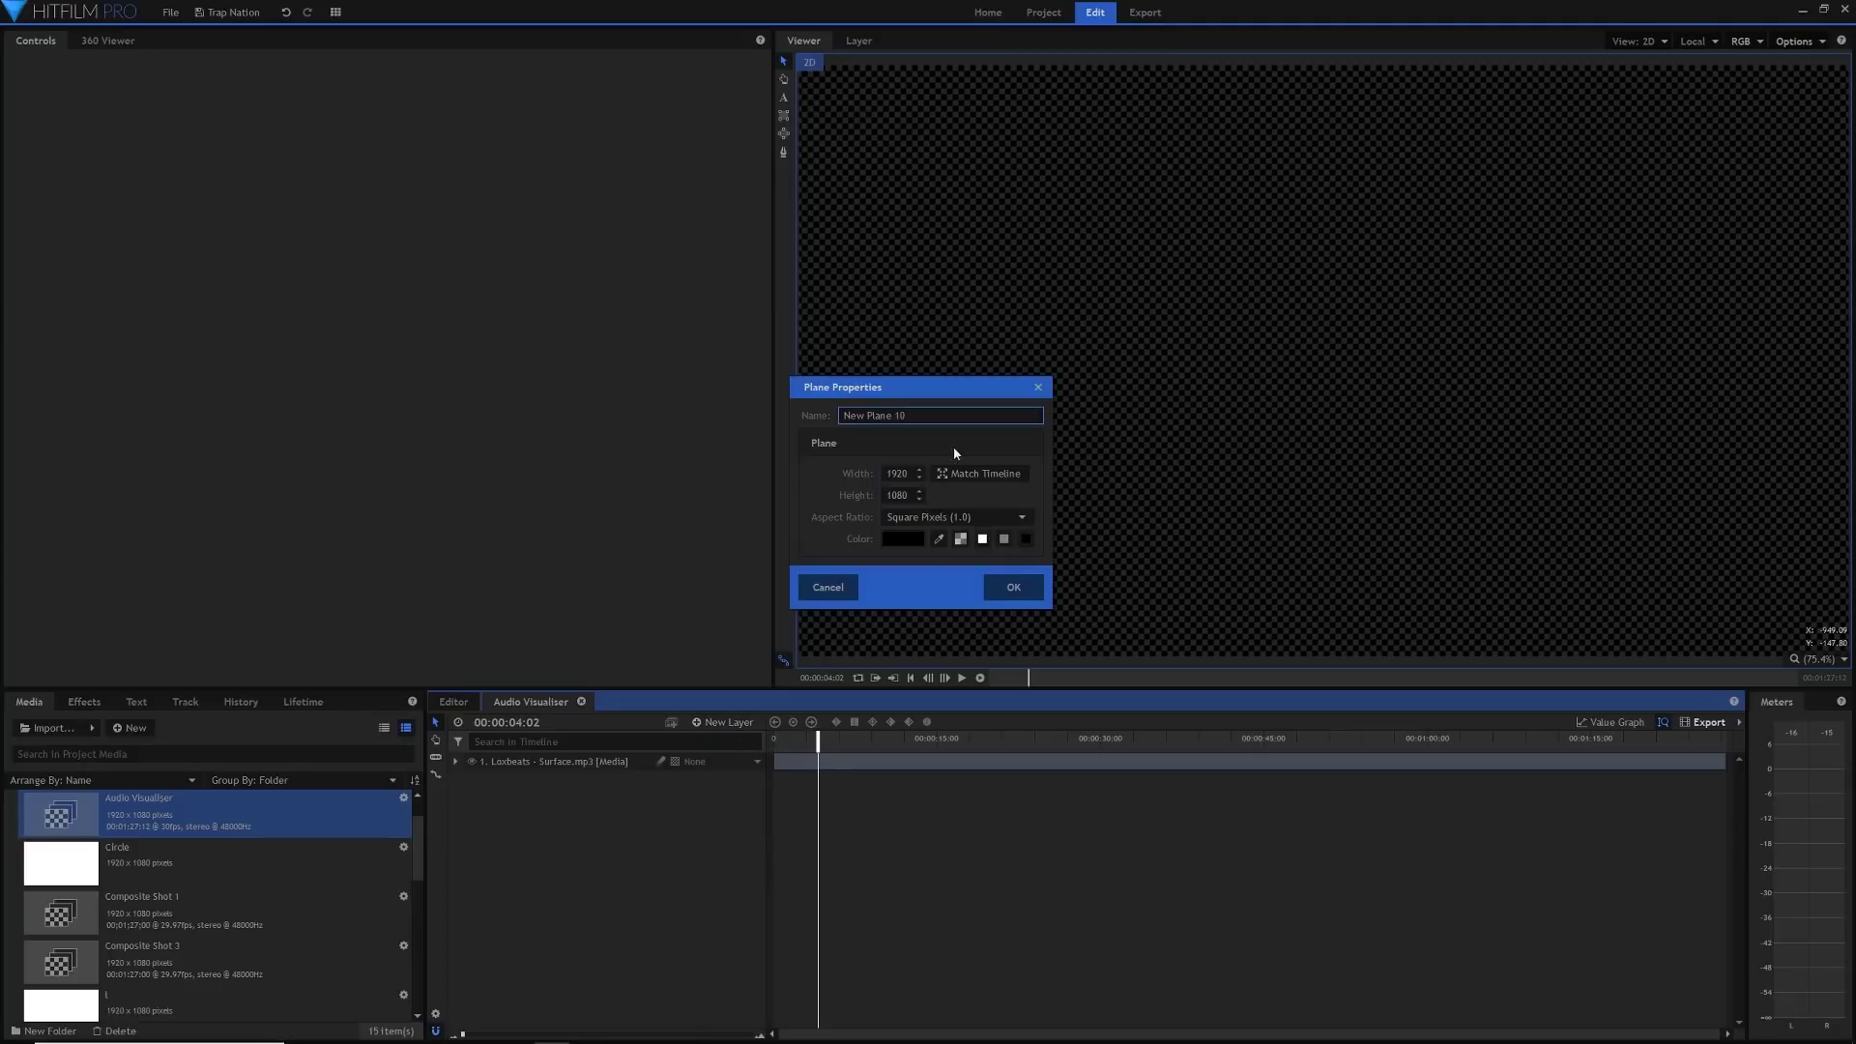
{"action": "type", "text": "Left"}
{"action": "key", "text": "Return"}
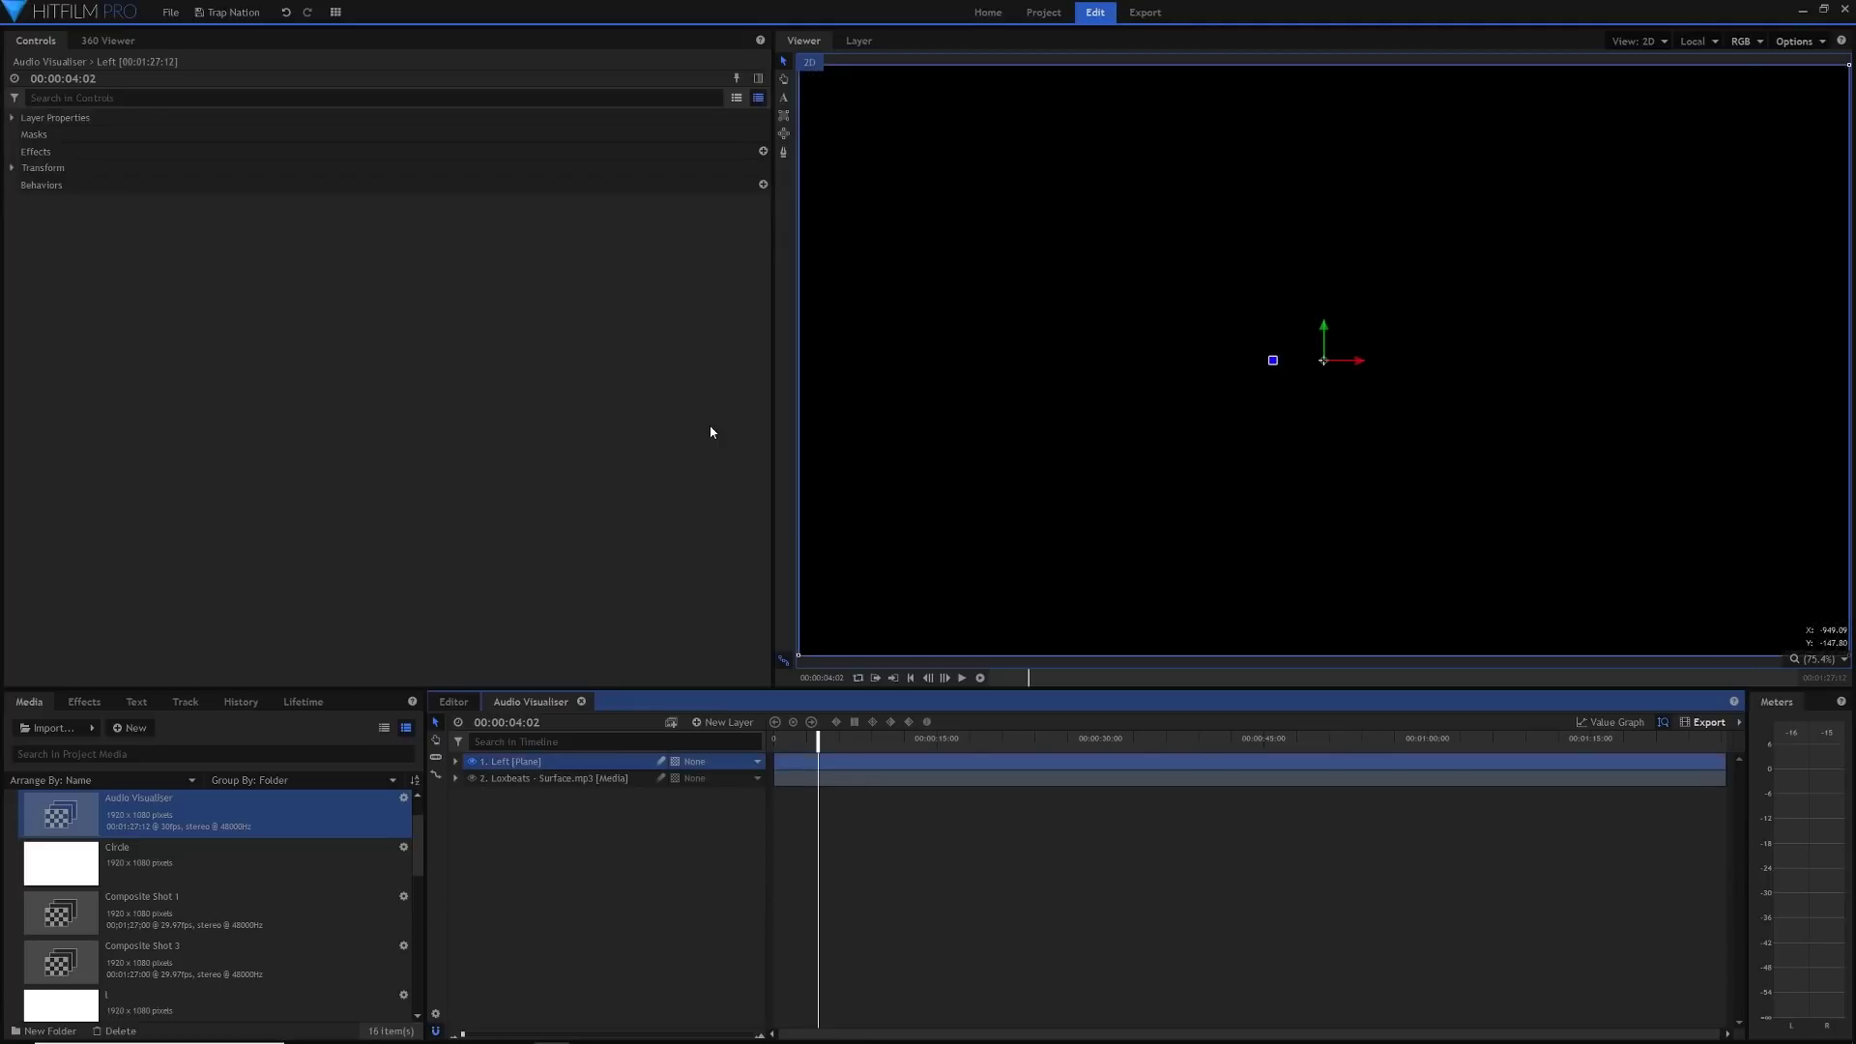
Search the effects for "audio" and display the waveform on the Loxbeats - Surface.mp3 layer in the timeline
{"action": "left_click", "coordinate": [85, 702]}
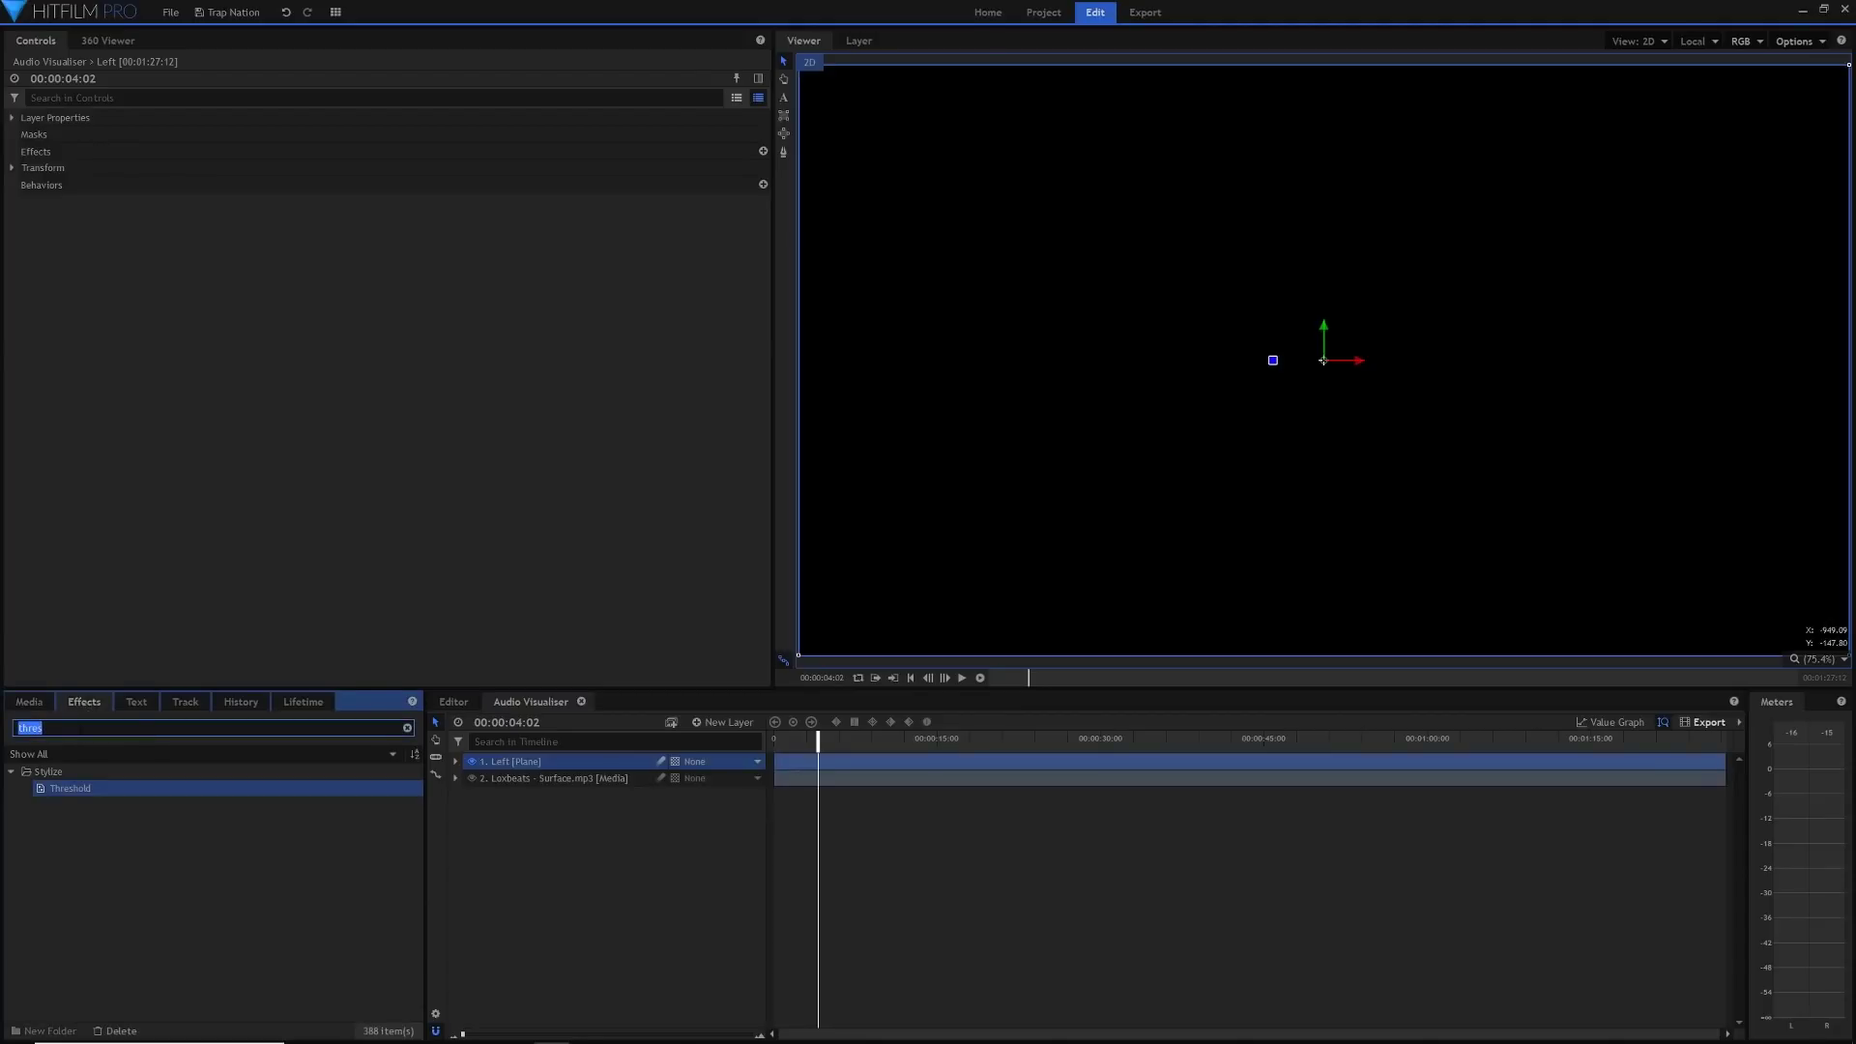
{"action": "type", "text": "audio"}
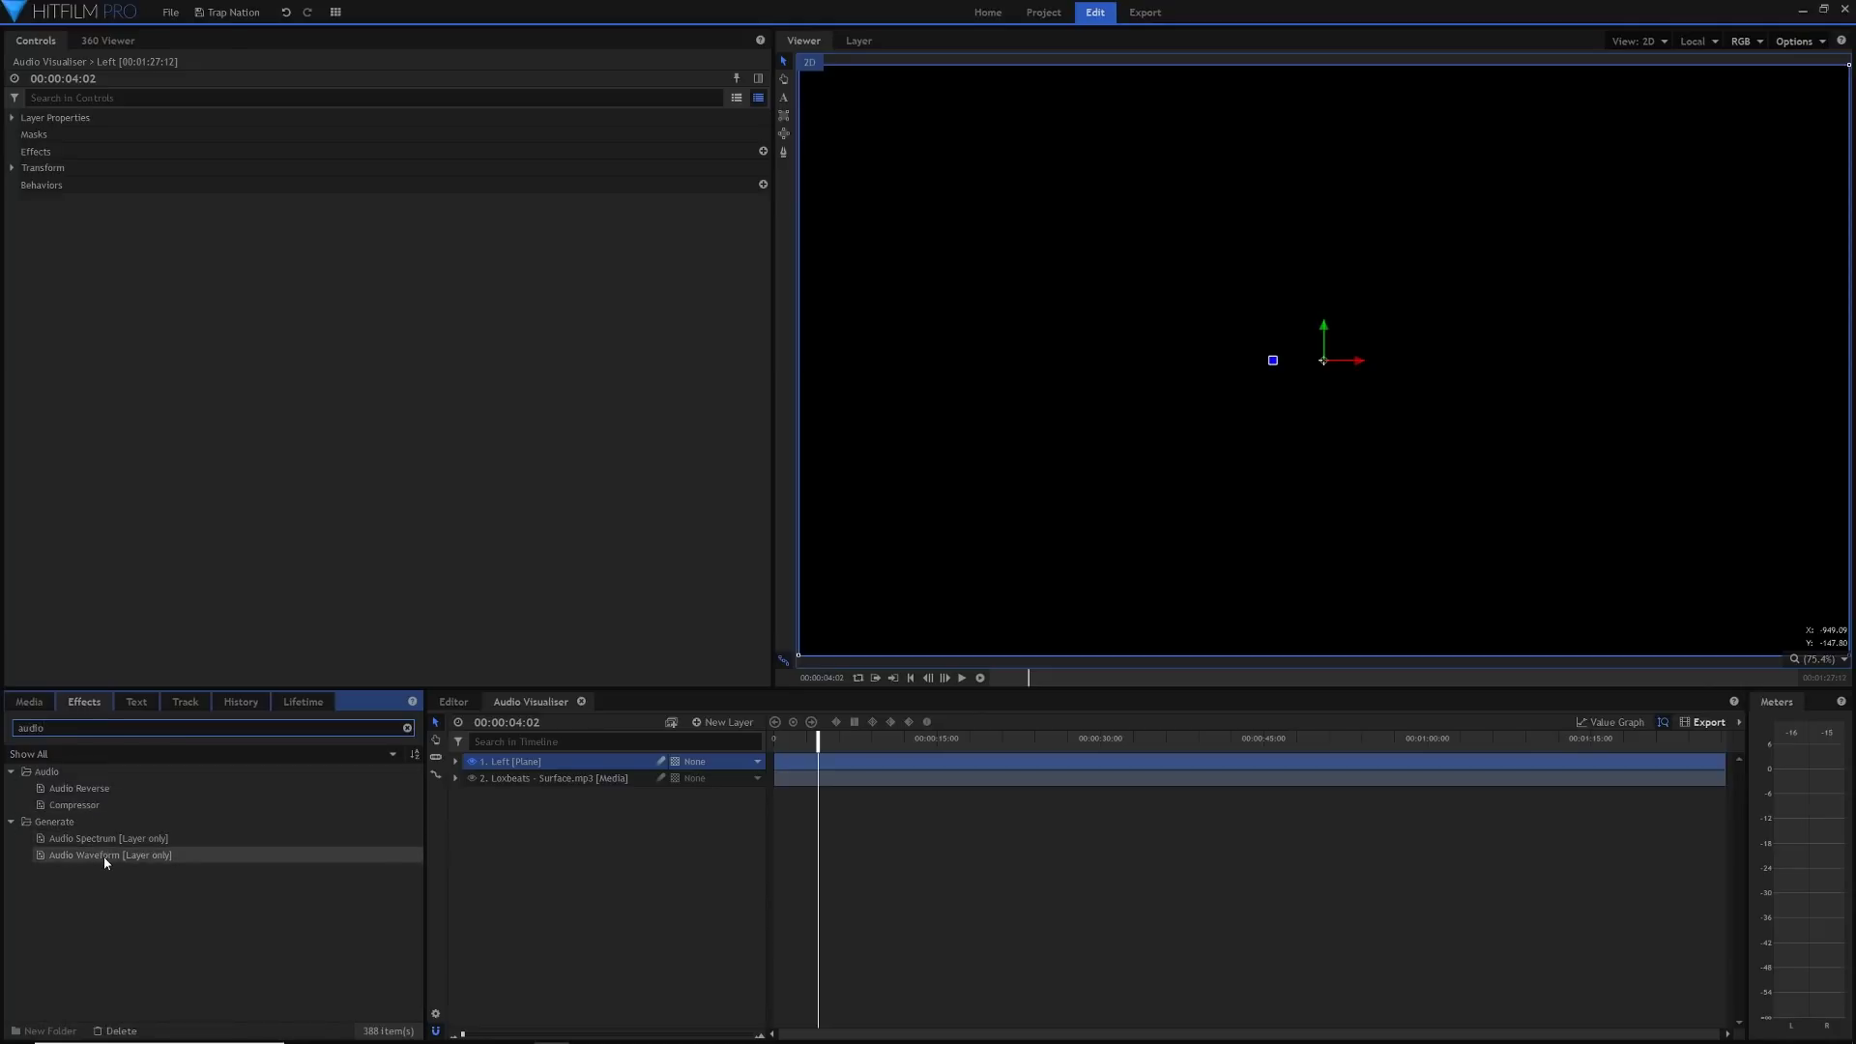
{"action": "right_click", "coordinate": [575, 785]}
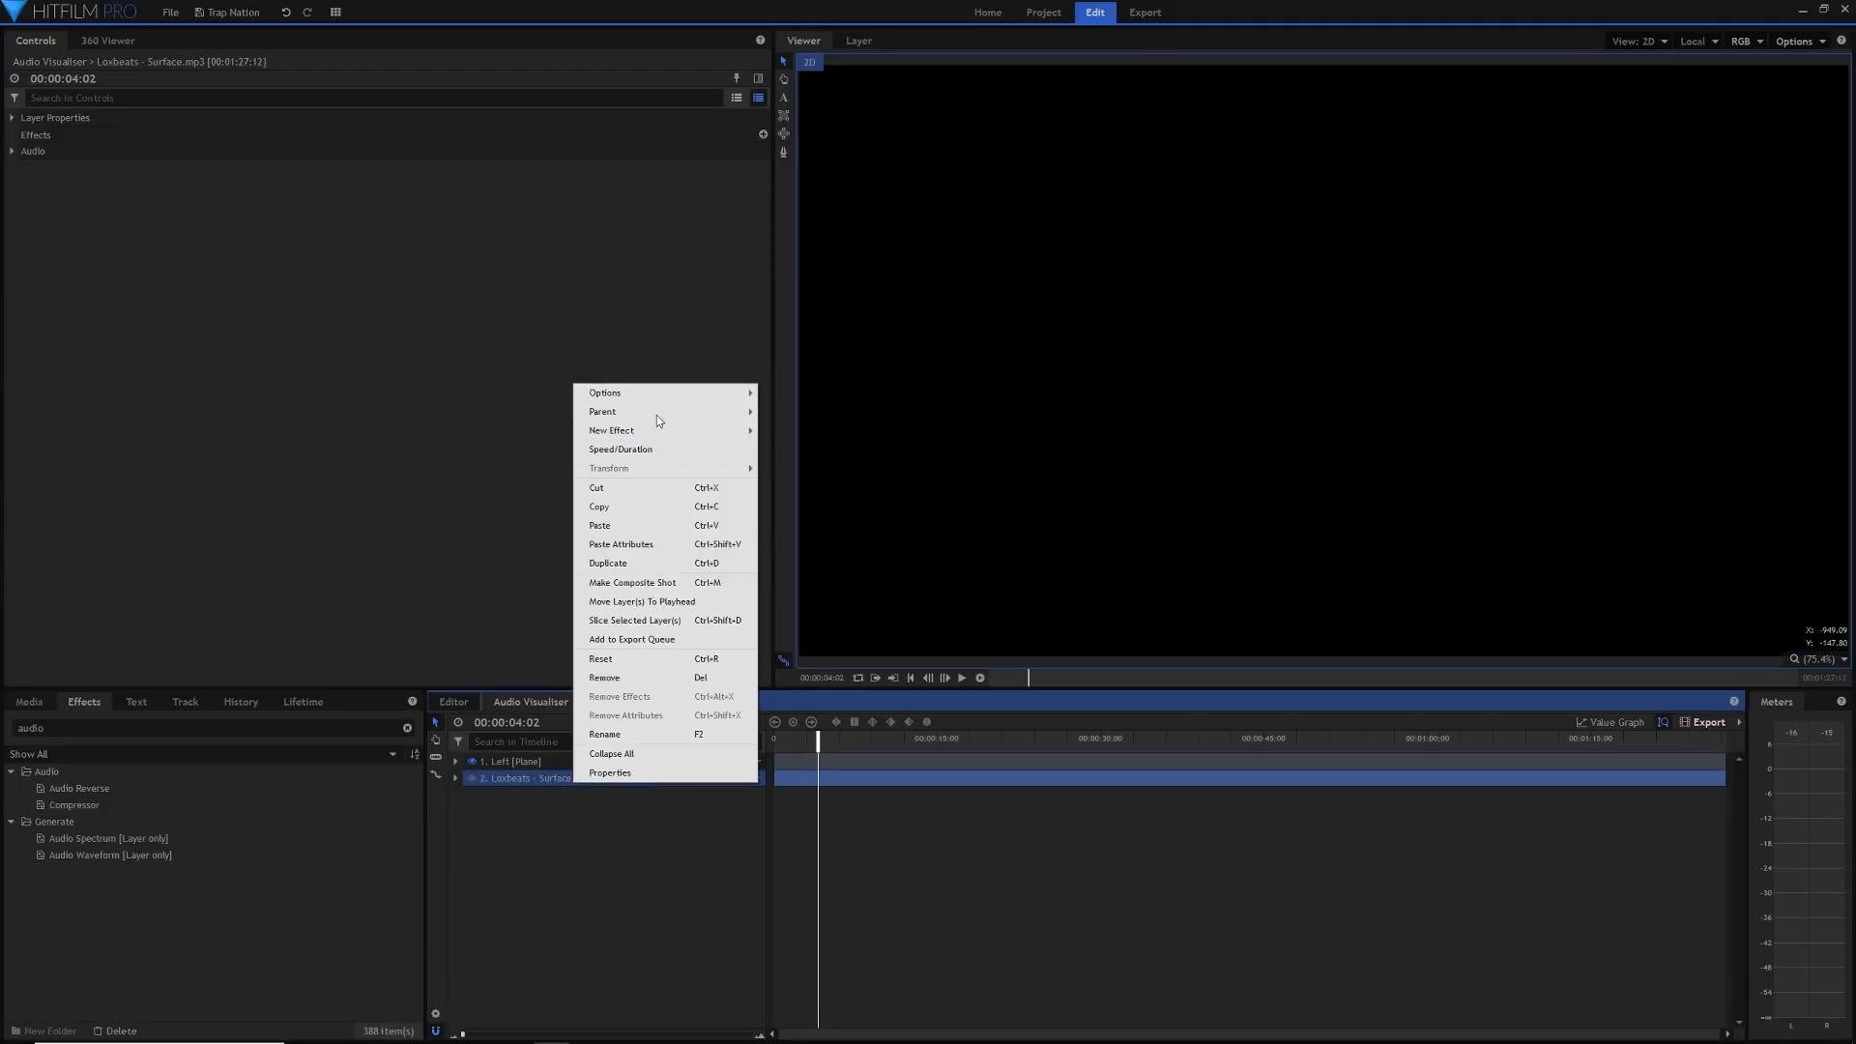
{"action": "mouse_move", "coordinate": [665, 393]}
{"action": "left_click", "coordinate": [776, 414]}
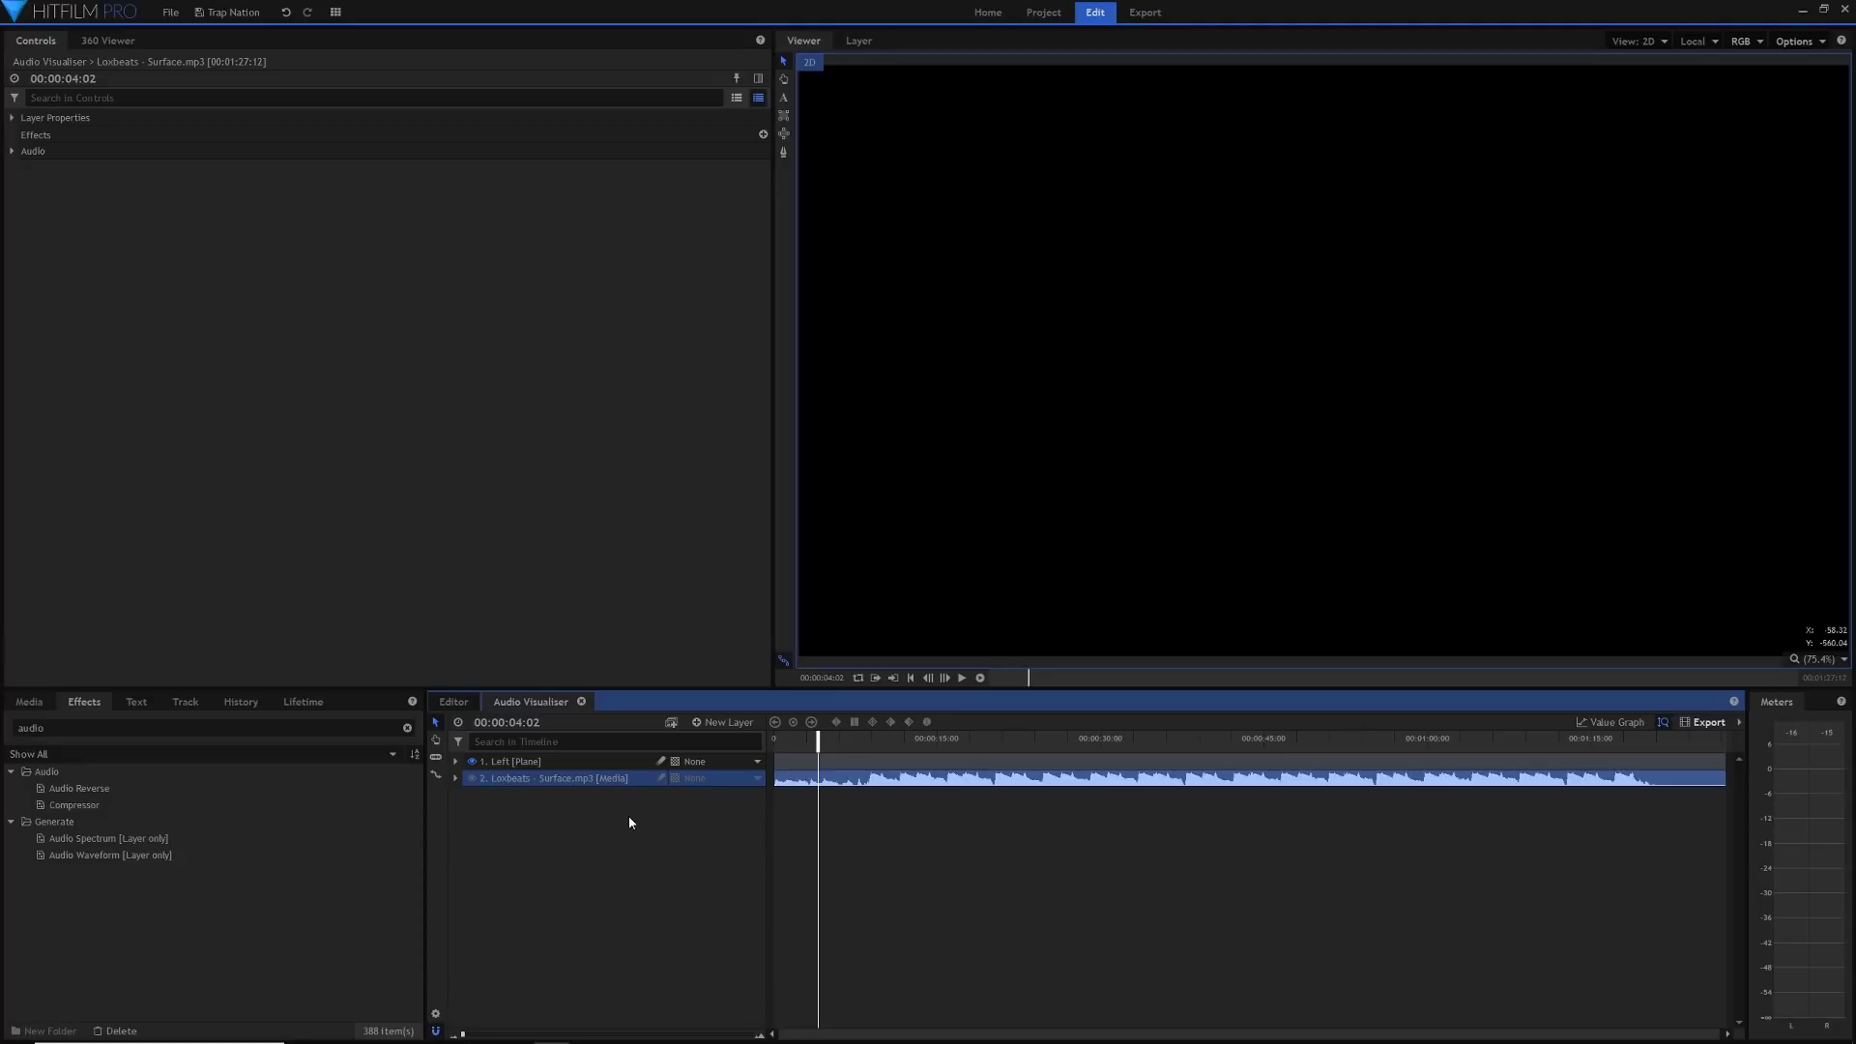
Apply the Audio Spectrum effect to the Left plane and set its Audio Layer to Loxbeats - Surface.mp3
{"action": "left_click_drag", "start_coordinate": [58, 838], "coordinate": [525, 765]}
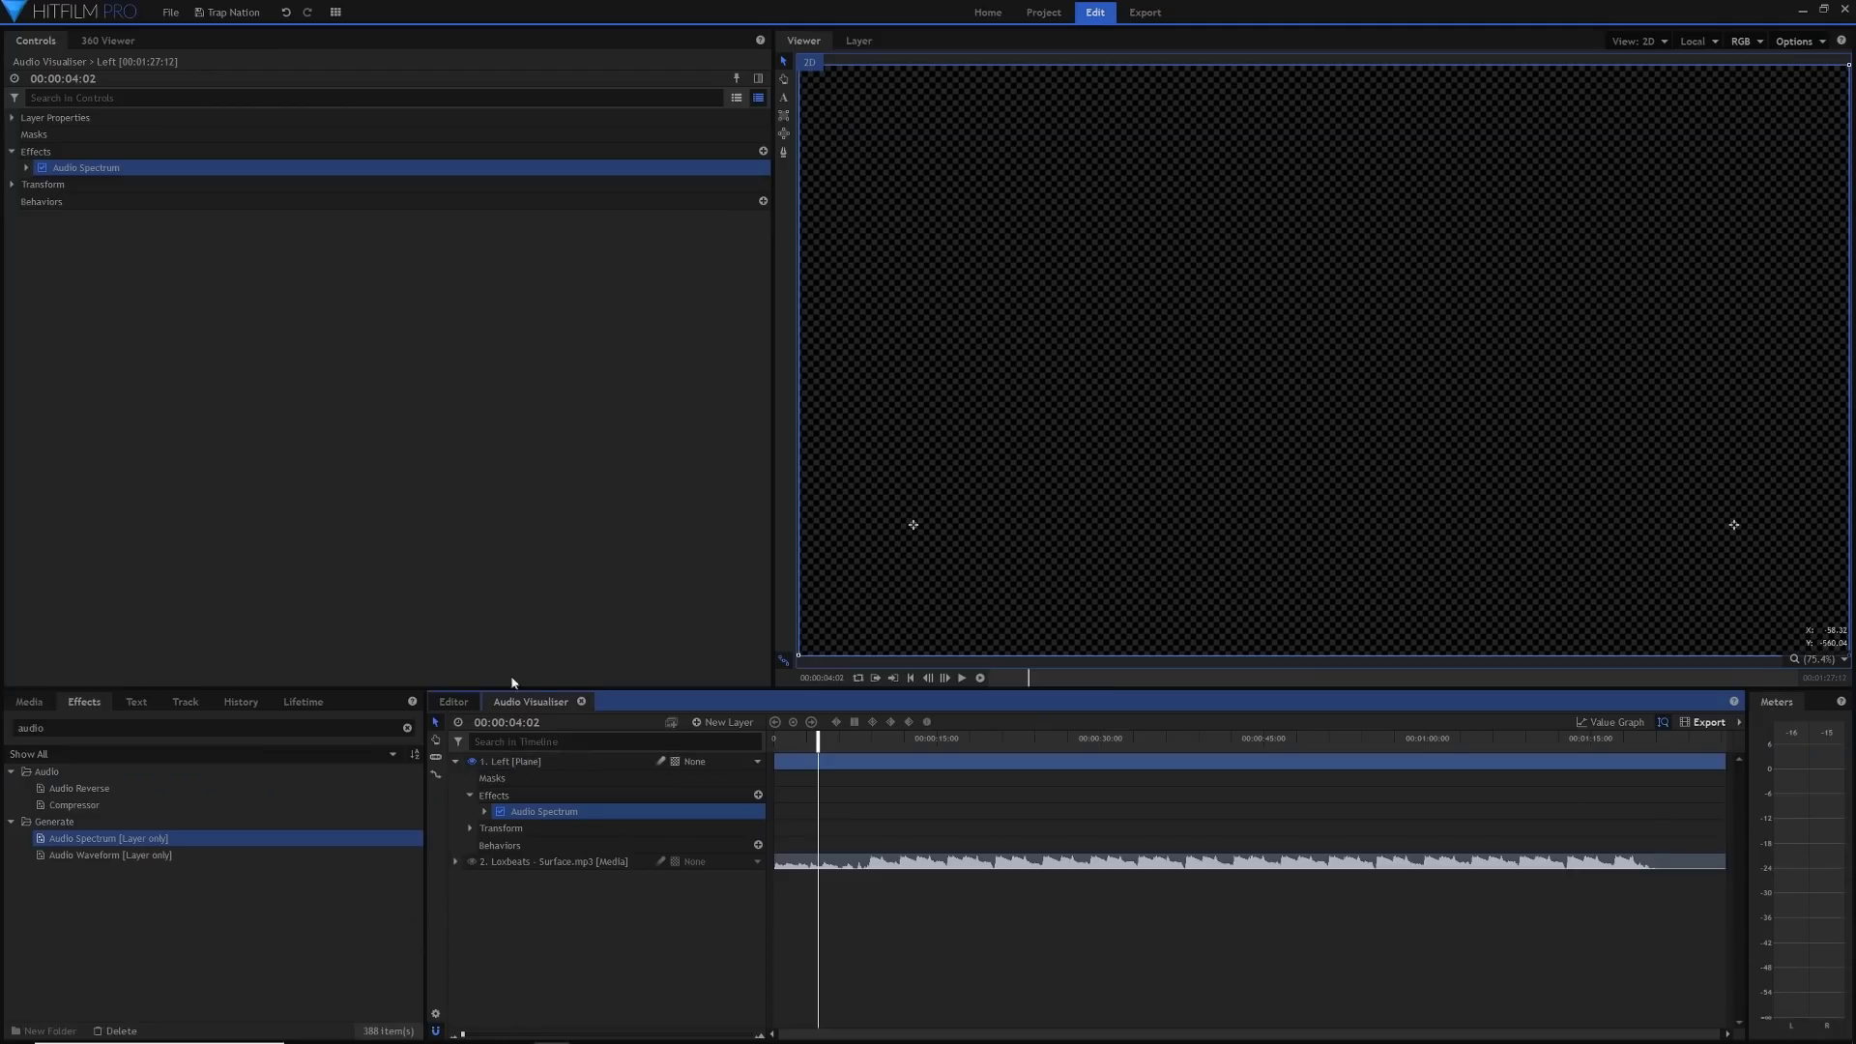
{"action": "left_click", "coordinate": [27, 168]}
{"action": "left_click", "coordinate": [39, 187]}
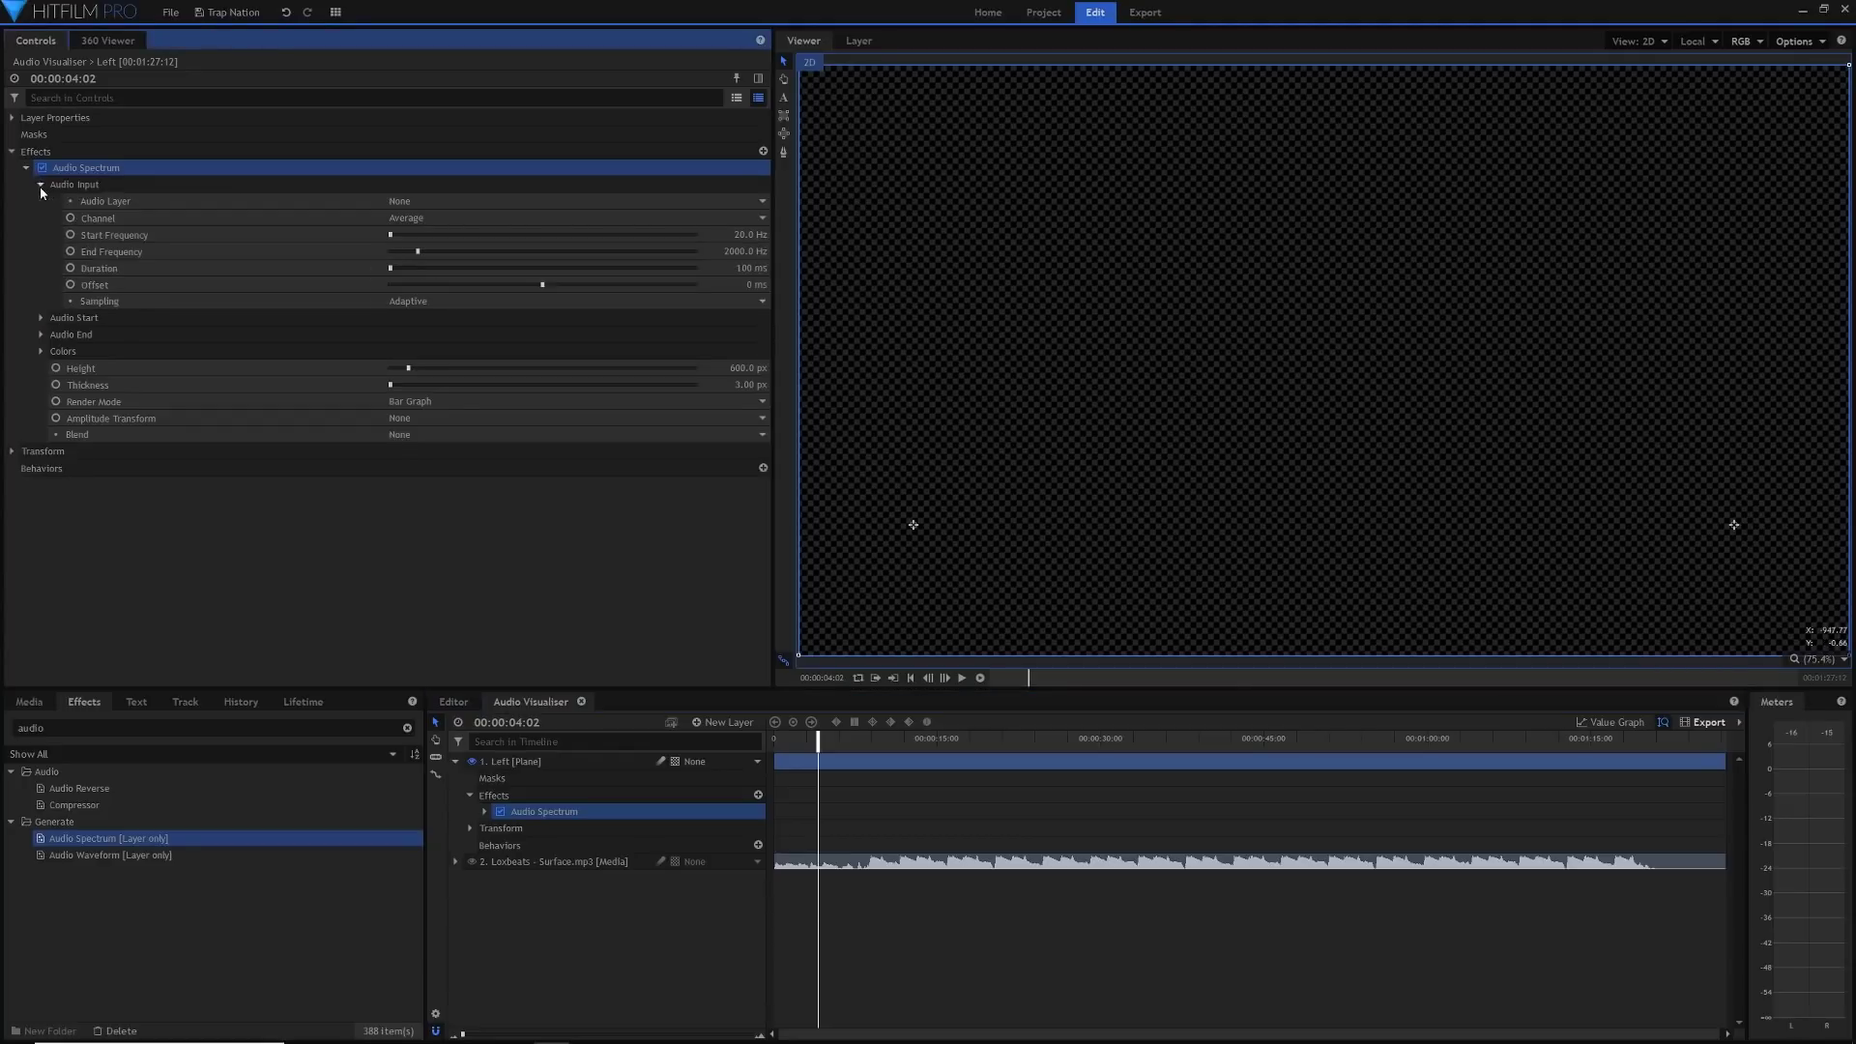
{"action": "left_click", "coordinate": [394, 203]}
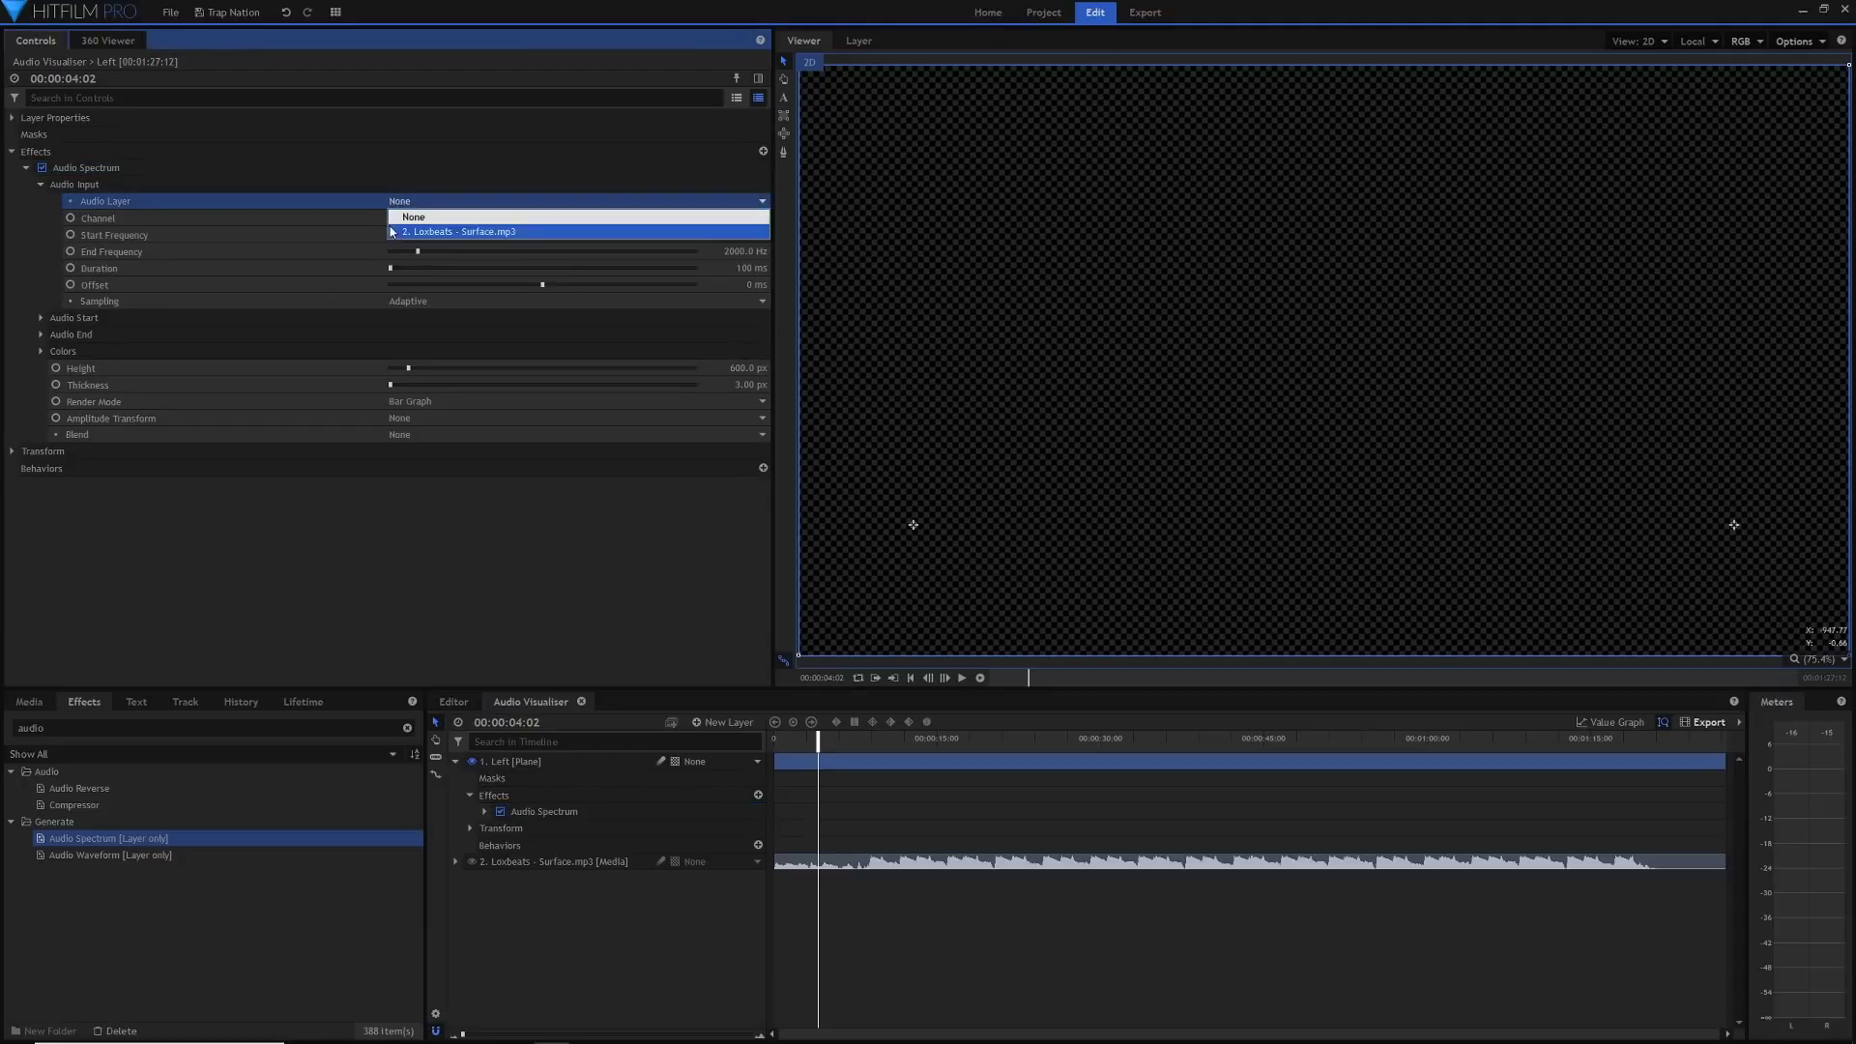
{"action": "left_click", "coordinate": [395, 232]}
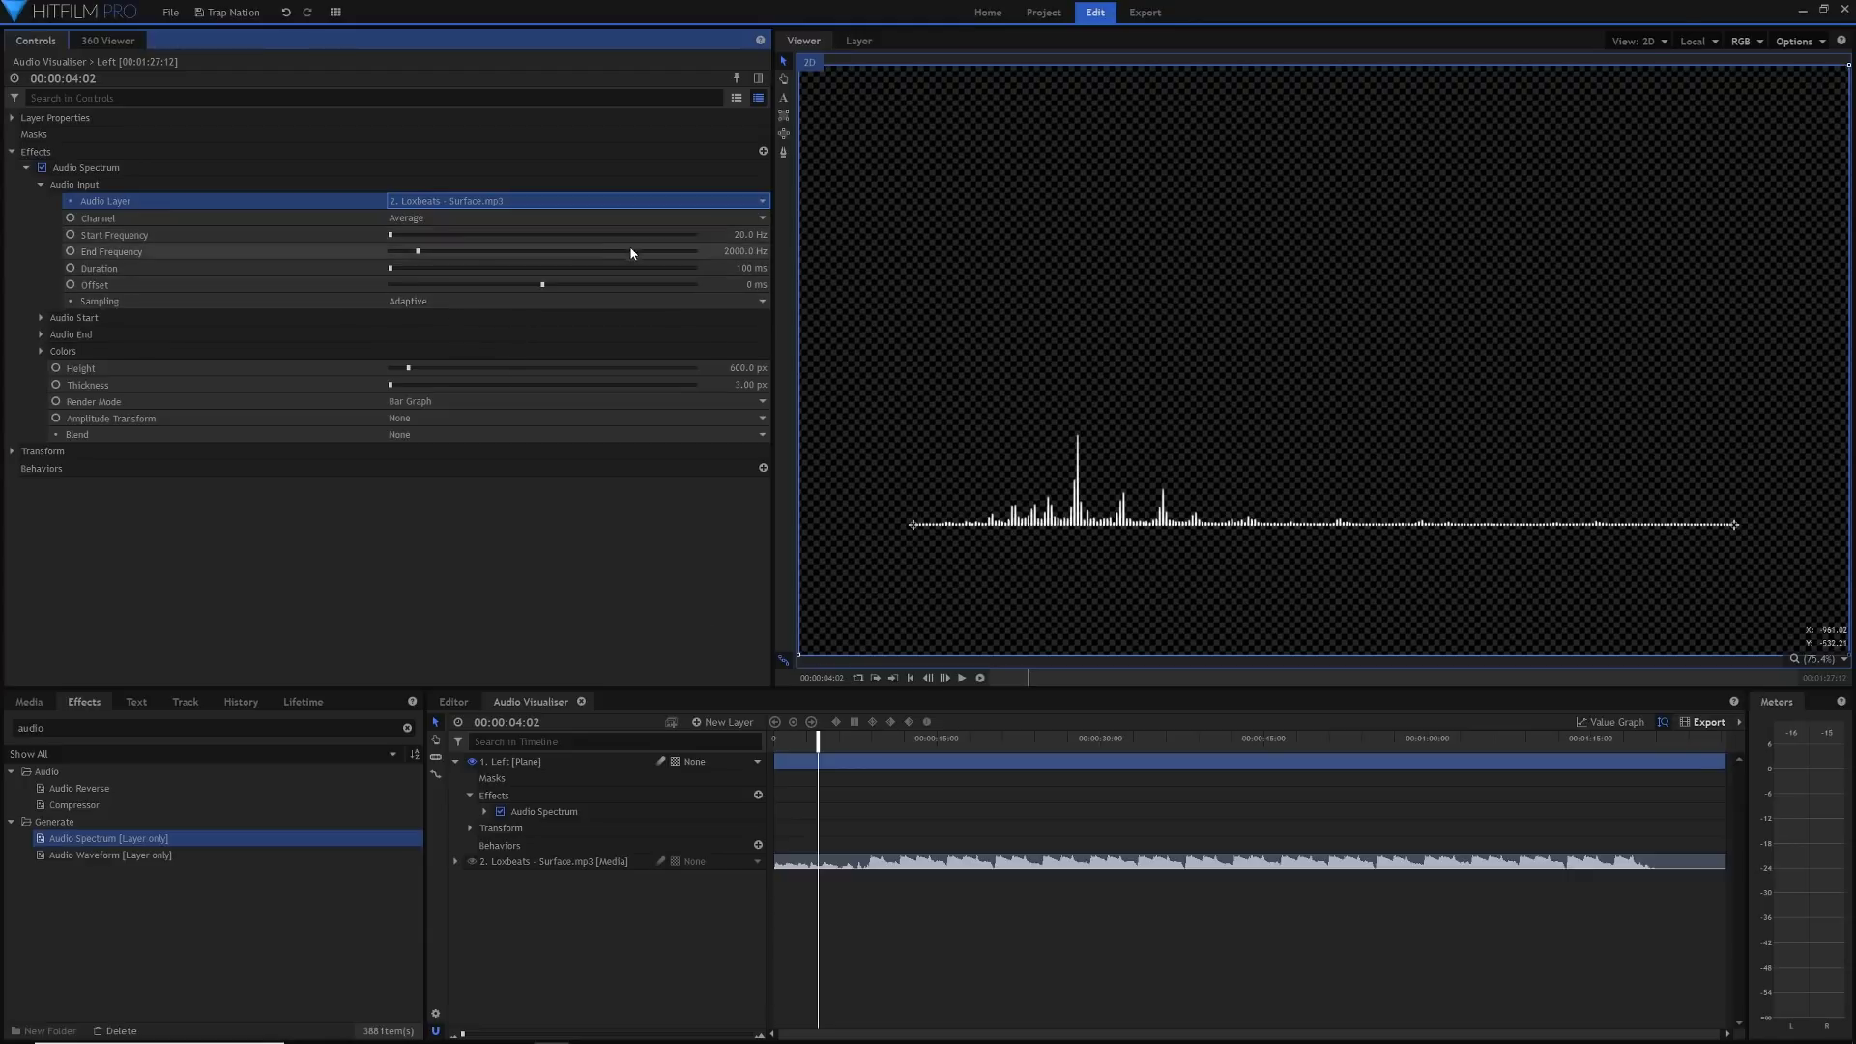
Play back the audio spectrum and park the playhead on a loud beat at about 00:00:12:23
{"action": "left_click", "coordinate": [912, 804]}
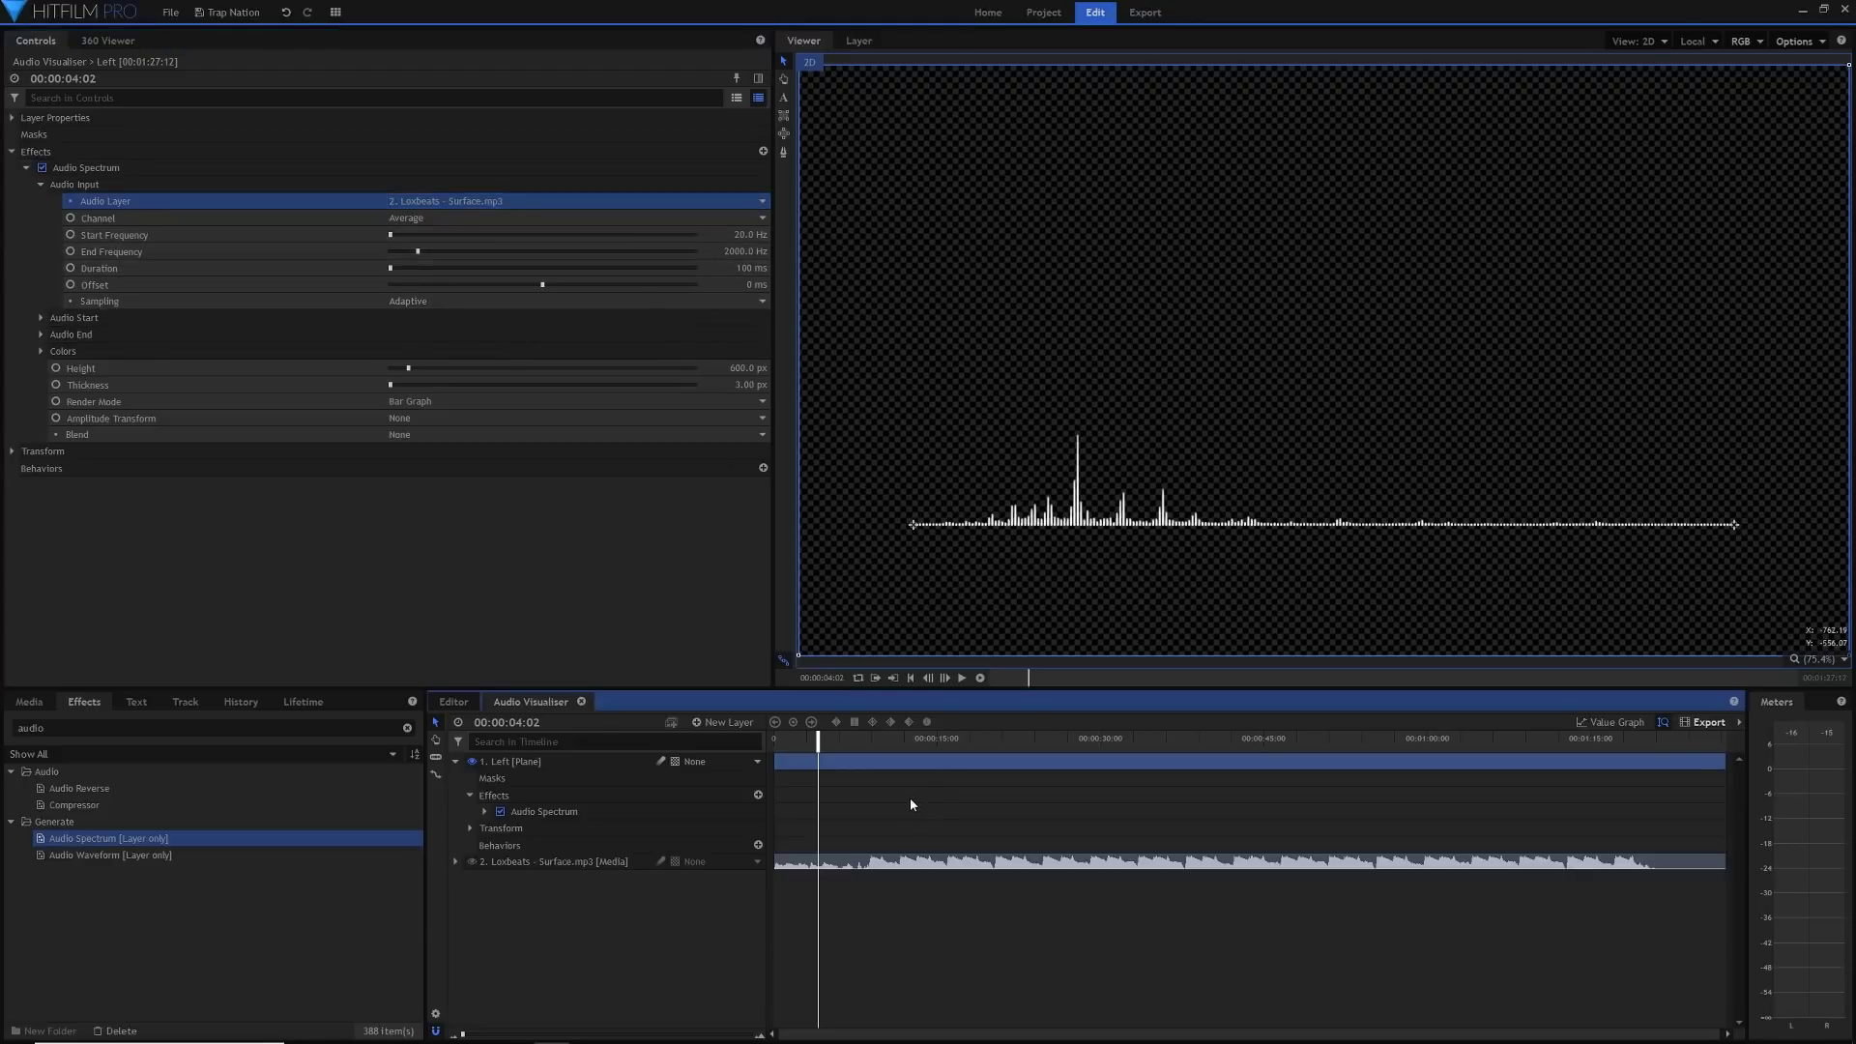
{"action": "key", "text": "space"}
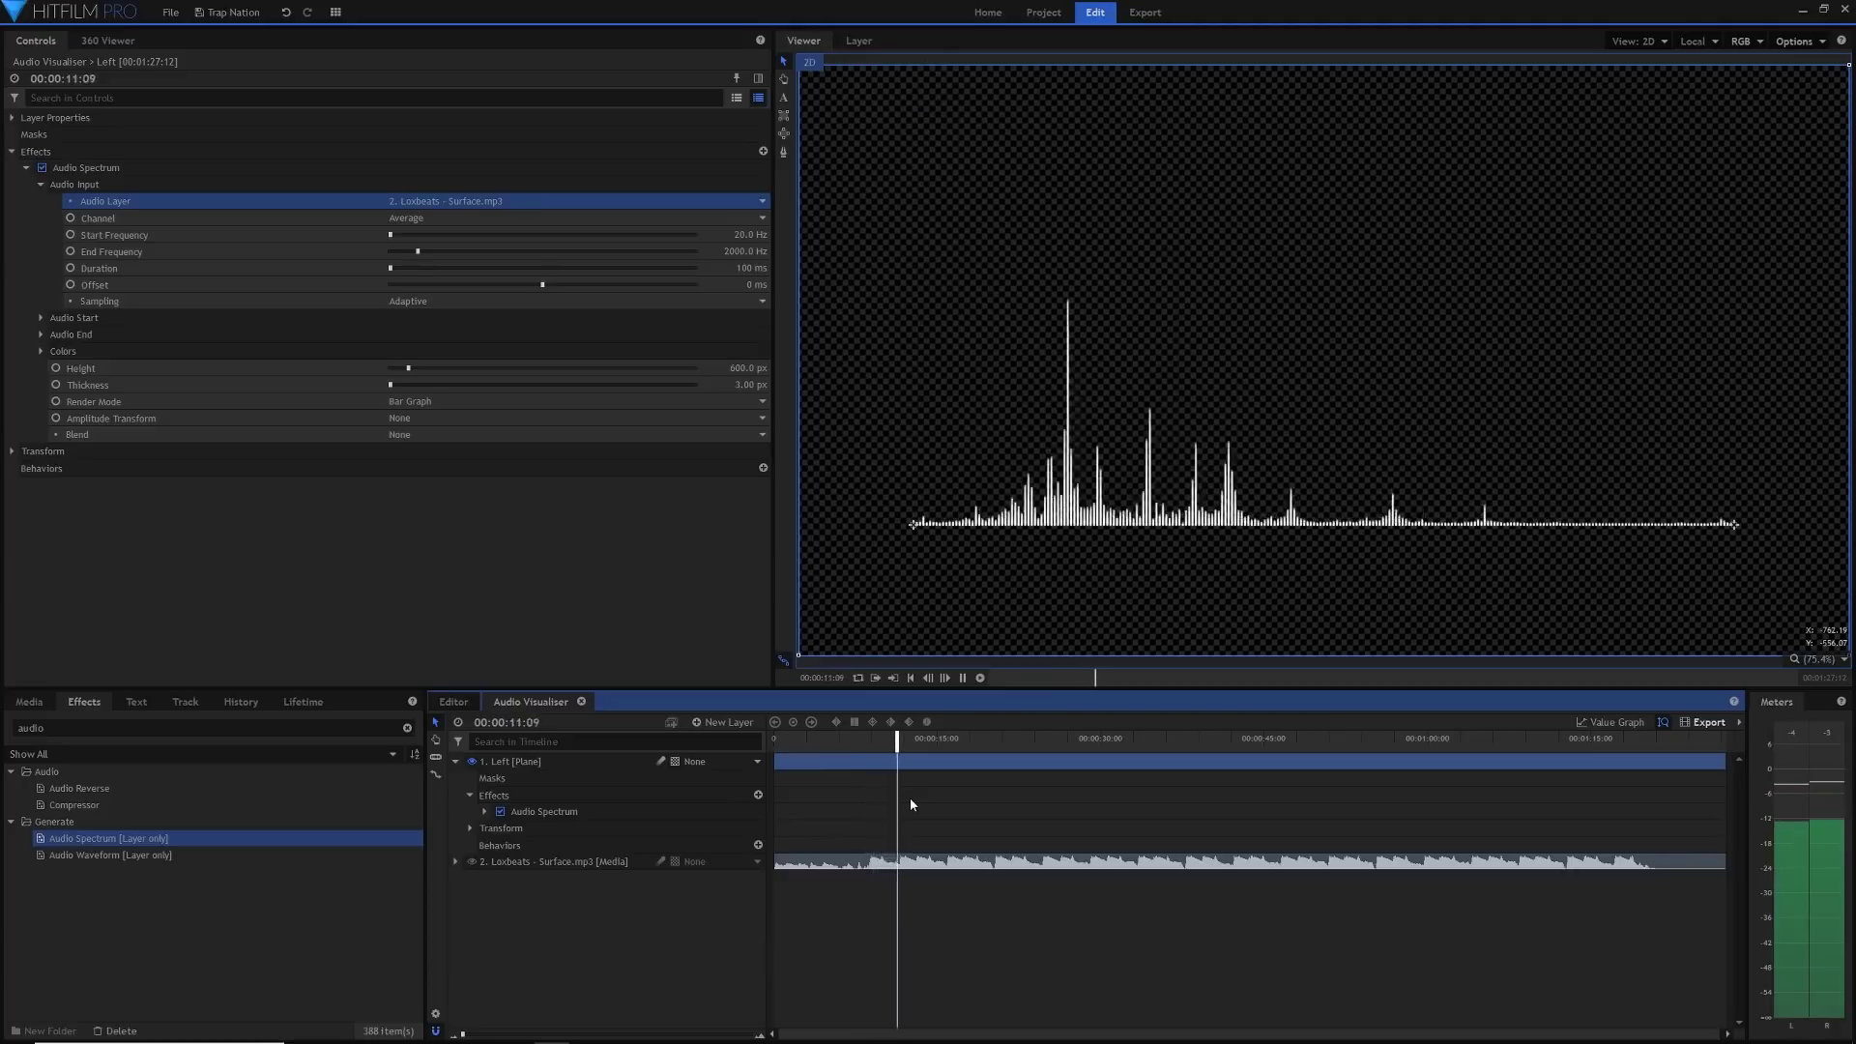
{"action": "key", "text": "space"}
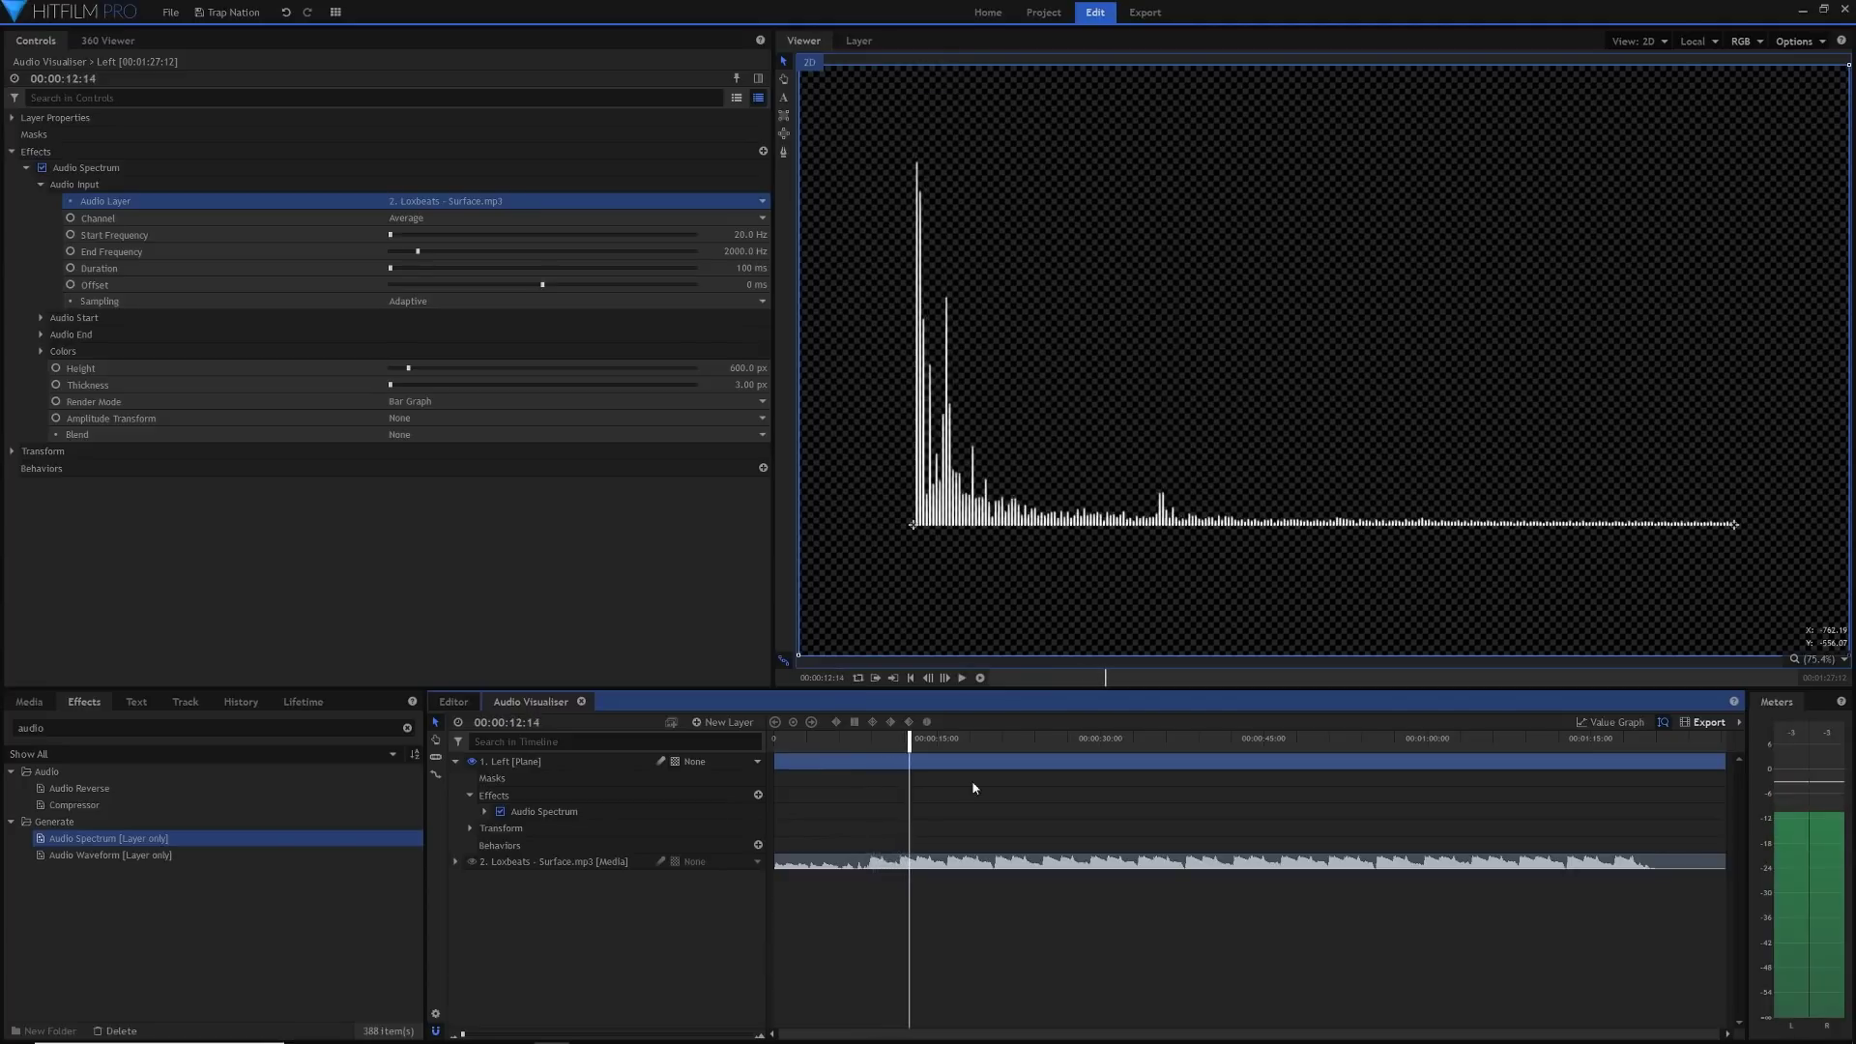
{"action": "left_click", "coordinate": [878, 737]}
{"action": "left_click_drag", "start_coordinate": [928, 739], "coordinate": [913, 741]}
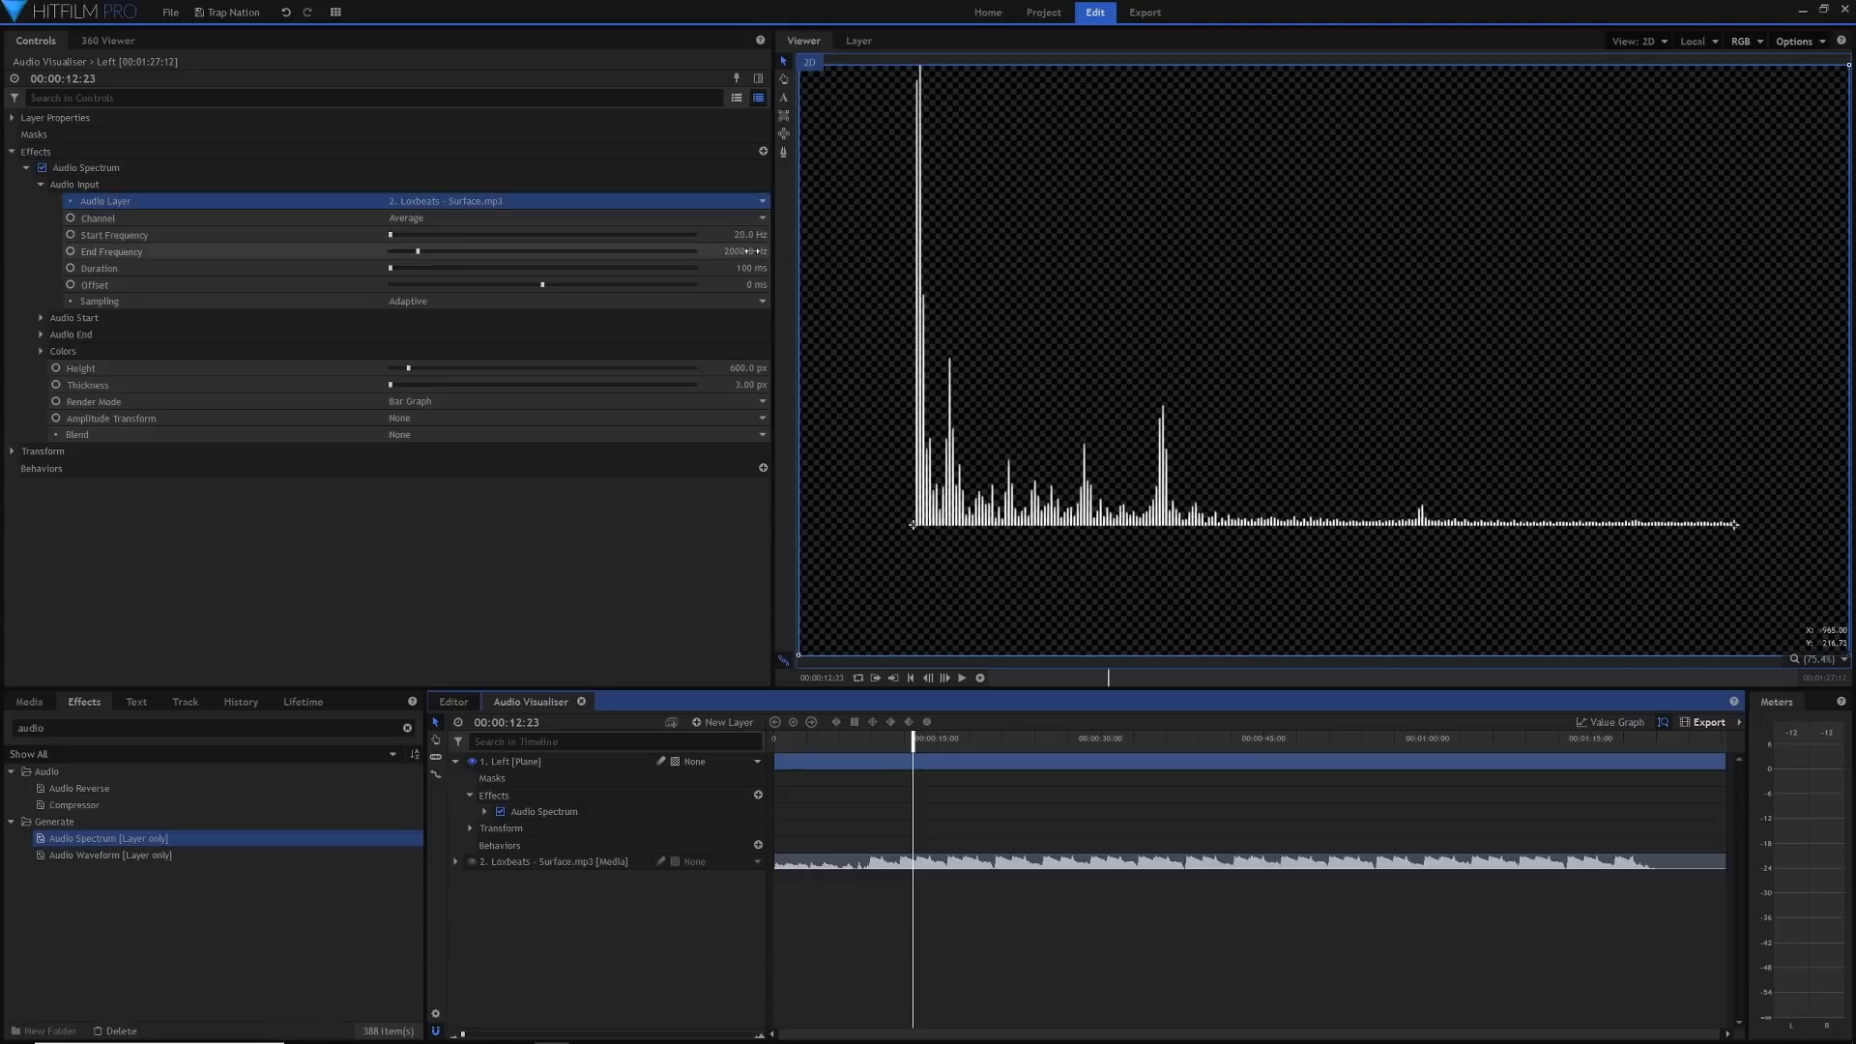
Try an End Frequency of about 1095 Hz on the Audio Spectrum, undo it, and deselect the Left layer
{"action": "left_click_drag", "start_coordinate": [750, 251], "coordinate": [664, 252]}
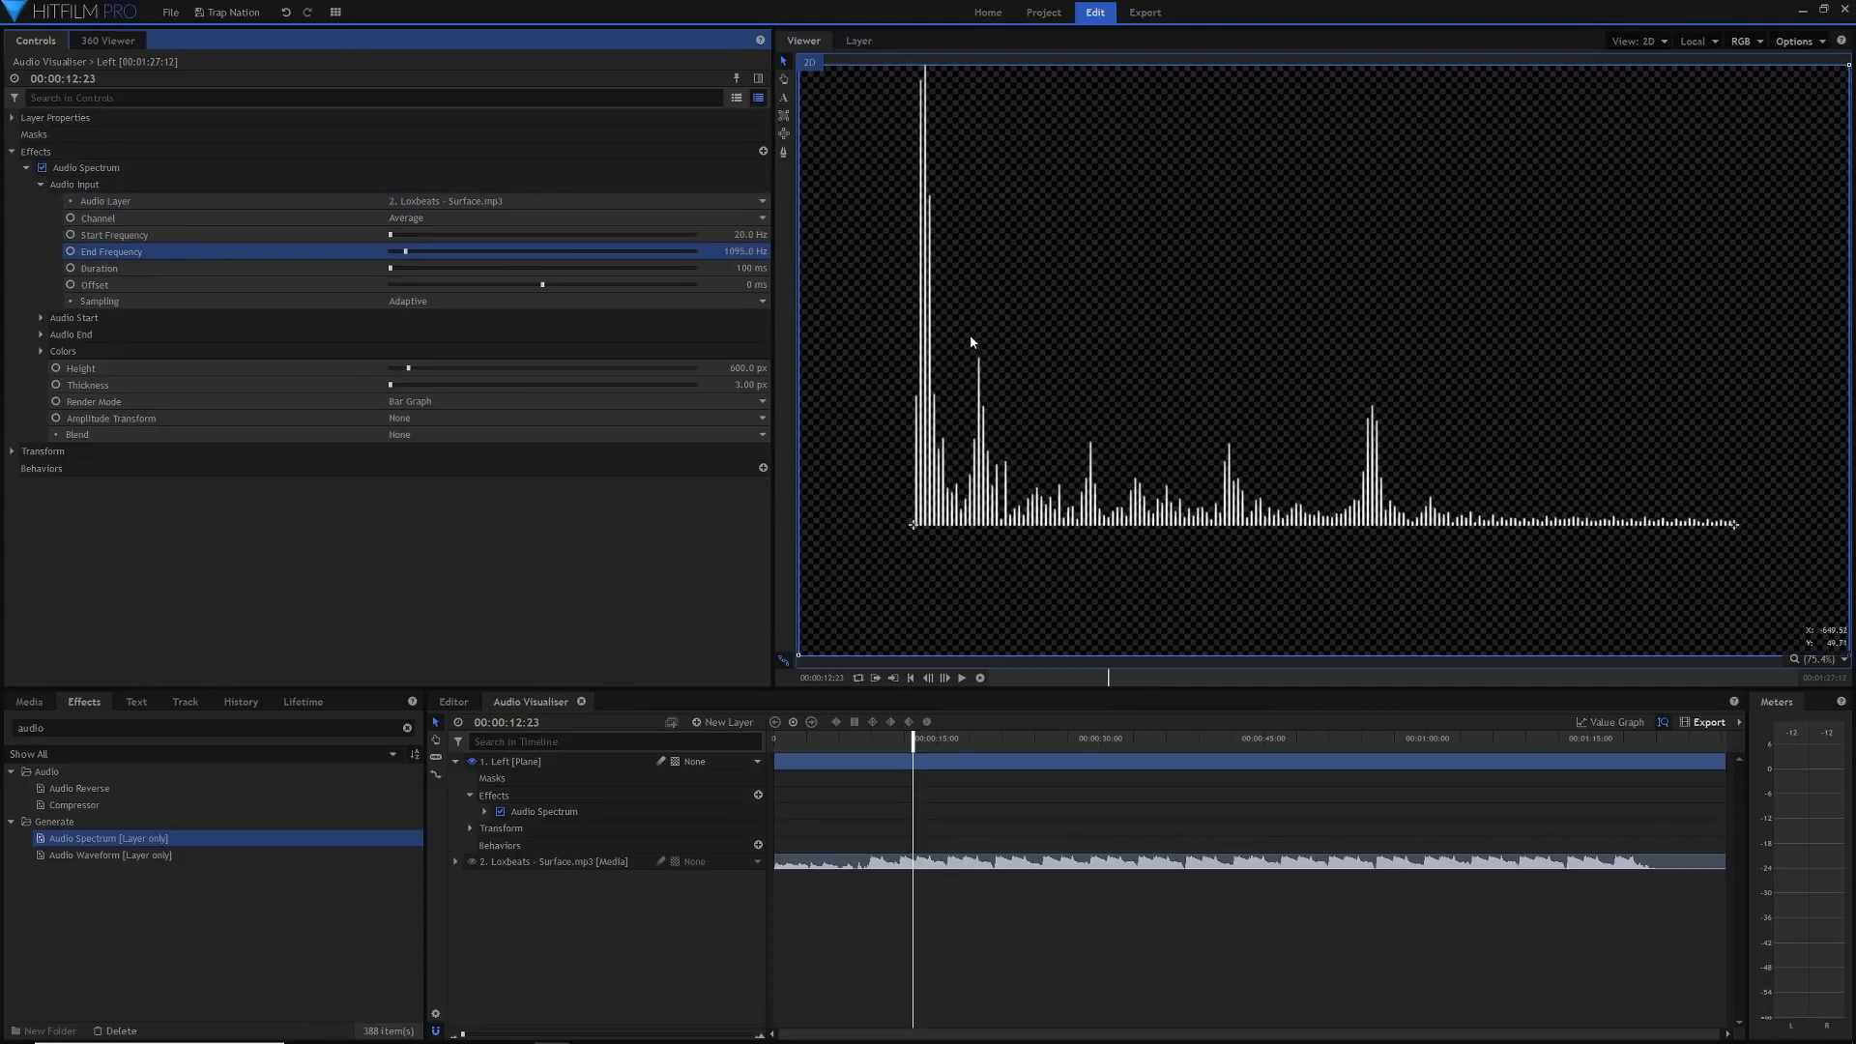
{"action": "key", "text": "ctrl+z"}
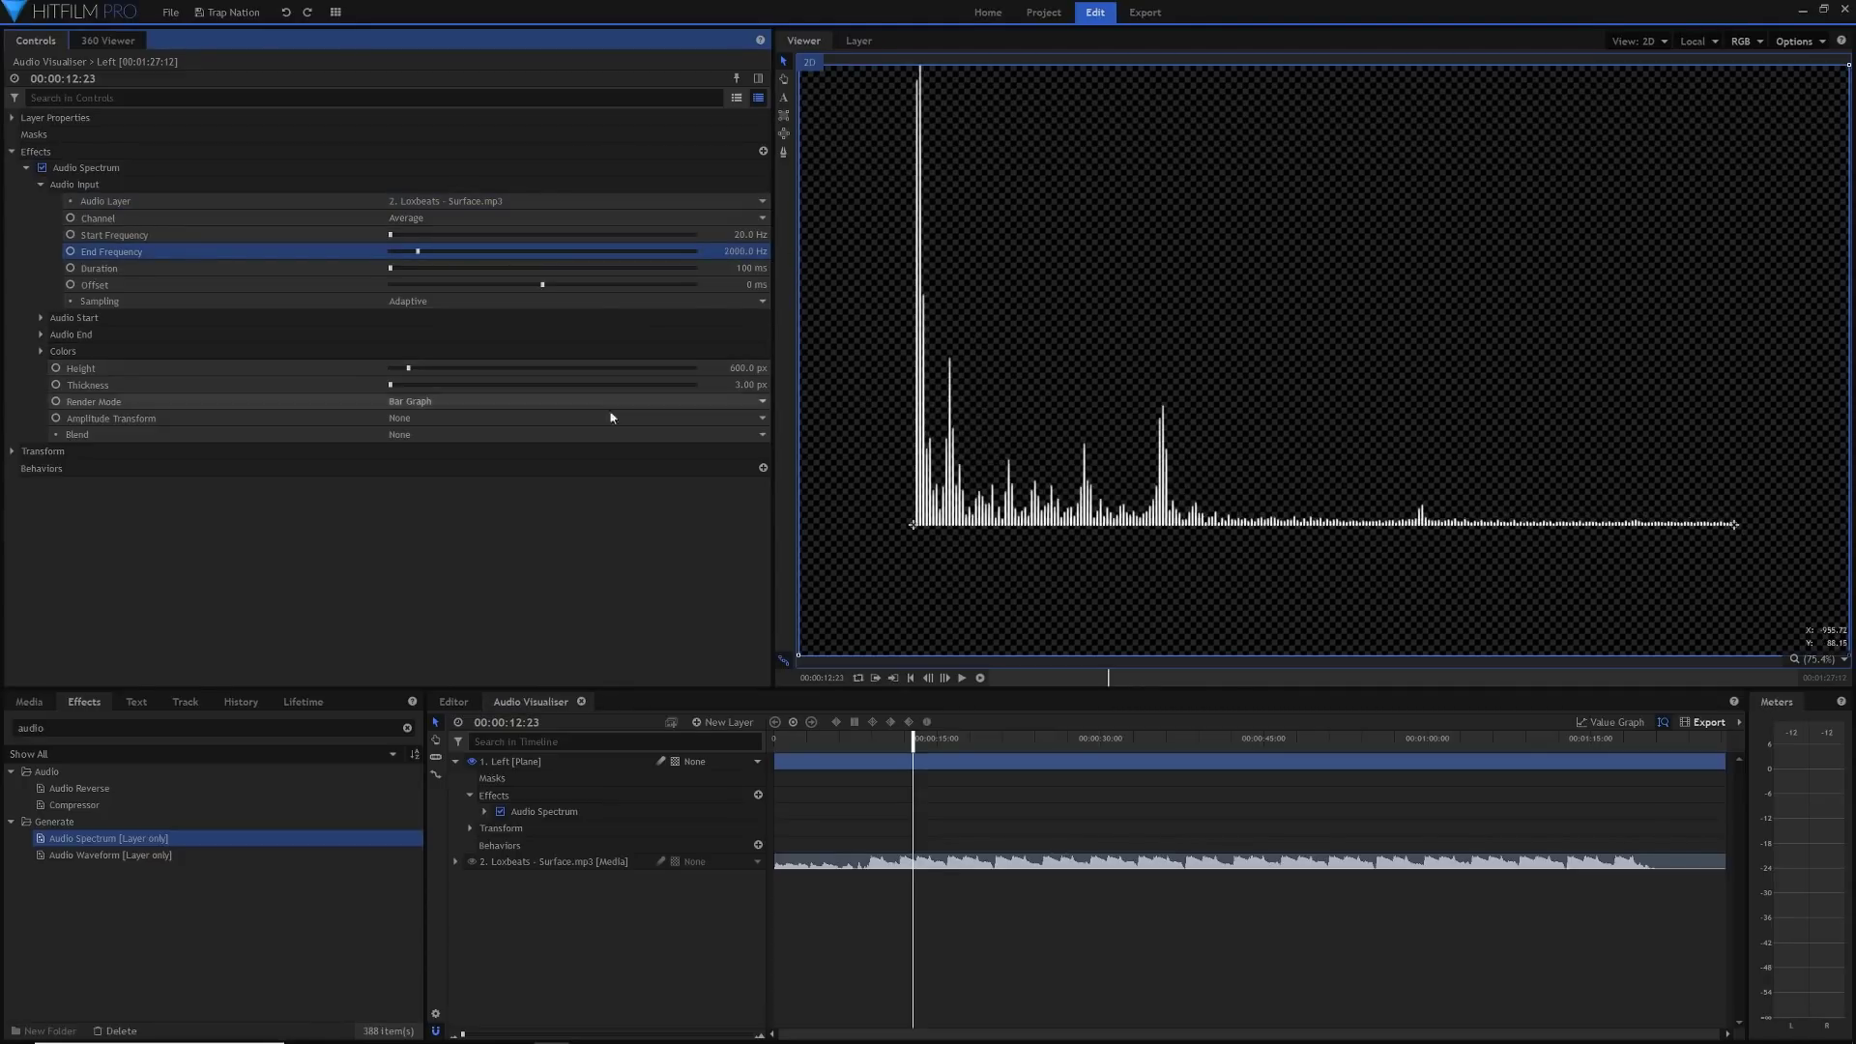
{"action": "left_click", "coordinate": [570, 536]}
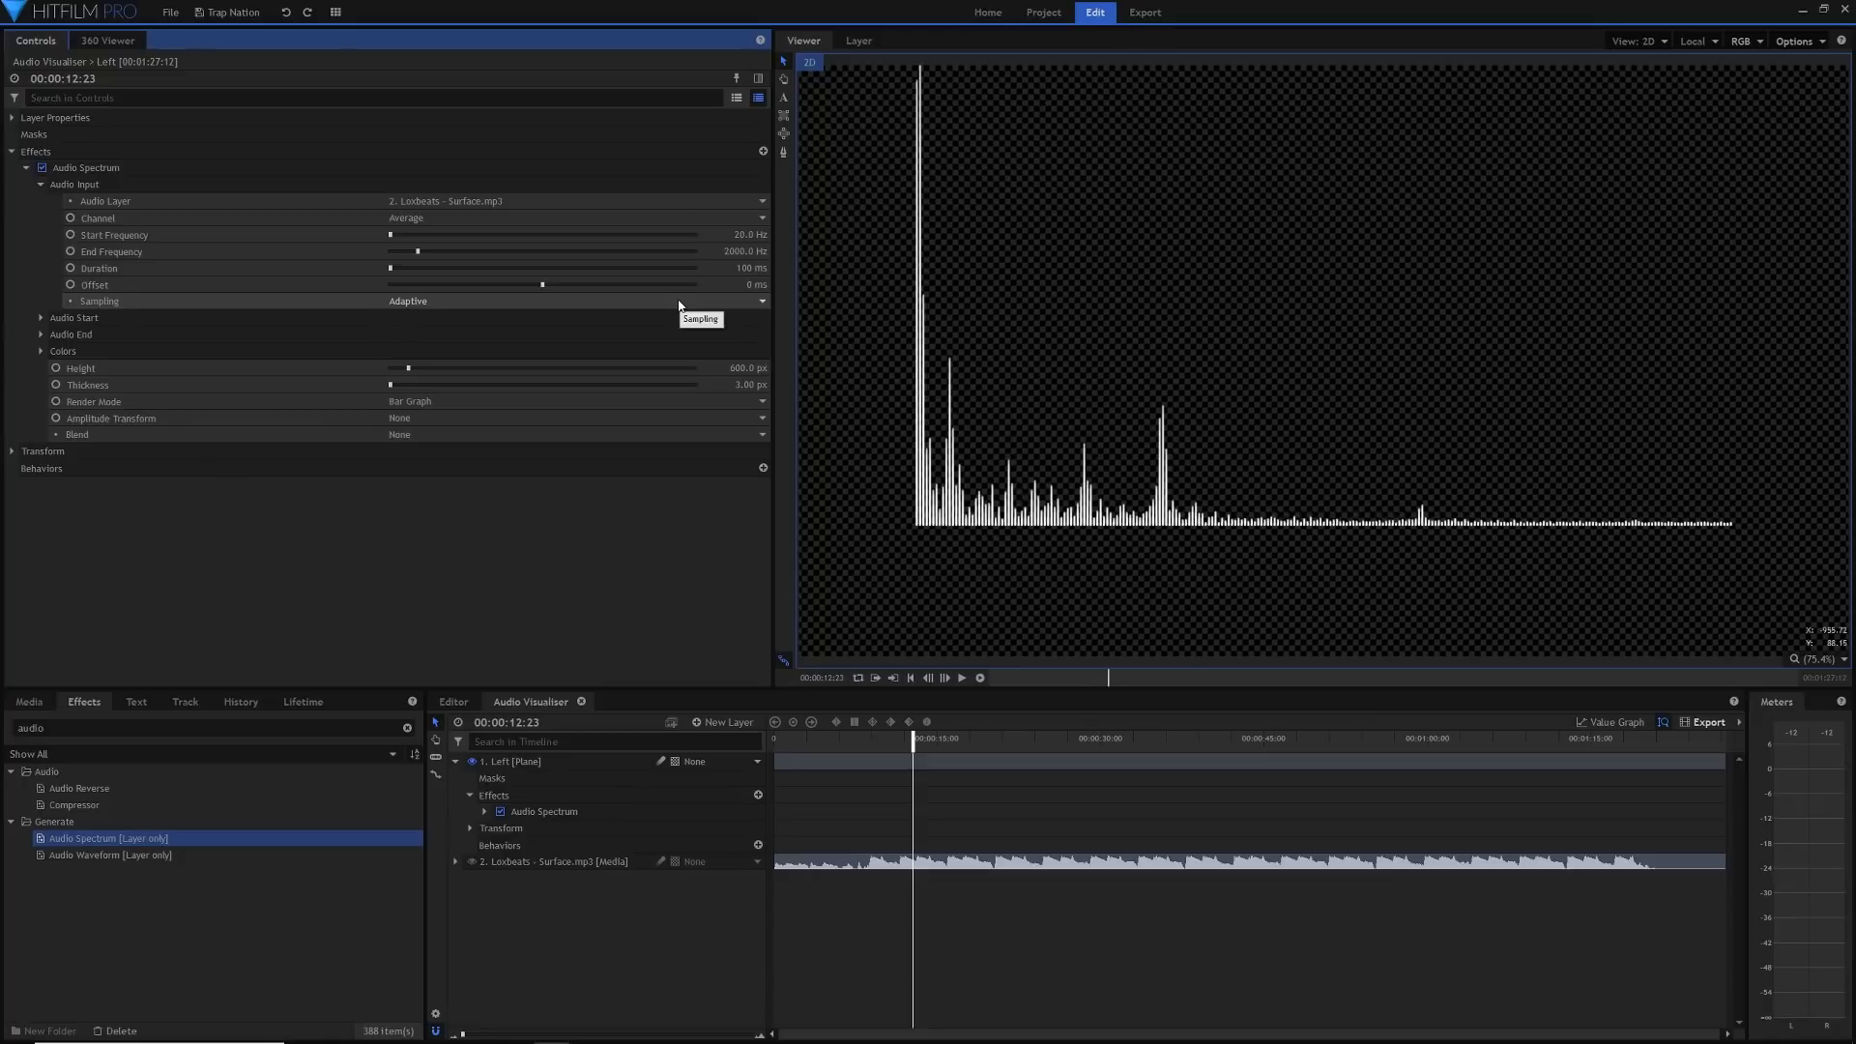
Set the Audio Start position of the Left plane's Audio Spectrum to -960, -540
{"action": "left_click", "coordinate": [40, 319]}
{"action": "left_click", "coordinate": [41, 369]}
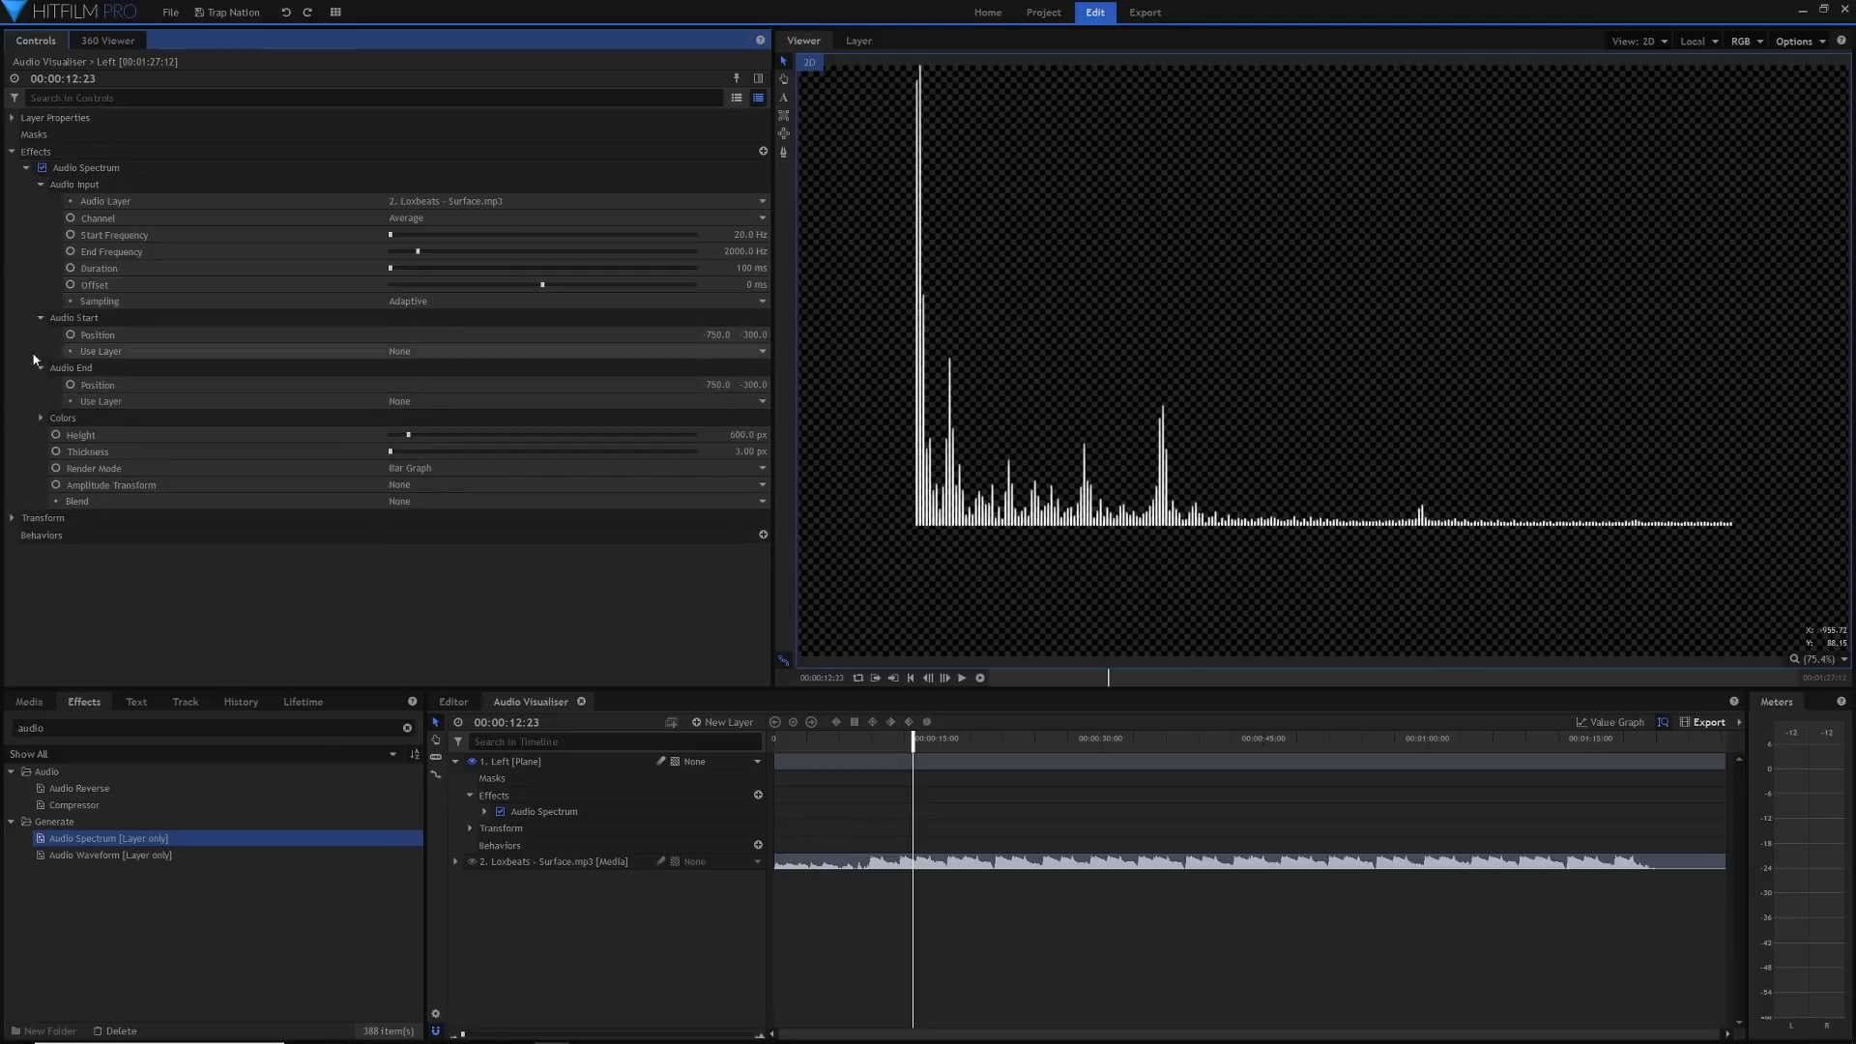
{"action": "left_click", "coordinate": [720, 336]}
{"action": "key", "text": "BackSpace"}
{"action": "type", "text": "-960"}
{"action": "key", "text": "Return"}
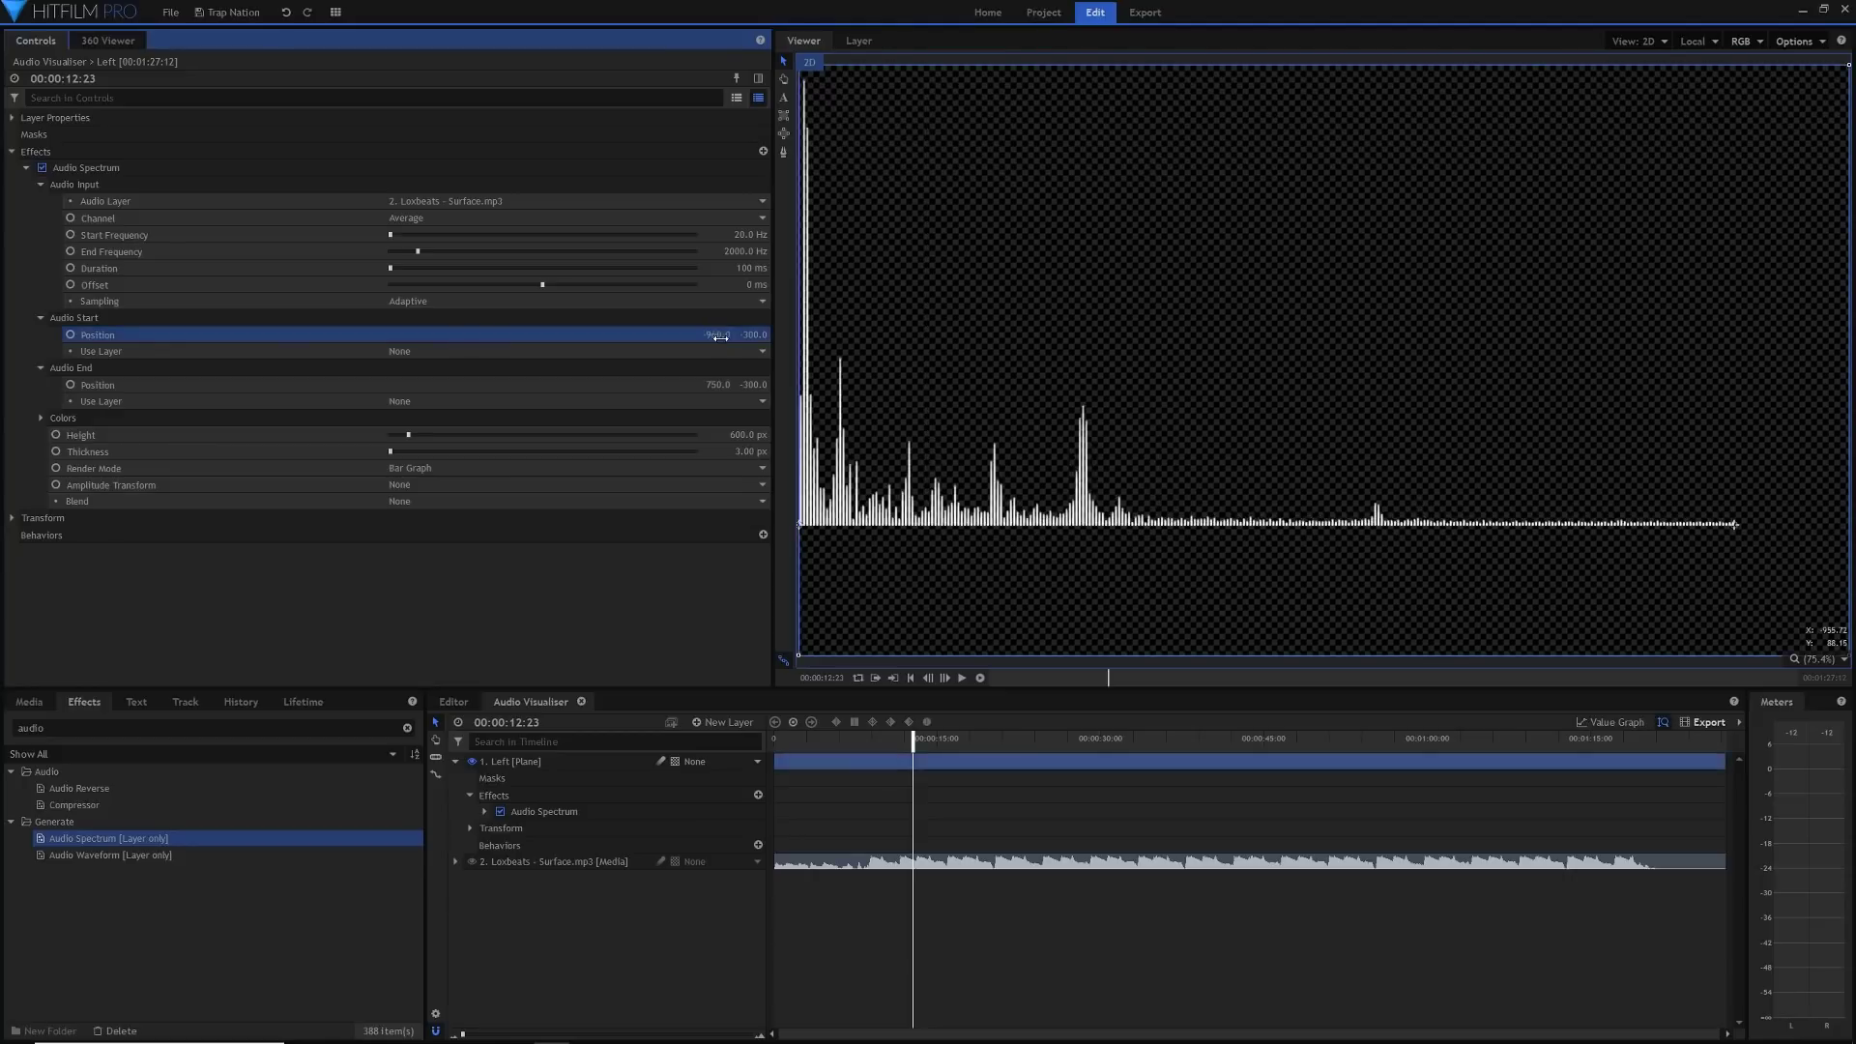
{"action": "left_click", "coordinate": [752, 334]}
{"action": "type", "text": "-540"}
{"action": "key", "text": "Return"}
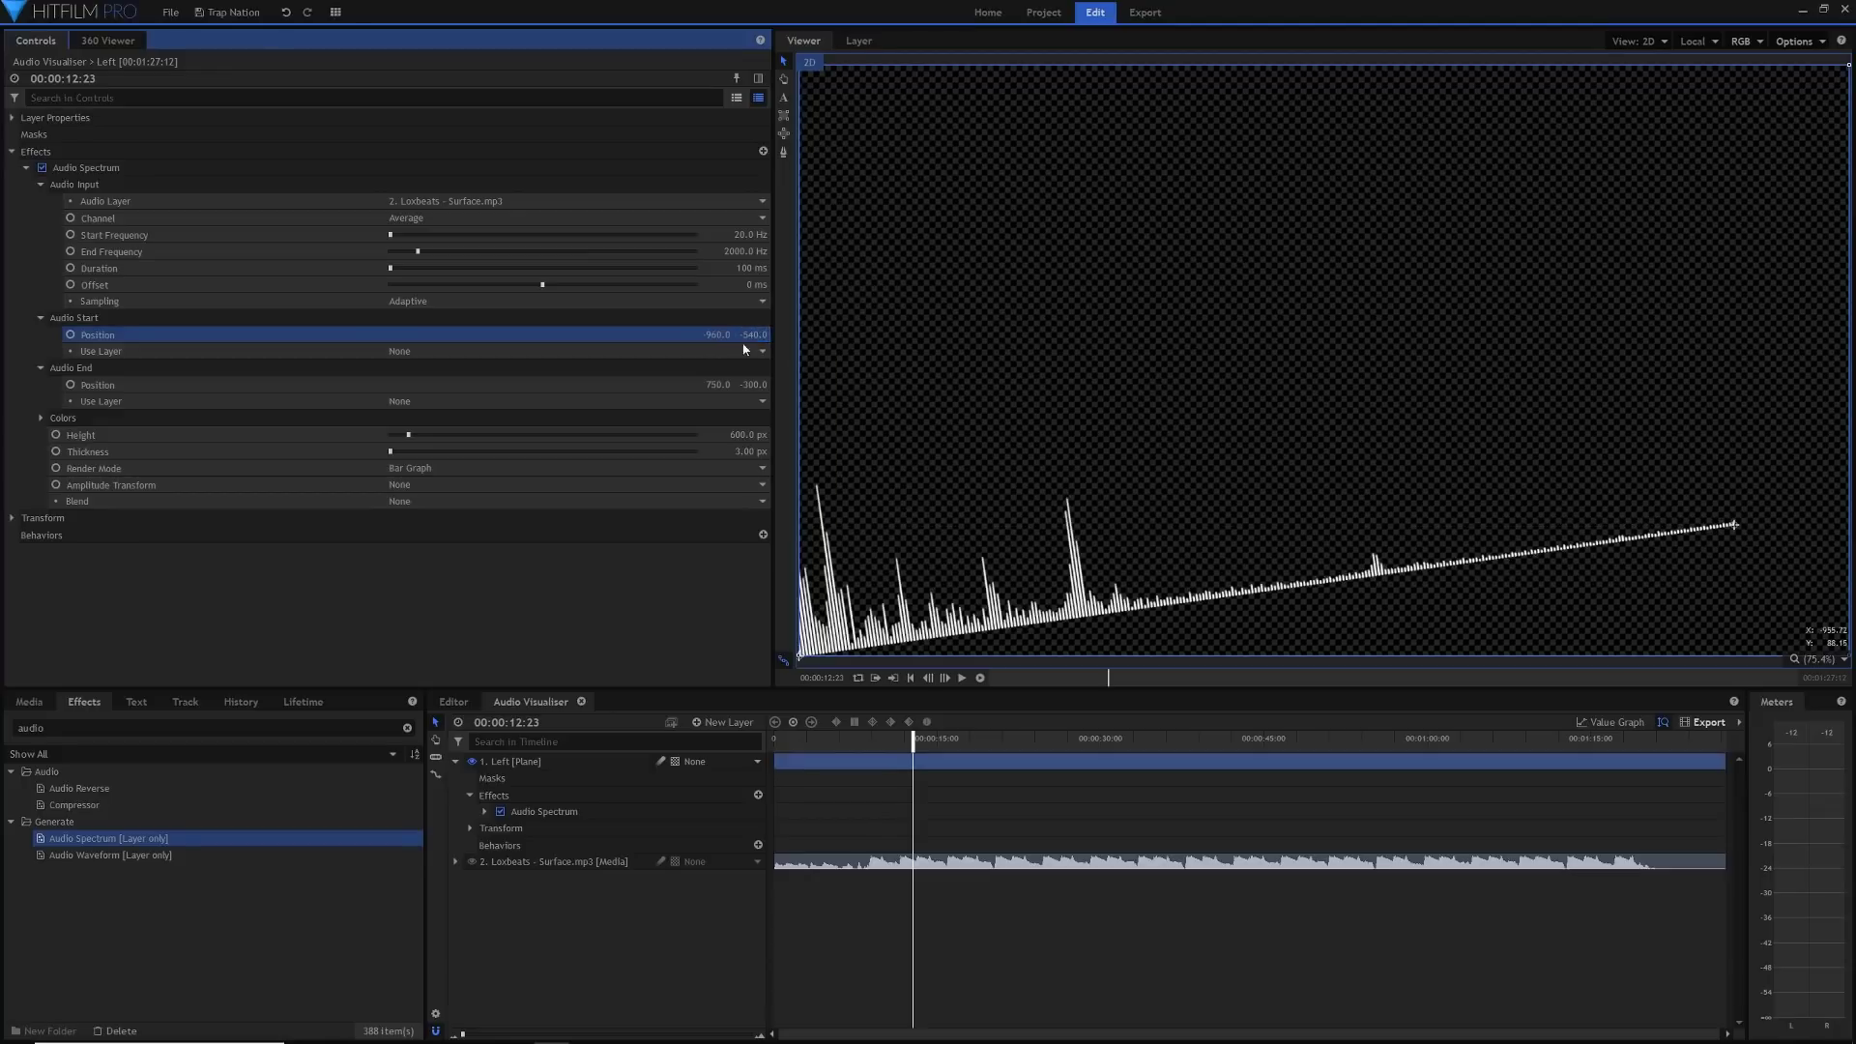
Set the Audio End position of the Left plane's spectrum to 0, -540
{"action": "left_click", "coordinate": [719, 385]}
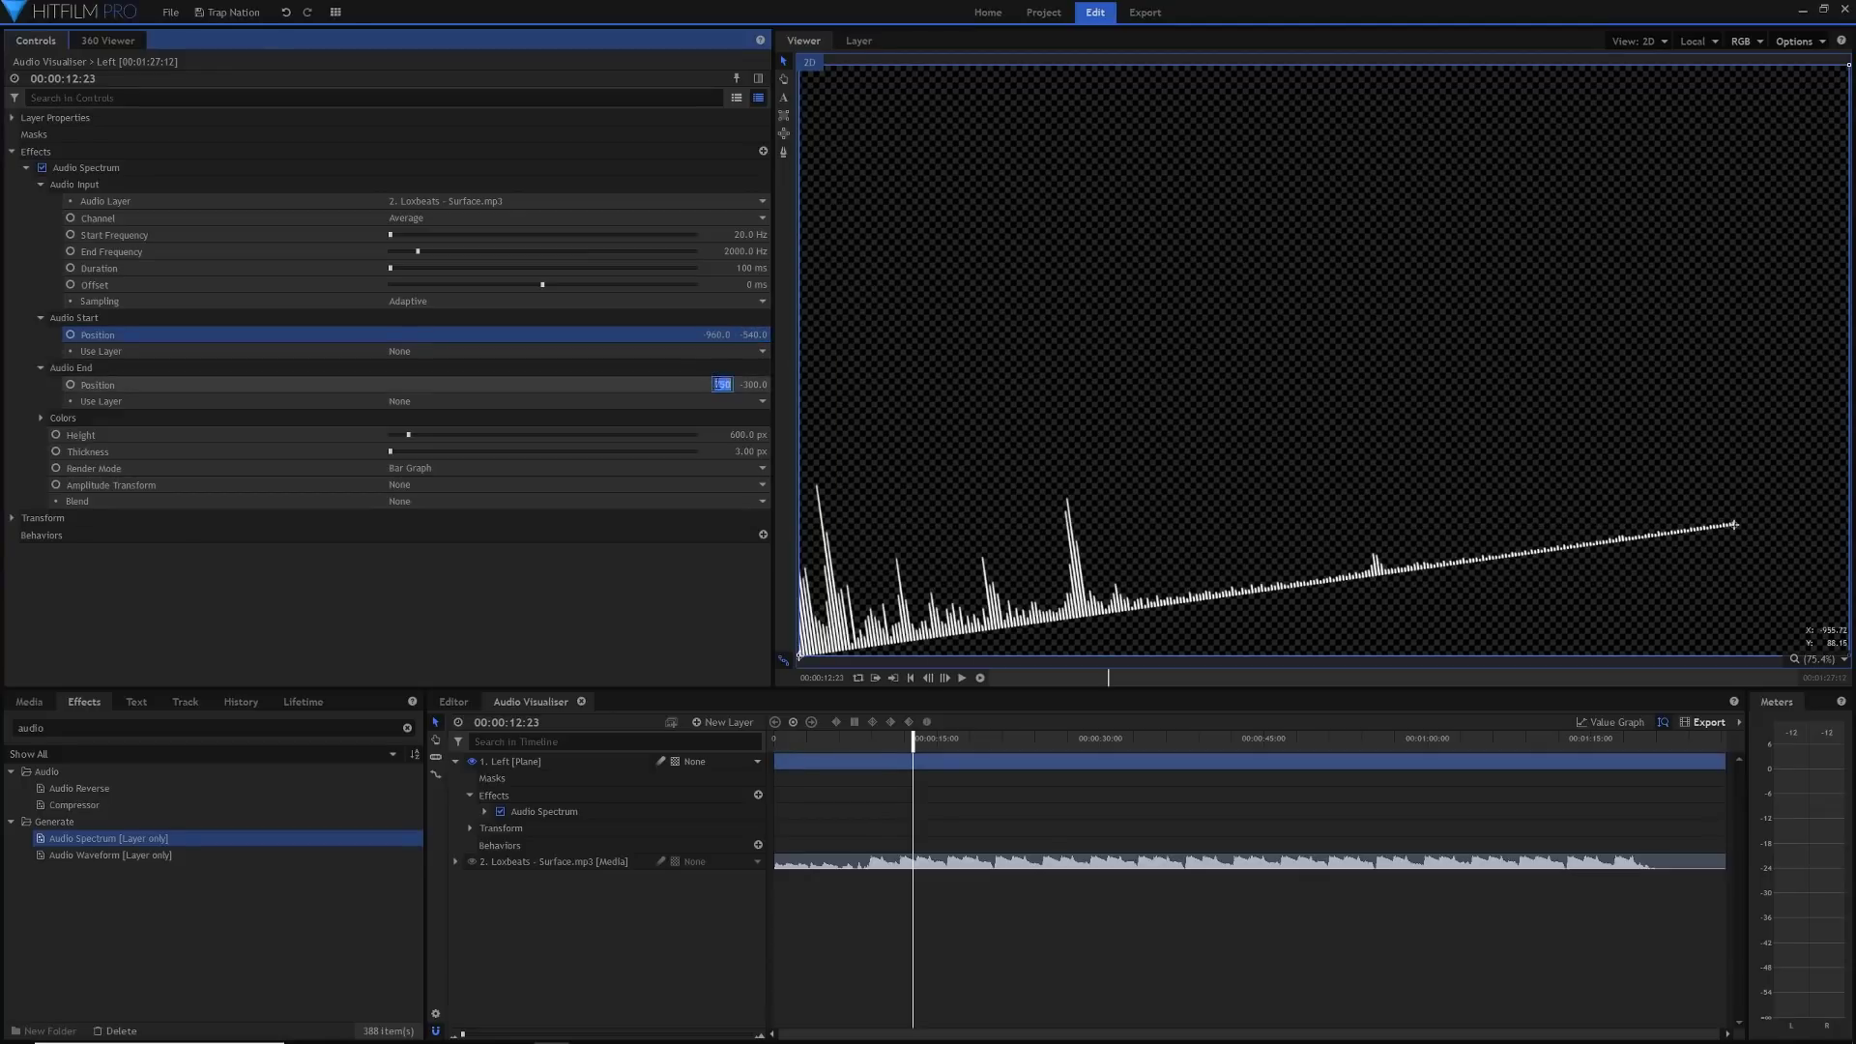
{"action": "type", "text": "0"}
{"action": "key", "text": "Return"}
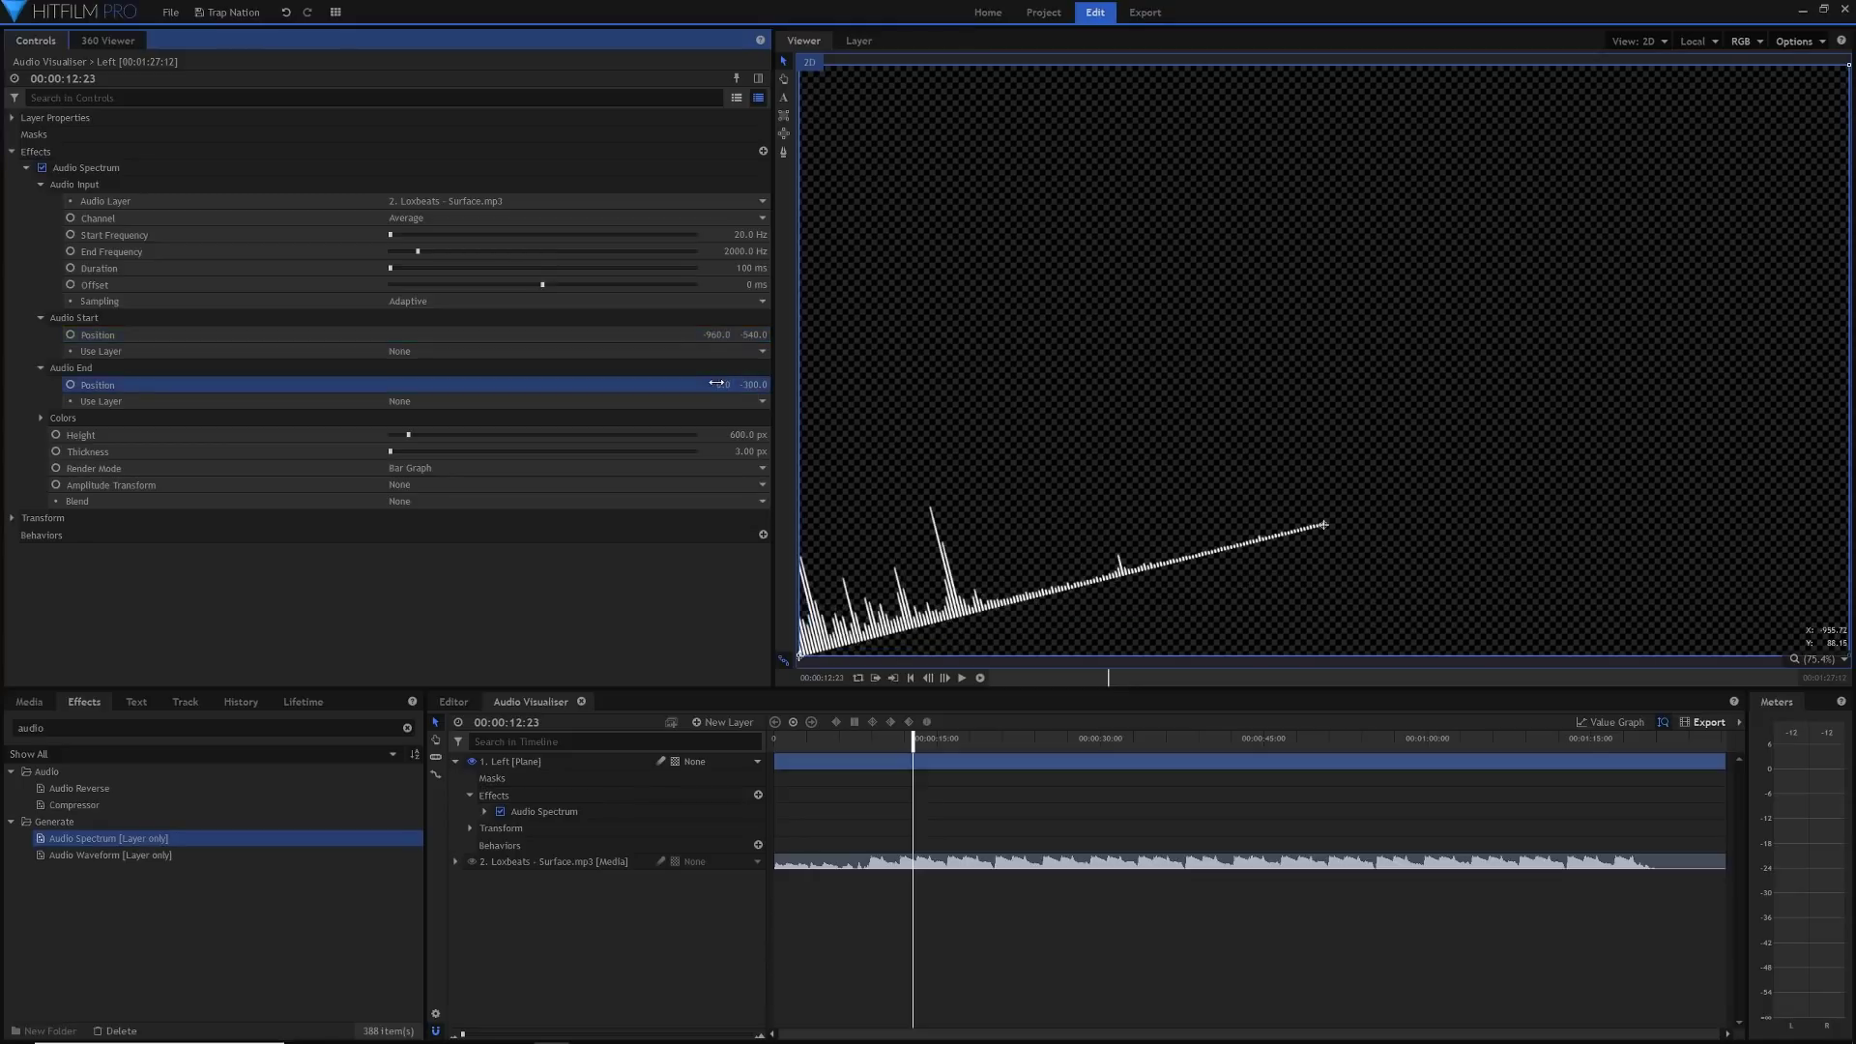
{"action": "left_click", "coordinate": [754, 384]}
{"action": "key", "text": "BackSpace"}
{"action": "key", "text": "Return"}
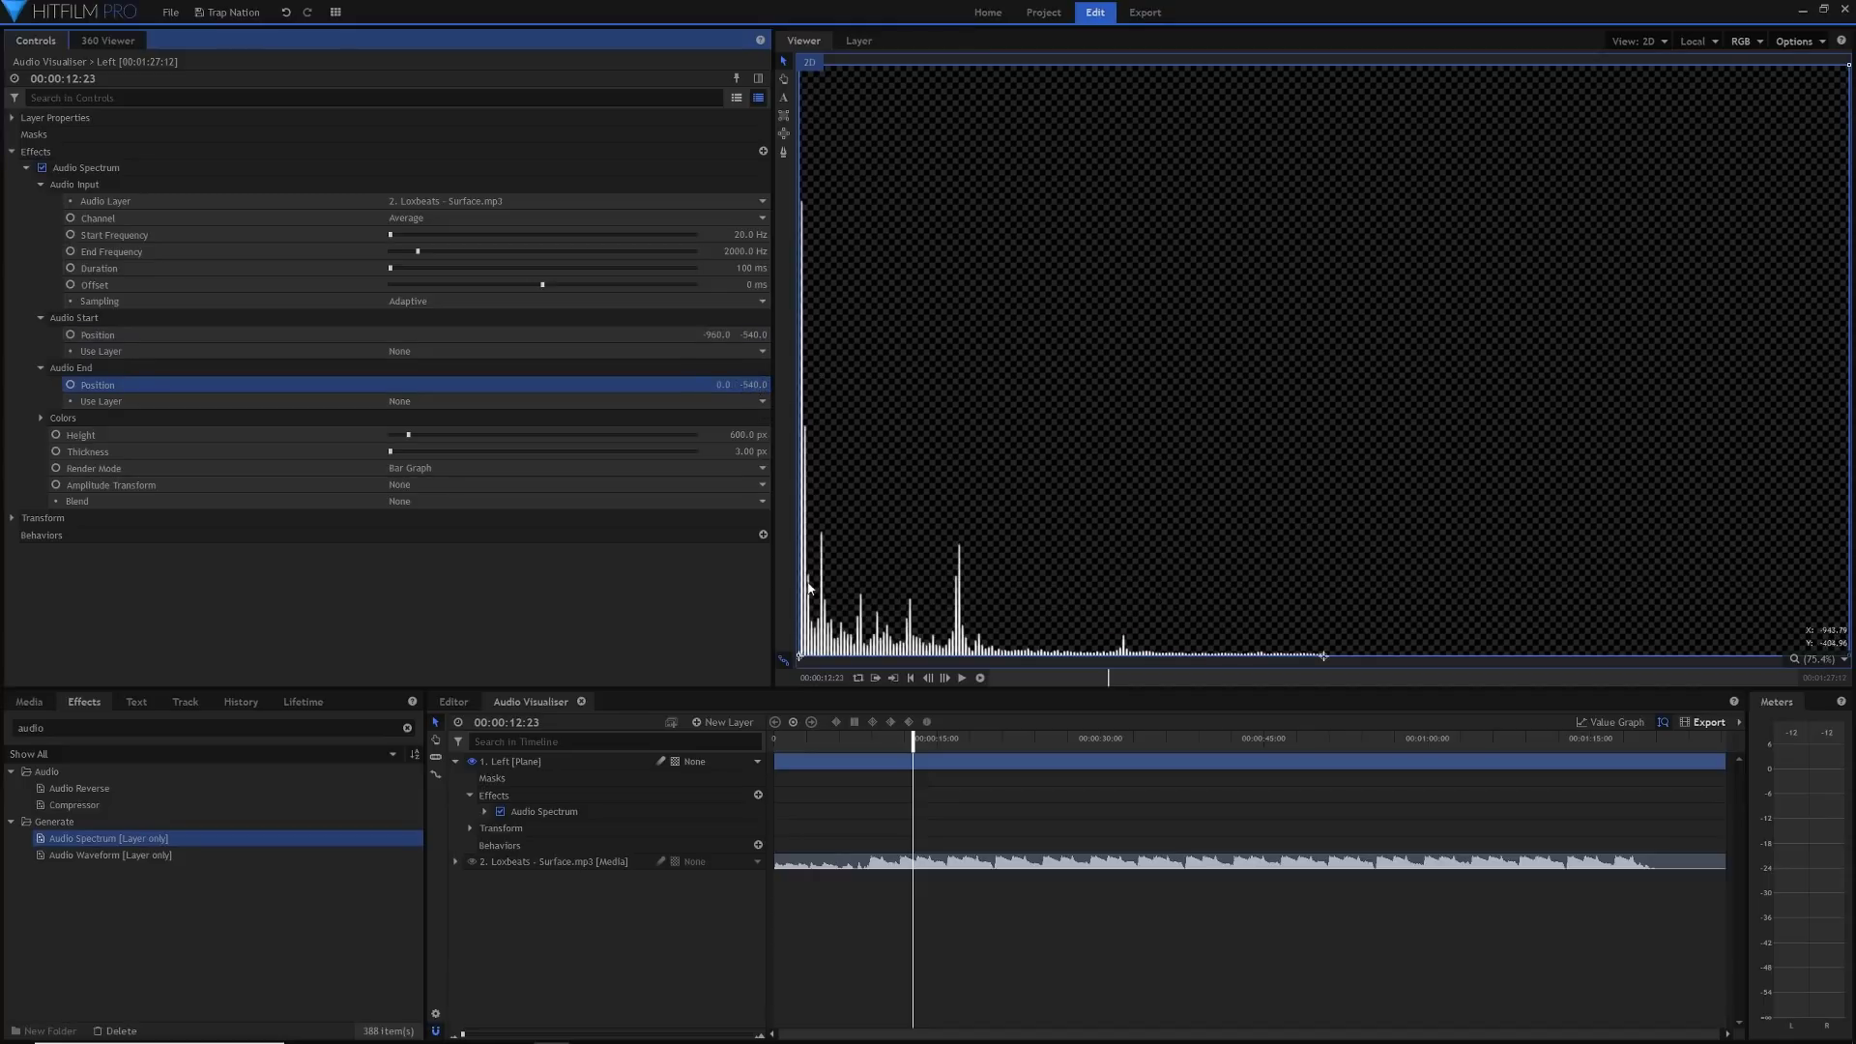
Examine the Audio Spectrum's color settings, including the radius, color and alpha of Color 1
{"action": "left_click", "coordinate": [40, 419]}
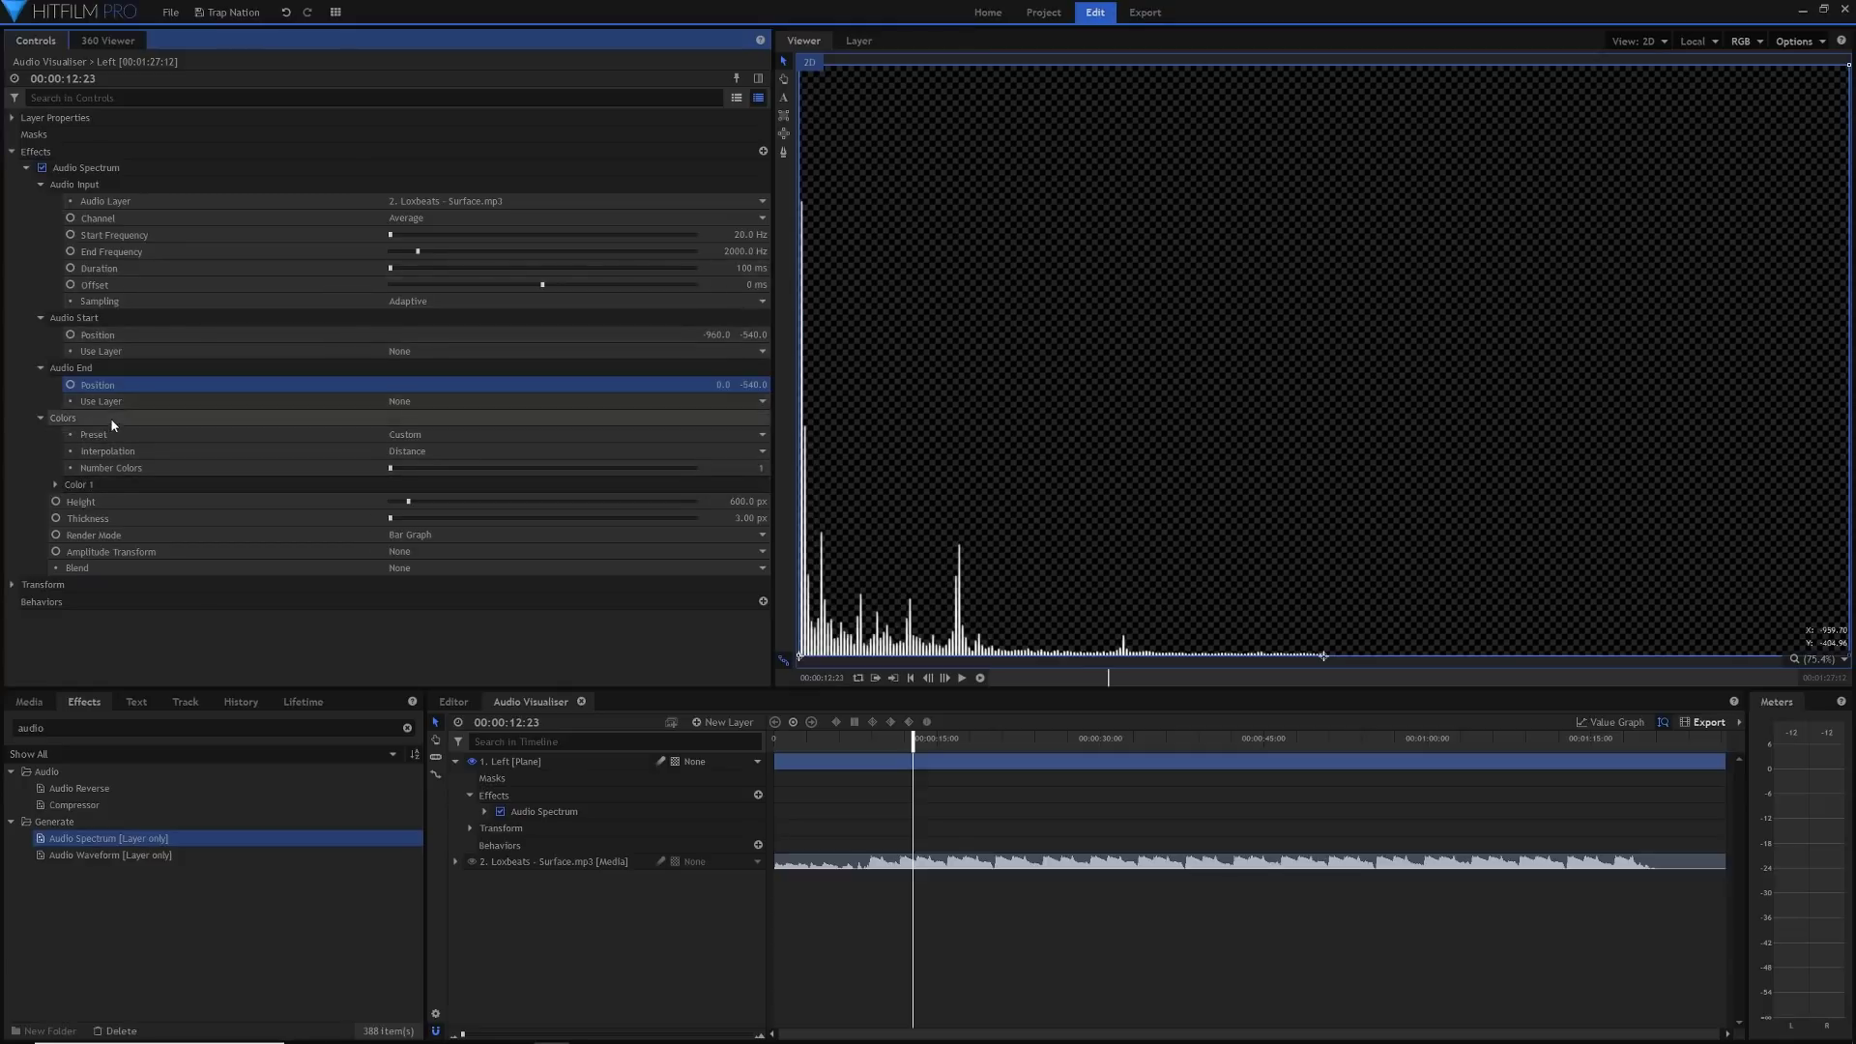
{"action": "left_click", "coordinate": [40, 420]}
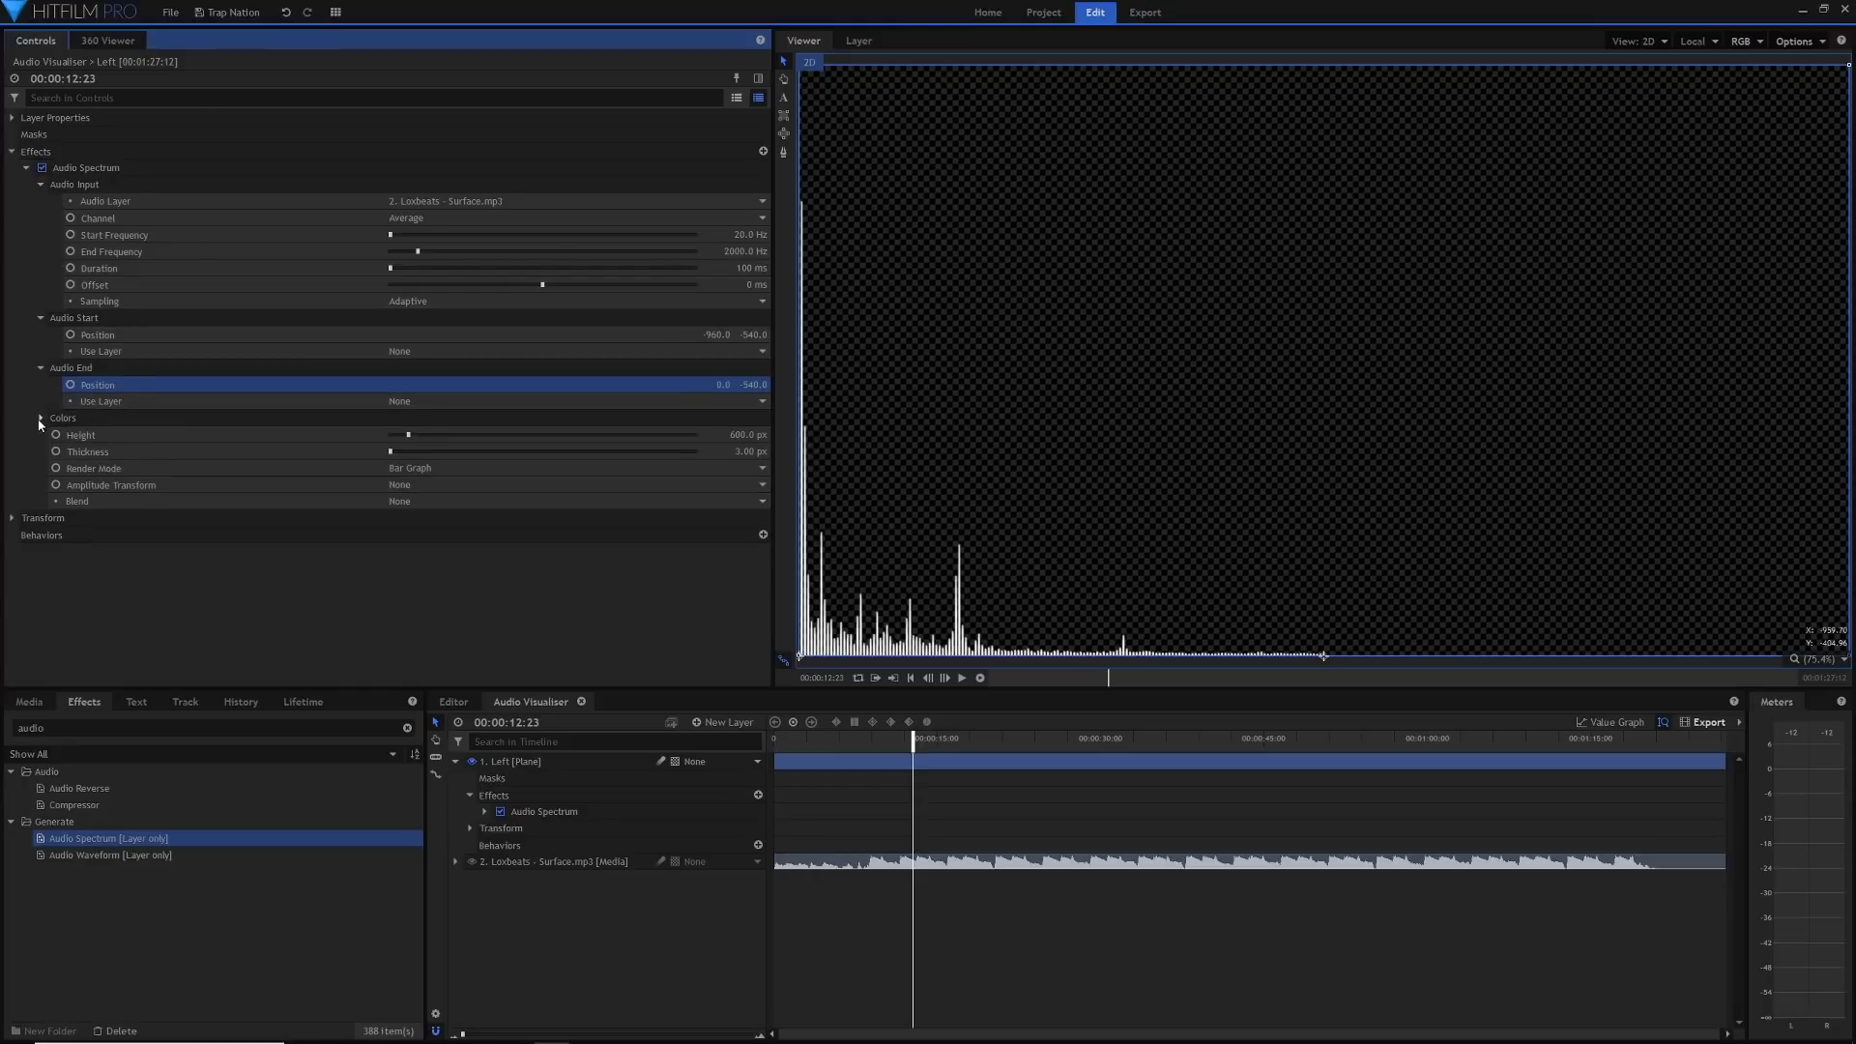
{"action": "left_click", "coordinate": [41, 419]}
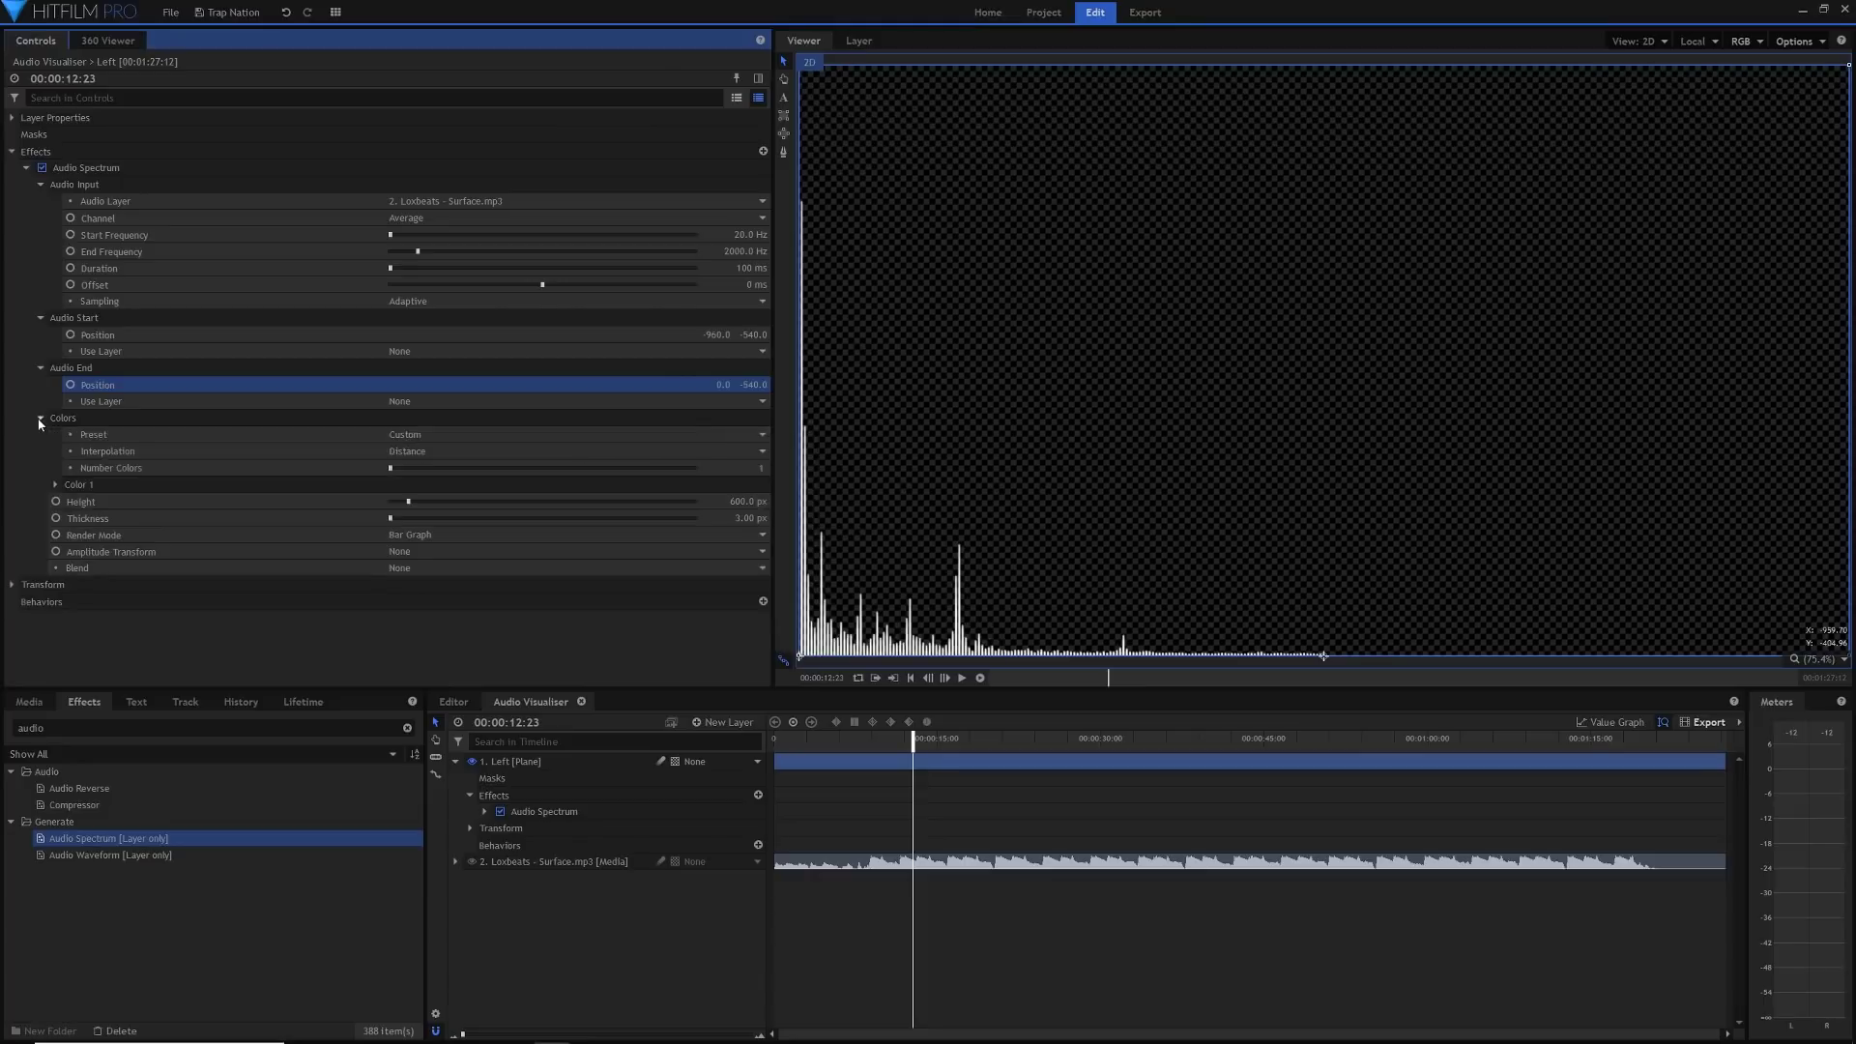
{"action": "left_click", "coordinate": [54, 484]}
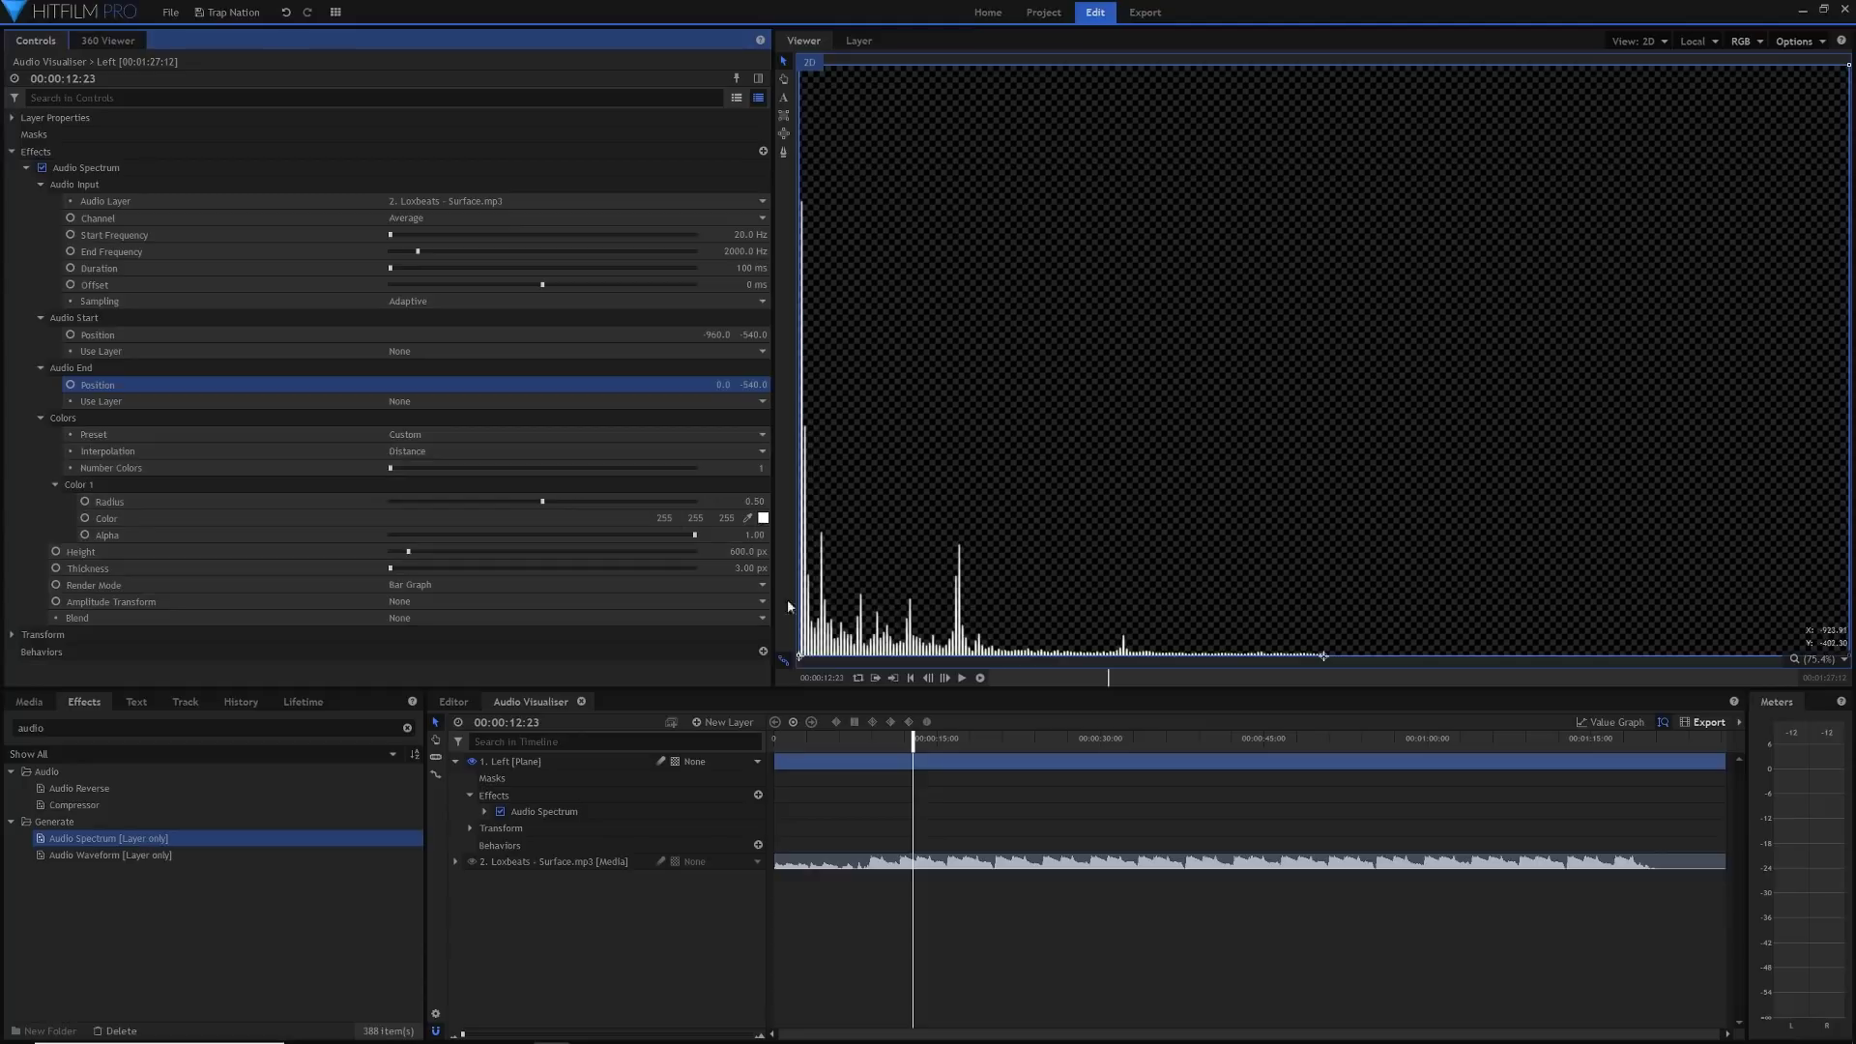
{"action": "left_click", "coordinate": [55, 485]}
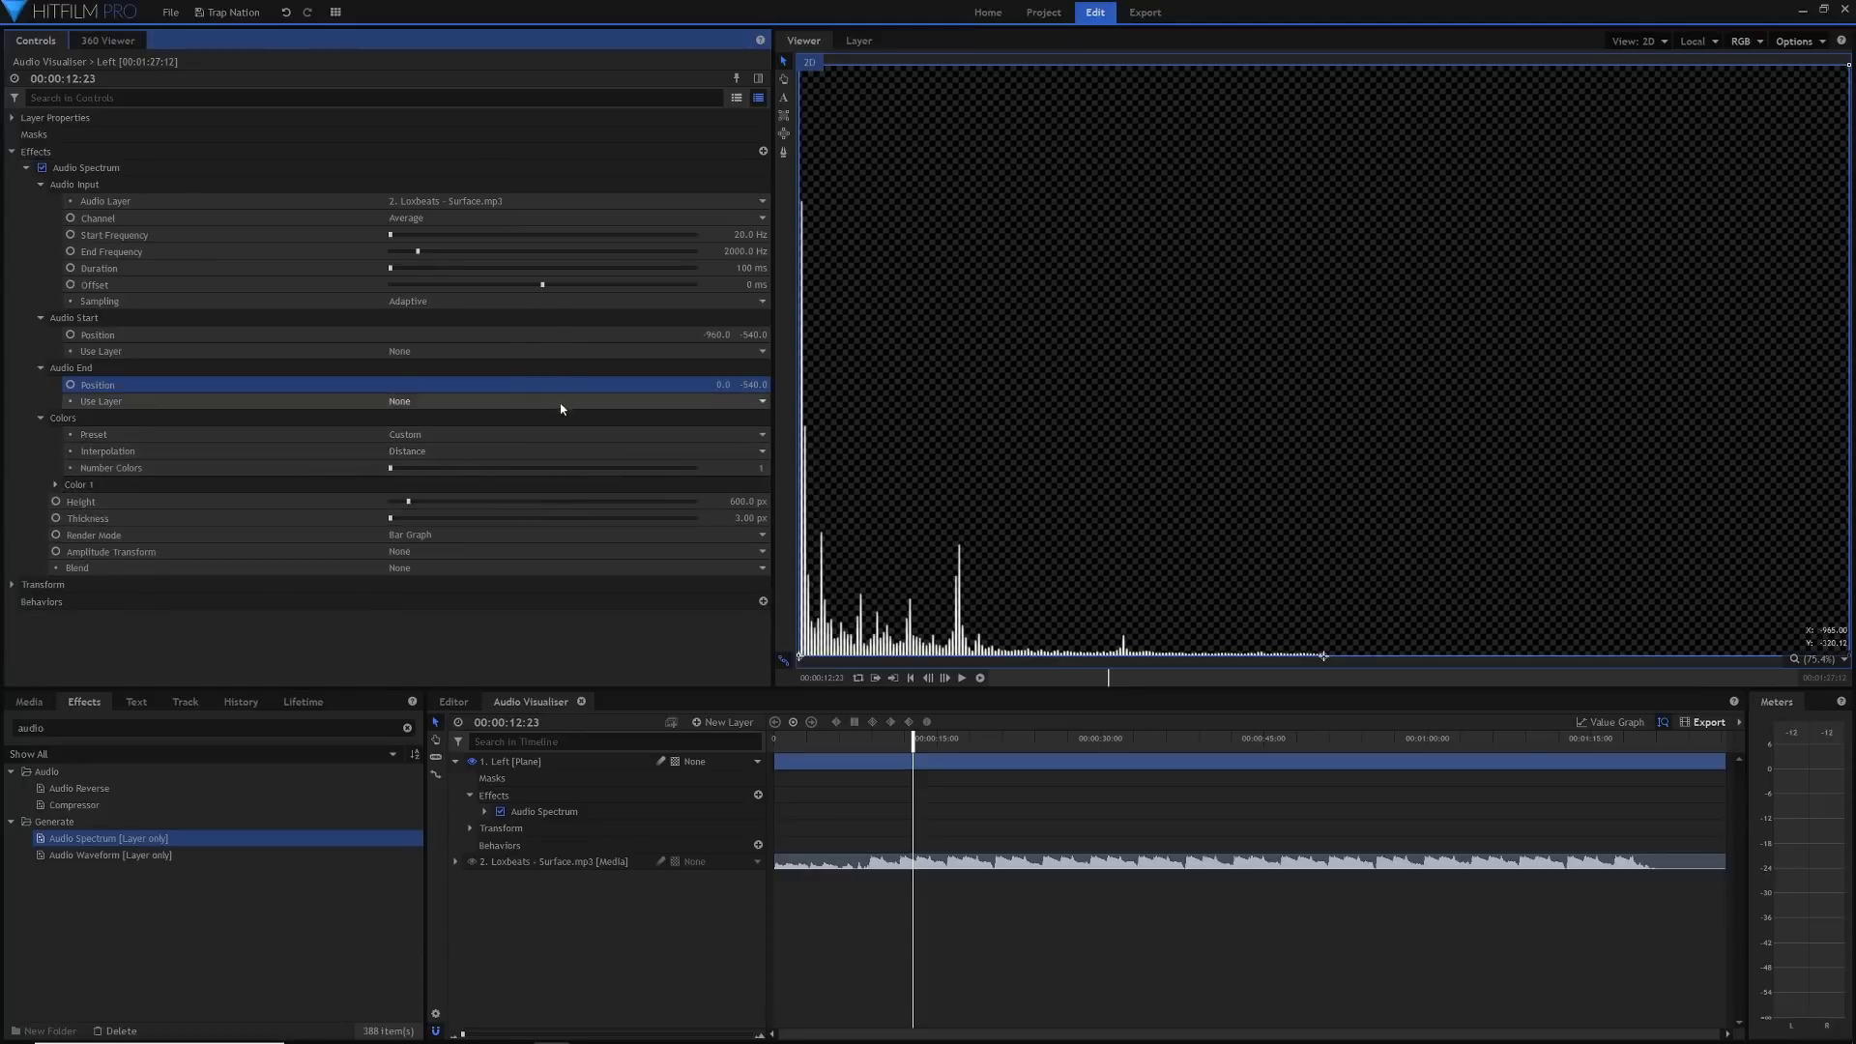
{"action": "left_click", "coordinate": [40, 417]}
Set the Audio Spectrum's Render Mode to Fill and reduce its Thickness to 0.01 px
{"action": "left_click", "coordinate": [106, 435]}
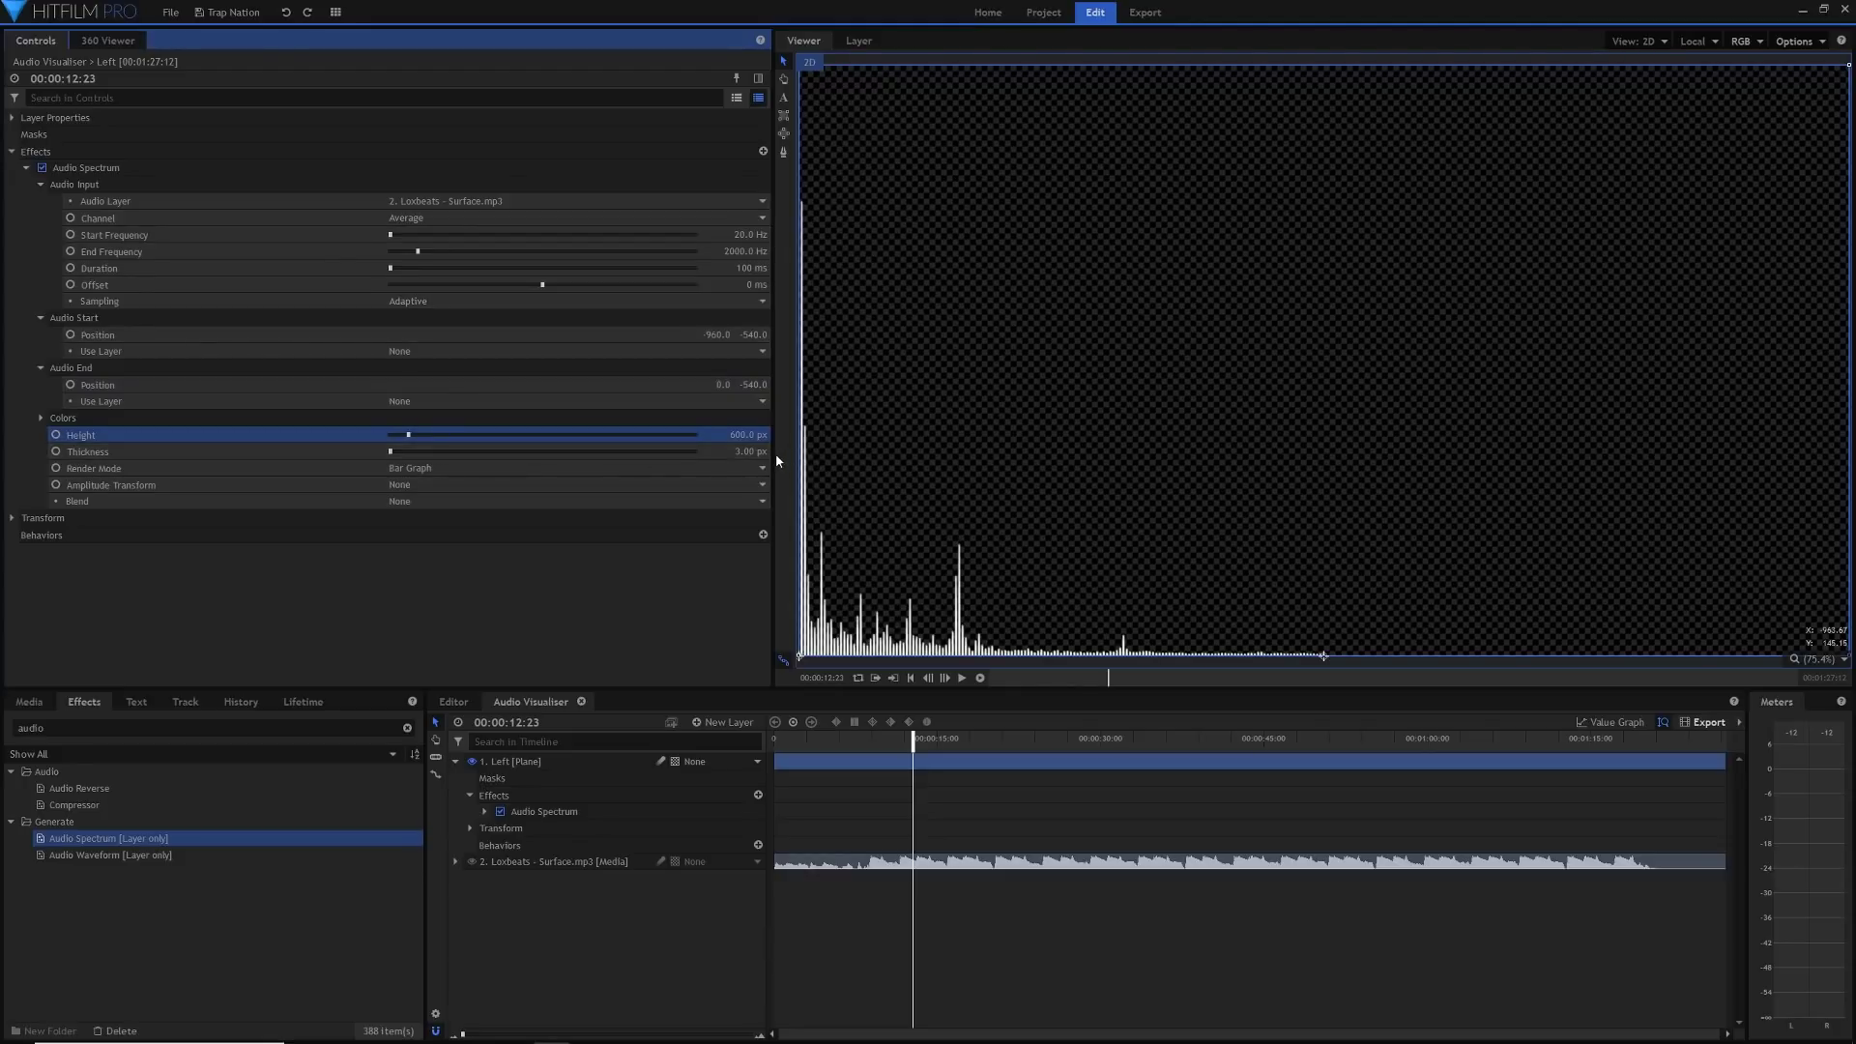
{"action": "mouse_move", "coordinate": [705, 447]}
{"action": "left_mouse_down"}
{"action": "mouse_move", "coordinate": [783, 447]}
{"action": "mouse_move", "coordinate": [707, 447]}
{"action": "left_mouse_up"}
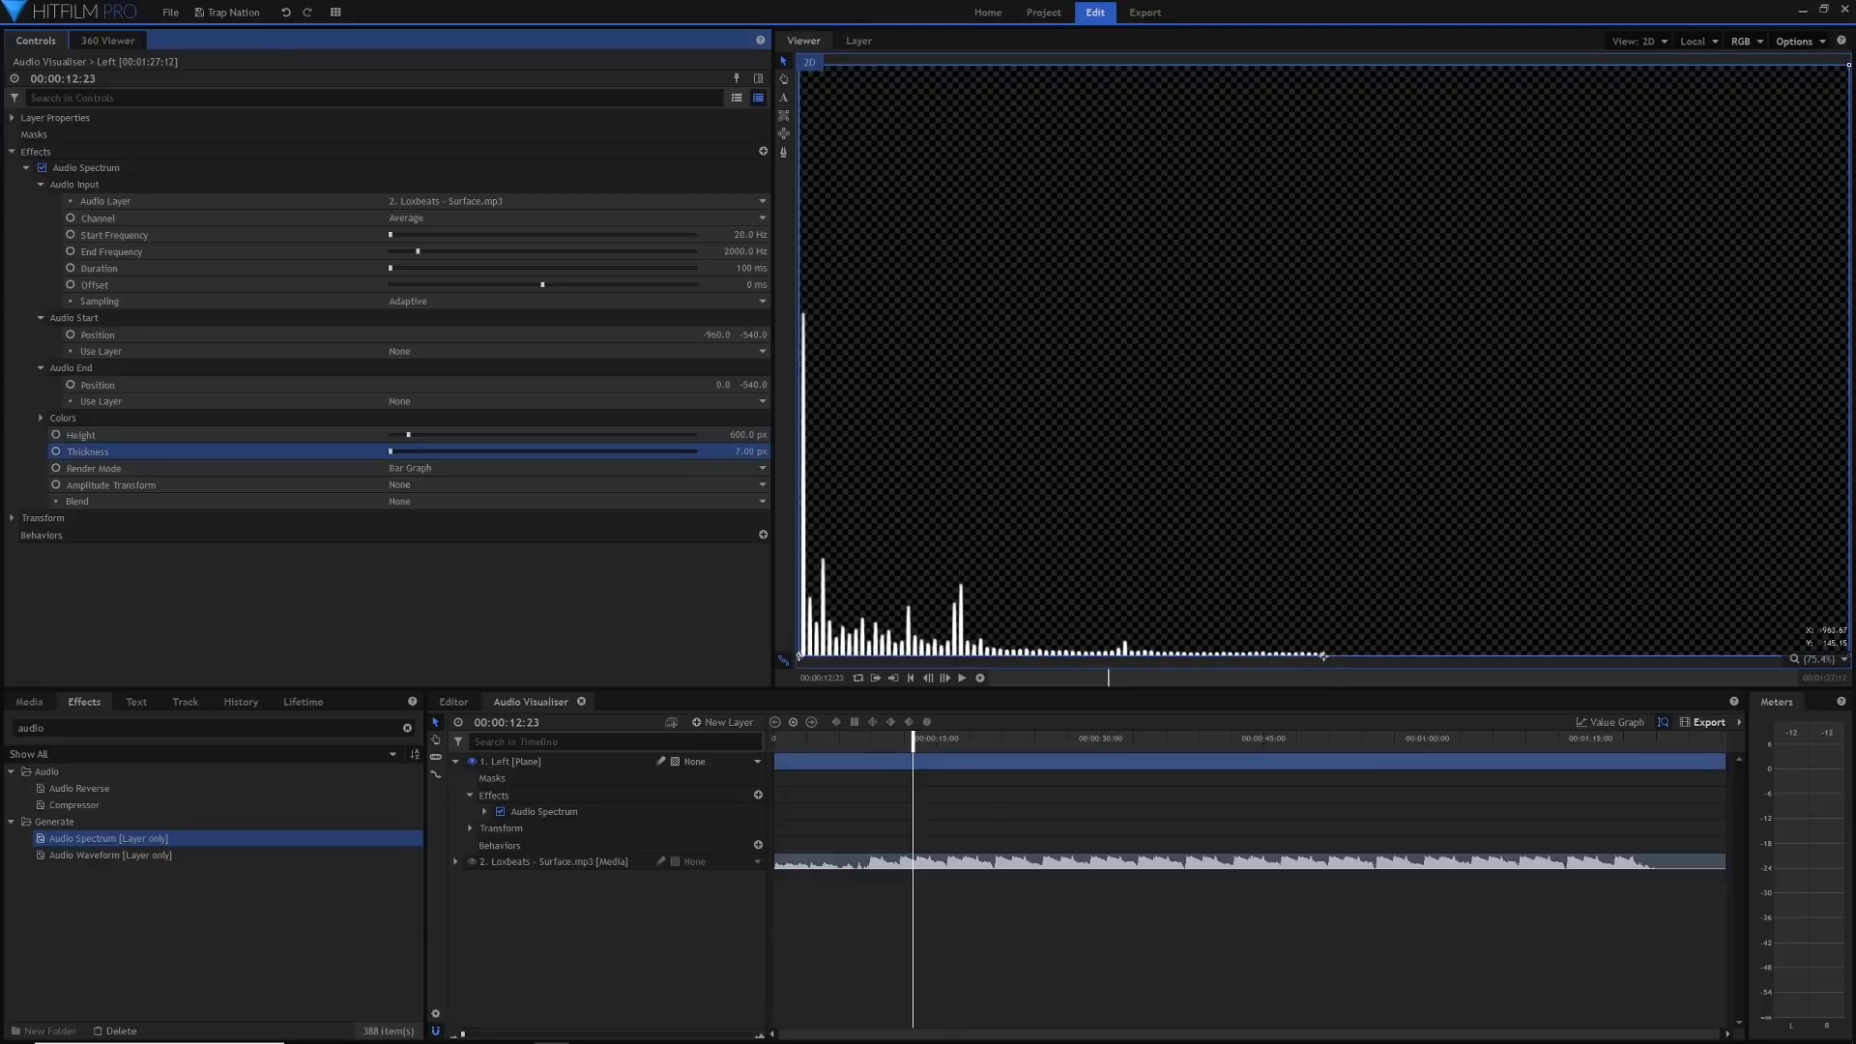
{"action": "left_click", "coordinate": [485, 472]}
{"action": "left_click", "coordinate": [468, 512]}
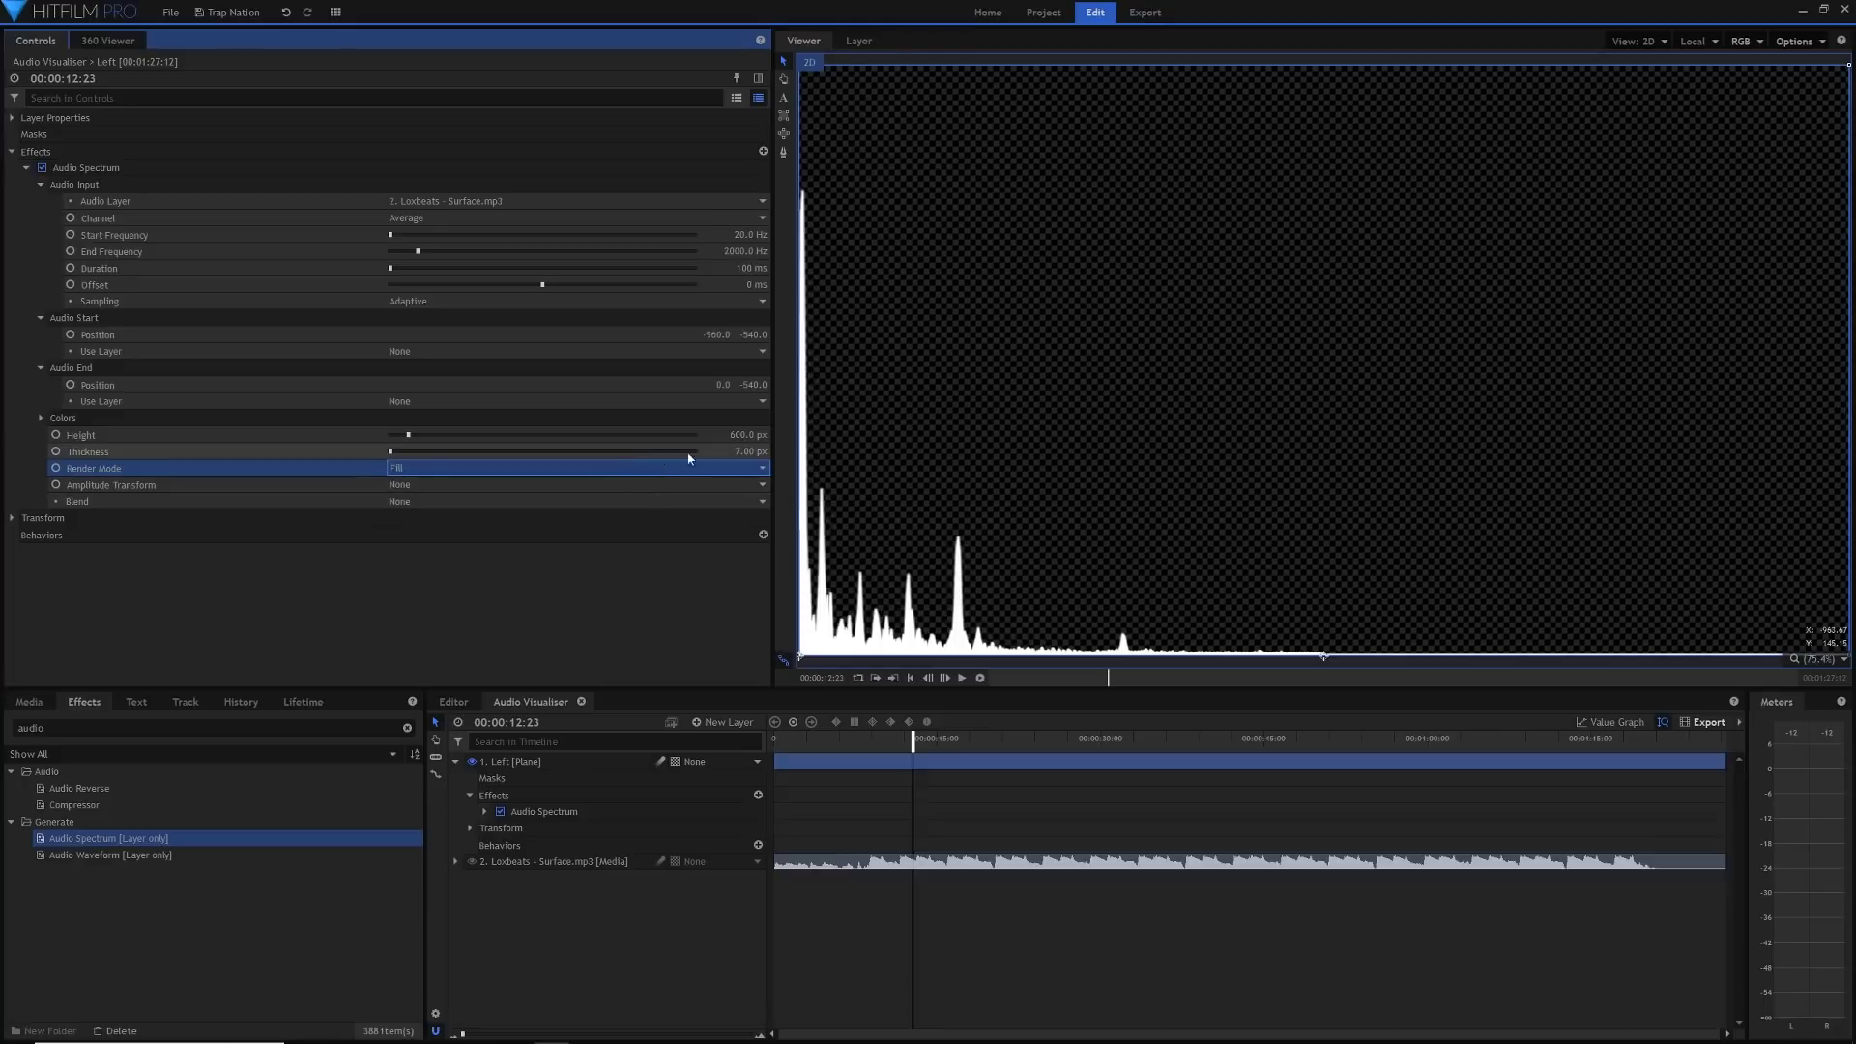
{"action": "left_click_drag", "start_coordinate": [757, 452], "coordinate": [706, 452]}
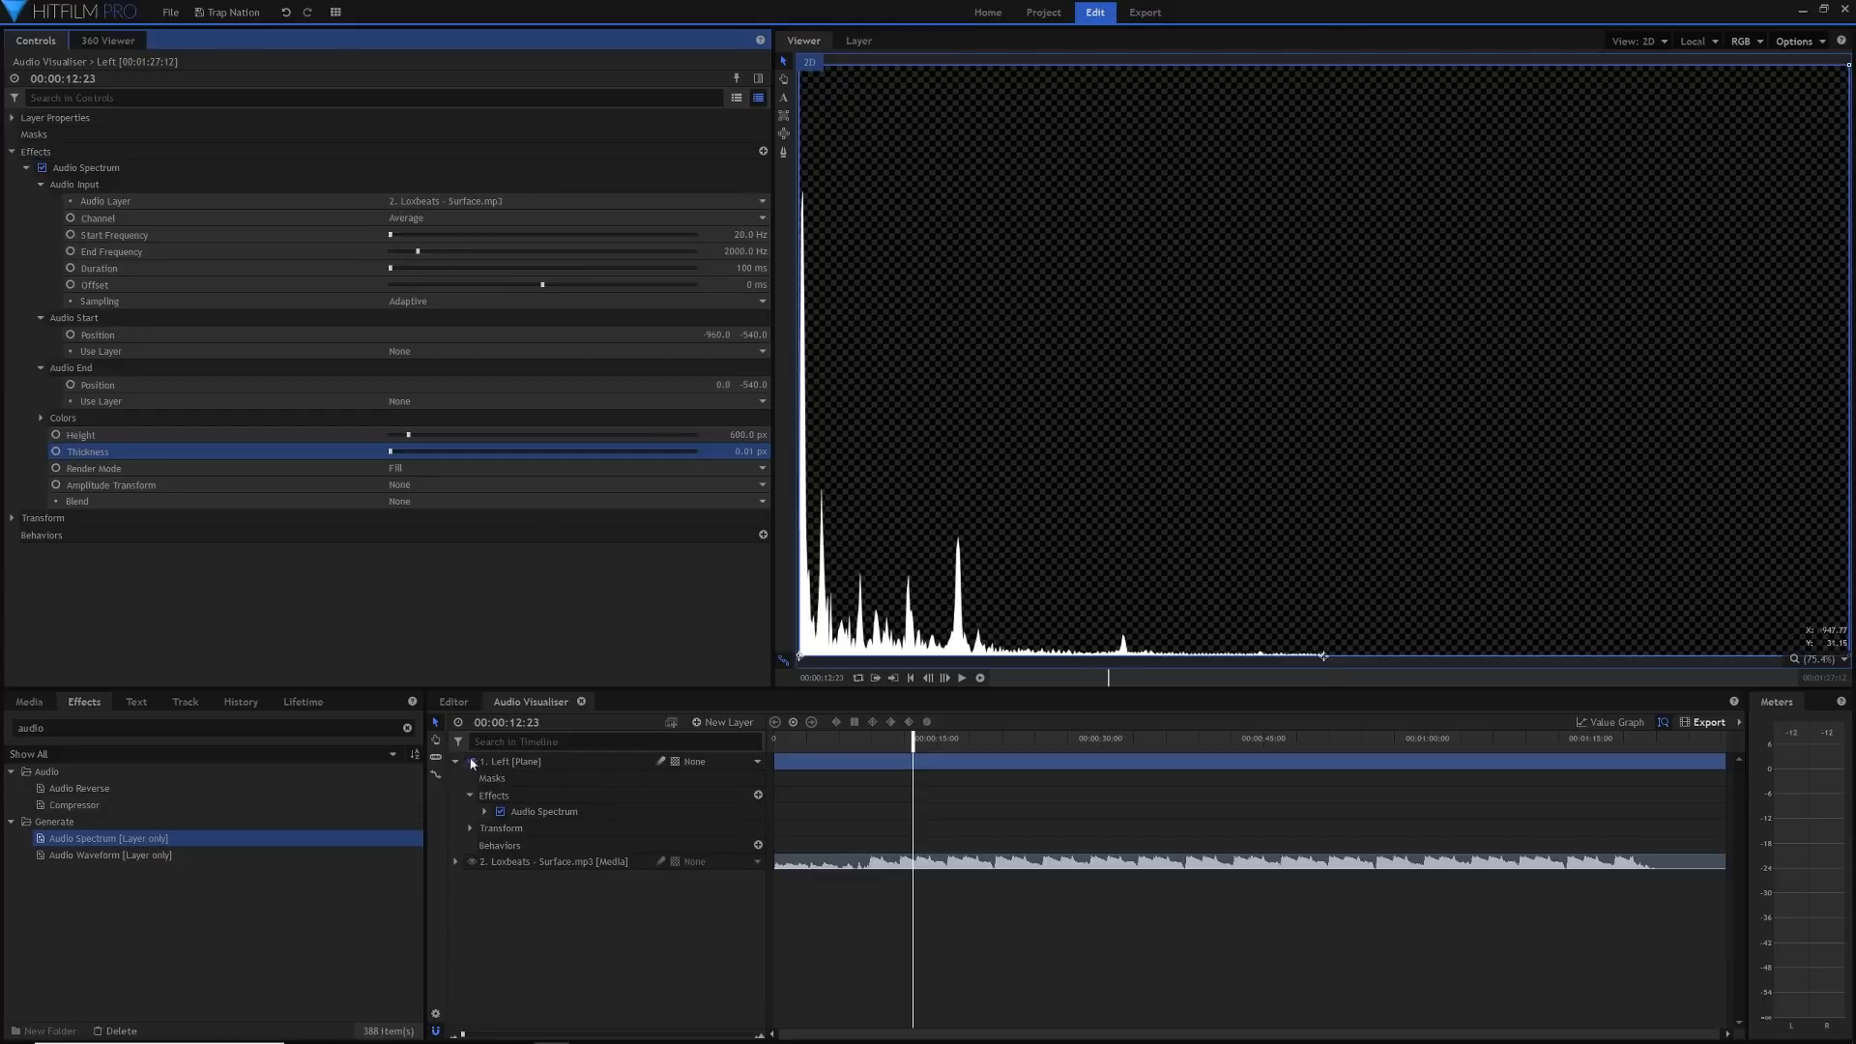
Duplicate the Left plane, rename the copy as Right, and collapse the Left layer in the timeline
{"action": "left_click", "coordinate": [525, 762]}
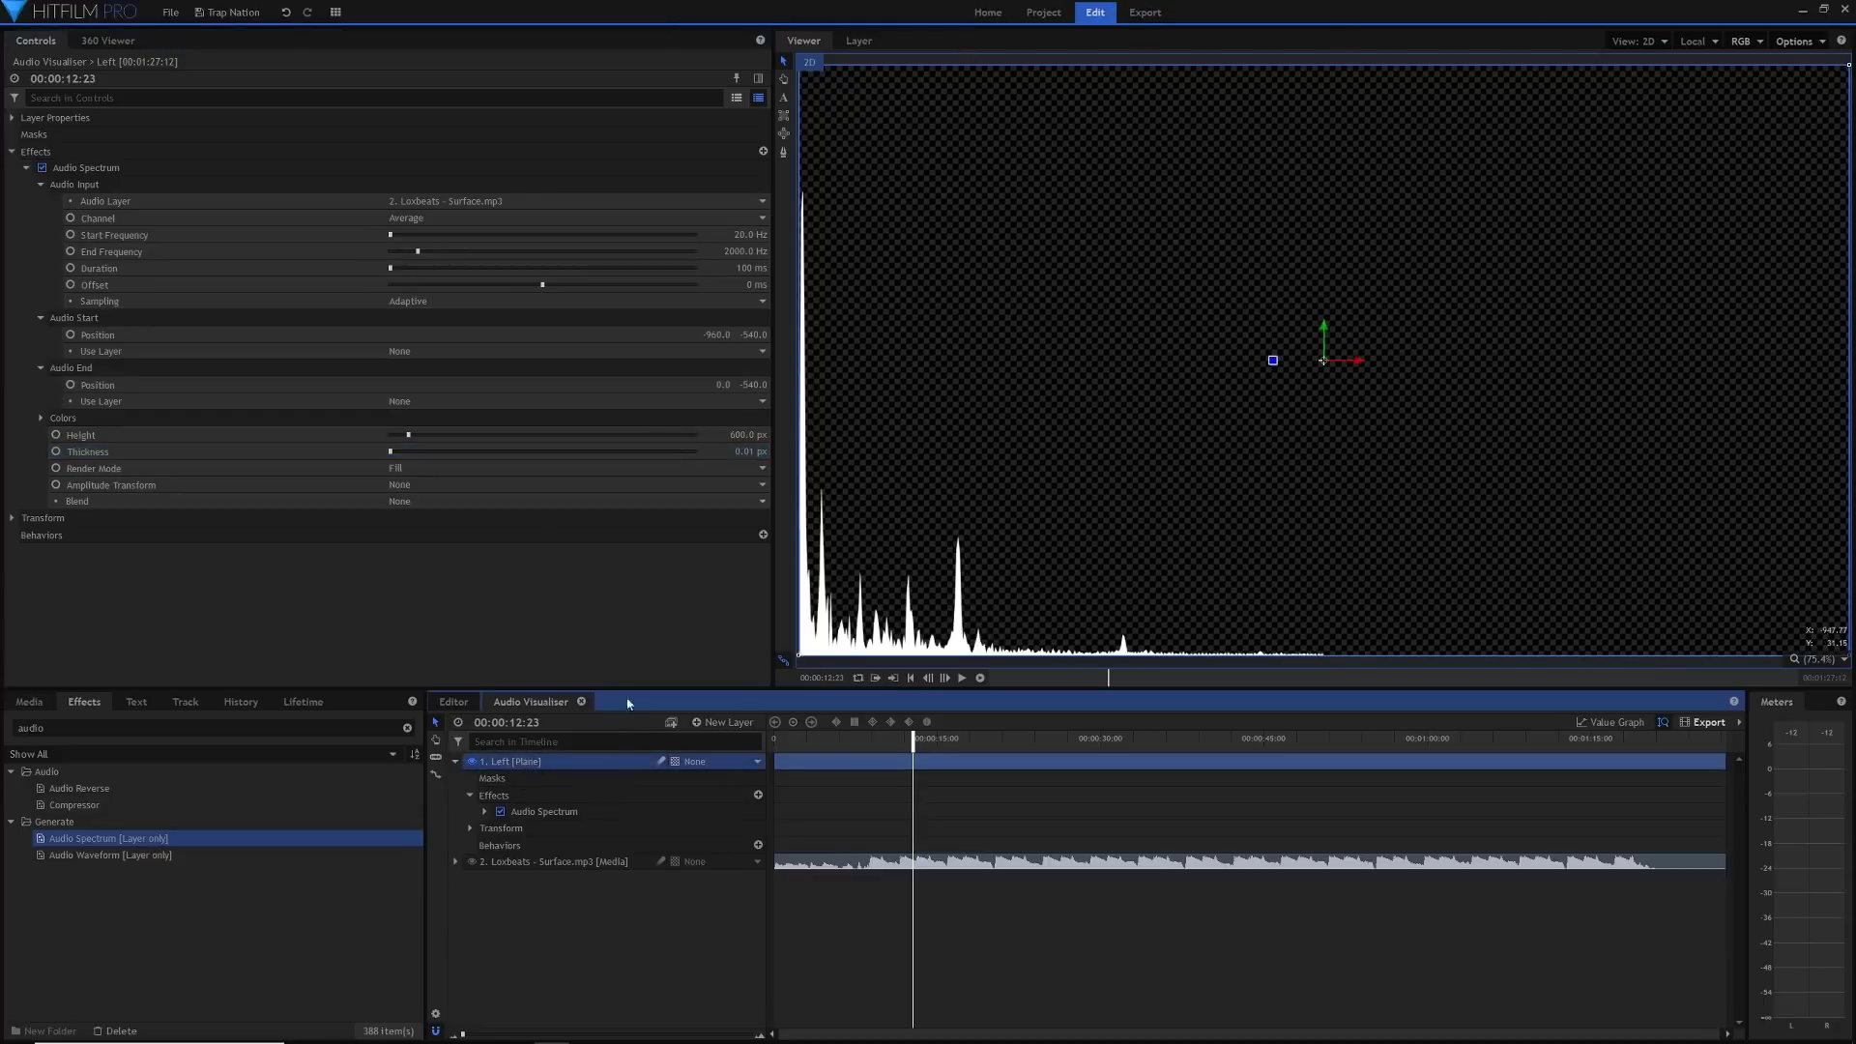
{"action": "key", "text": "ctrl+d"}
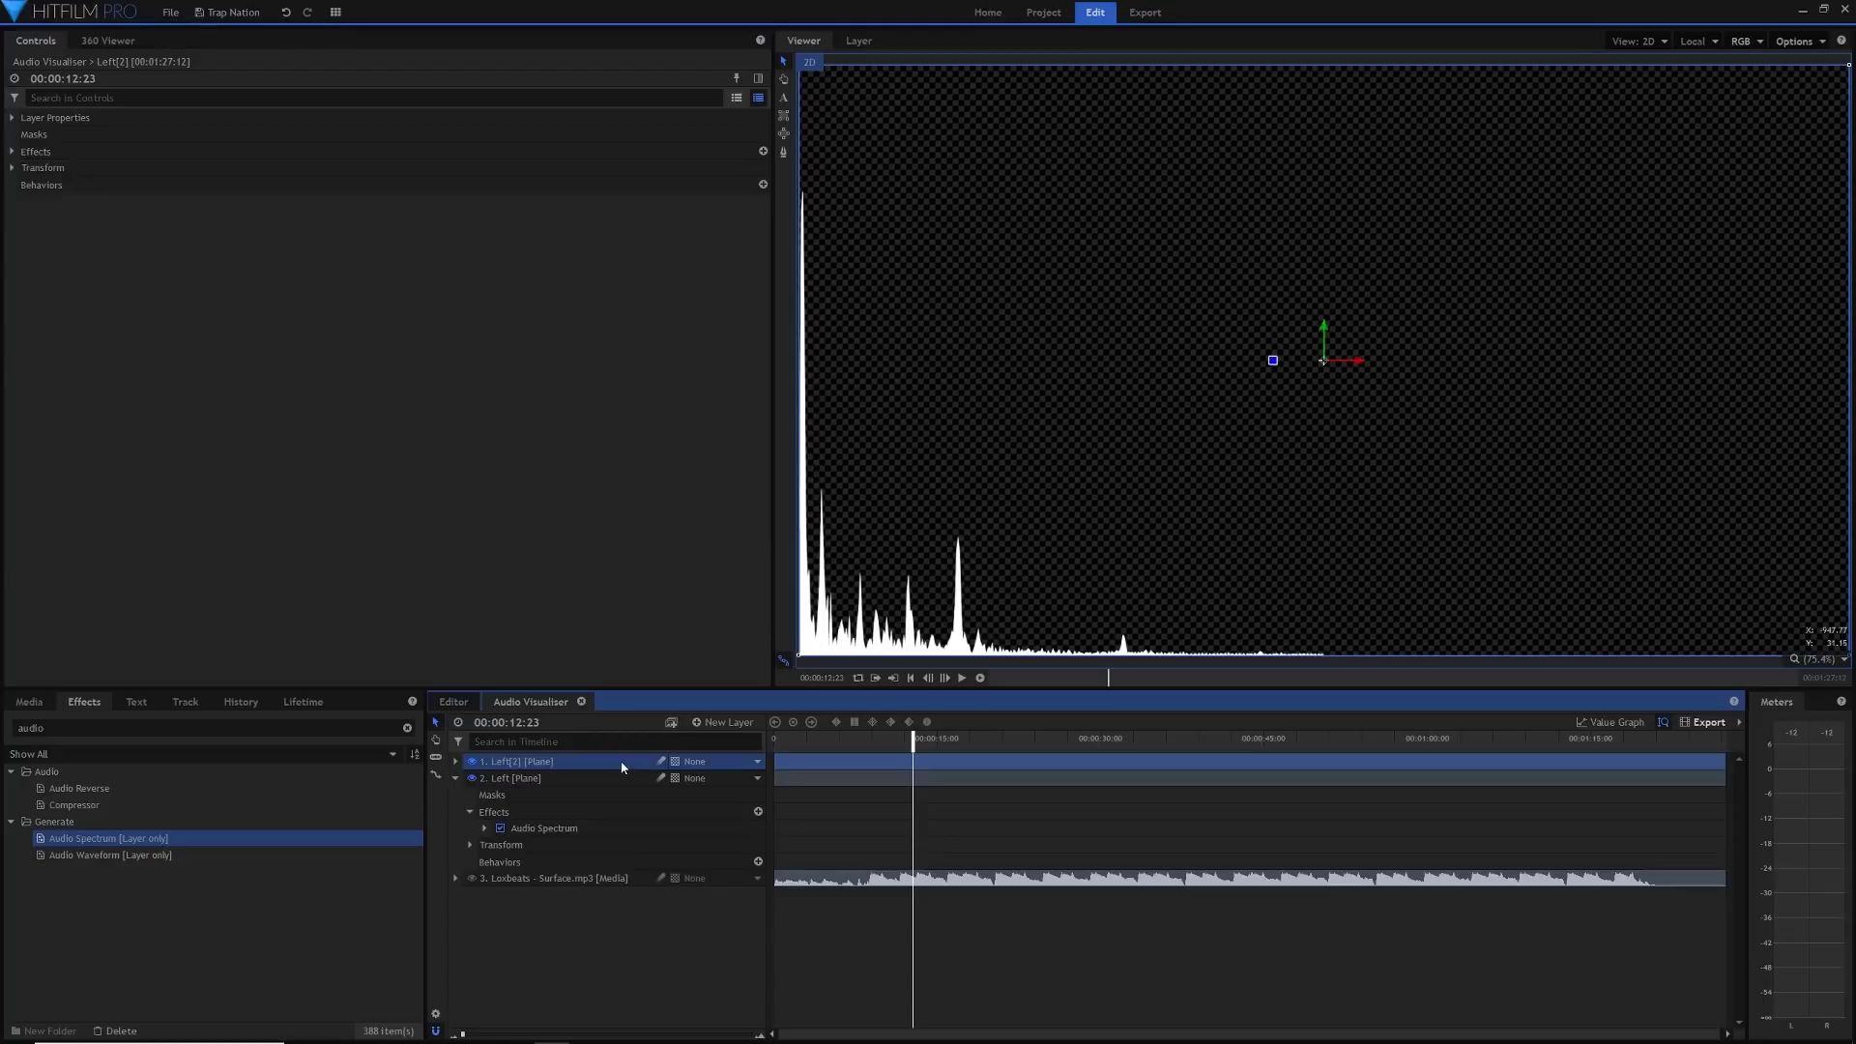
{"action": "right_click", "coordinate": [576, 770]}
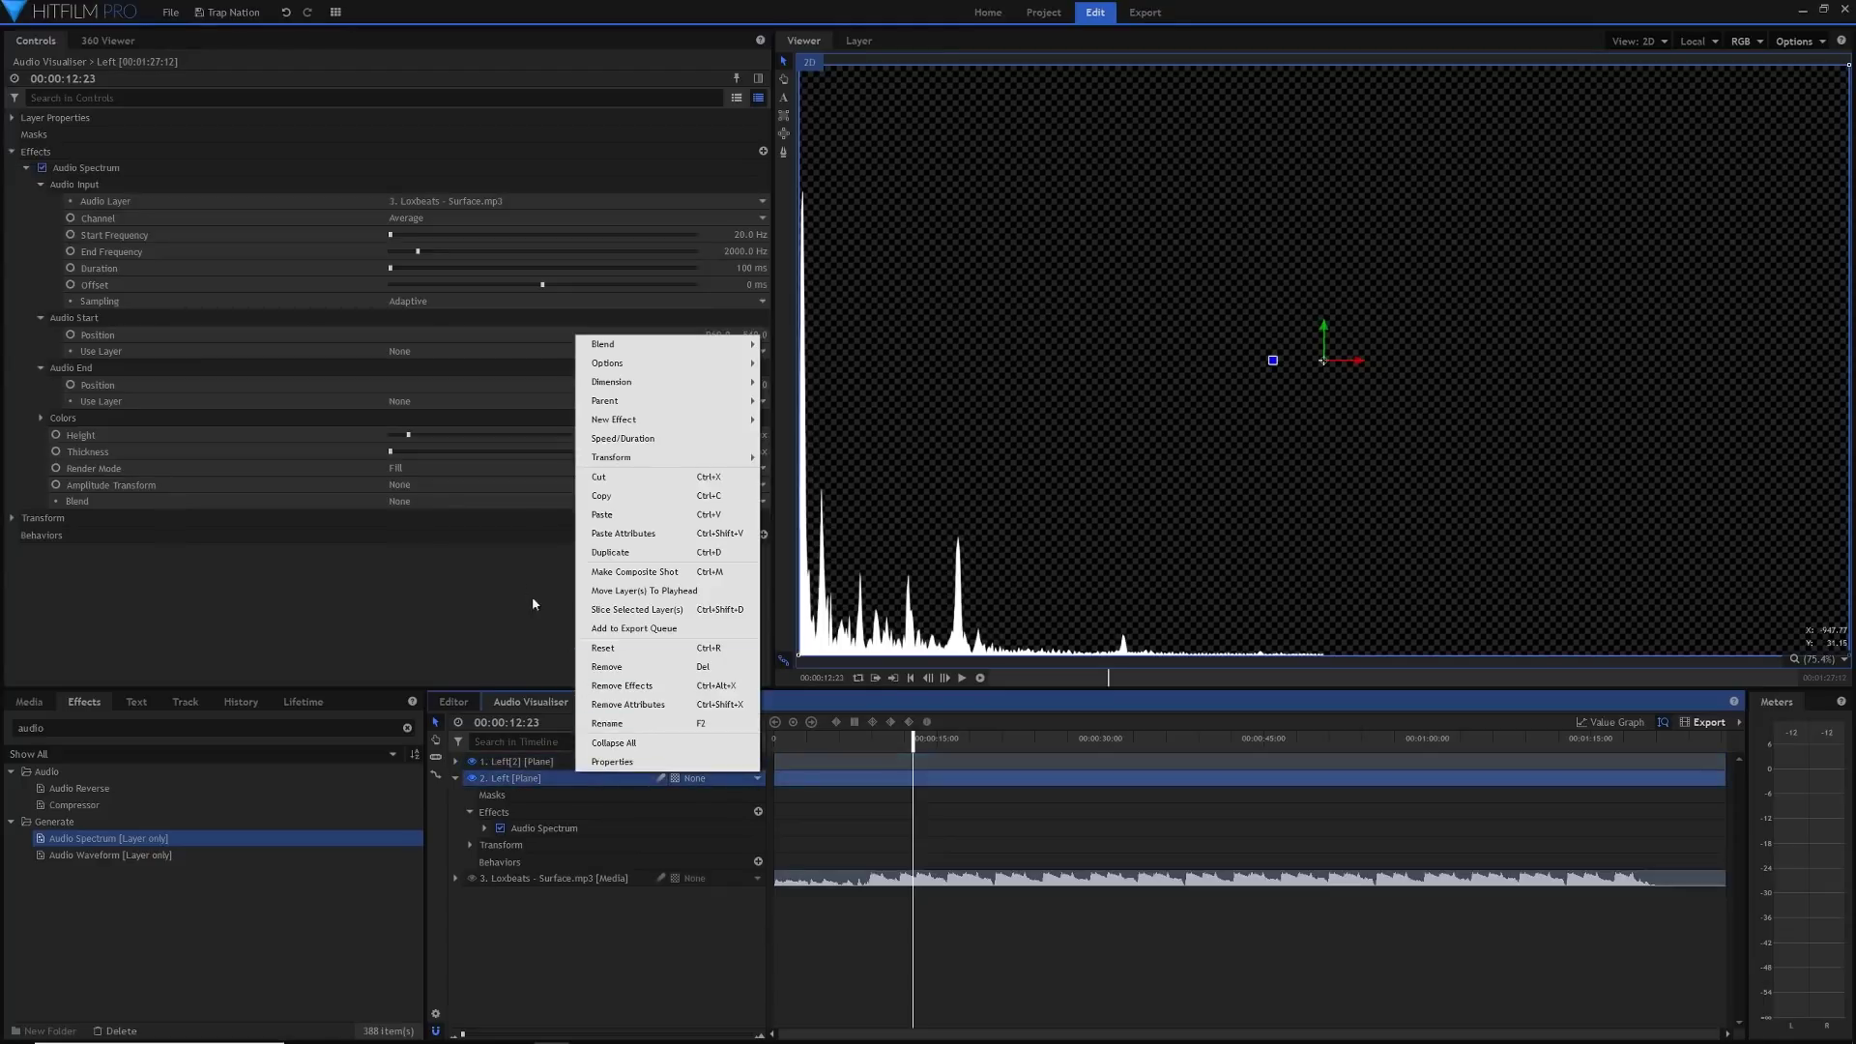
{"action": "left_click", "coordinate": [522, 779]}
{"action": "left_click", "coordinate": [527, 763]}
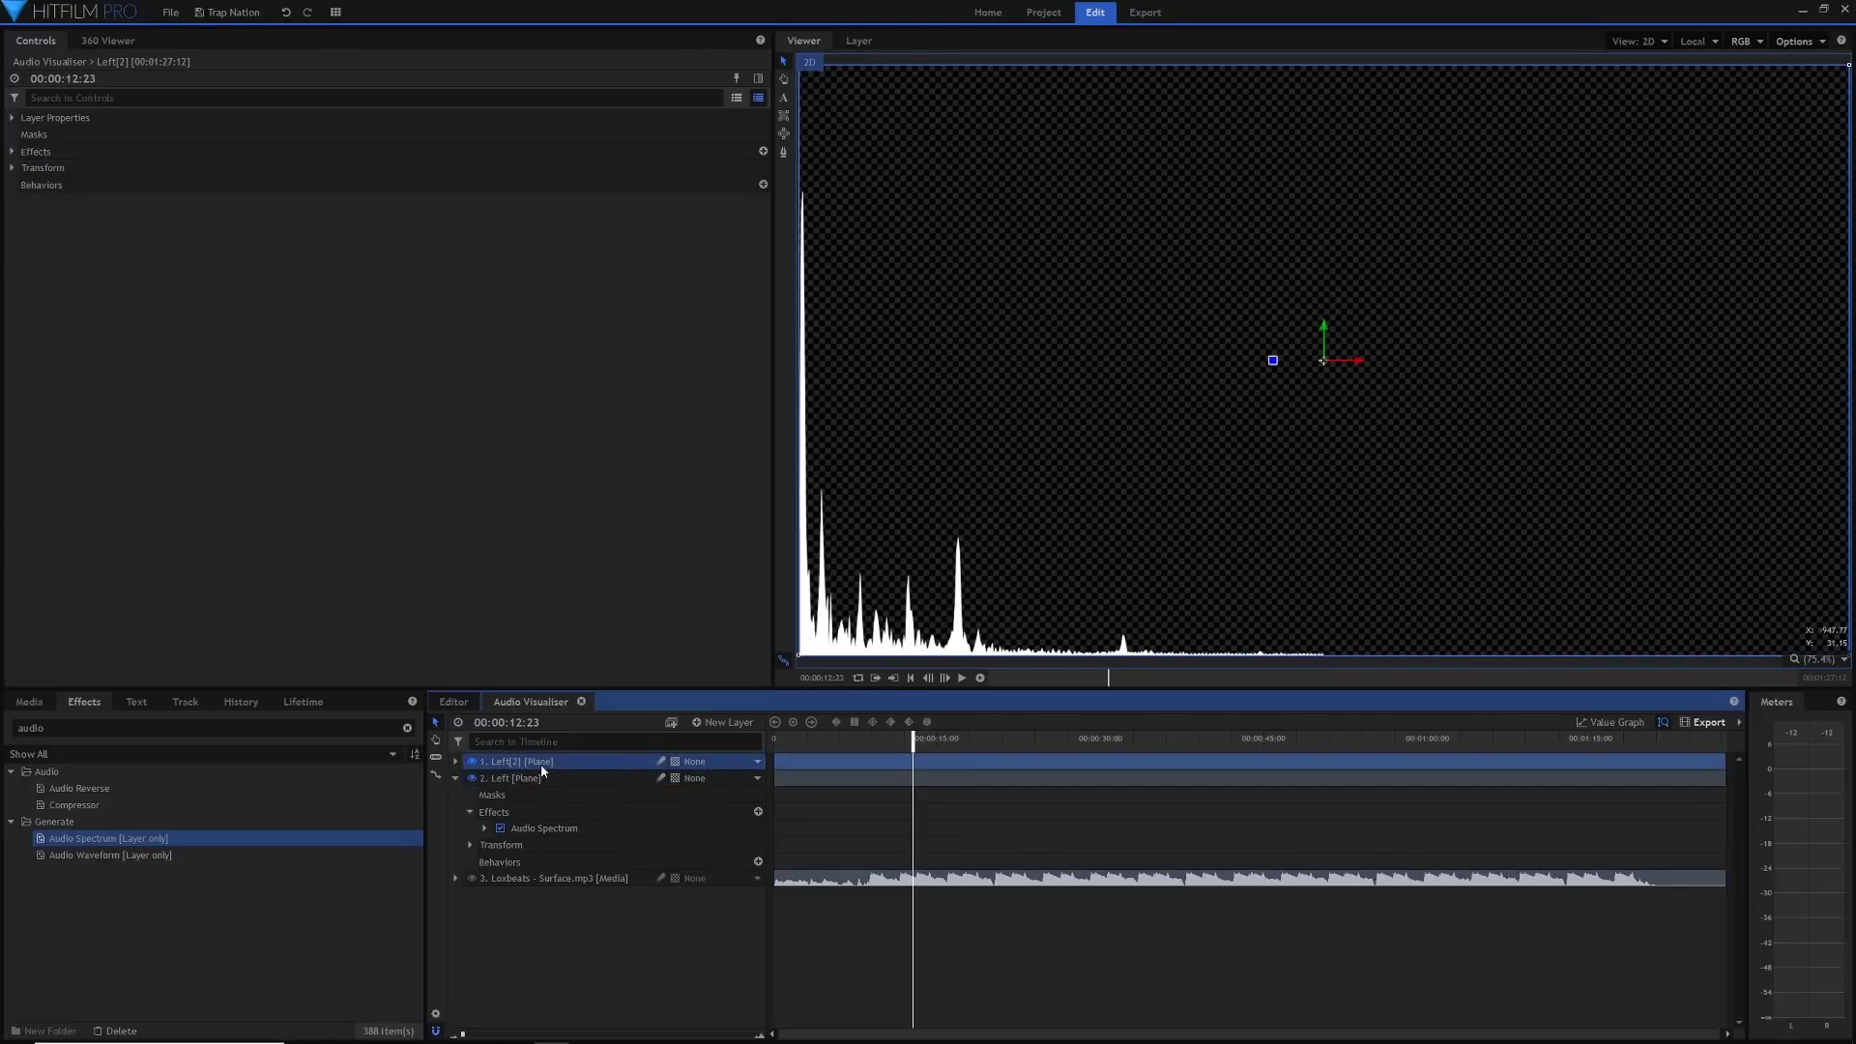
{"action": "double_click", "coordinate": [554, 763]}
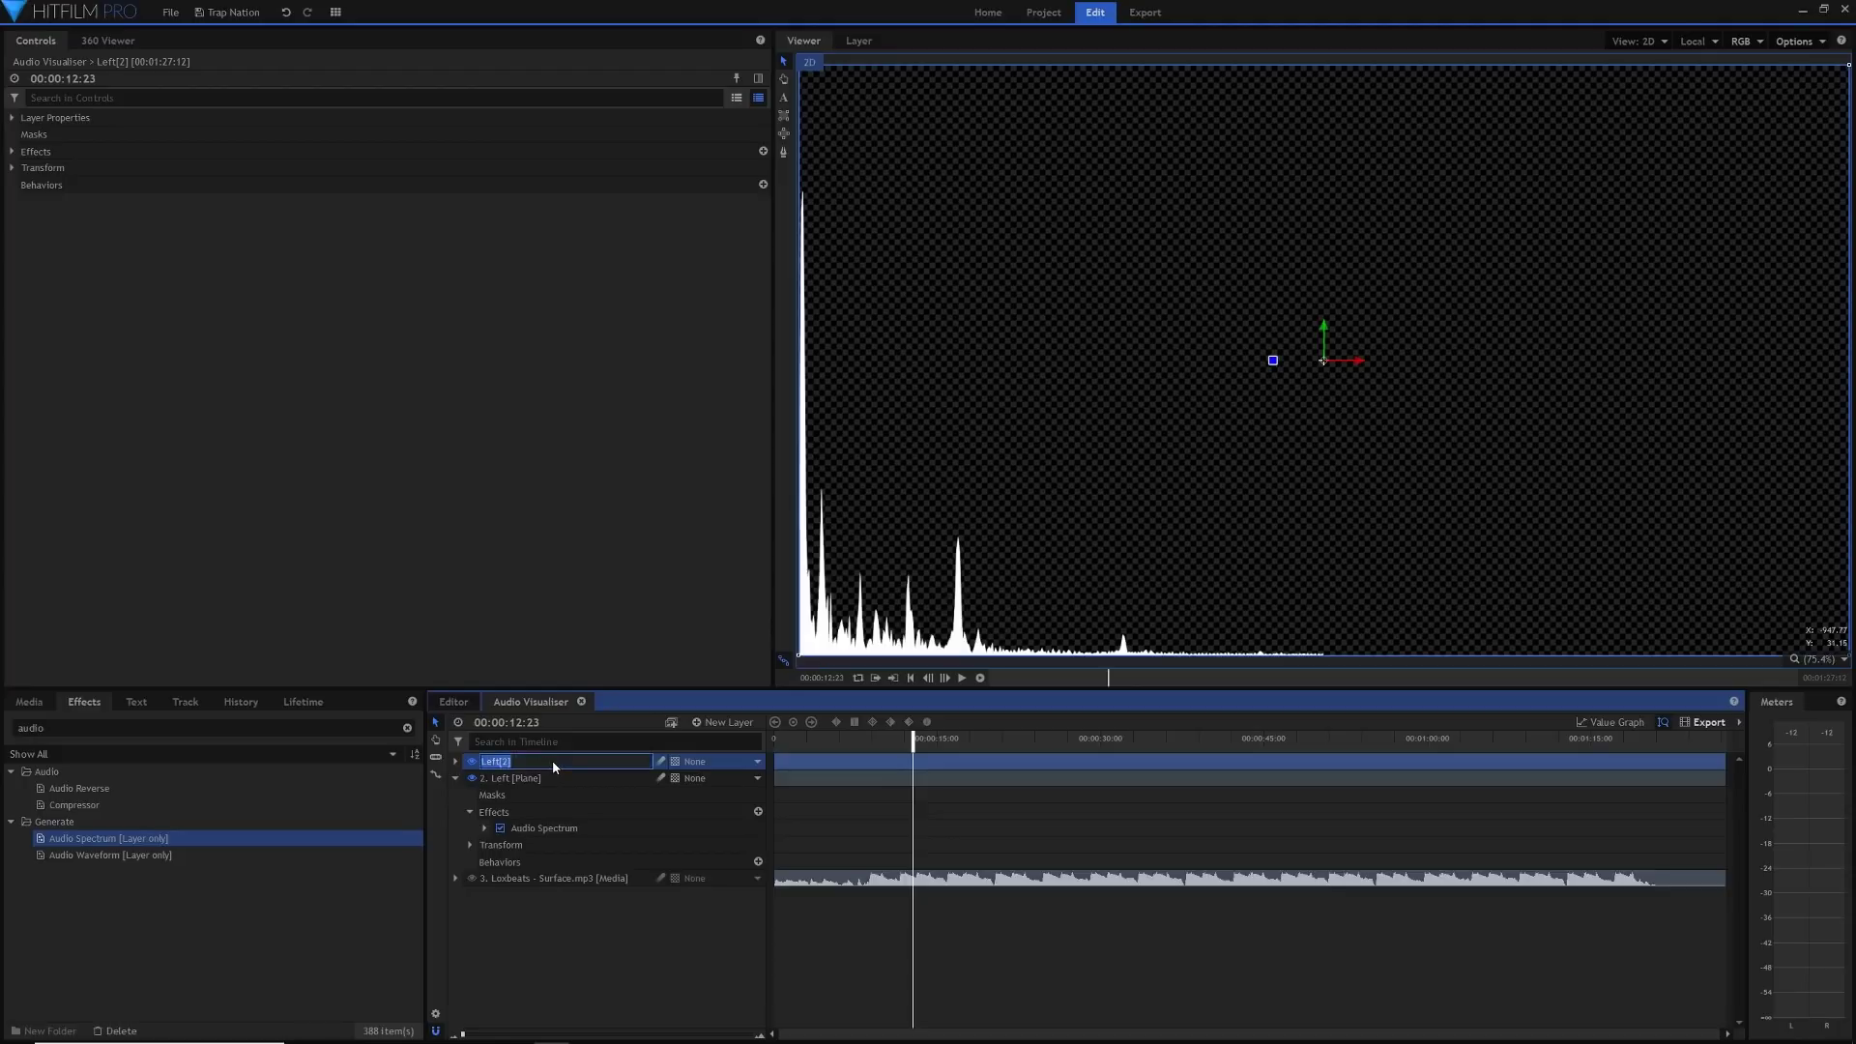
{"action": "type", "text": "Right"}
{"action": "key", "text": "Return"}
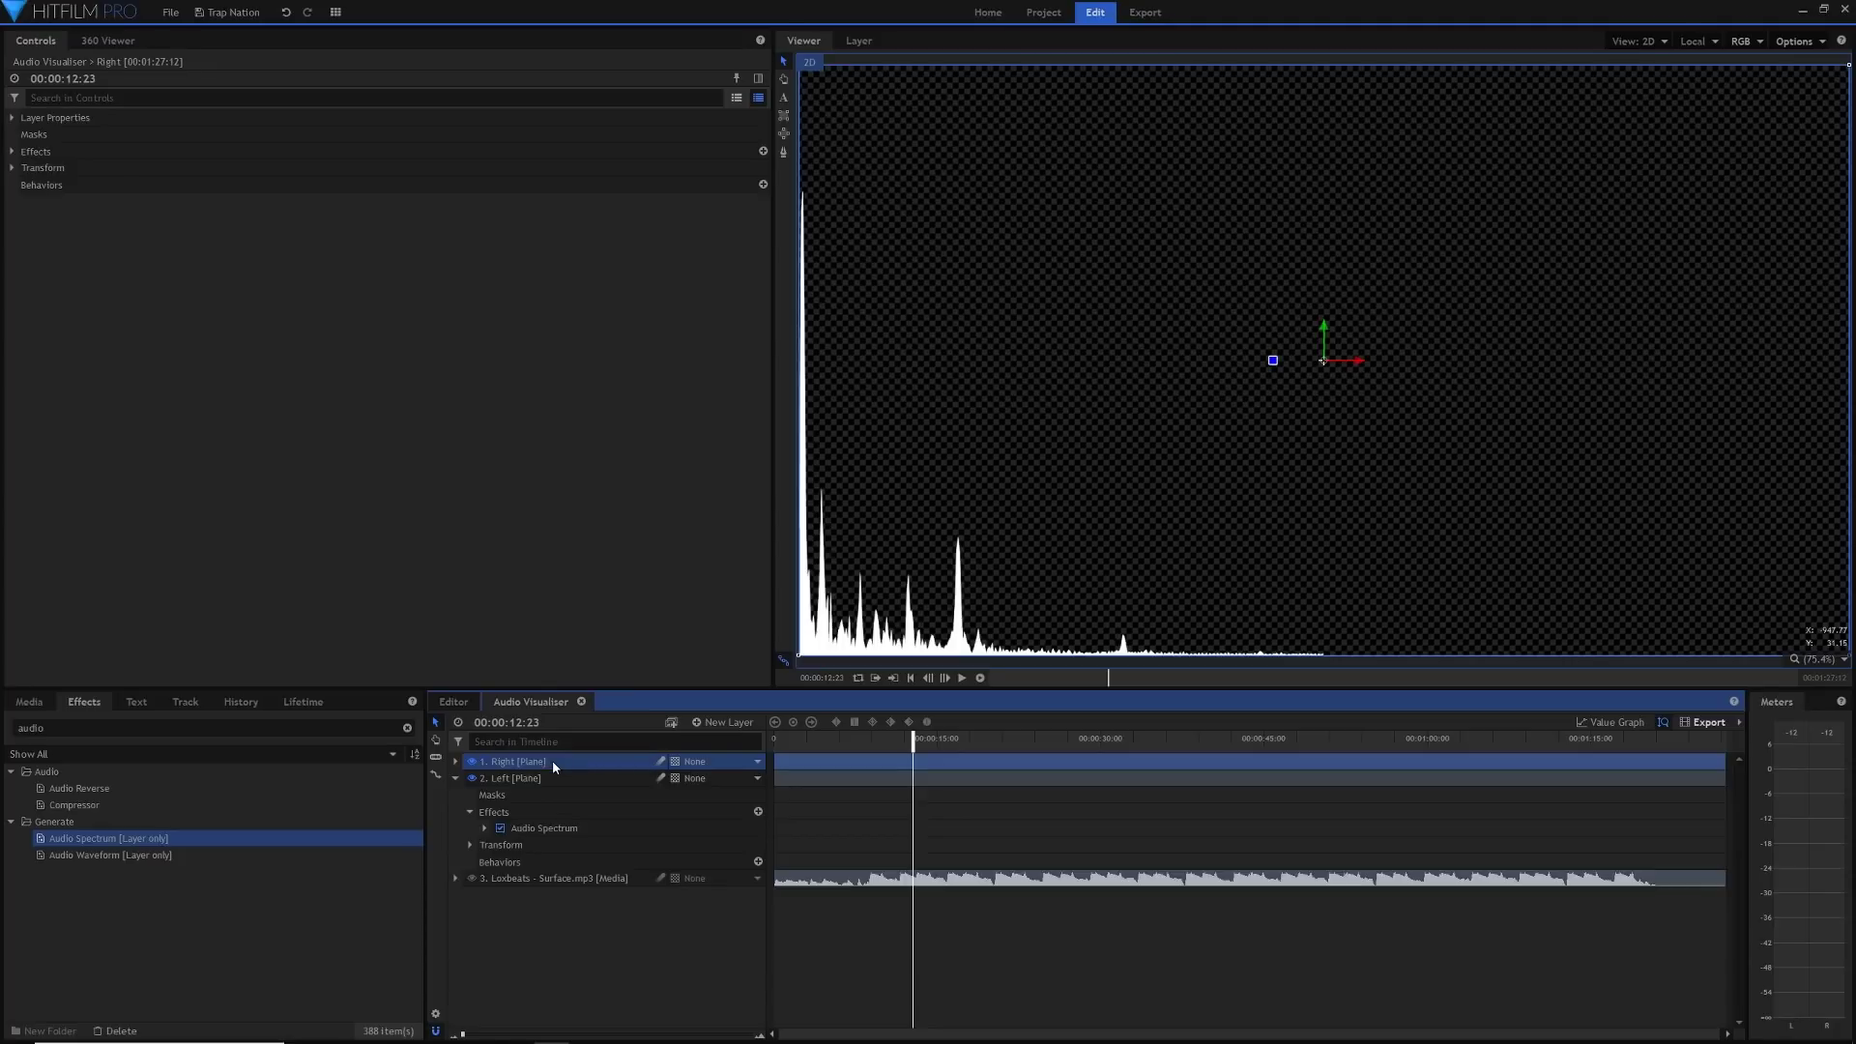
{"action": "left_click", "coordinate": [456, 778]}
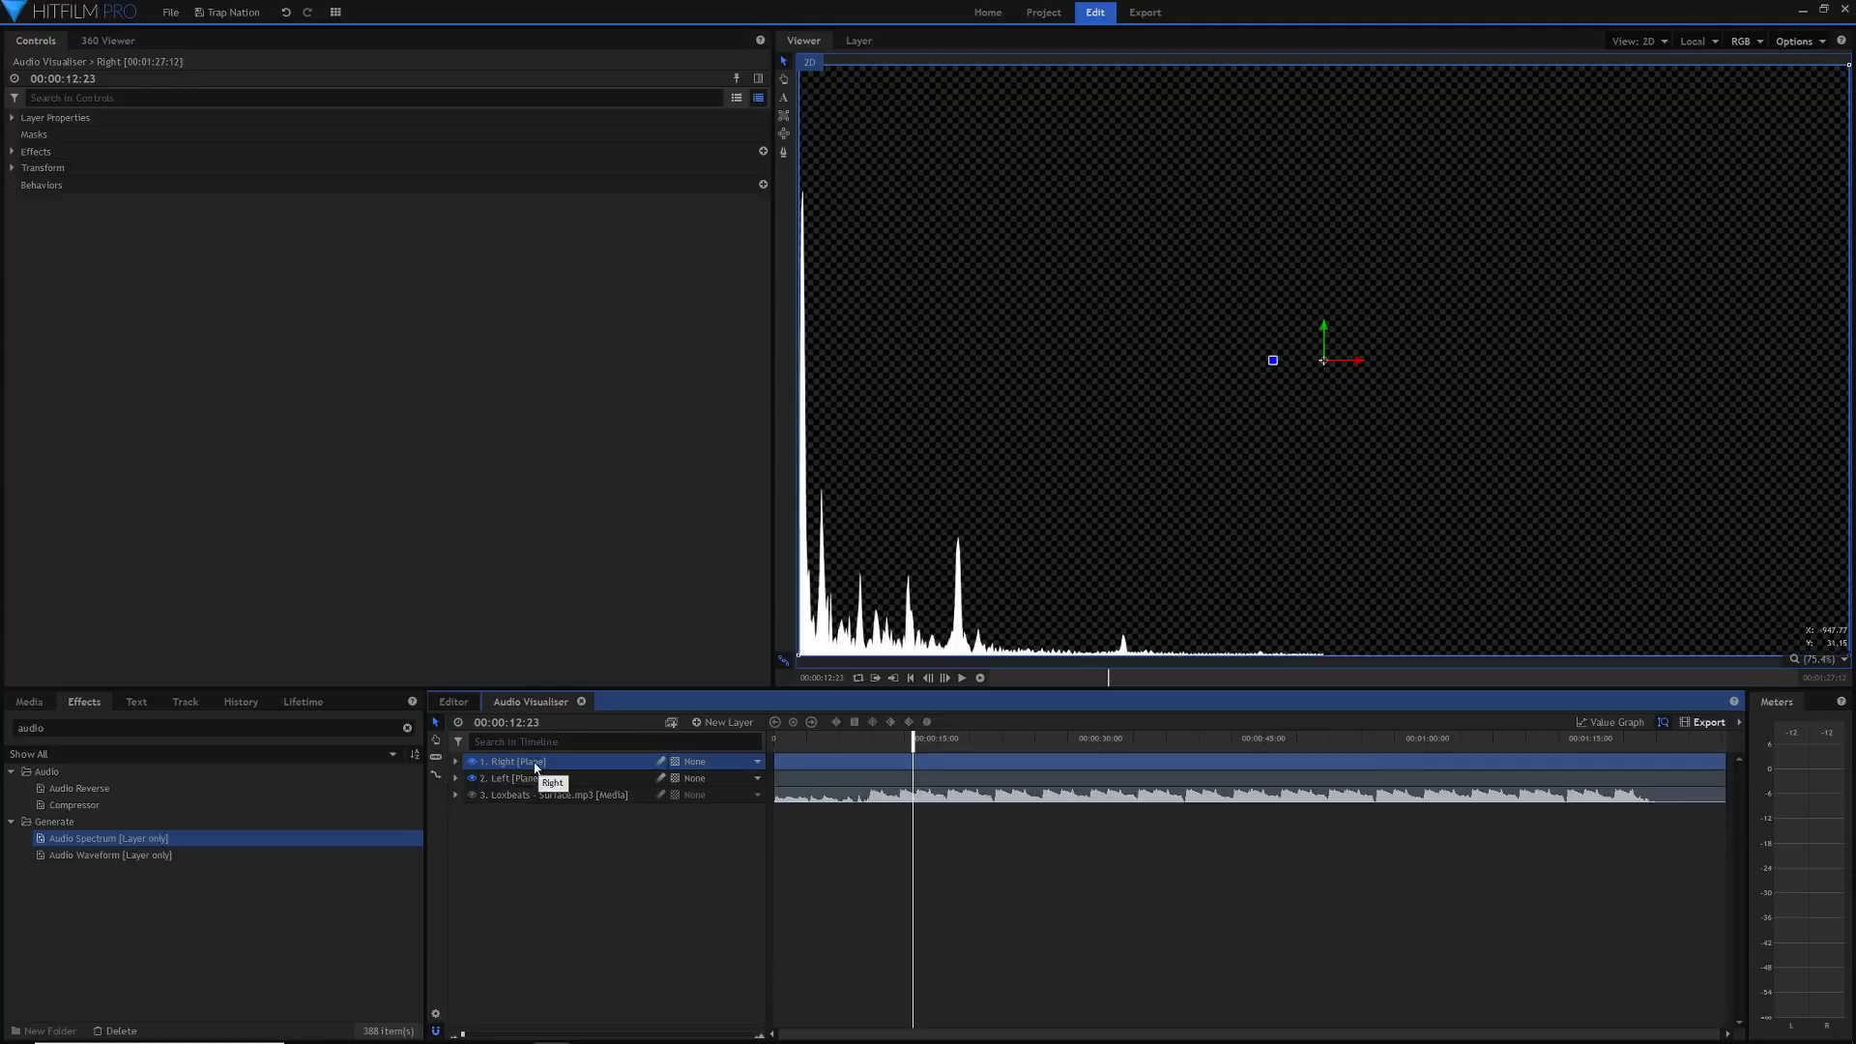
Mirror the Right plane horizontally by setting its X Scale to -100%
{"action": "left_click", "coordinate": [15, 170]}
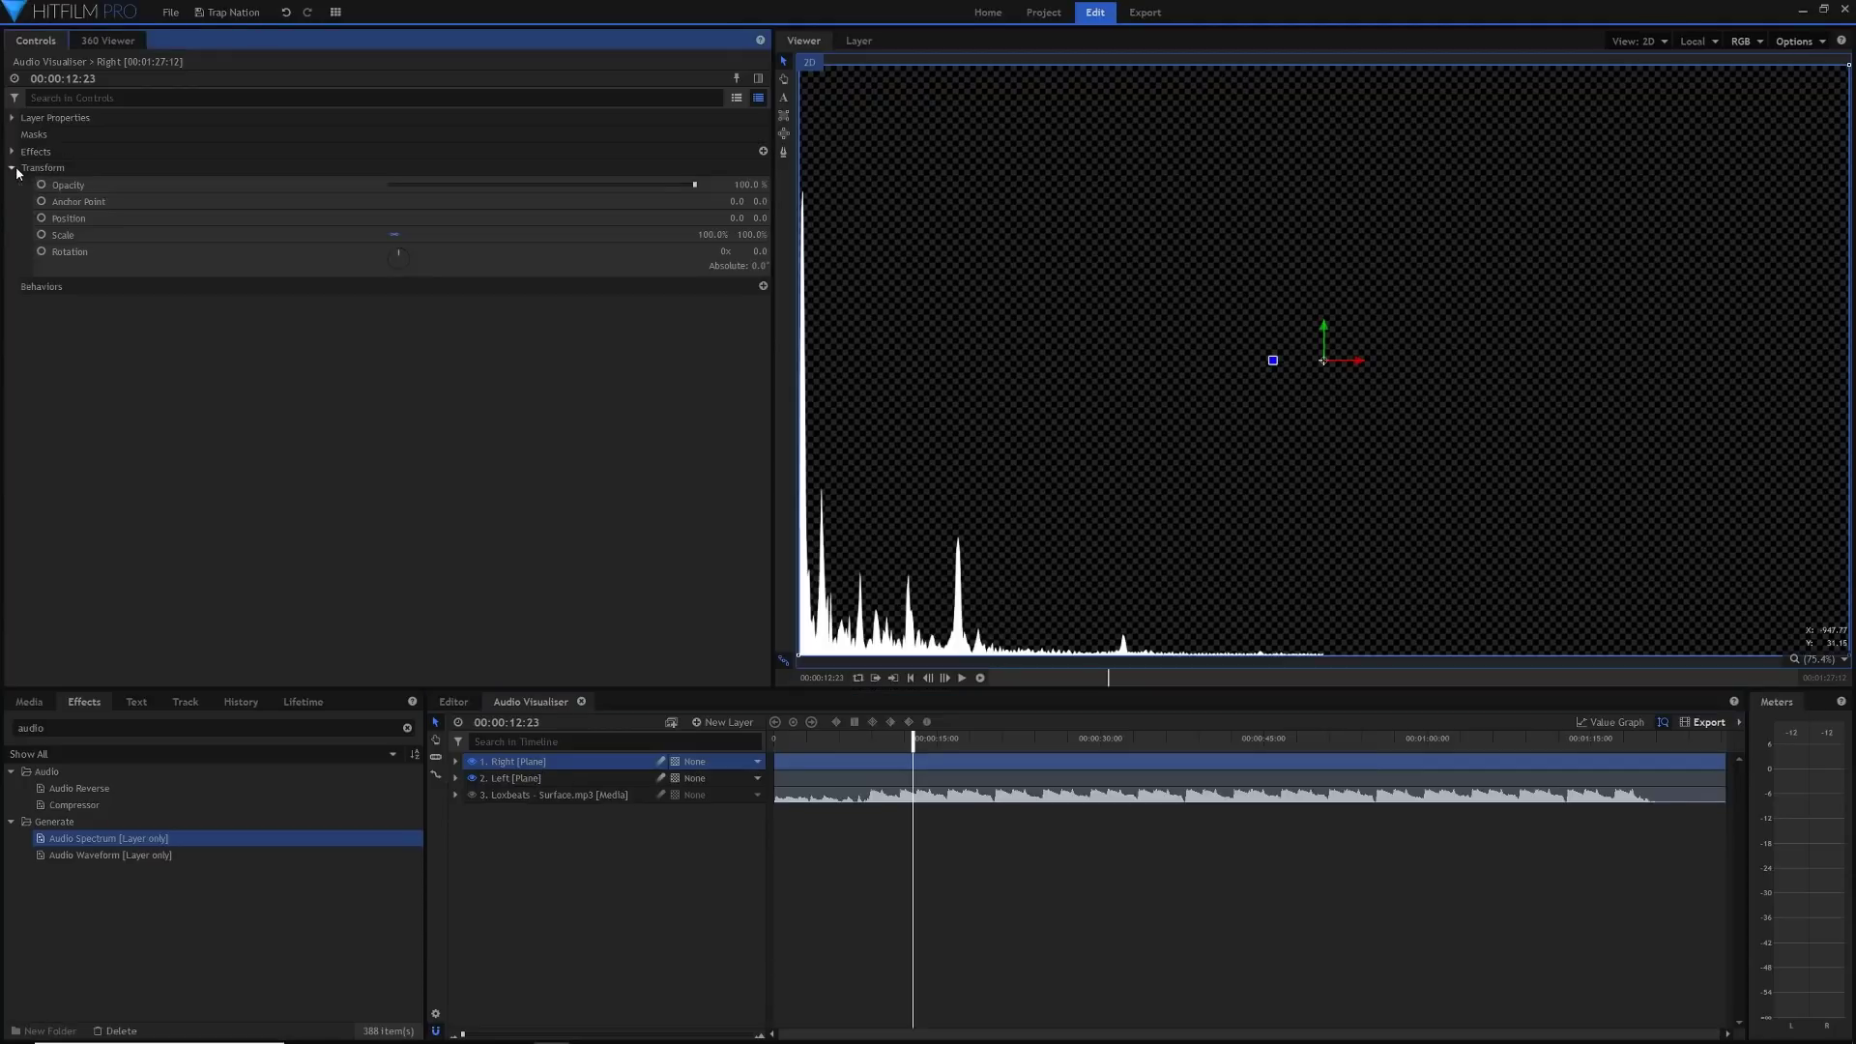
{"action": "left_click", "coordinate": [396, 239]}
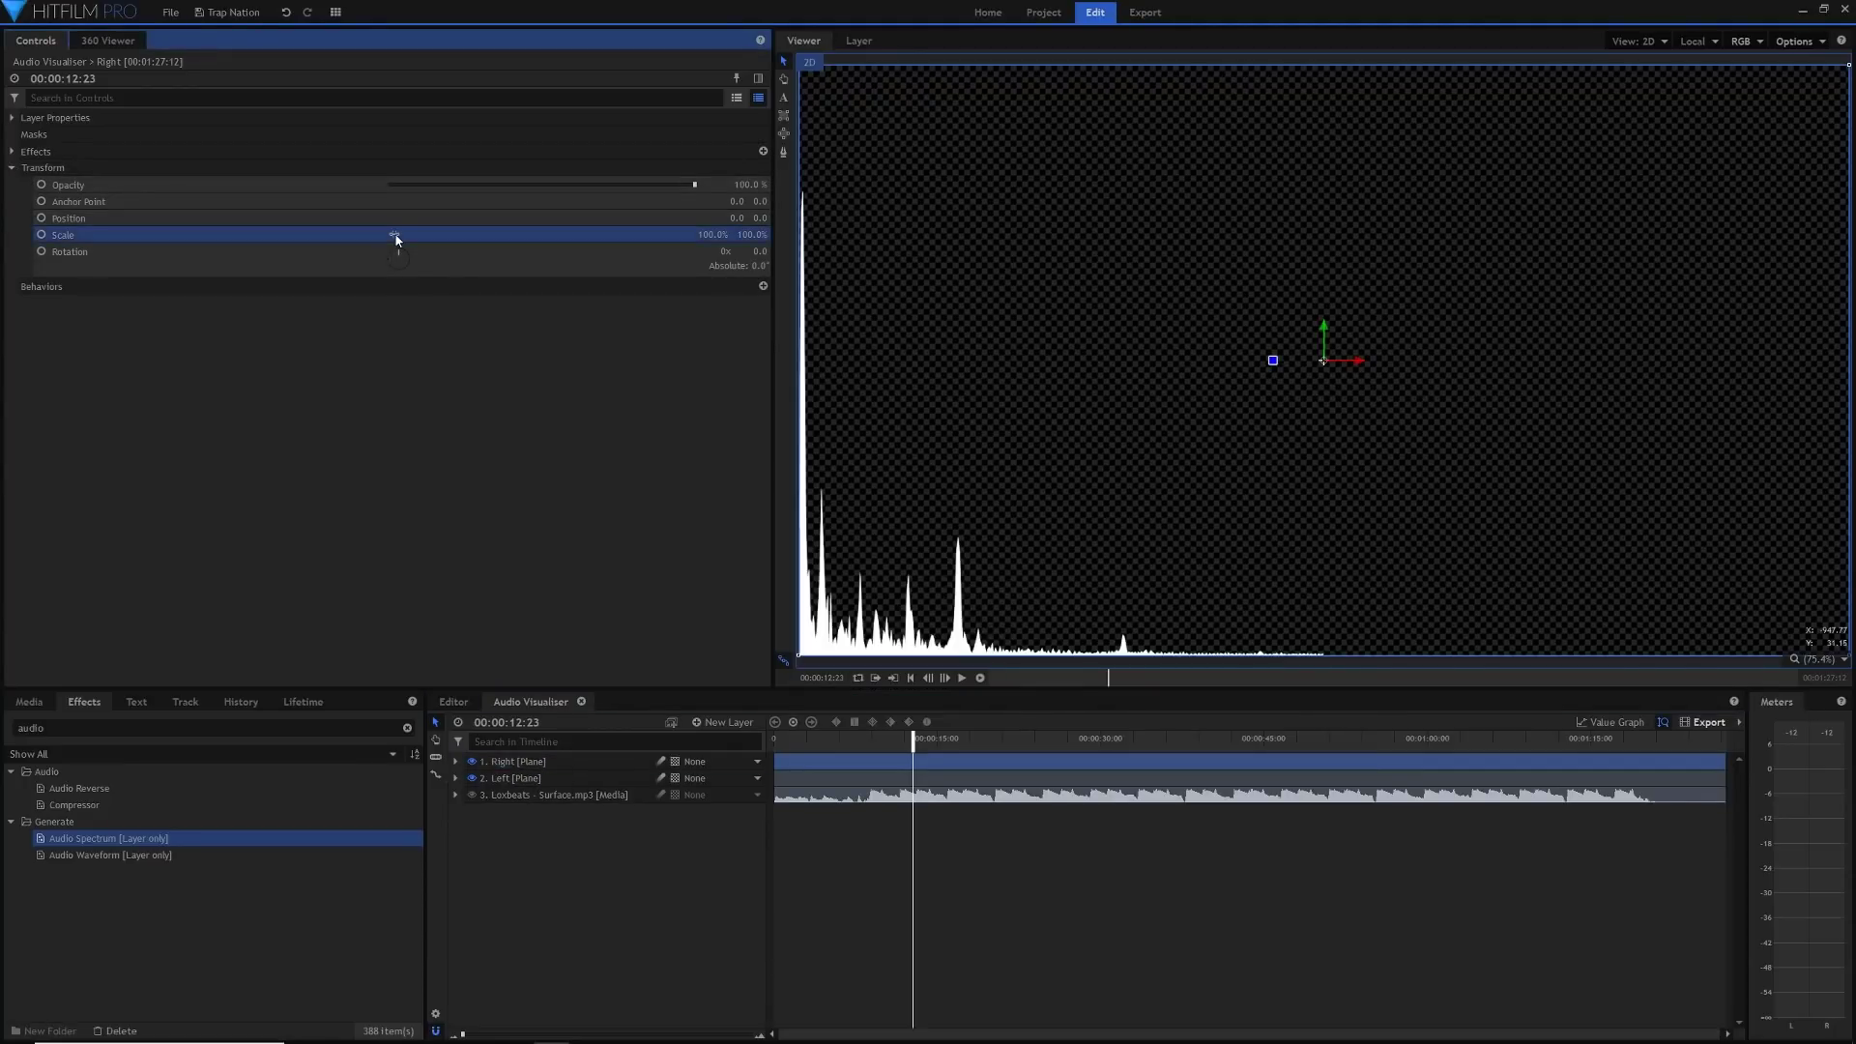
{"action": "left_click", "coordinate": [712, 234]}
{"action": "left_click", "coordinate": [714, 234]}
{"action": "type", "text": "-"}
{"action": "key", "text": "Return"}
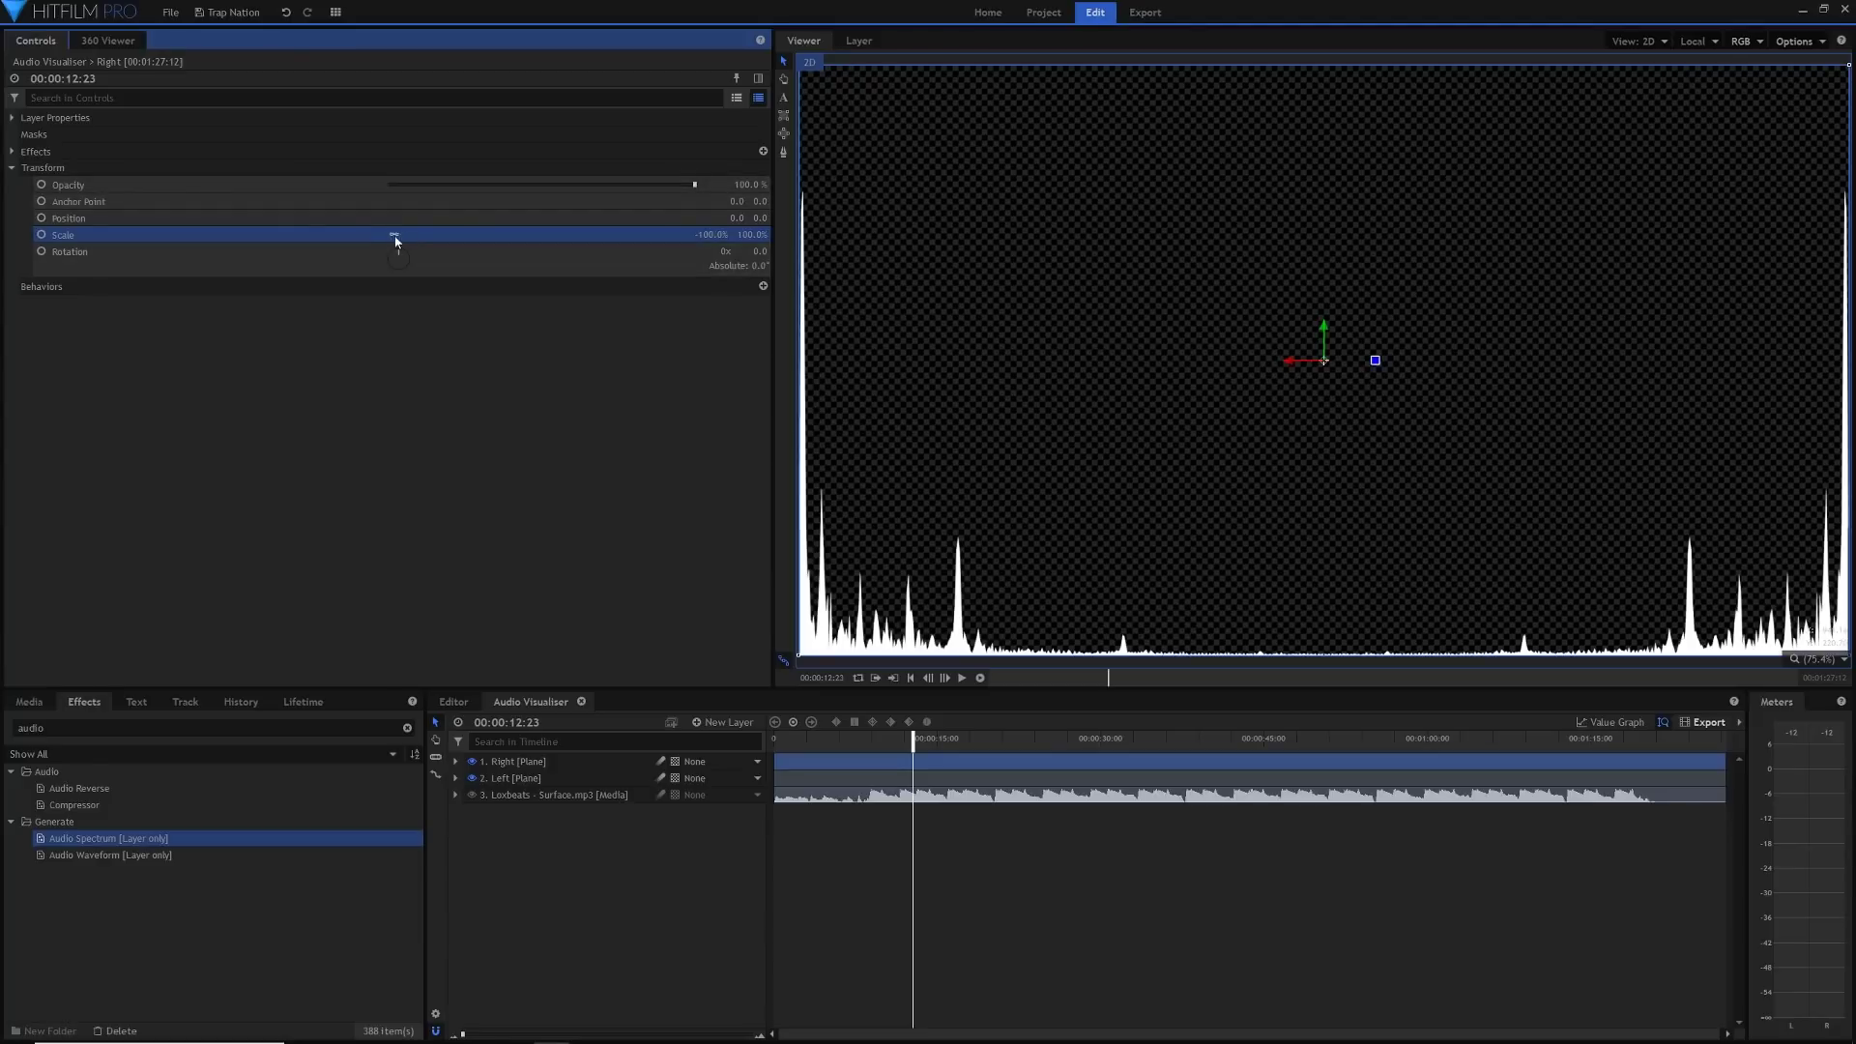
Play back the mirrored spectrum from near the start, inspect where the halves meet, and stop at about 00:00:17:14
{"action": "left_click", "coordinate": [781, 742]}
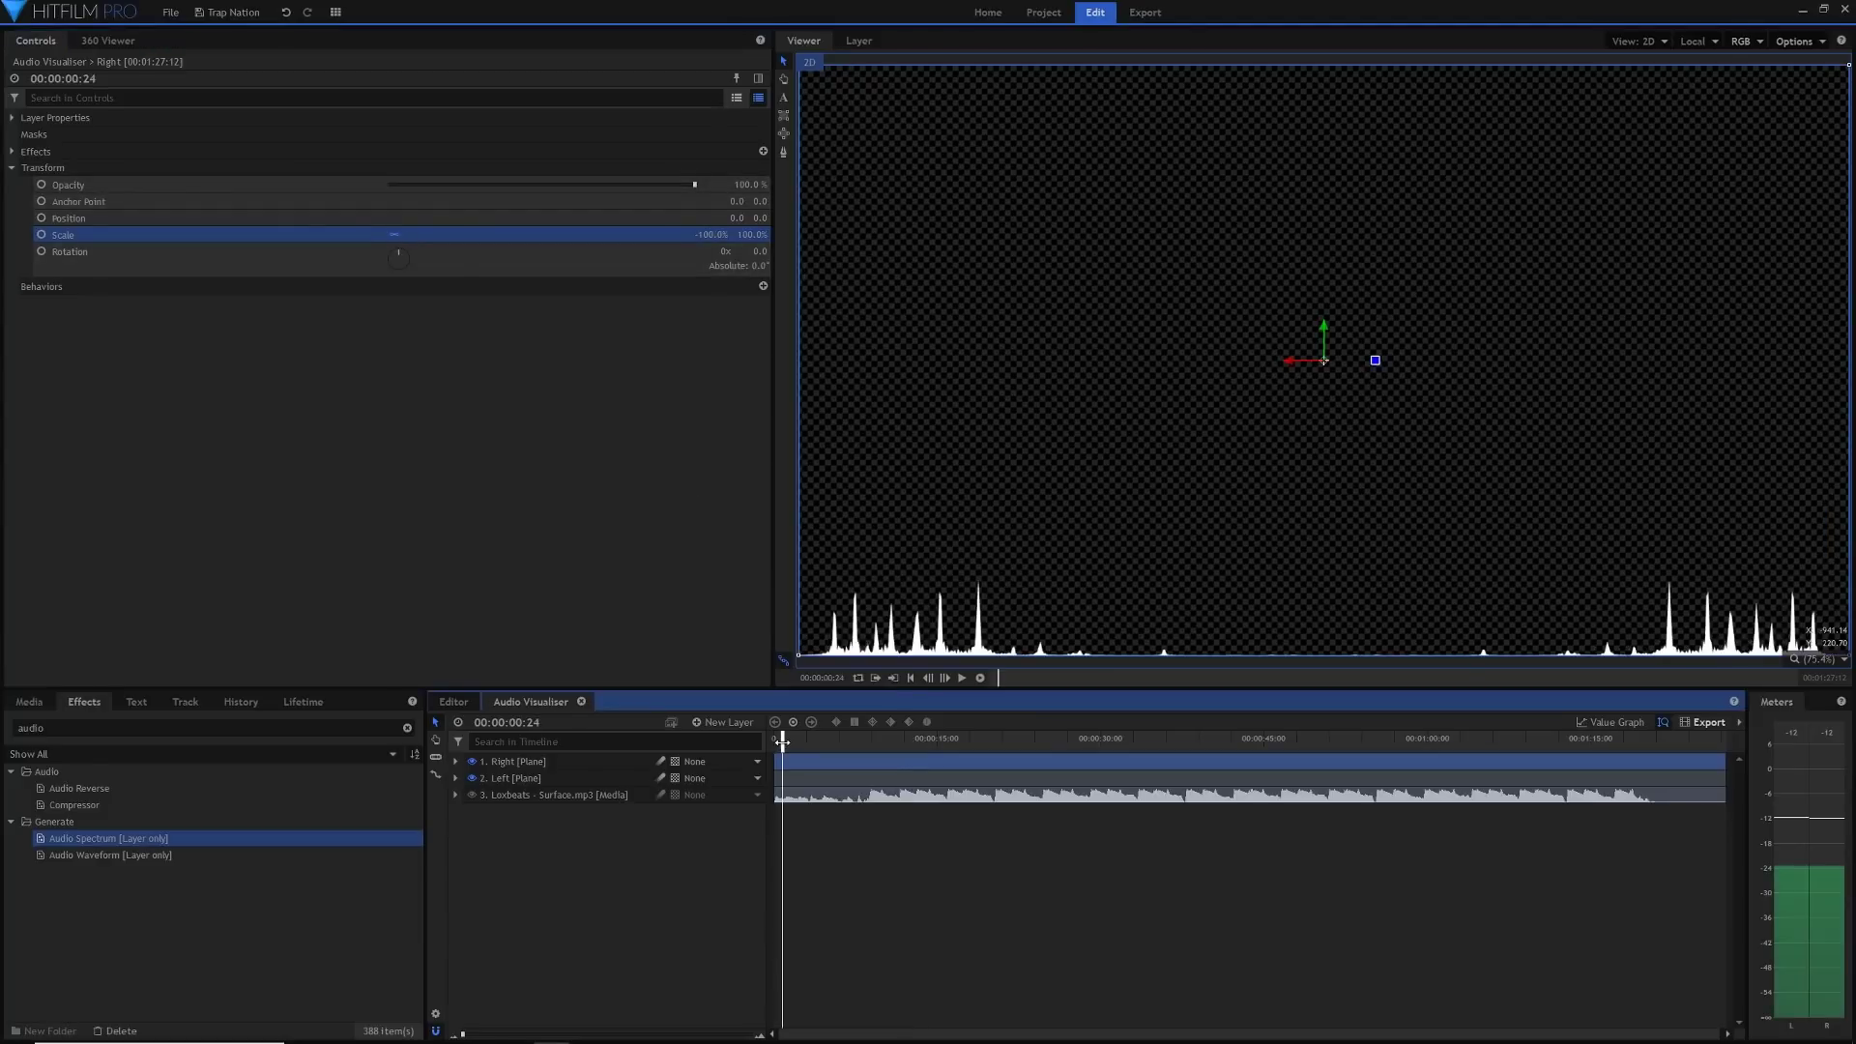
{"action": "key", "text": "space"}
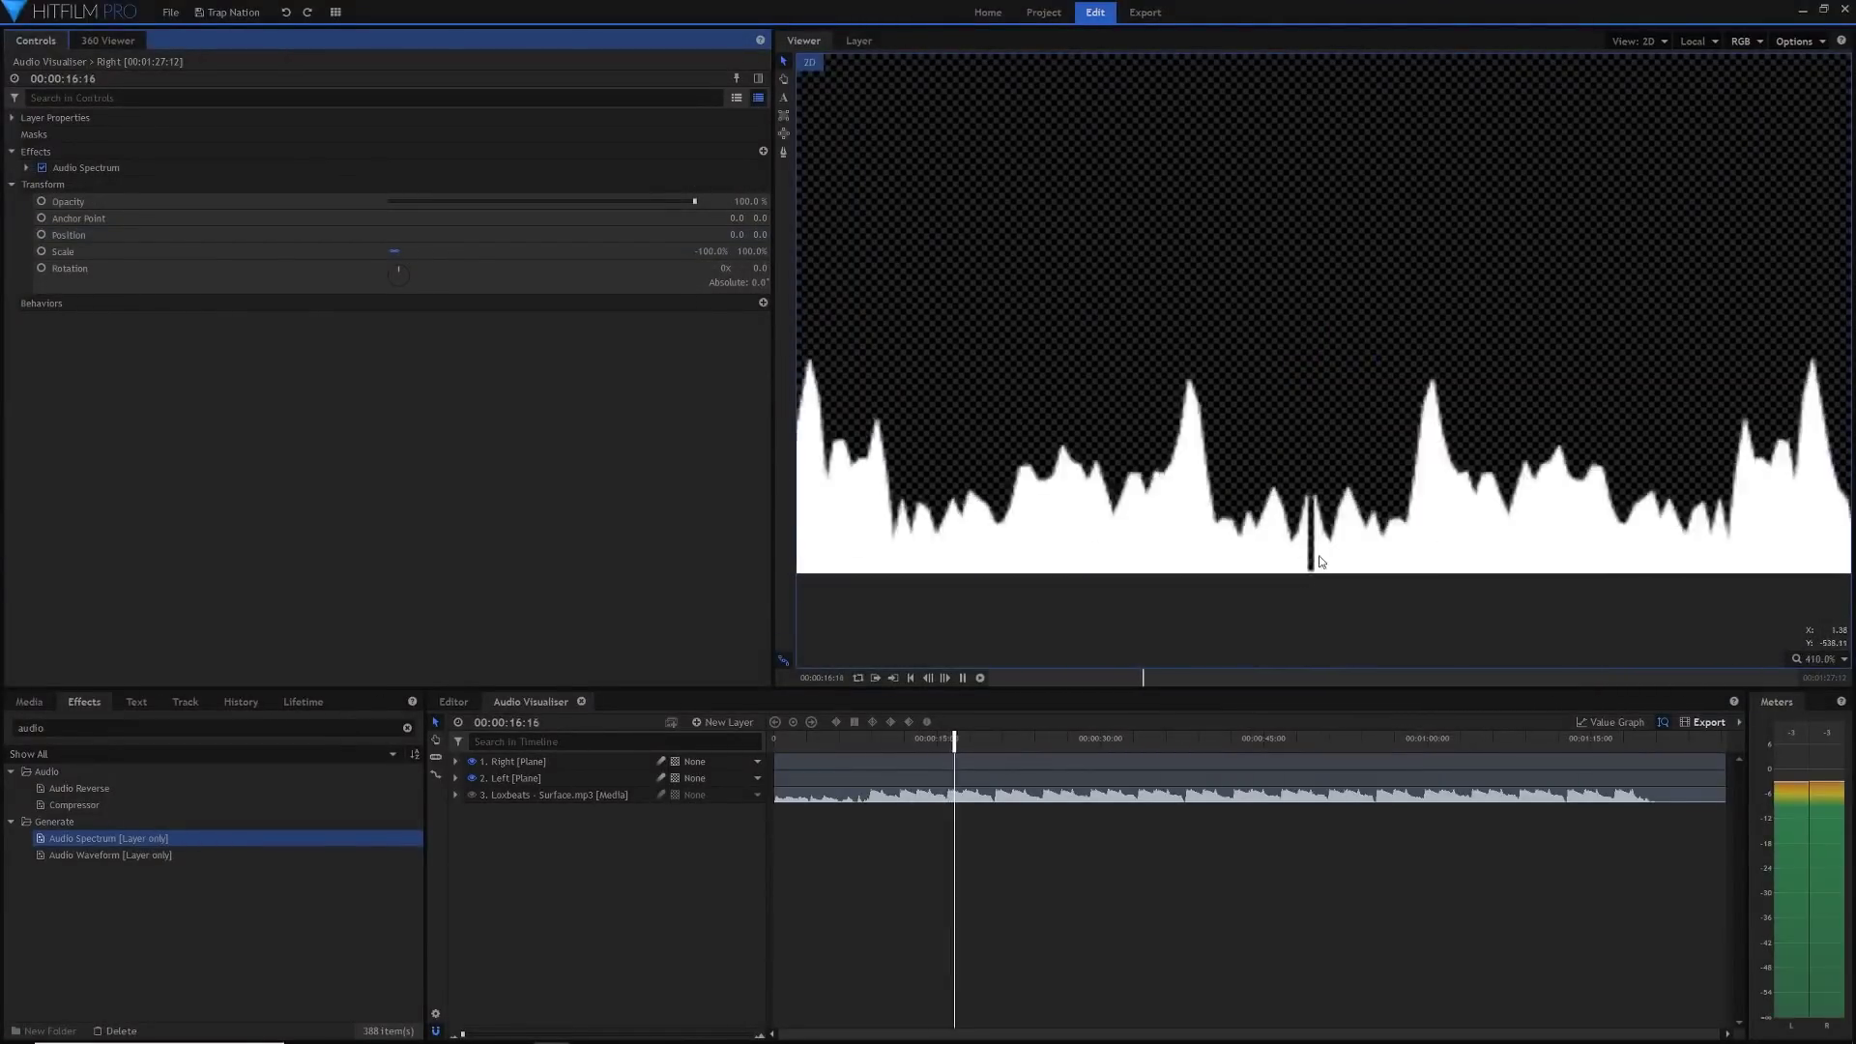
{"action": "key", "text": "space"}
{"action": "key", "text": "space"}
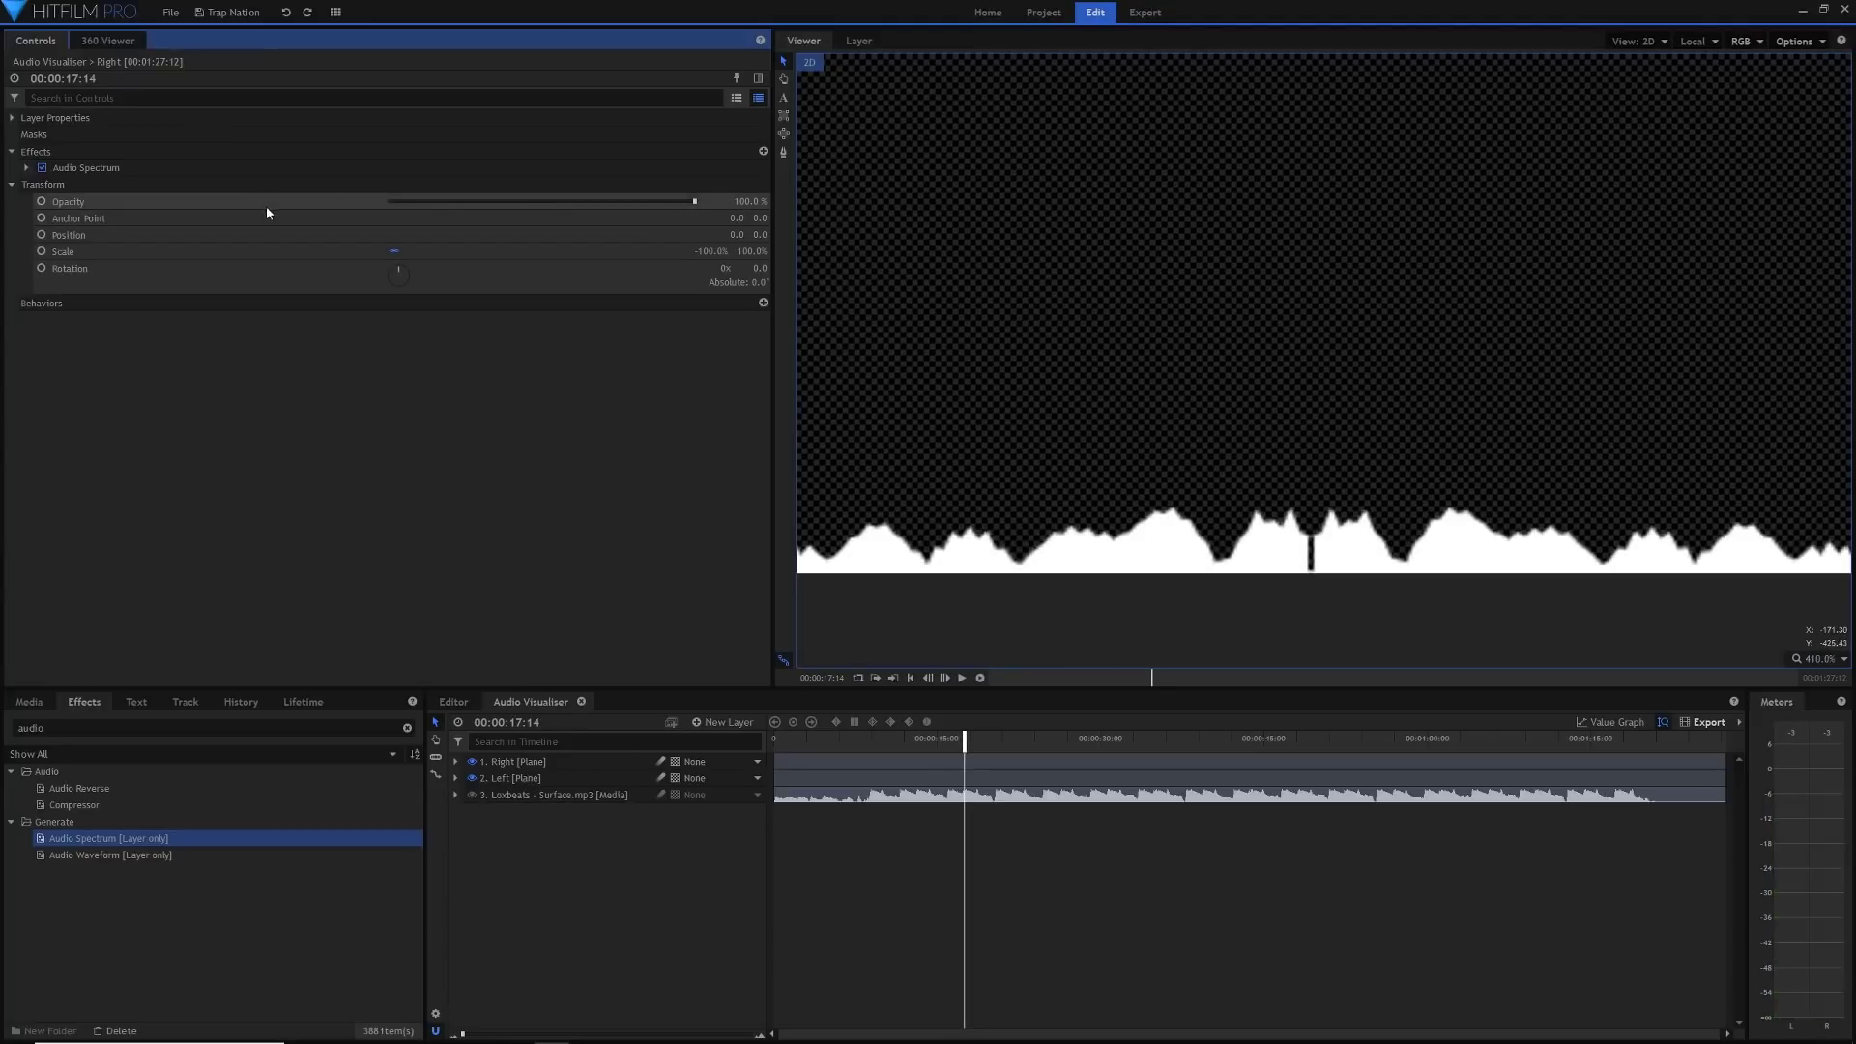
Set the Audio End X position of the Right plane's Audio Spectrum to 1
{"action": "left_click", "coordinate": [27, 168]}
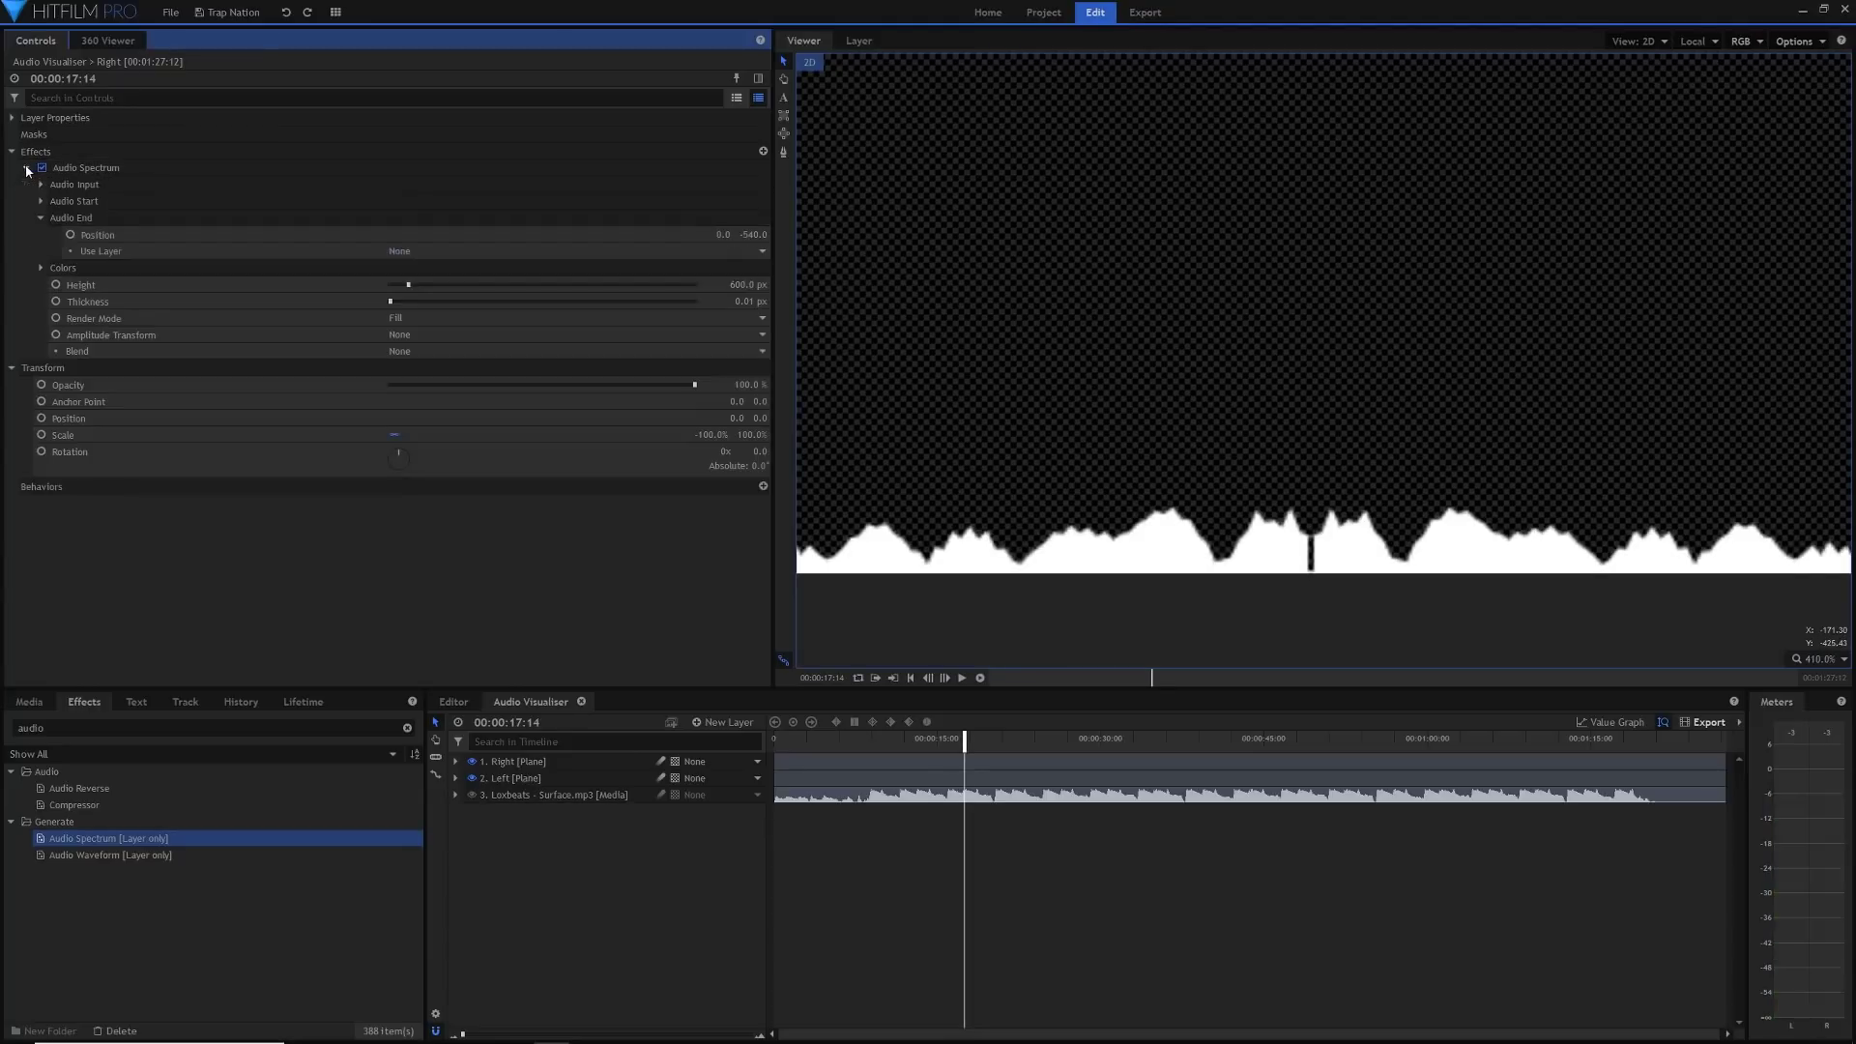
{"action": "left_click", "coordinate": [40, 218]}
{"action": "left_click", "coordinate": [40, 218]}
{"action": "left_click", "coordinate": [710, 232]}
{"action": "left_click", "coordinate": [726, 234]}
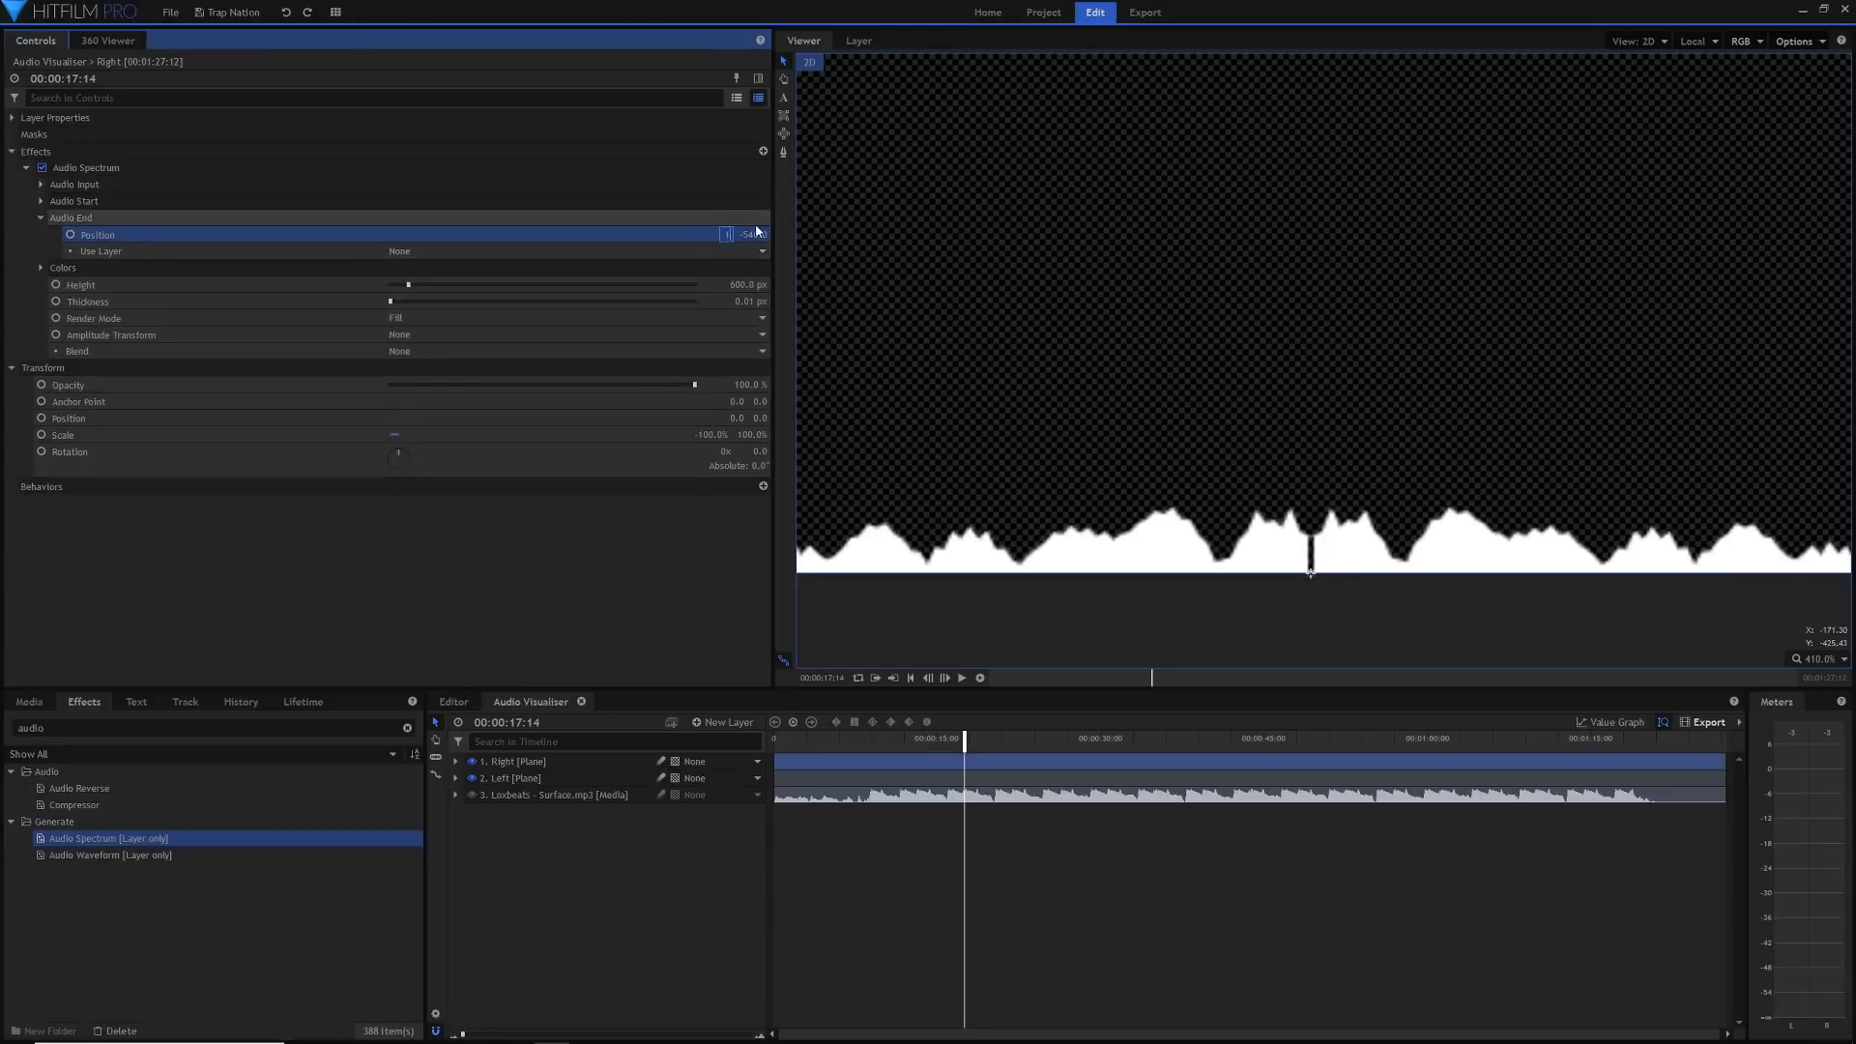
{"action": "type", "text": "1"}
{"action": "key", "text": "Return"}
Set the Audio End X position of the Left plane's spectrum to 1 and move the playhead to about 00:00:23:20
{"action": "left_click", "coordinate": [512, 779]}
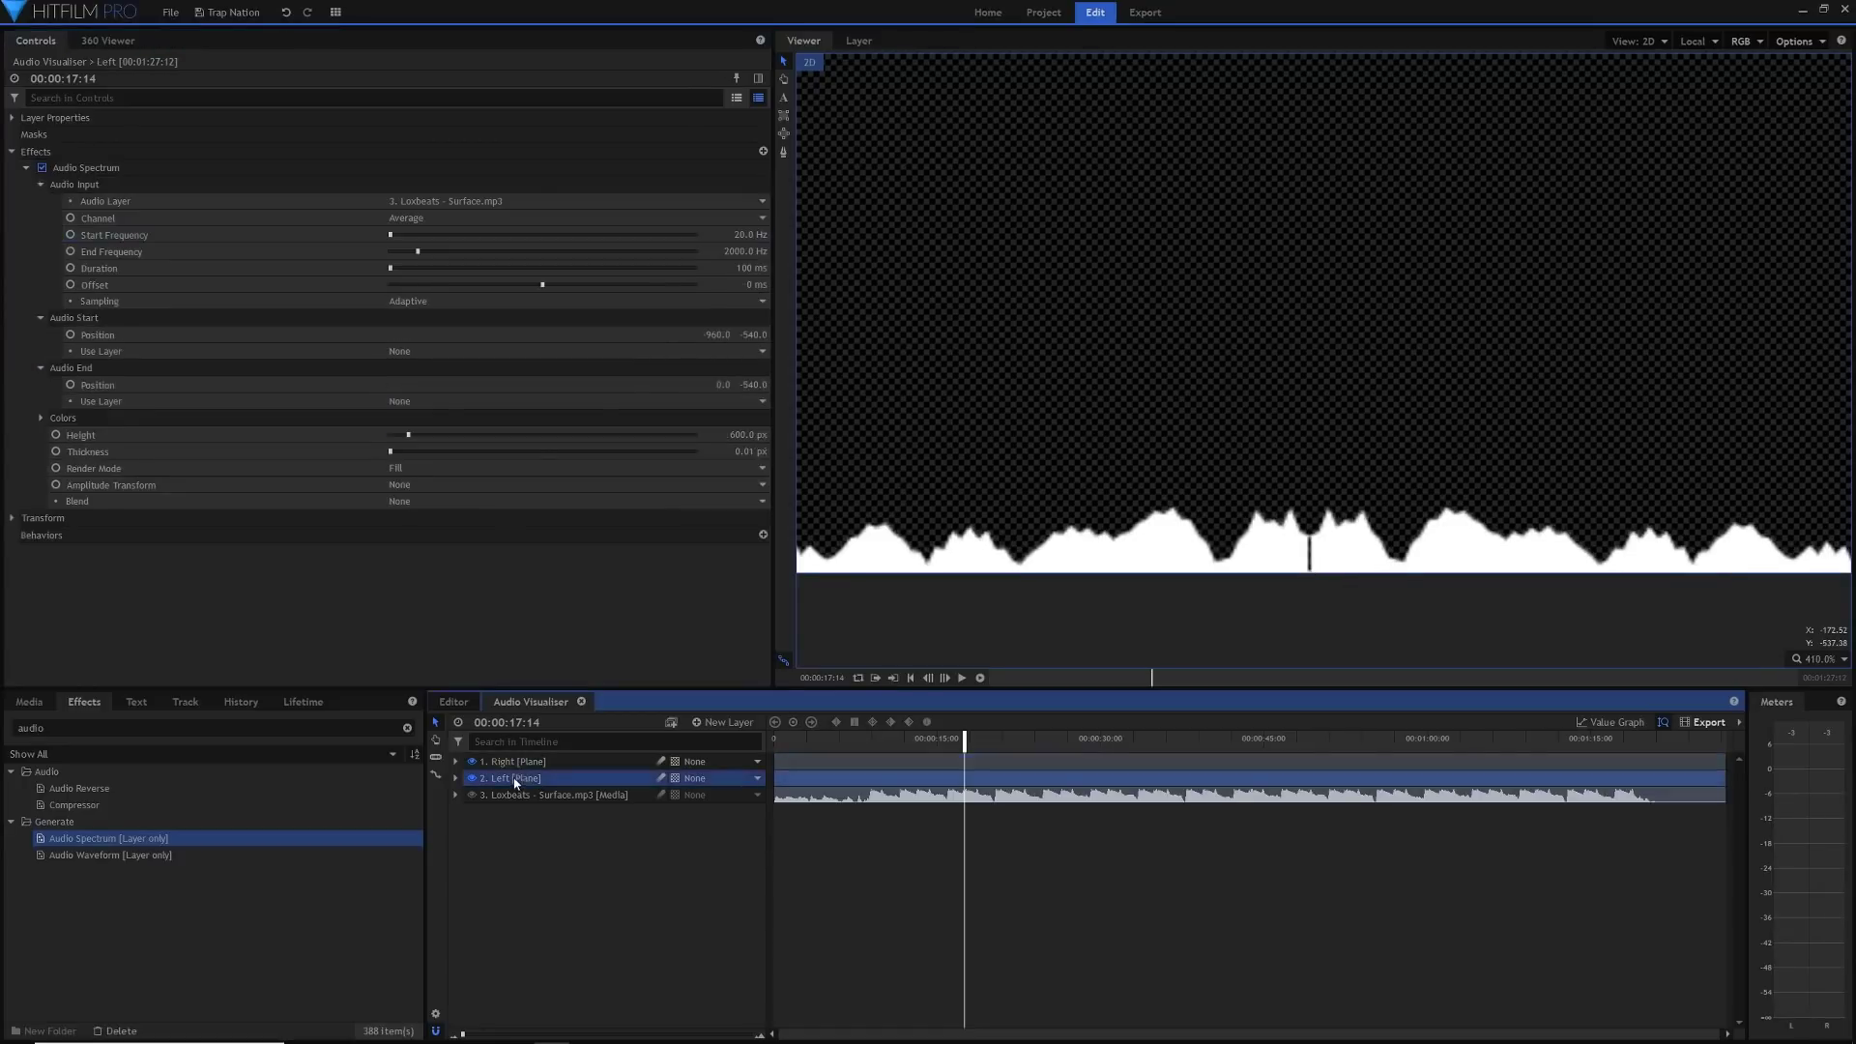
{"action": "left_click", "coordinate": [723, 385]}
{"action": "type", "text": "1"}
{"action": "key", "text": "Return"}
{"action": "scroll", "coordinate": [1361, 468], "scroll_direction": "down", "scroll_amount": 2}
{"action": "left_click", "coordinate": [1844, 658]}
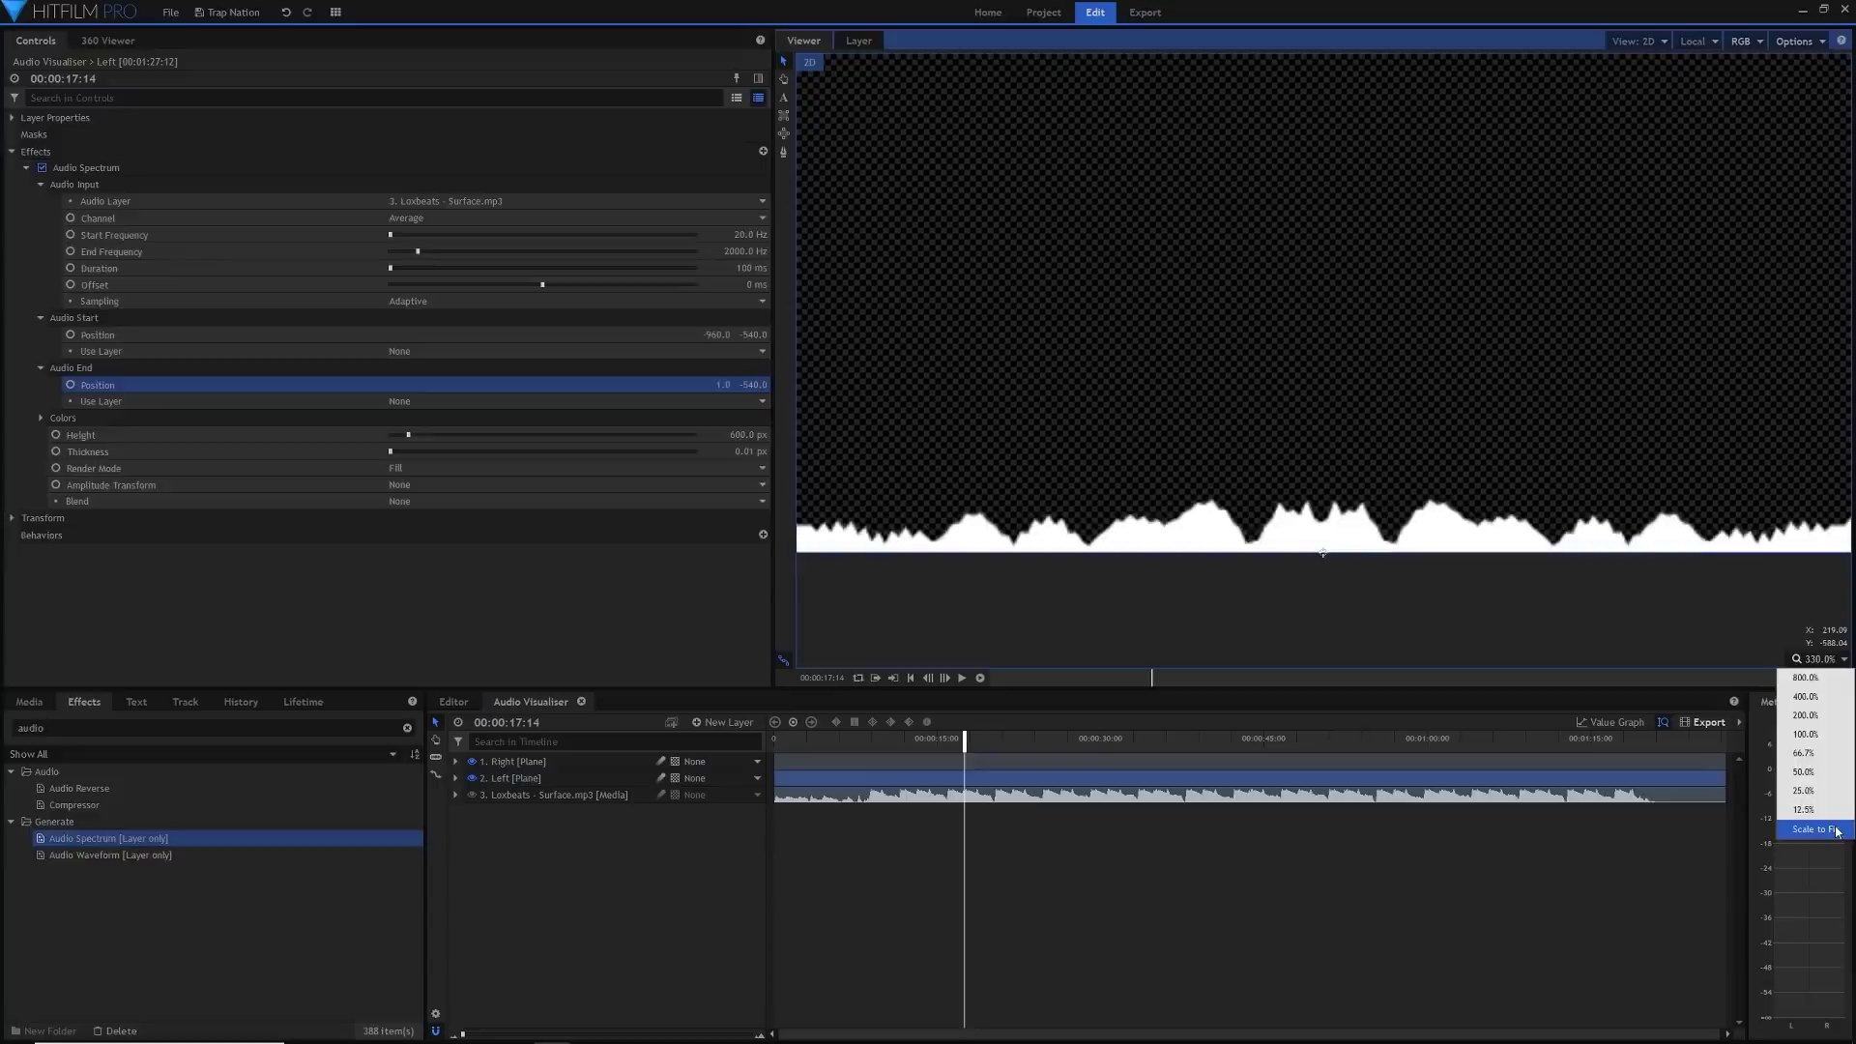
{"action": "left_click", "coordinate": [1836, 830]}
{"action": "left_click", "coordinate": [1029, 739]}
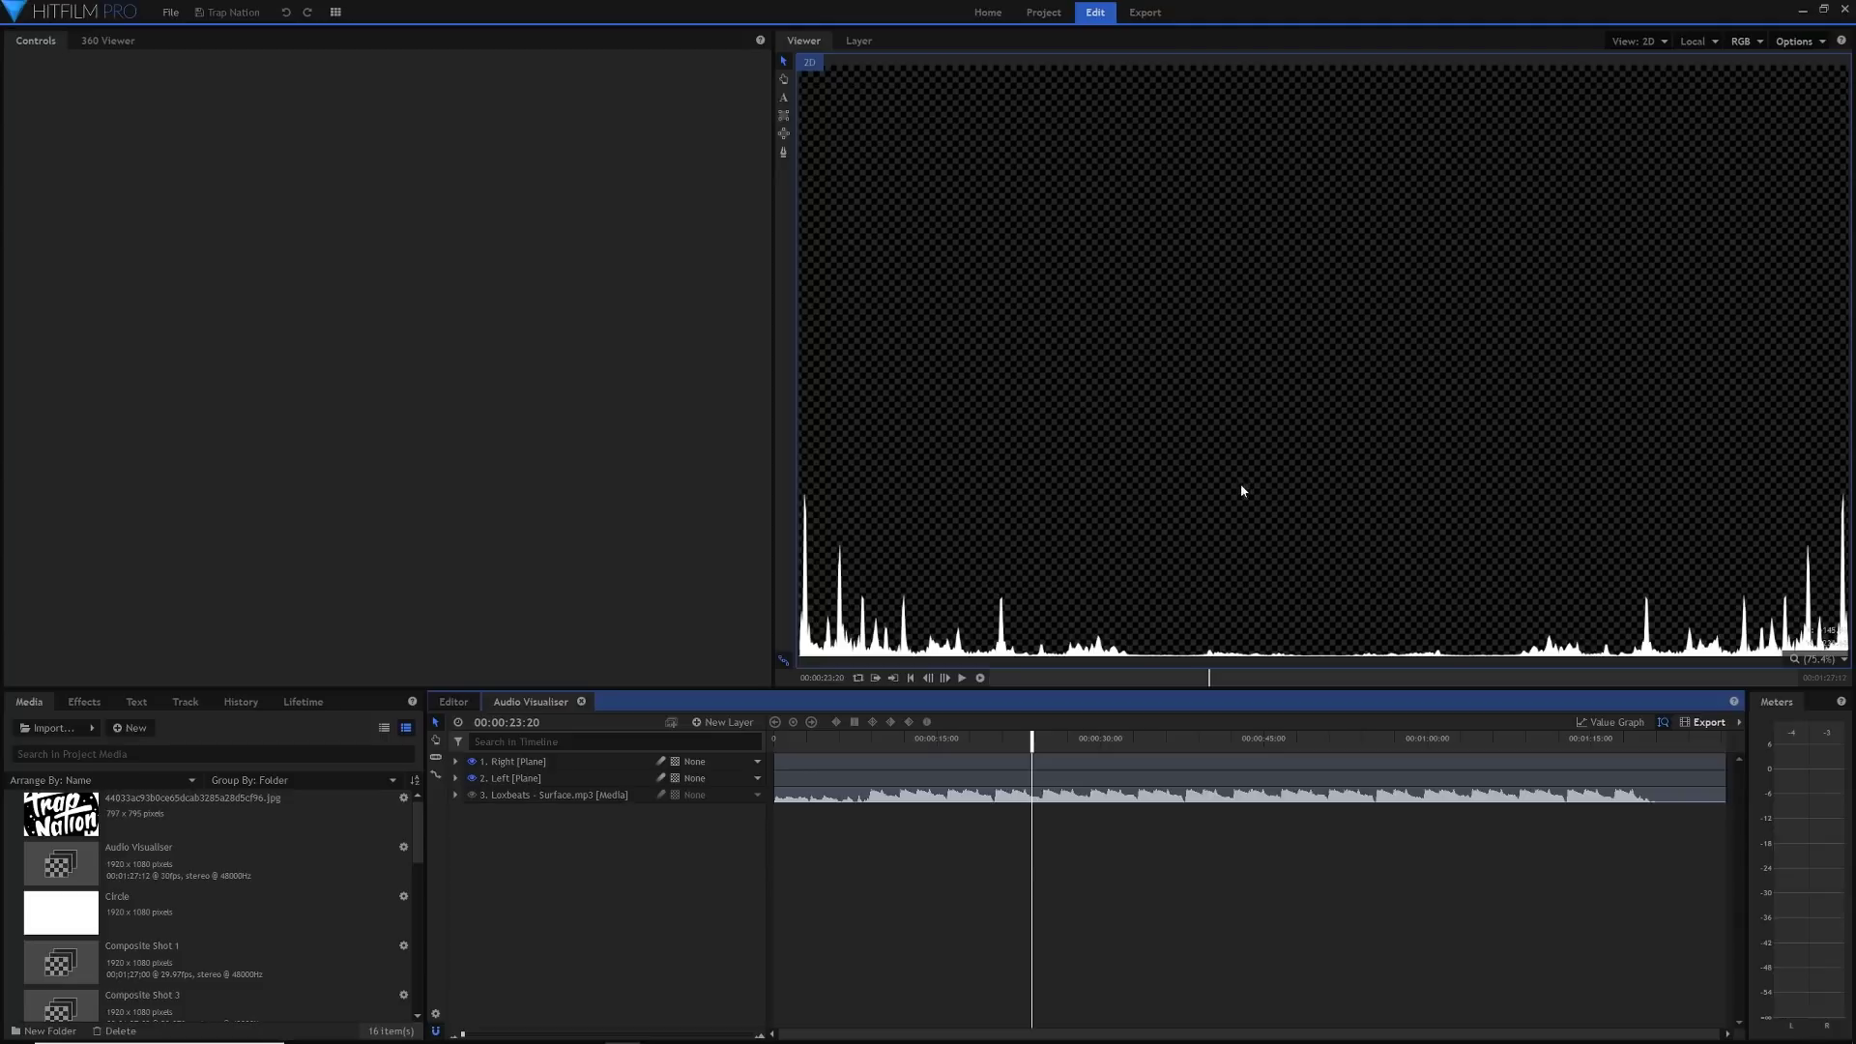
Add a new plane layer named Circle to the Audio Visualiser composite shot
{"action": "left_click", "coordinate": [718, 722]}
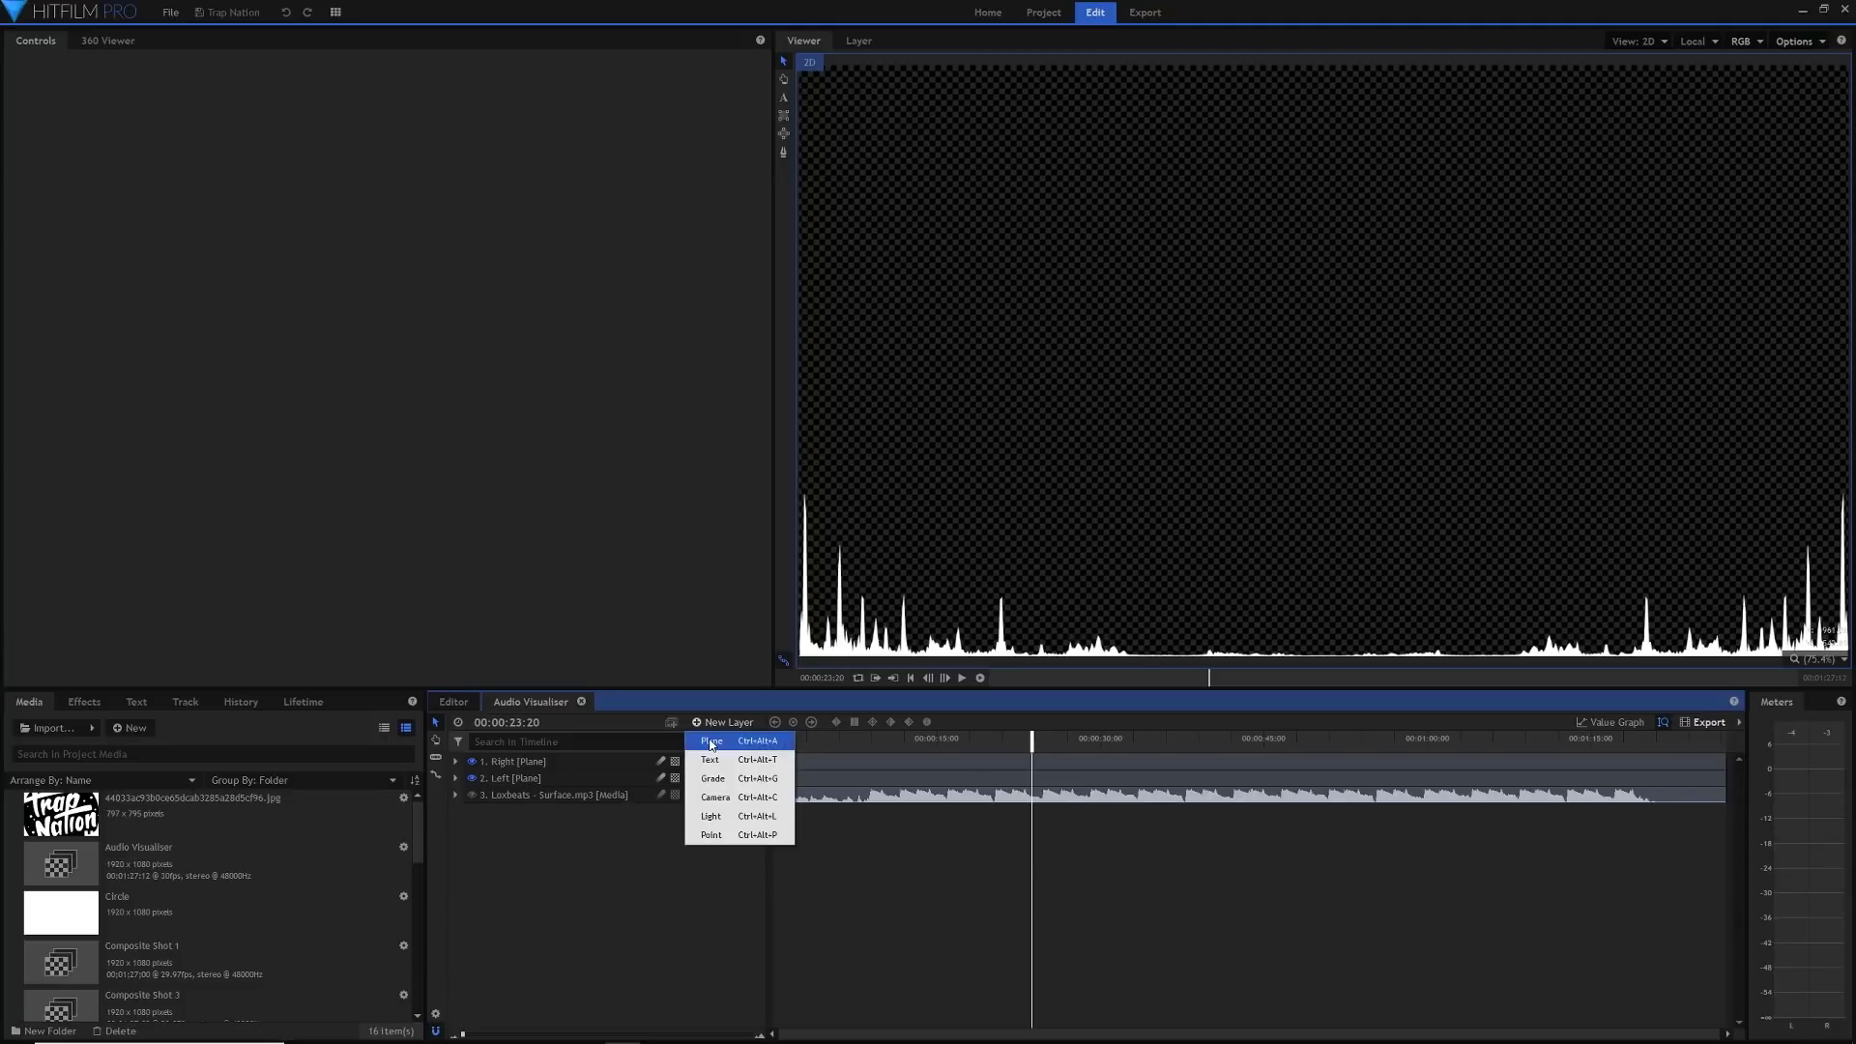
{"action": "left_click", "coordinate": [710, 738]}
{"action": "key", "text": "ctrl+a"}
{"action": "type", "text": "Circle"}
{"action": "key", "text": "Return"}
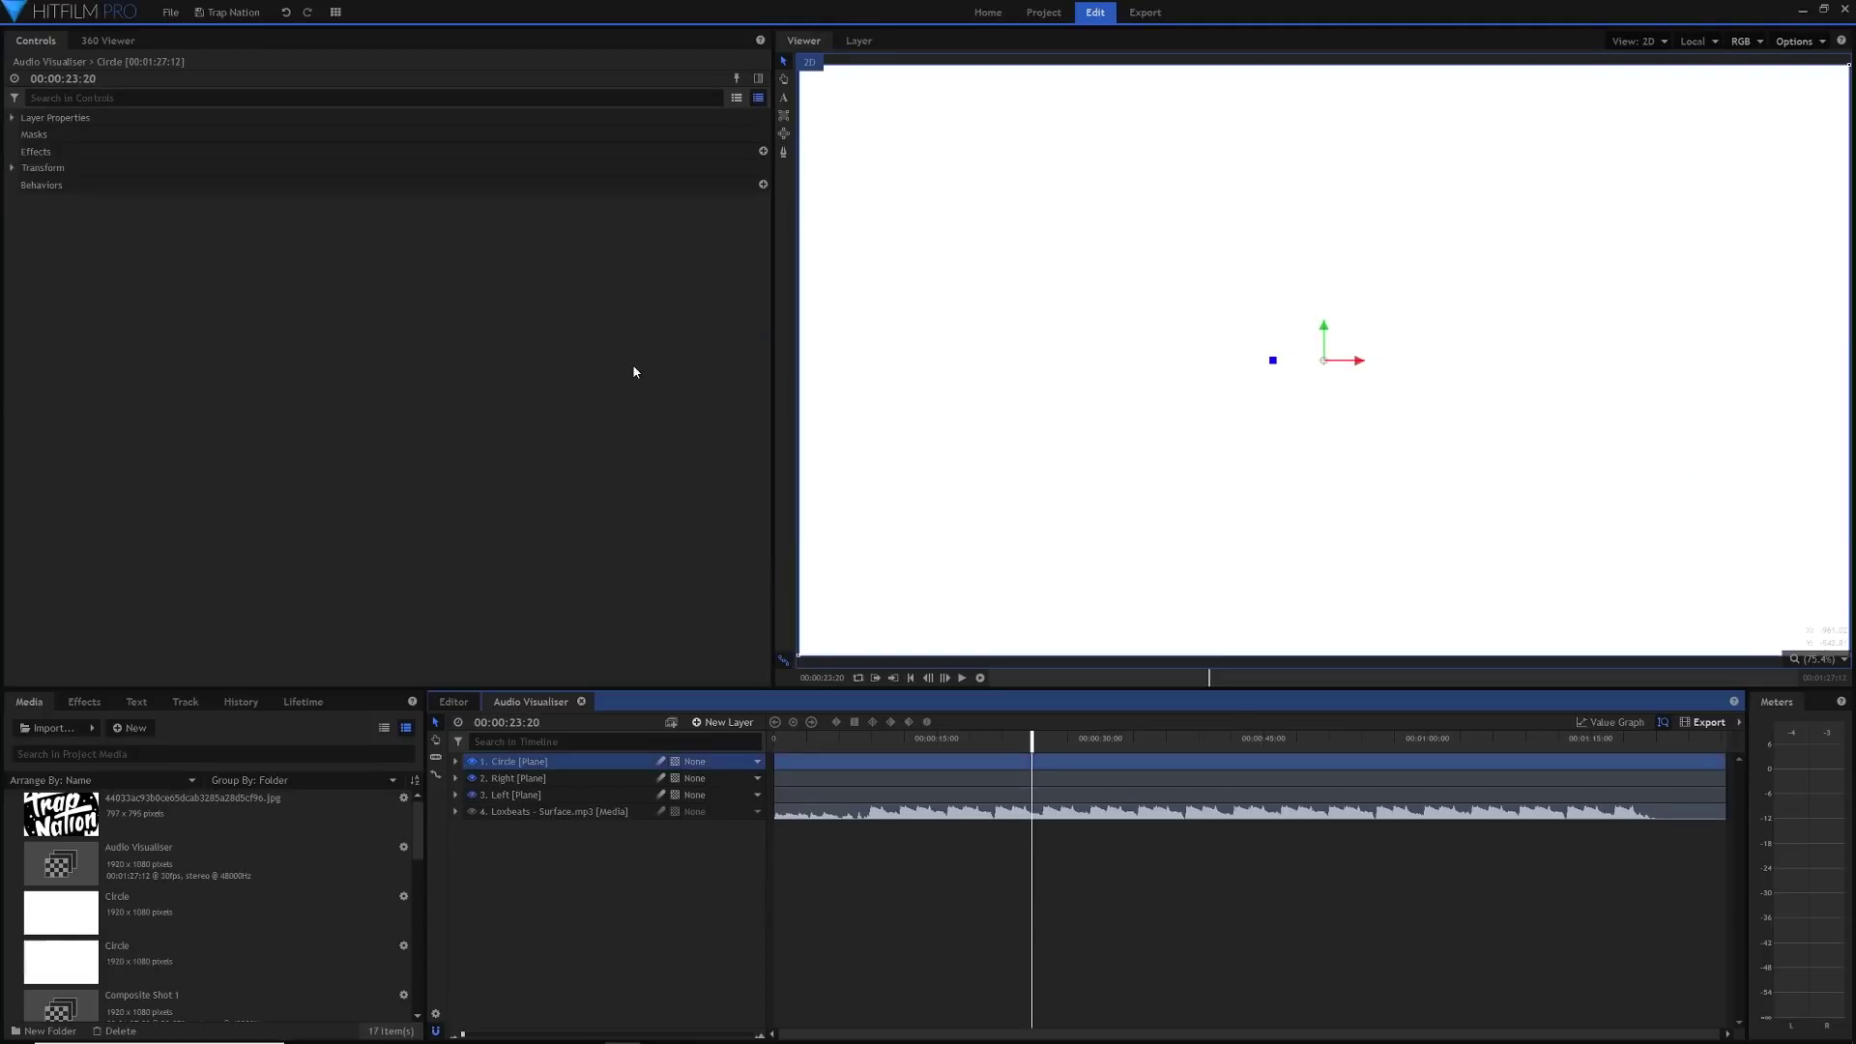
Find the Sphere effect and apply it to the Circle plane
{"action": "left_click", "coordinate": [83, 700]}
{"action": "type", "text": "sphere"}
{"action": "left_click", "coordinate": [89, 788]}
{"action": "left_click_drag", "start_coordinate": [479, 780], "coordinate": [531, 765]}
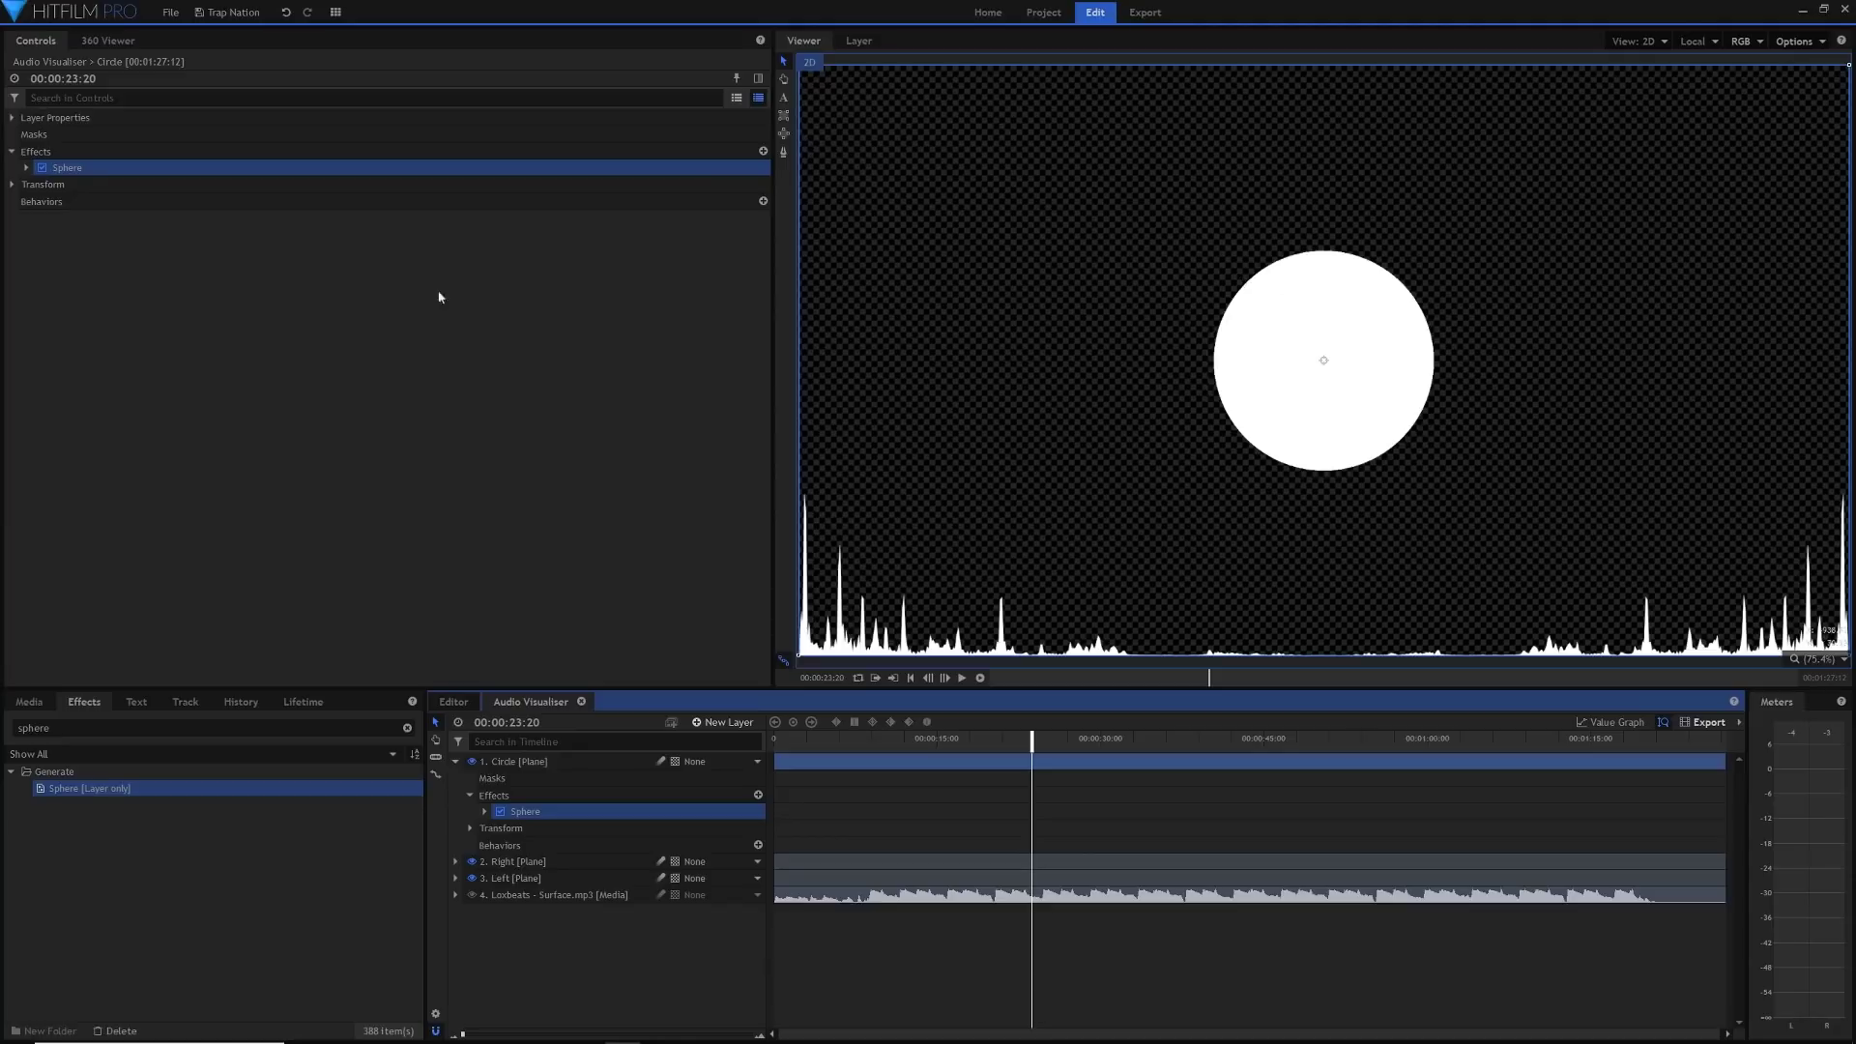
Set the Radius of the Circle plane's Sphere effect to 300
{"action": "left_click", "coordinate": [26, 169]}
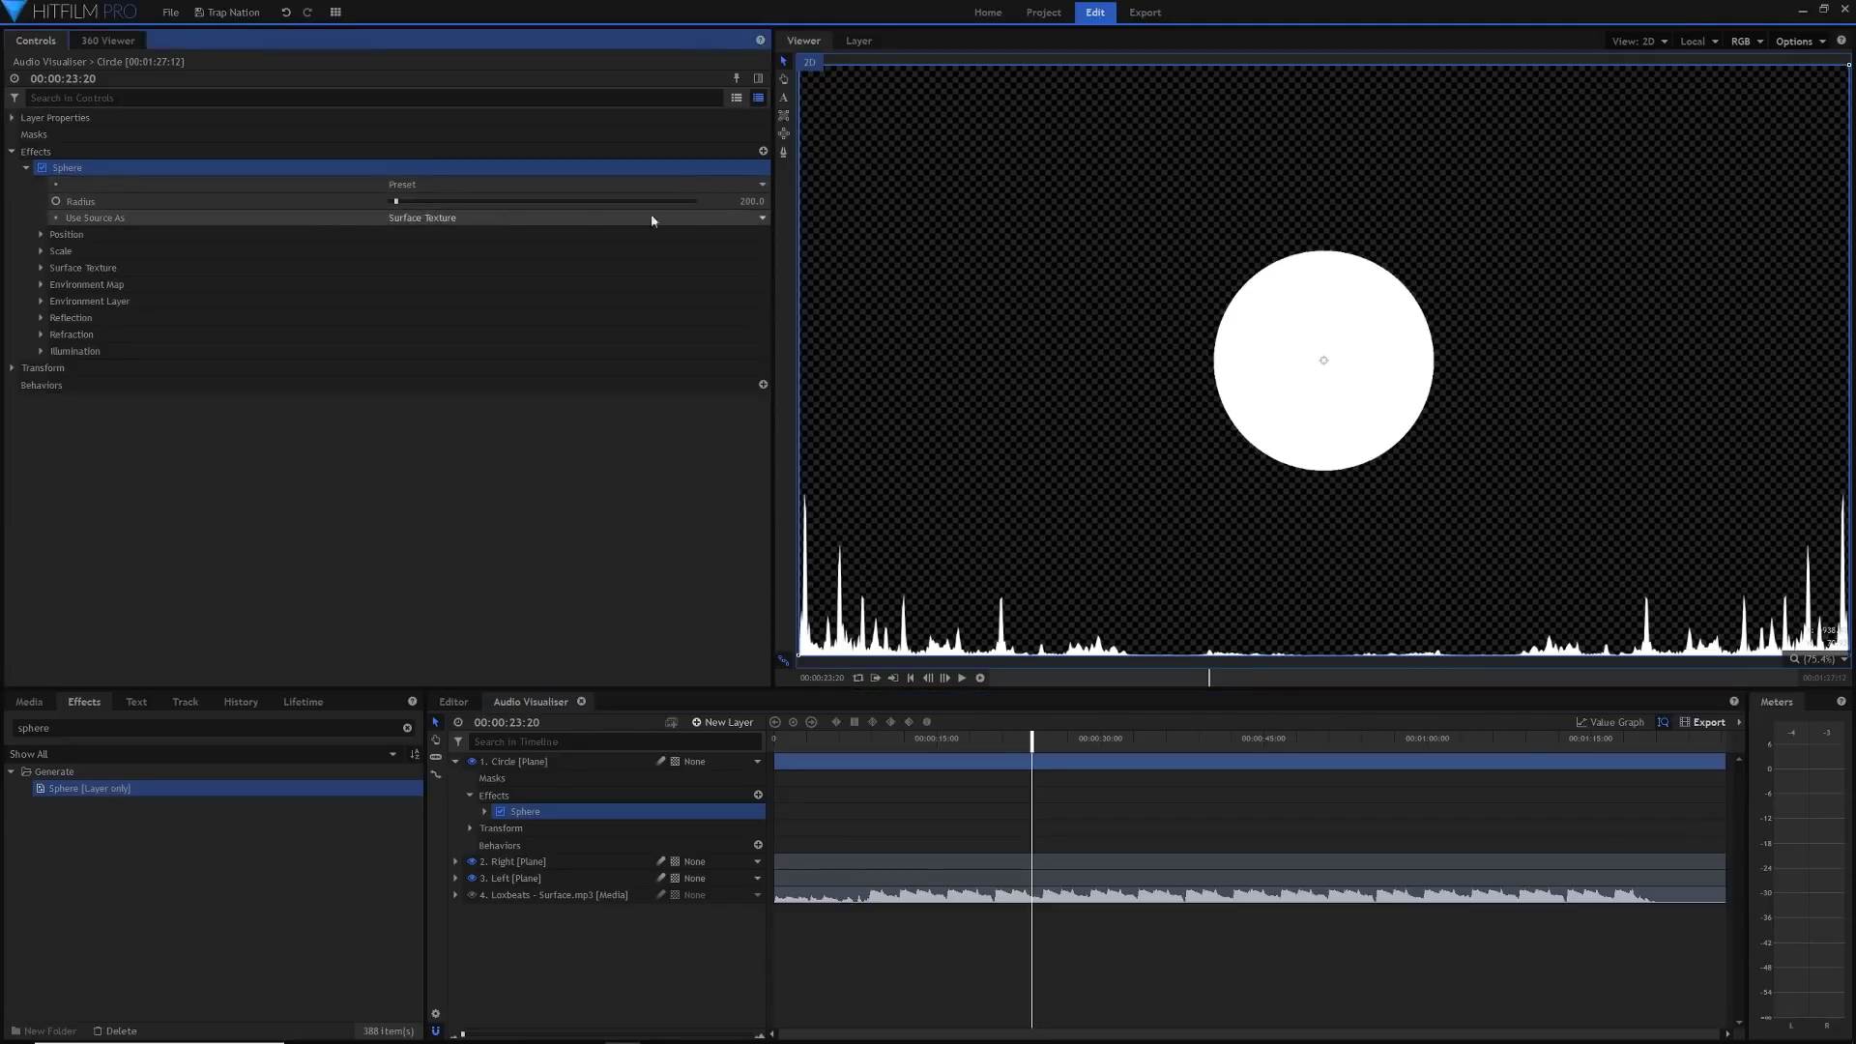
{"action": "left_click", "coordinate": [755, 201]}
{"action": "key", "text": "BackSpace"}
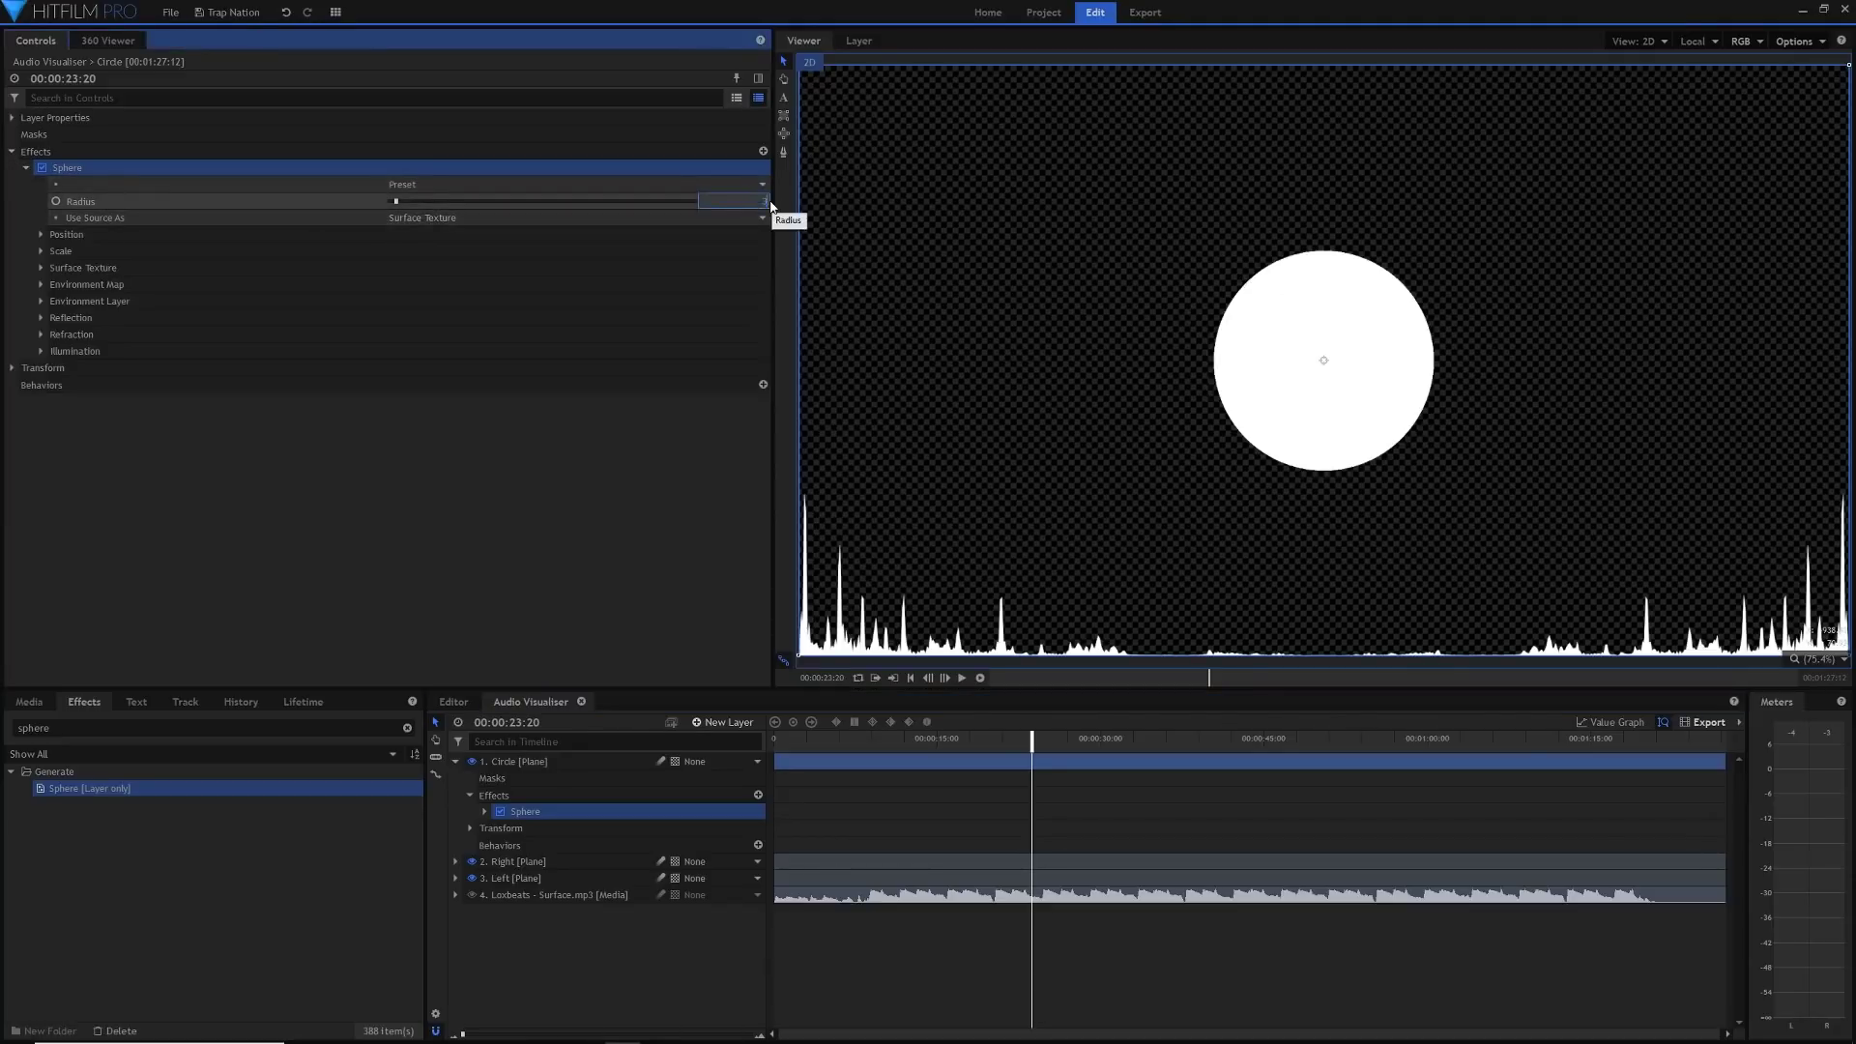
{"action": "type", "text": "300"}
{"action": "key", "text": "Return"}
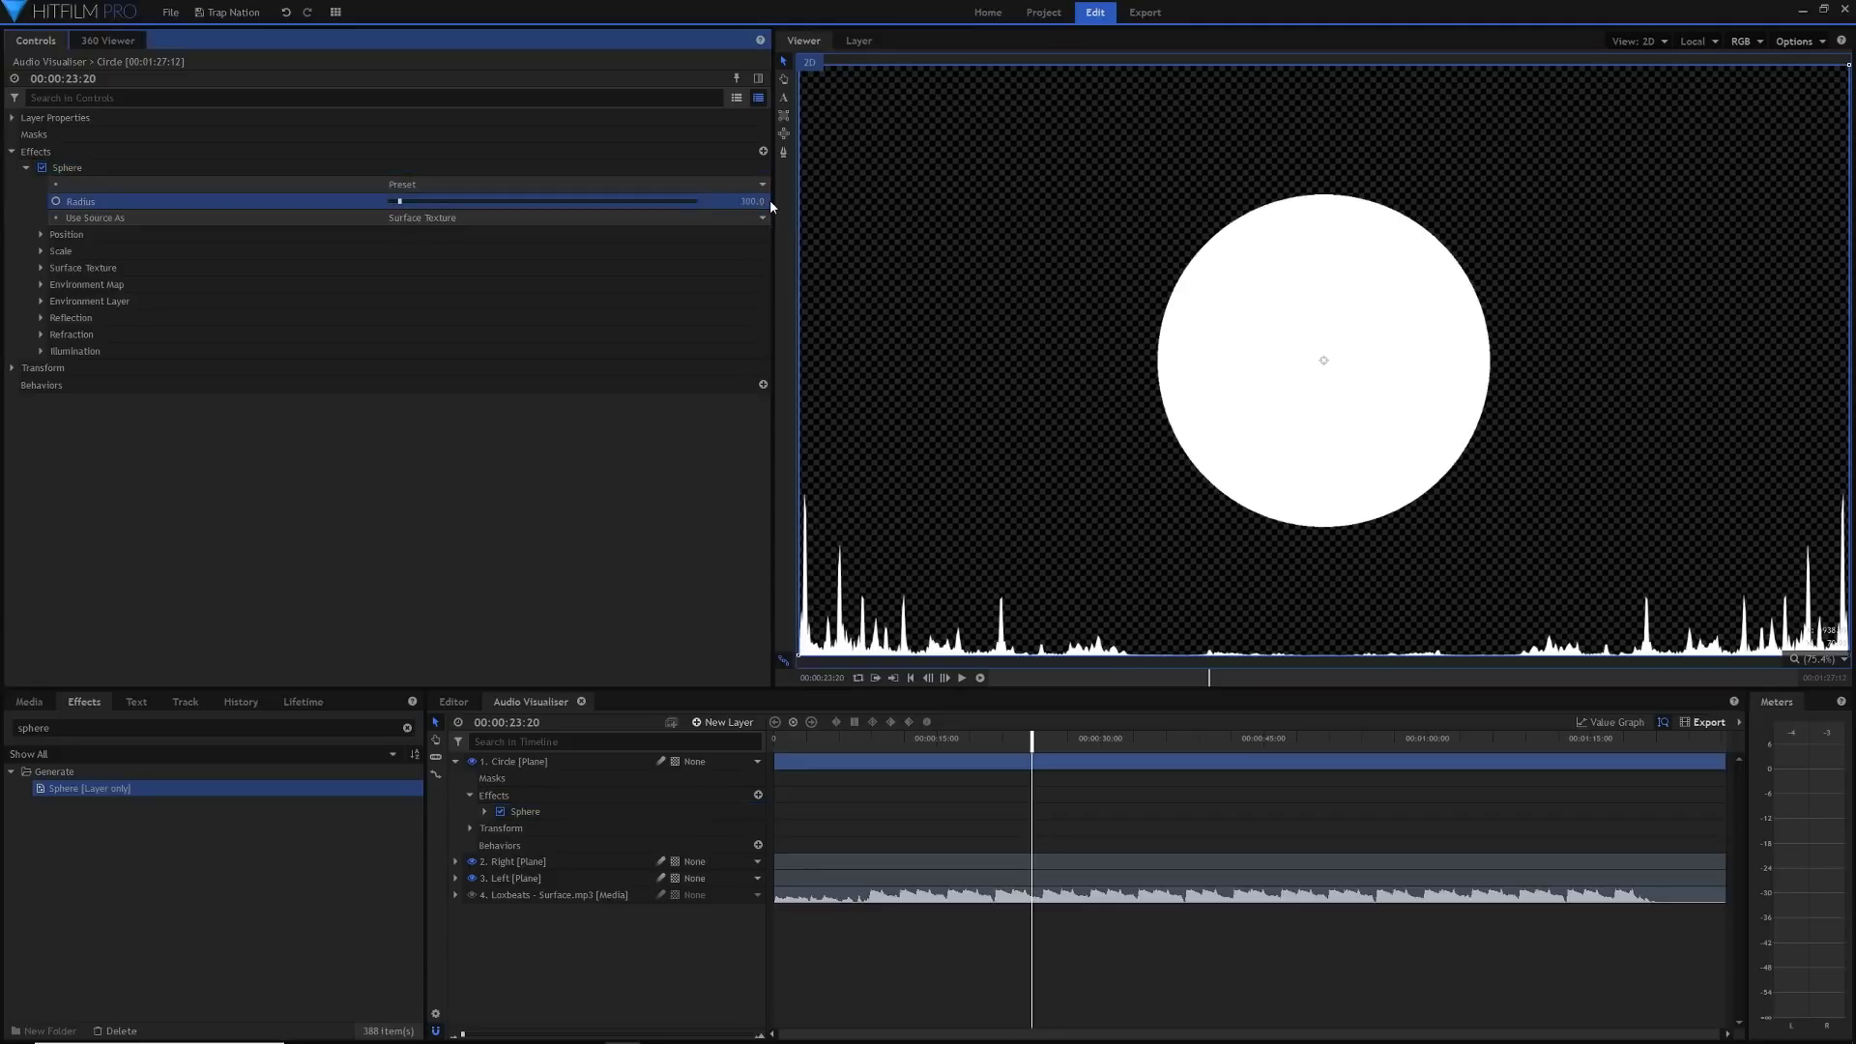
Add the Trap Nation logo image above the Circle layer and mask it with an ellipse spanning the full image
{"action": "left_click", "coordinate": [28, 701]}
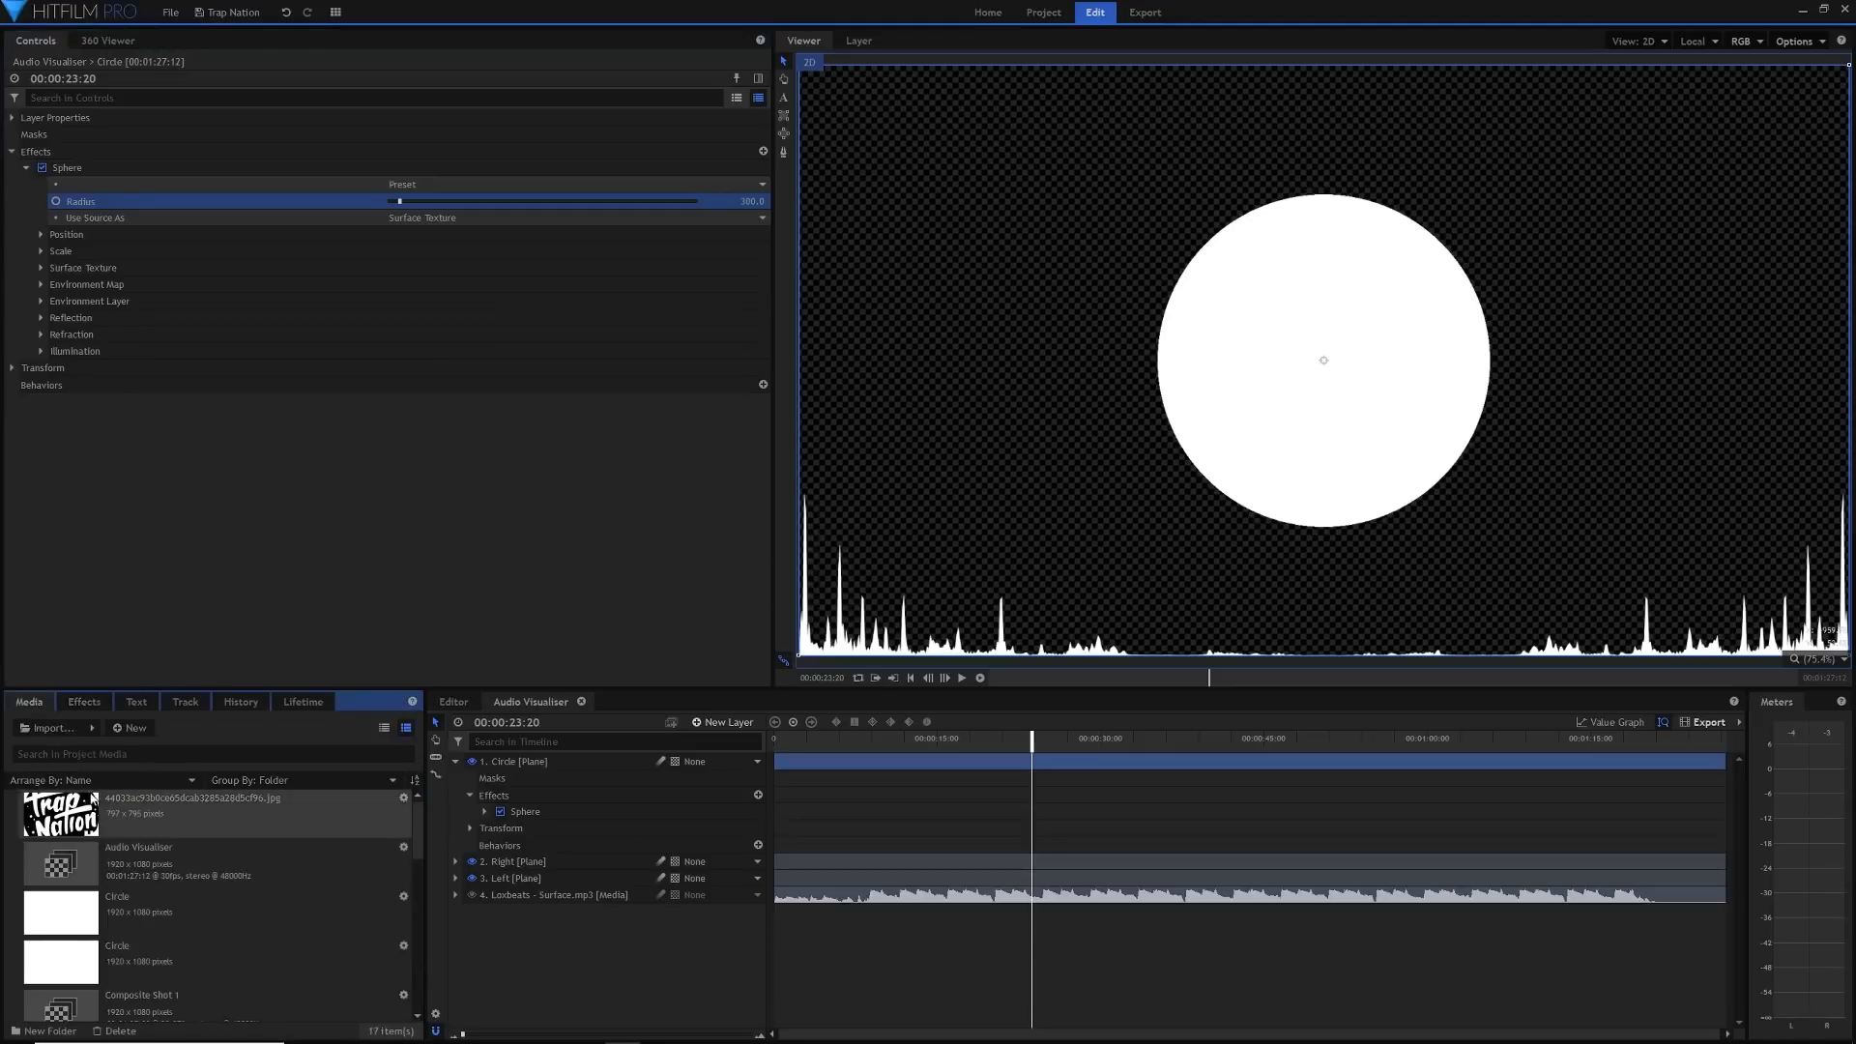
{"action": "left_click_drag", "start_coordinate": [583, 776], "coordinate": [583, 774]}
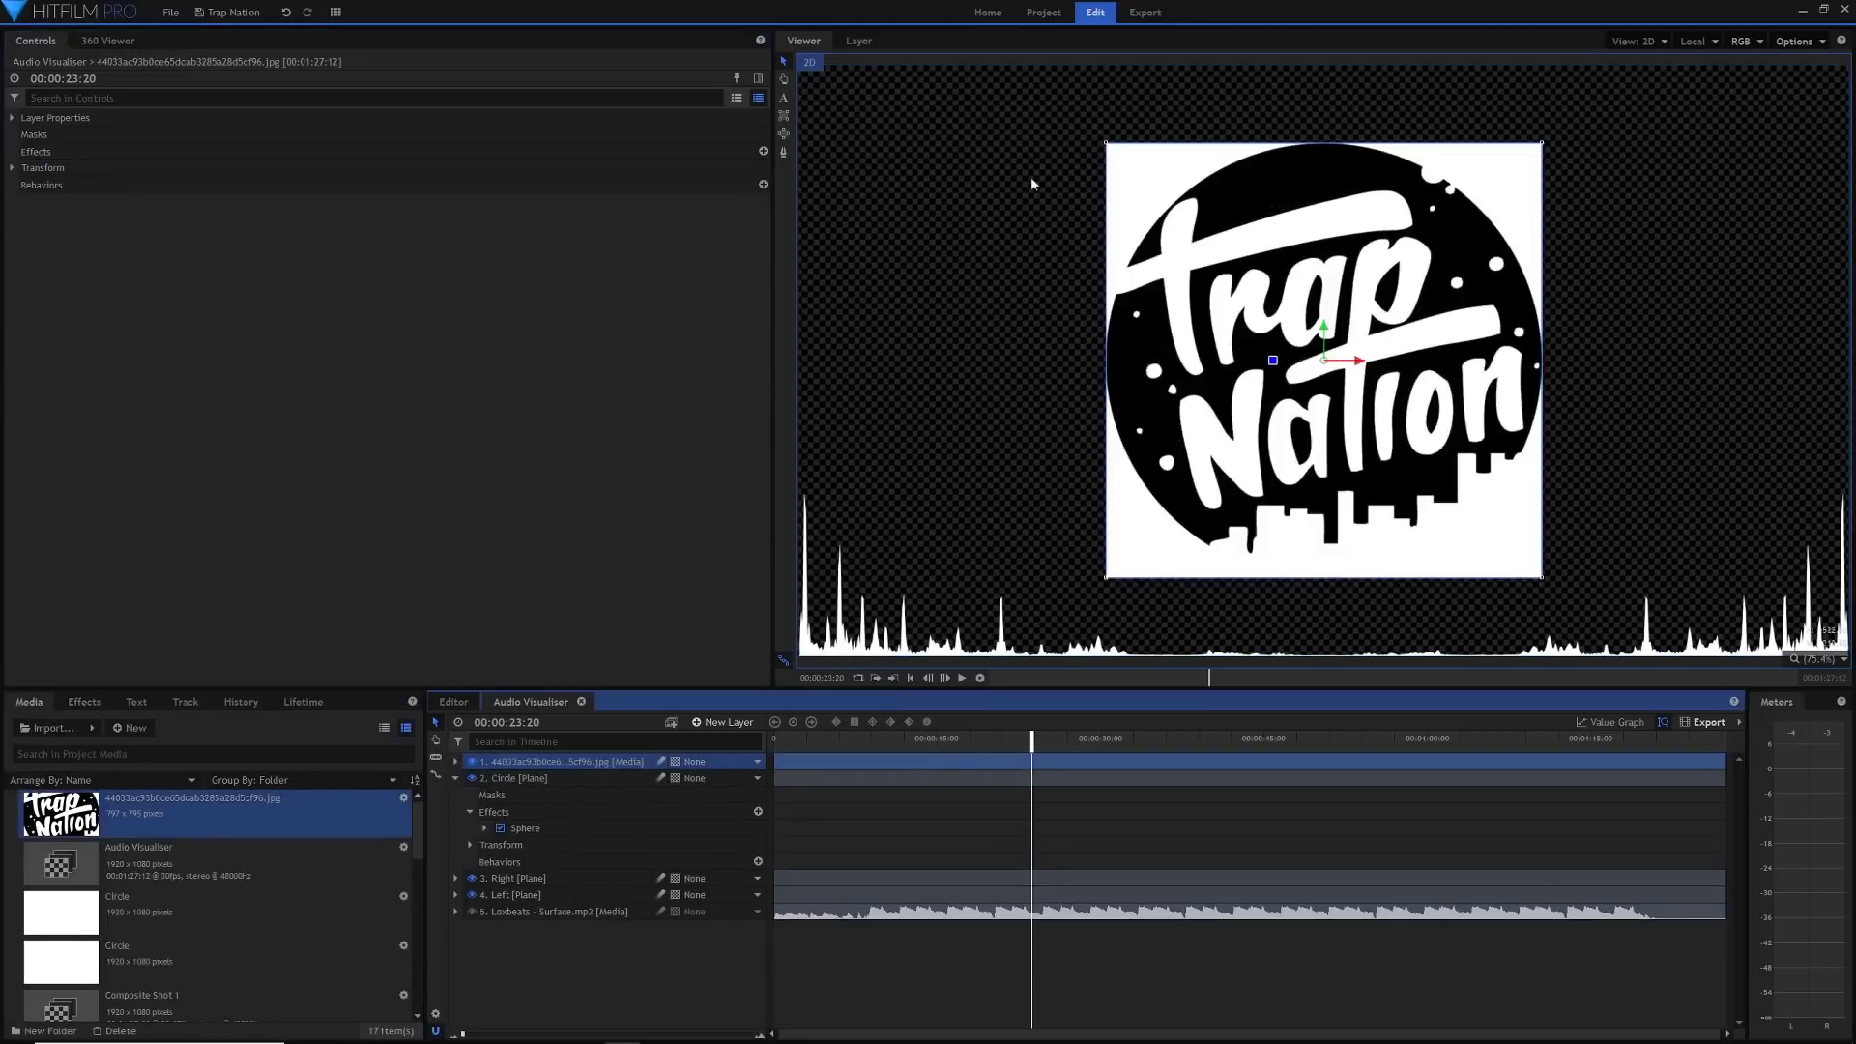
{"action": "left_click", "coordinate": [784, 136]}
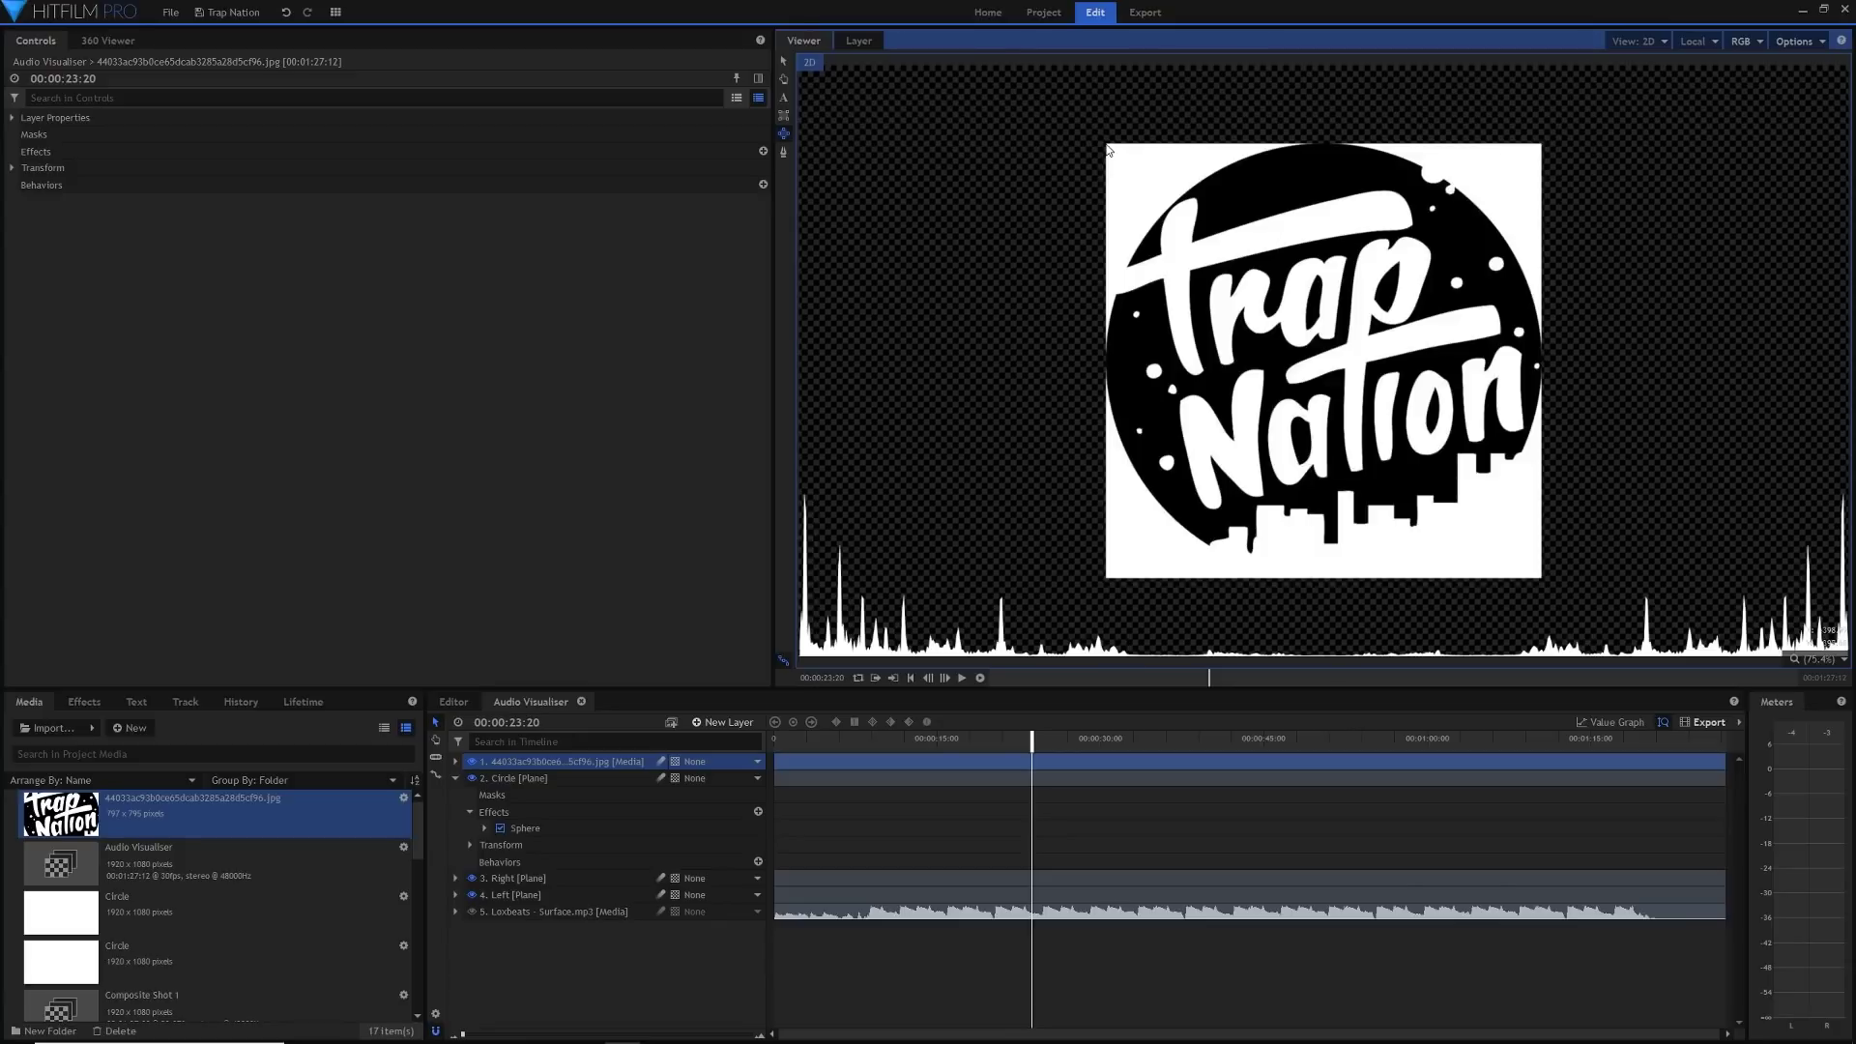
{"action": "left_click_drag", "start_coordinate": [1109, 150], "coordinate": [1542, 580]}
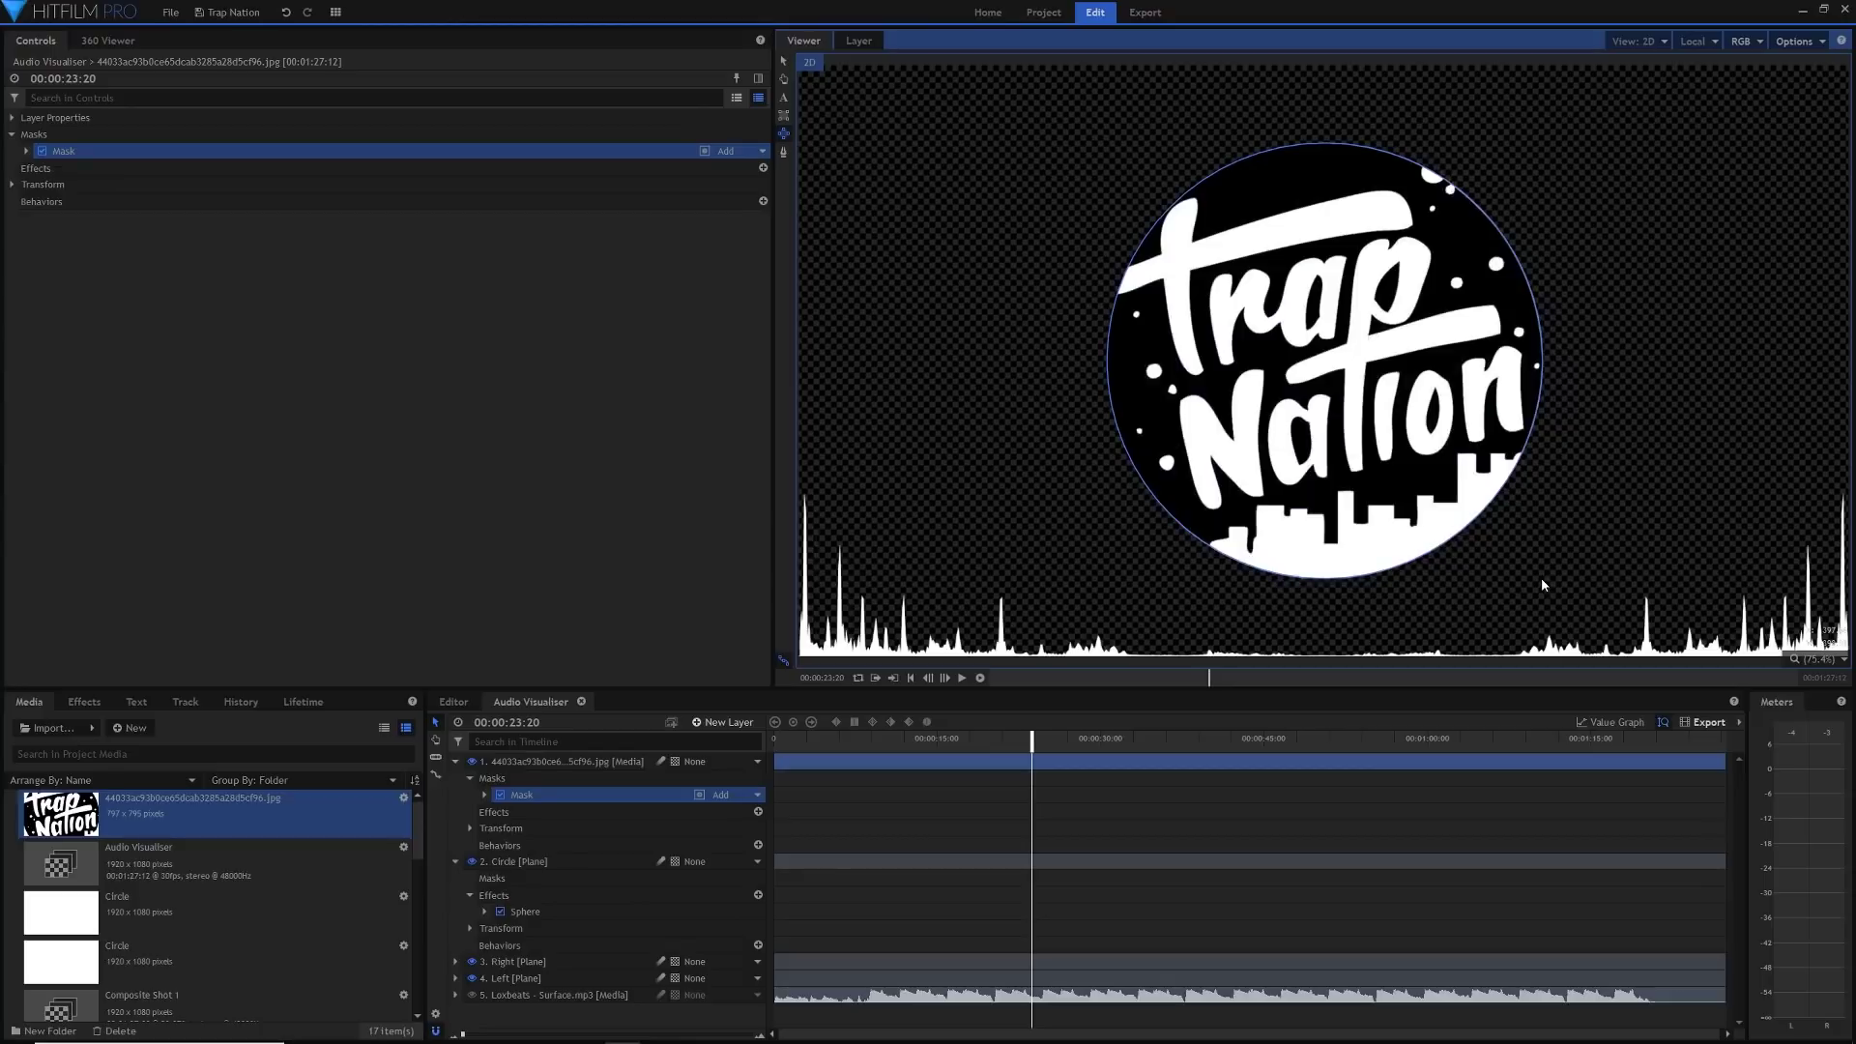
{"action": "left_click", "coordinate": [783, 61]}
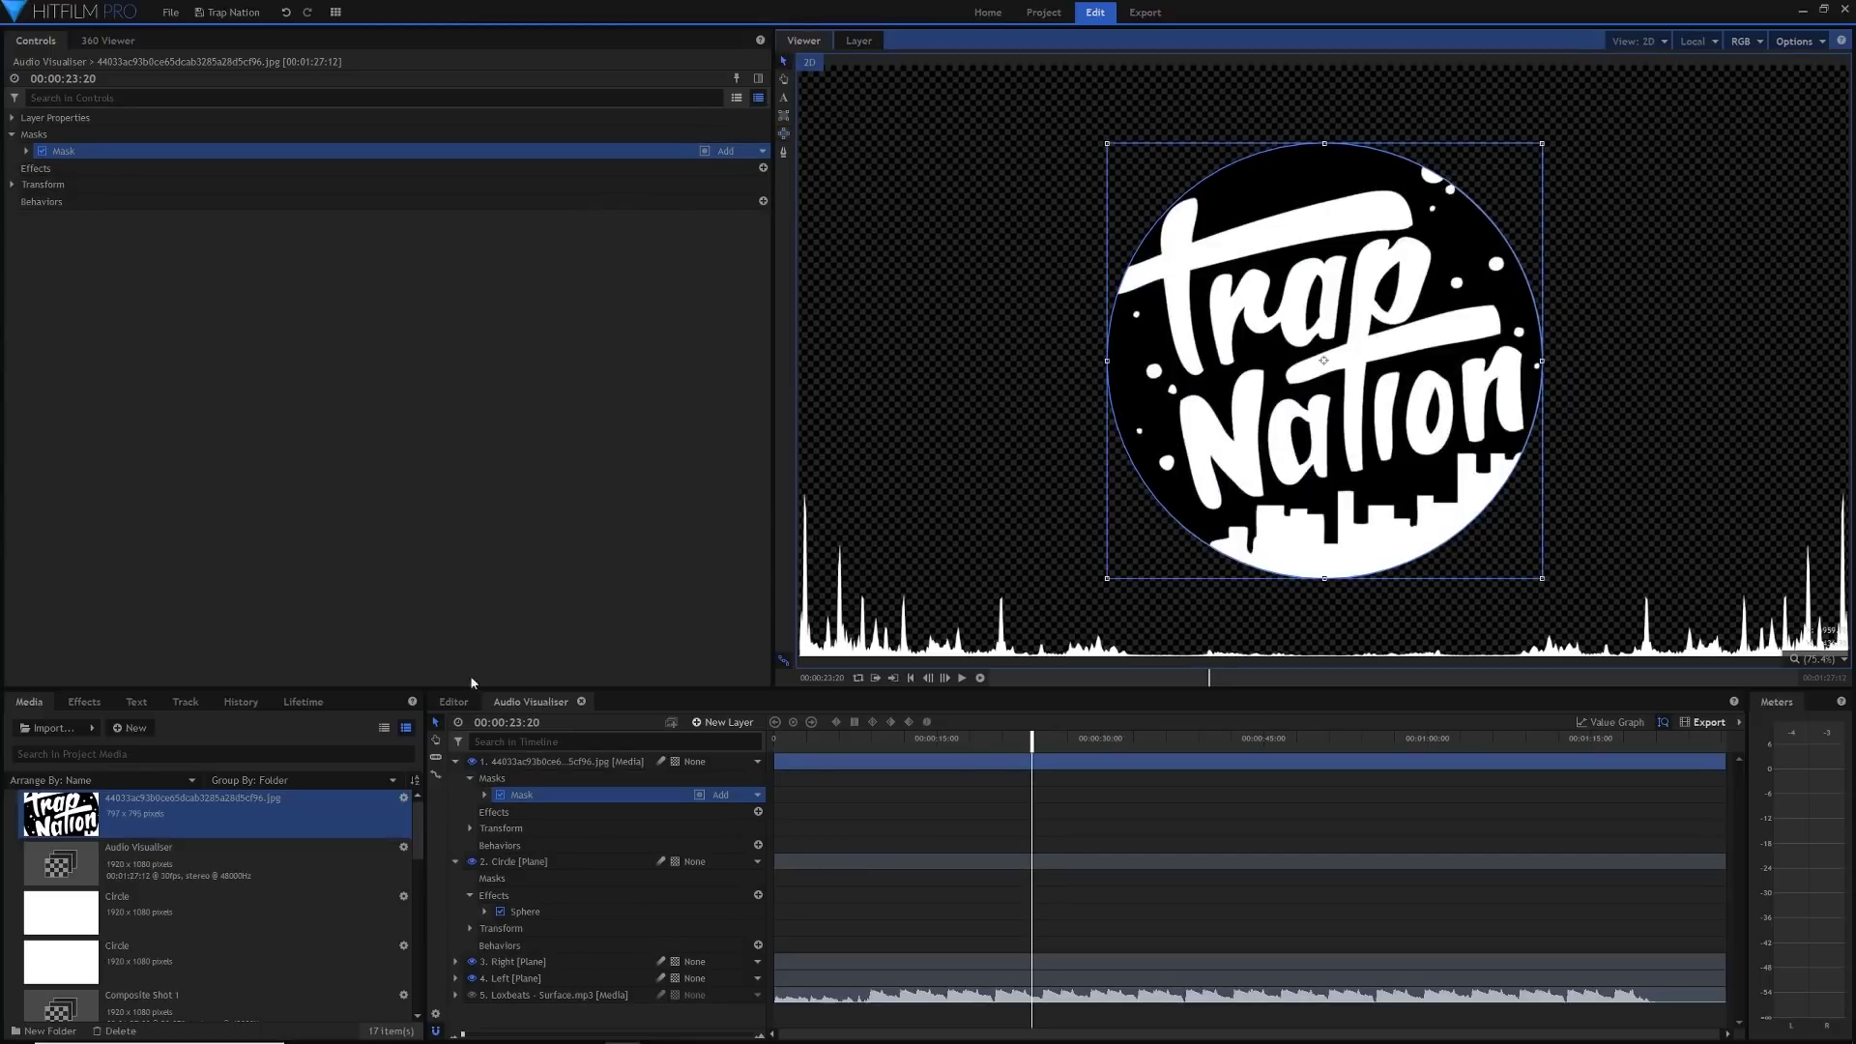
Scale the masked logo layer down to 71% so it fits inside the white circle
{"action": "left_click", "coordinate": [12, 184]}
{"action": "left_click_drag", "start_coordinate": [708, 249], "coordinate": [677, 249]}
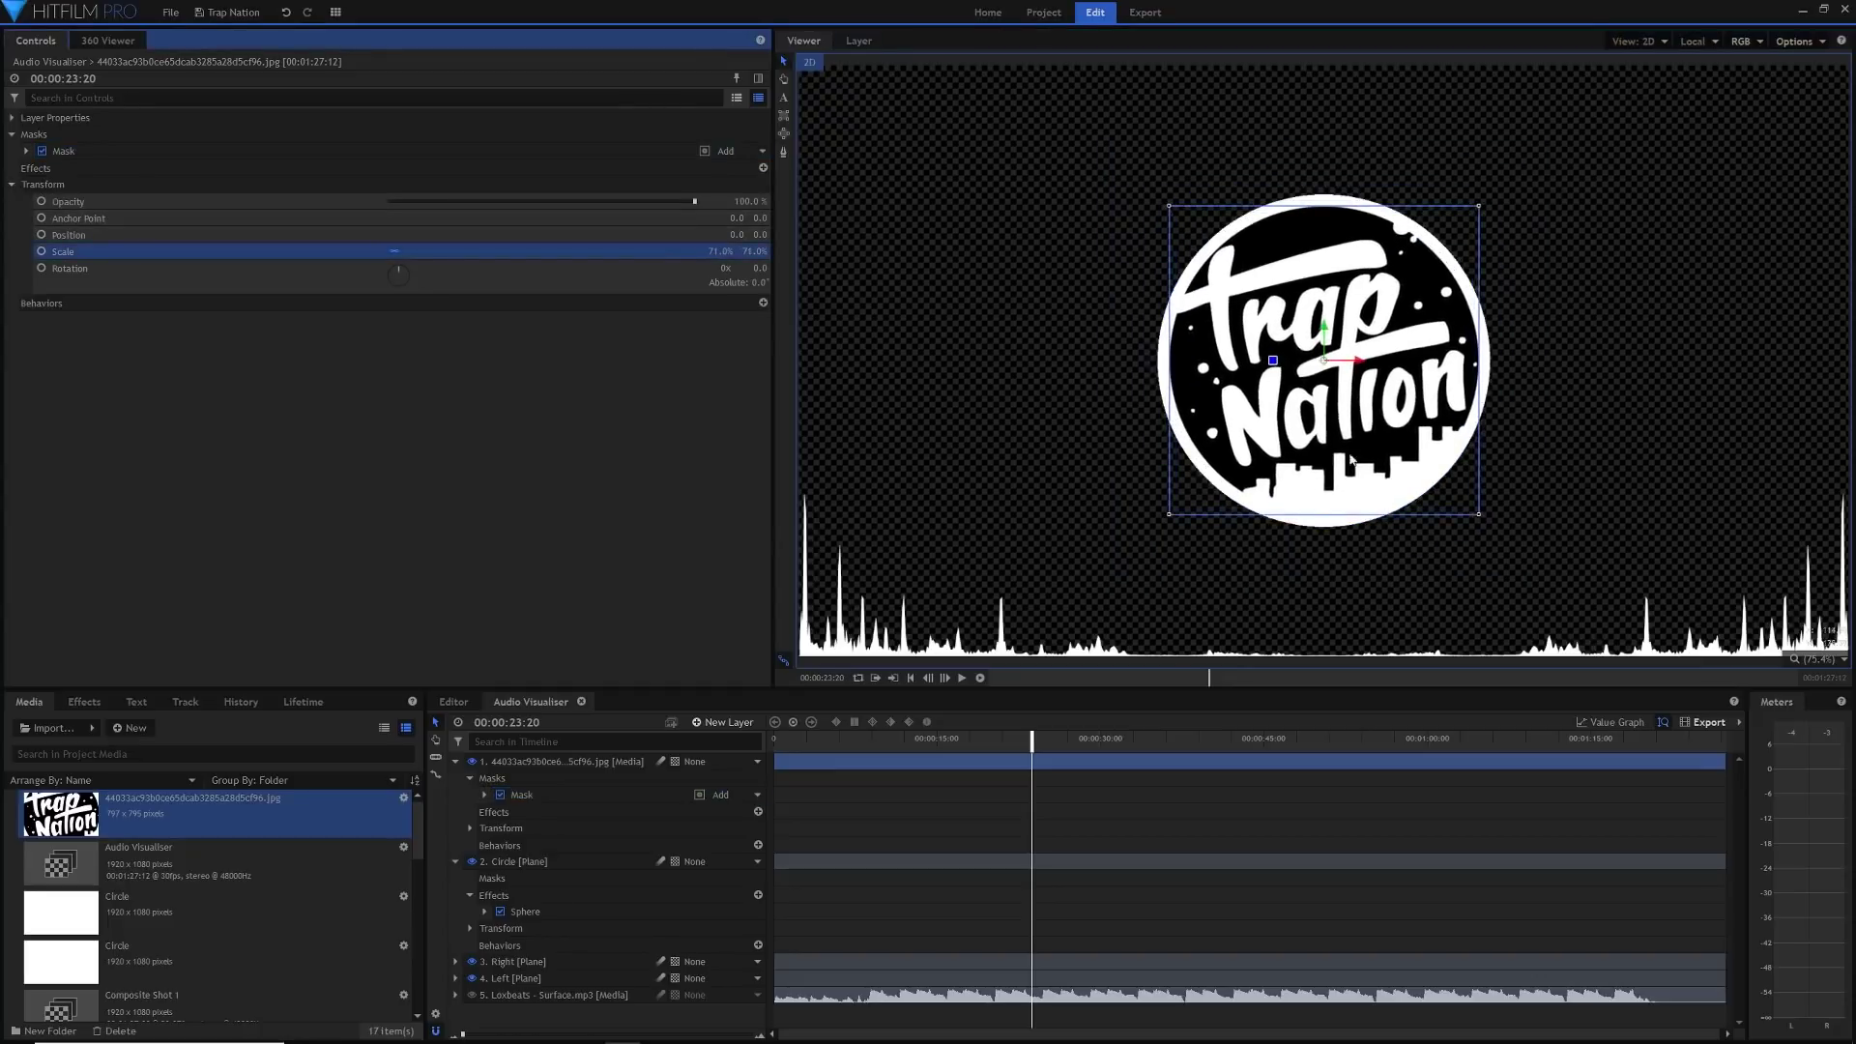
{"action": "left_click", "coordinate": [868, 806]}
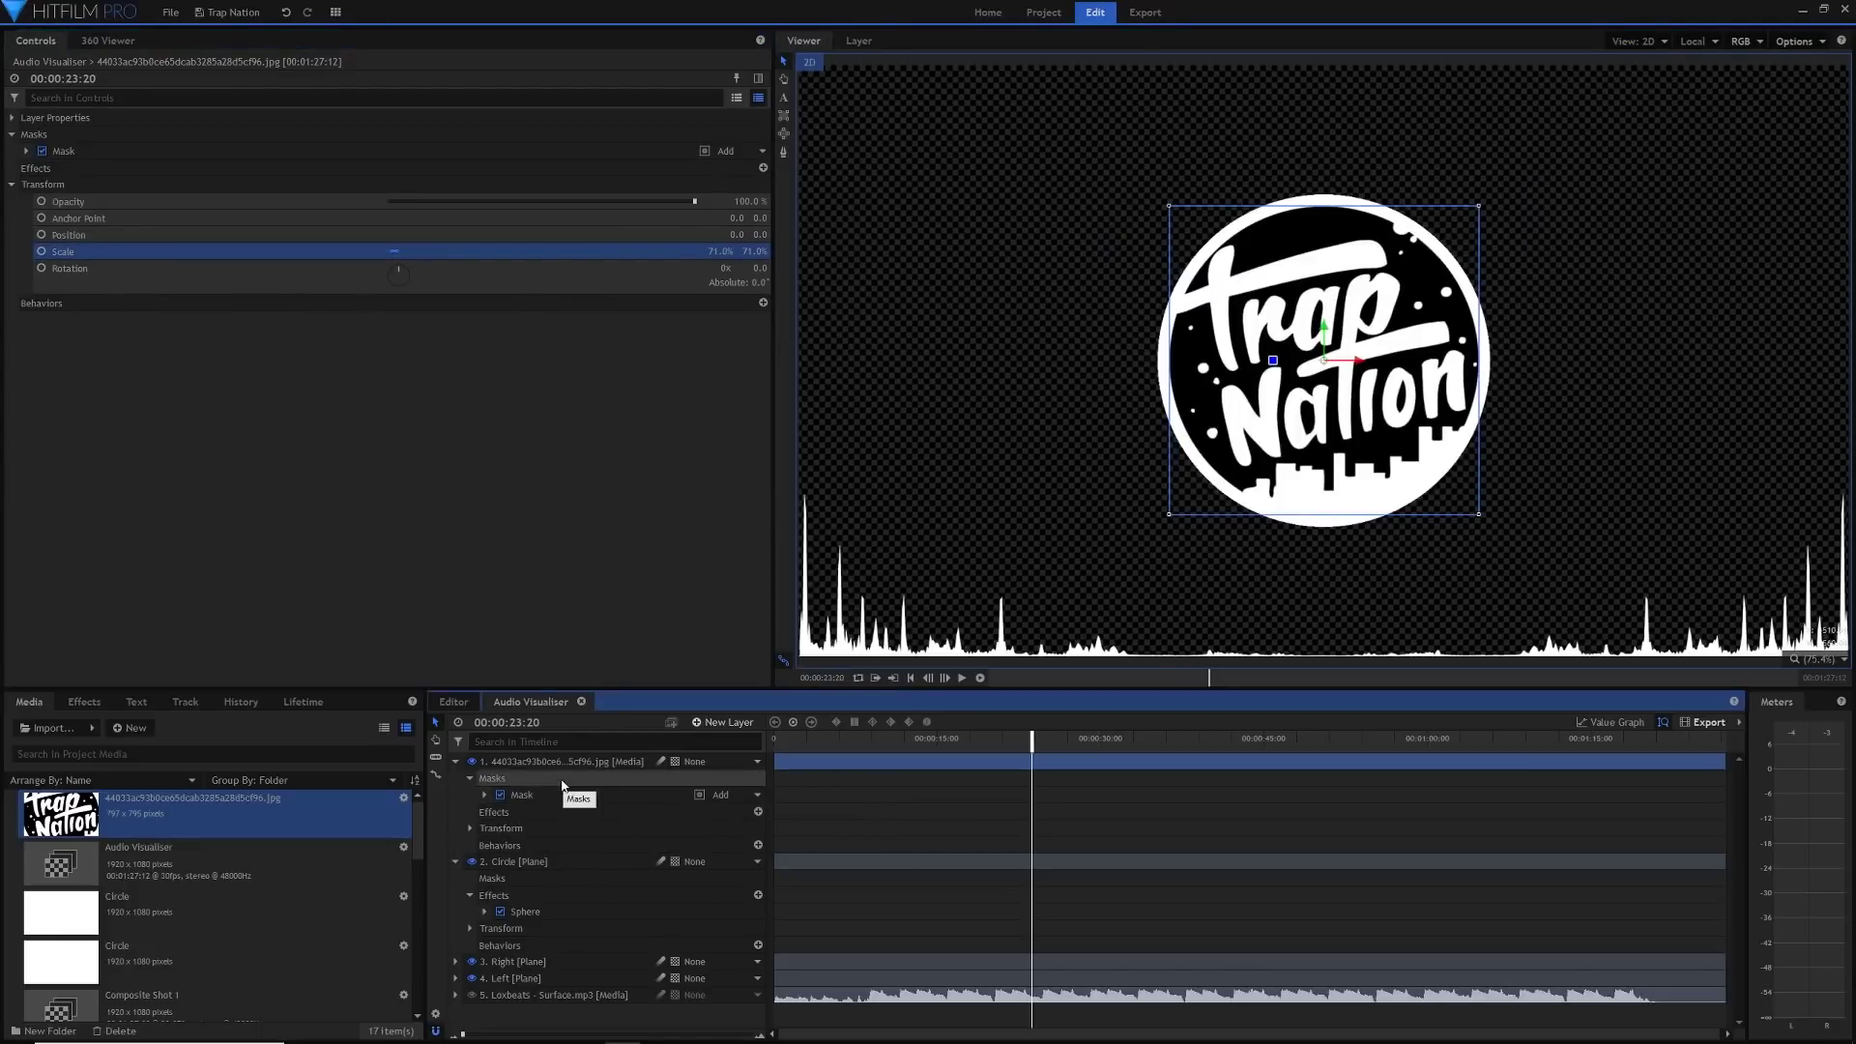
Parent the logo layer to the Circle plane and test moving the circle with the logo attached
{"action": "left_click", "coordinate": [744, 763]}
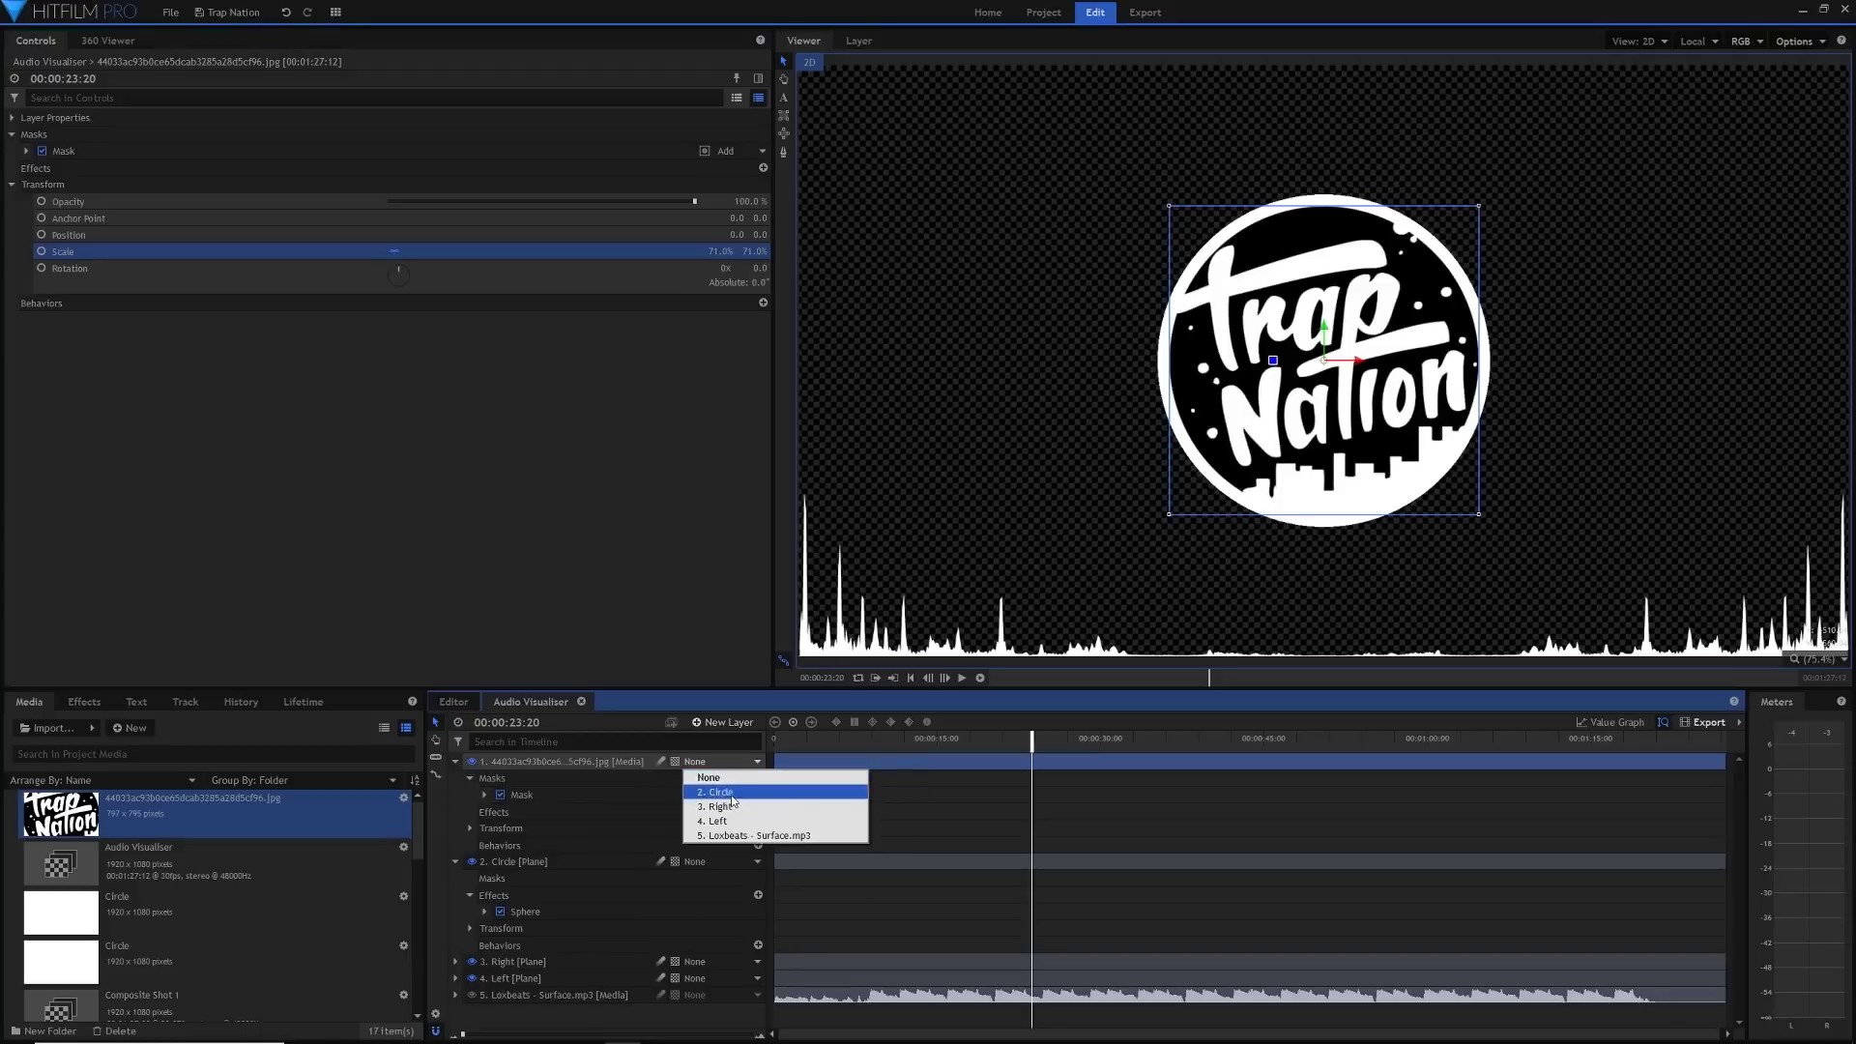
{"action": "left_click", "coordinate": [732, 794]}
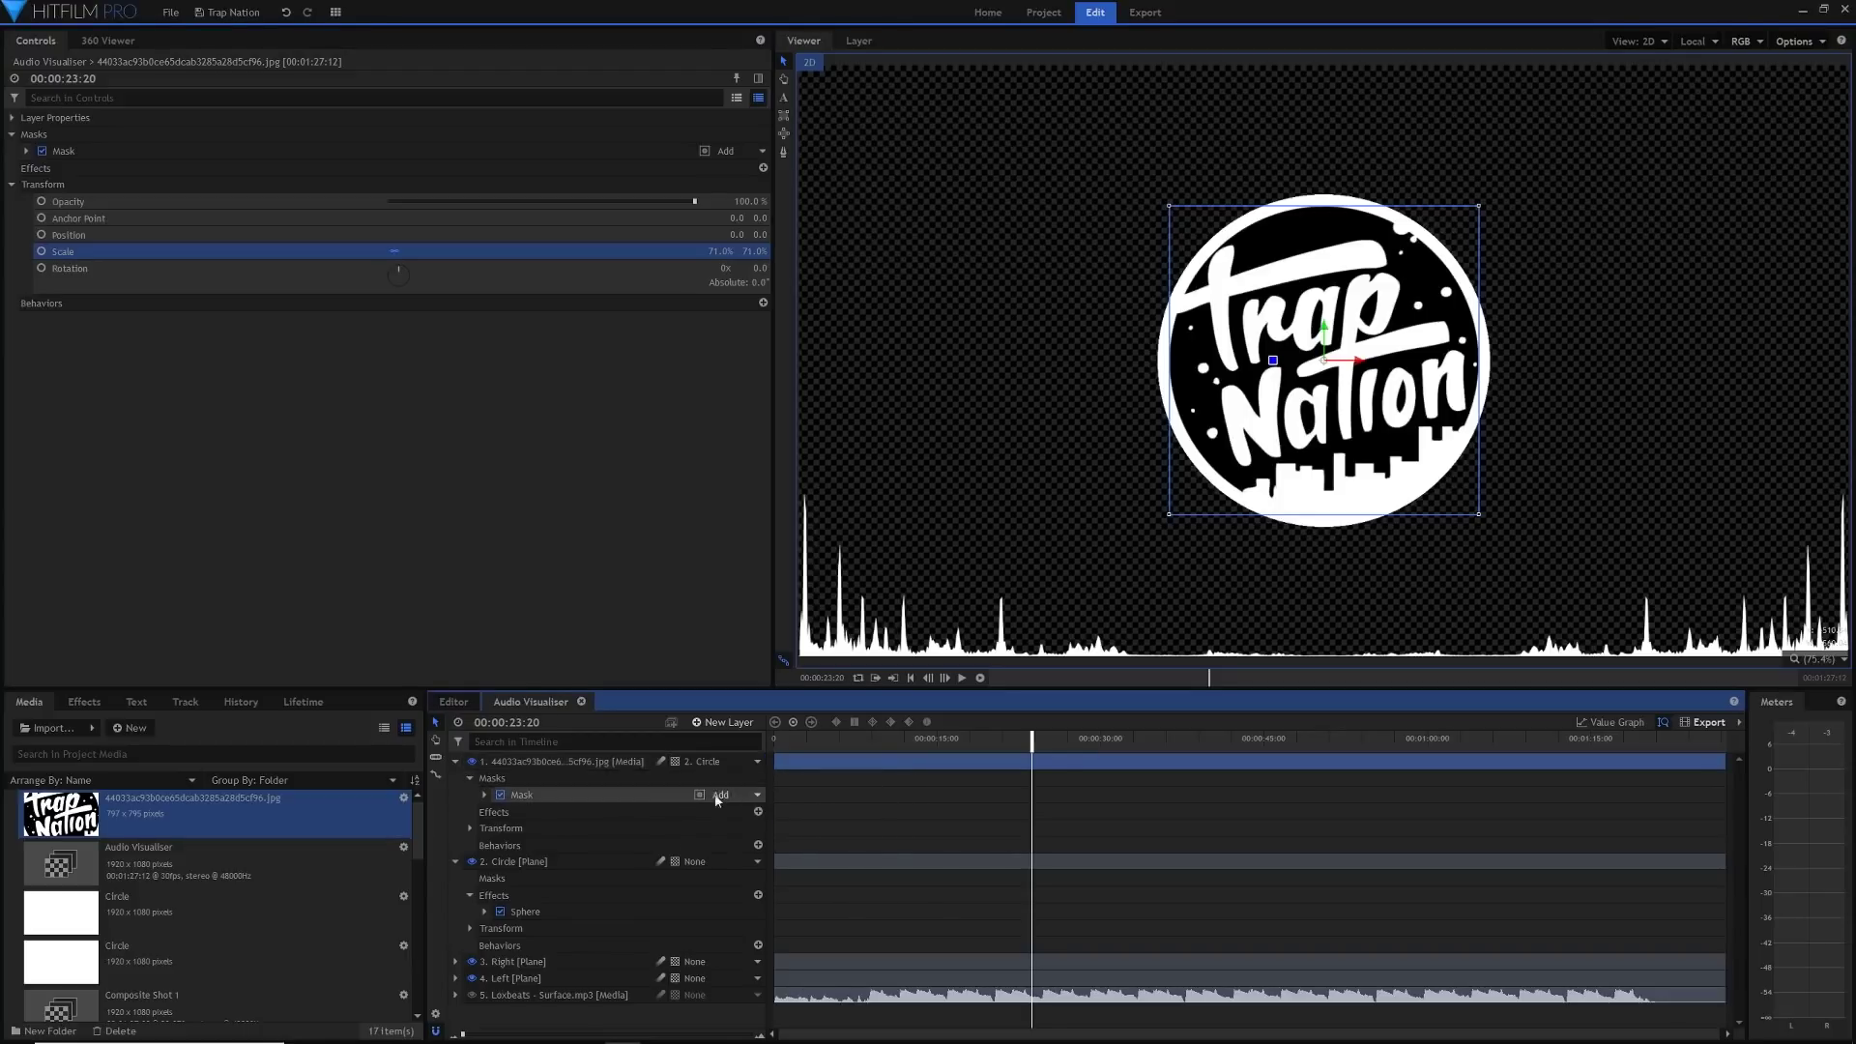
{"action": "left_click", "coordinate": [554, 861]}
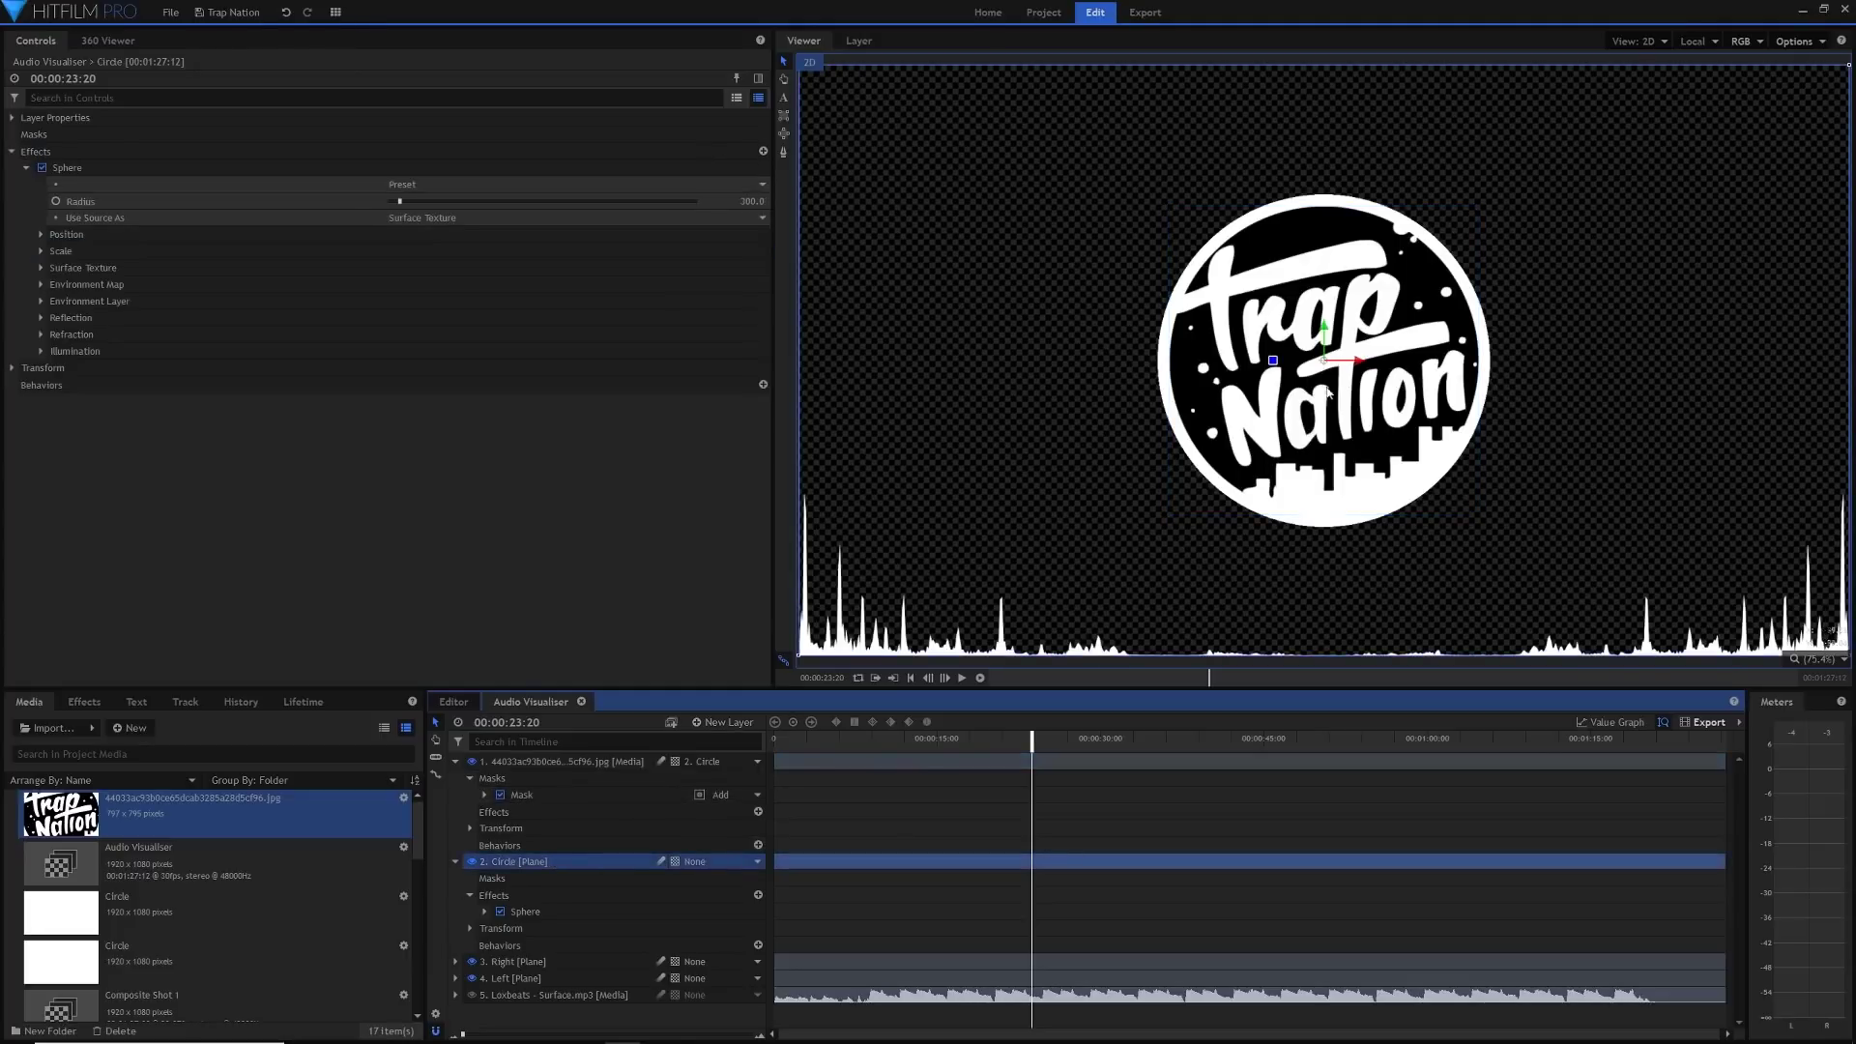
{"action": "left_click_drag", "start_coordinate": [1323, 364], "coordinate": [1374, 335]}
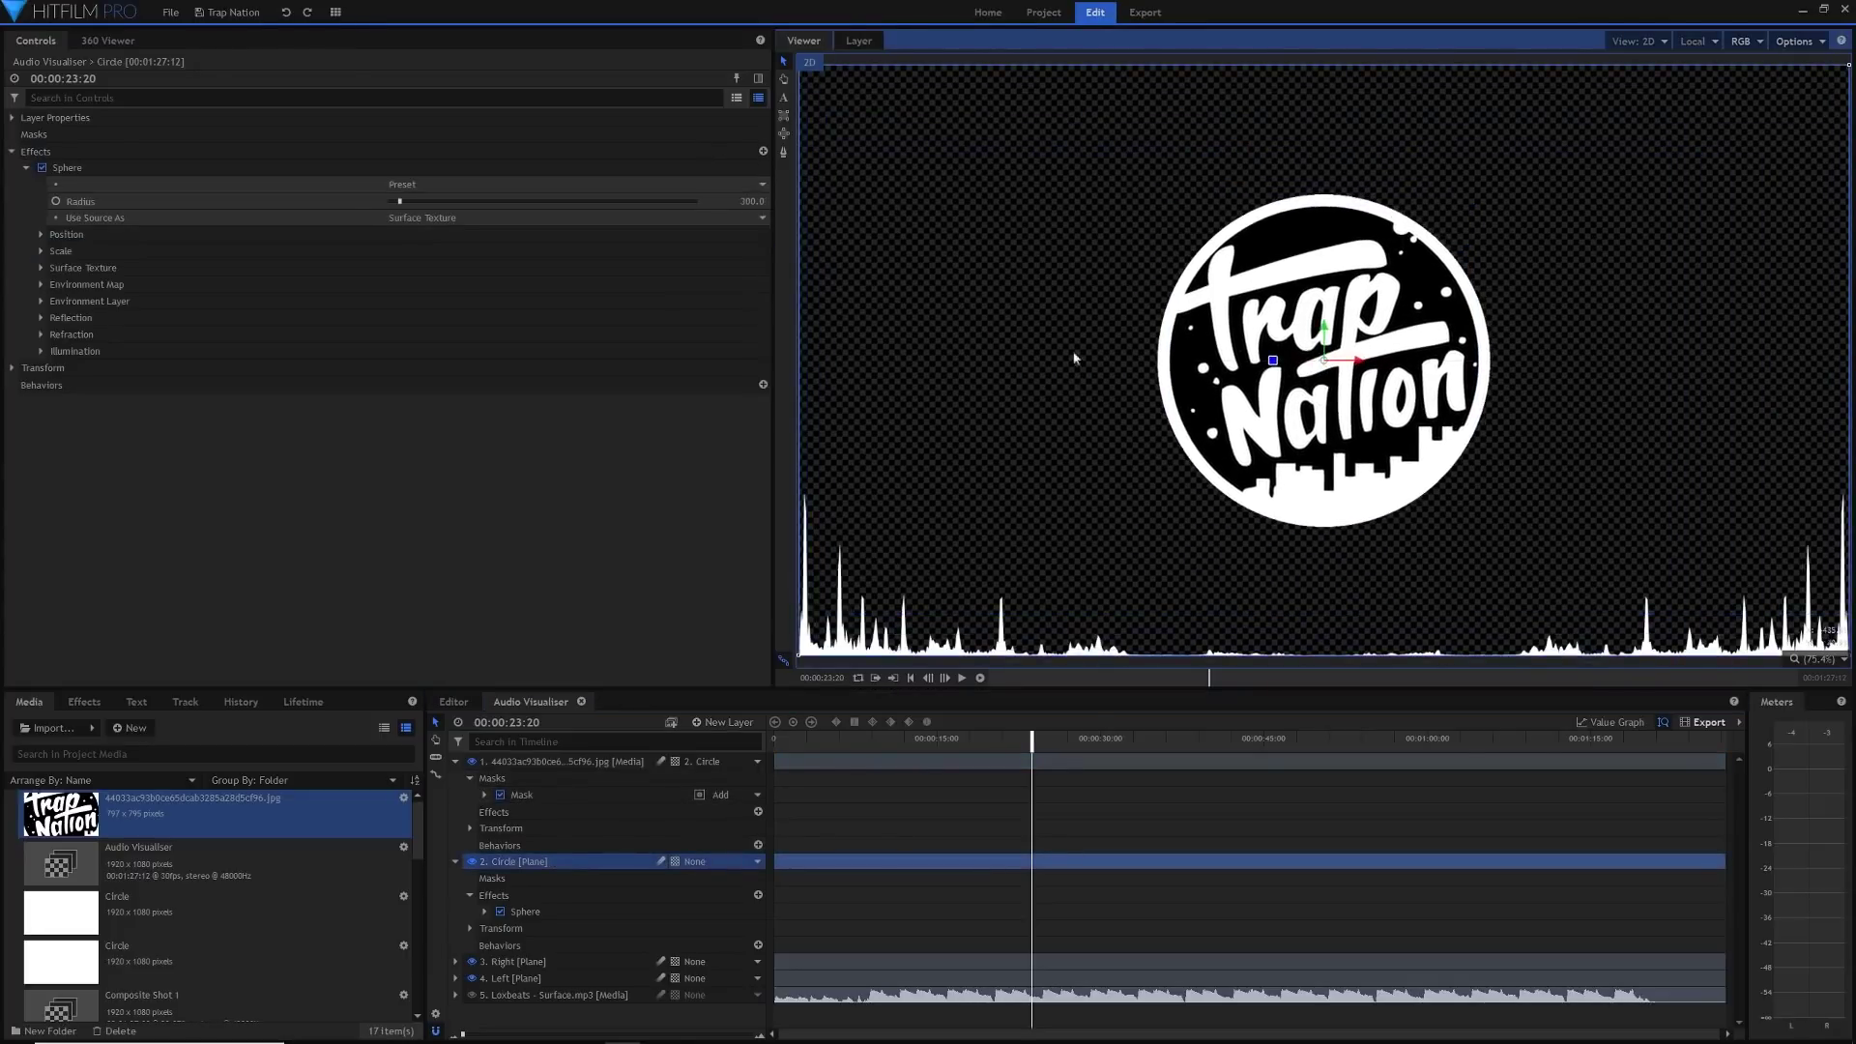
Collapse the logo layer's properties and play back the composite shot to about 00:00:25:14
{"action": "left_click", "coordinate": [456, 762]}
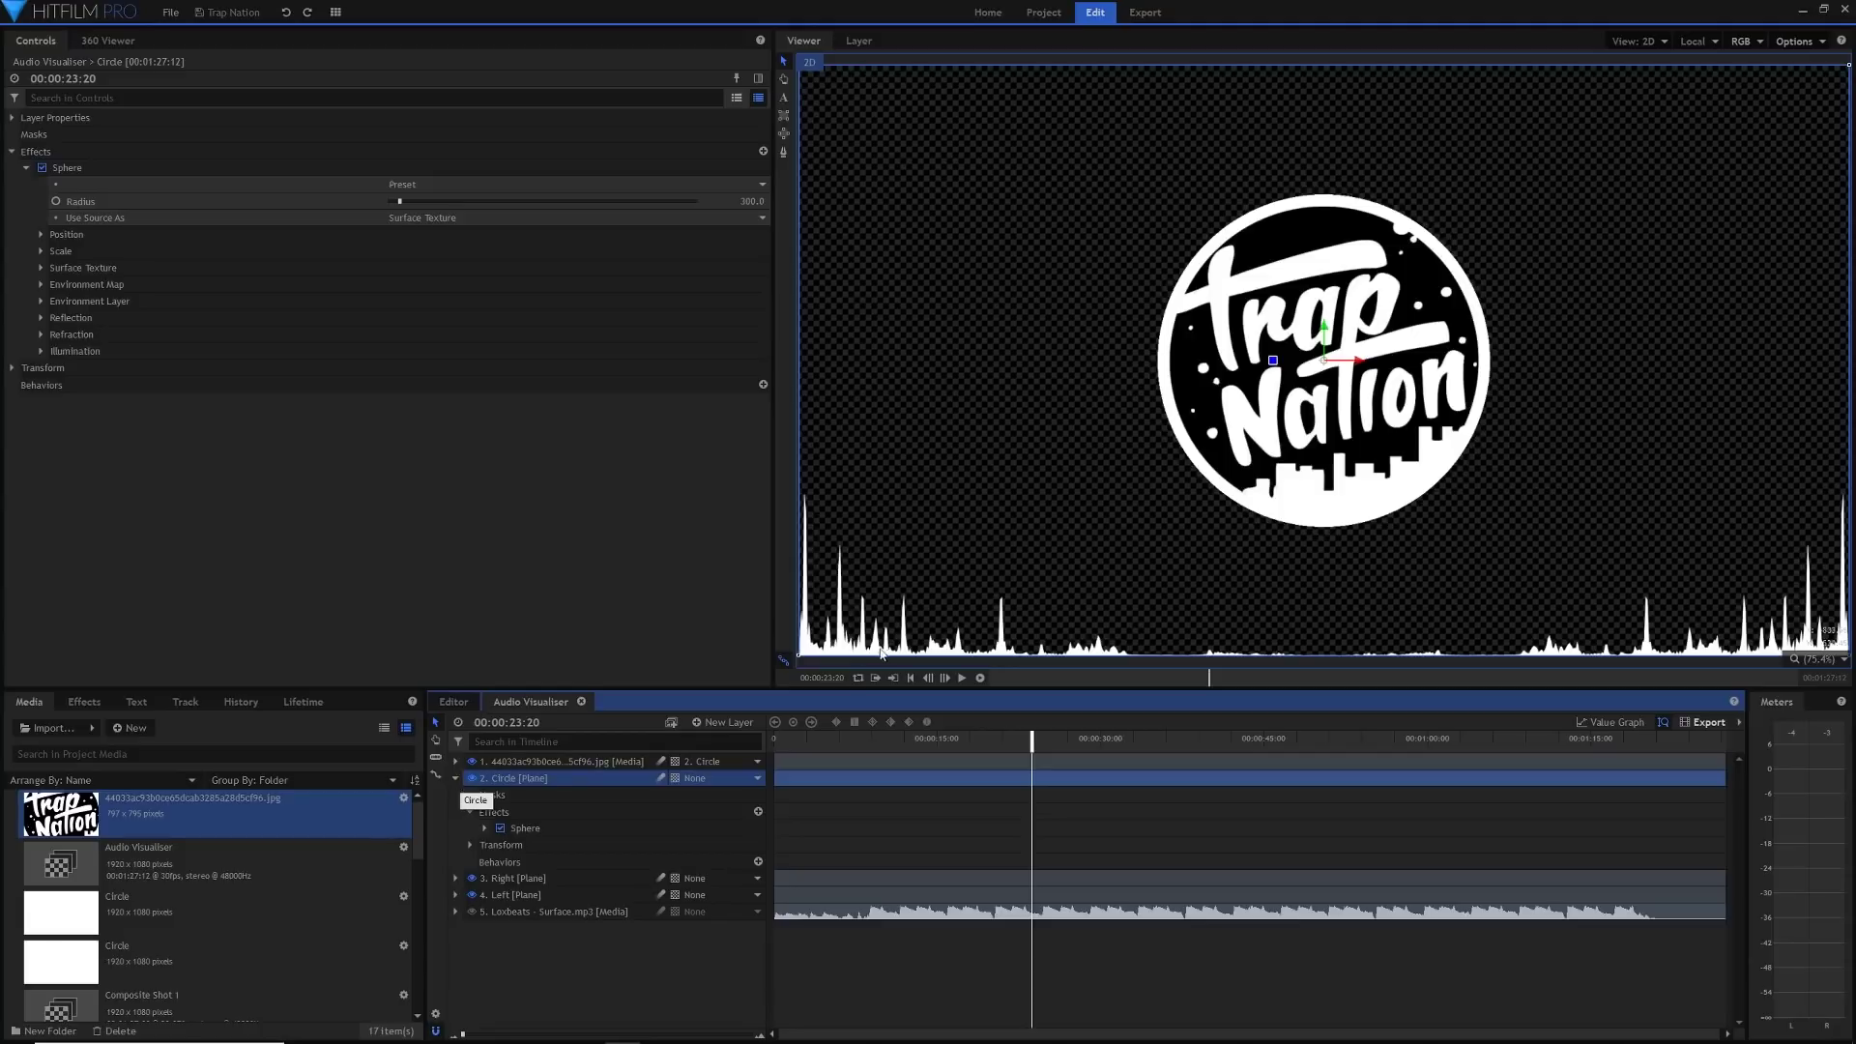
{"action": "key", "text": "space"}
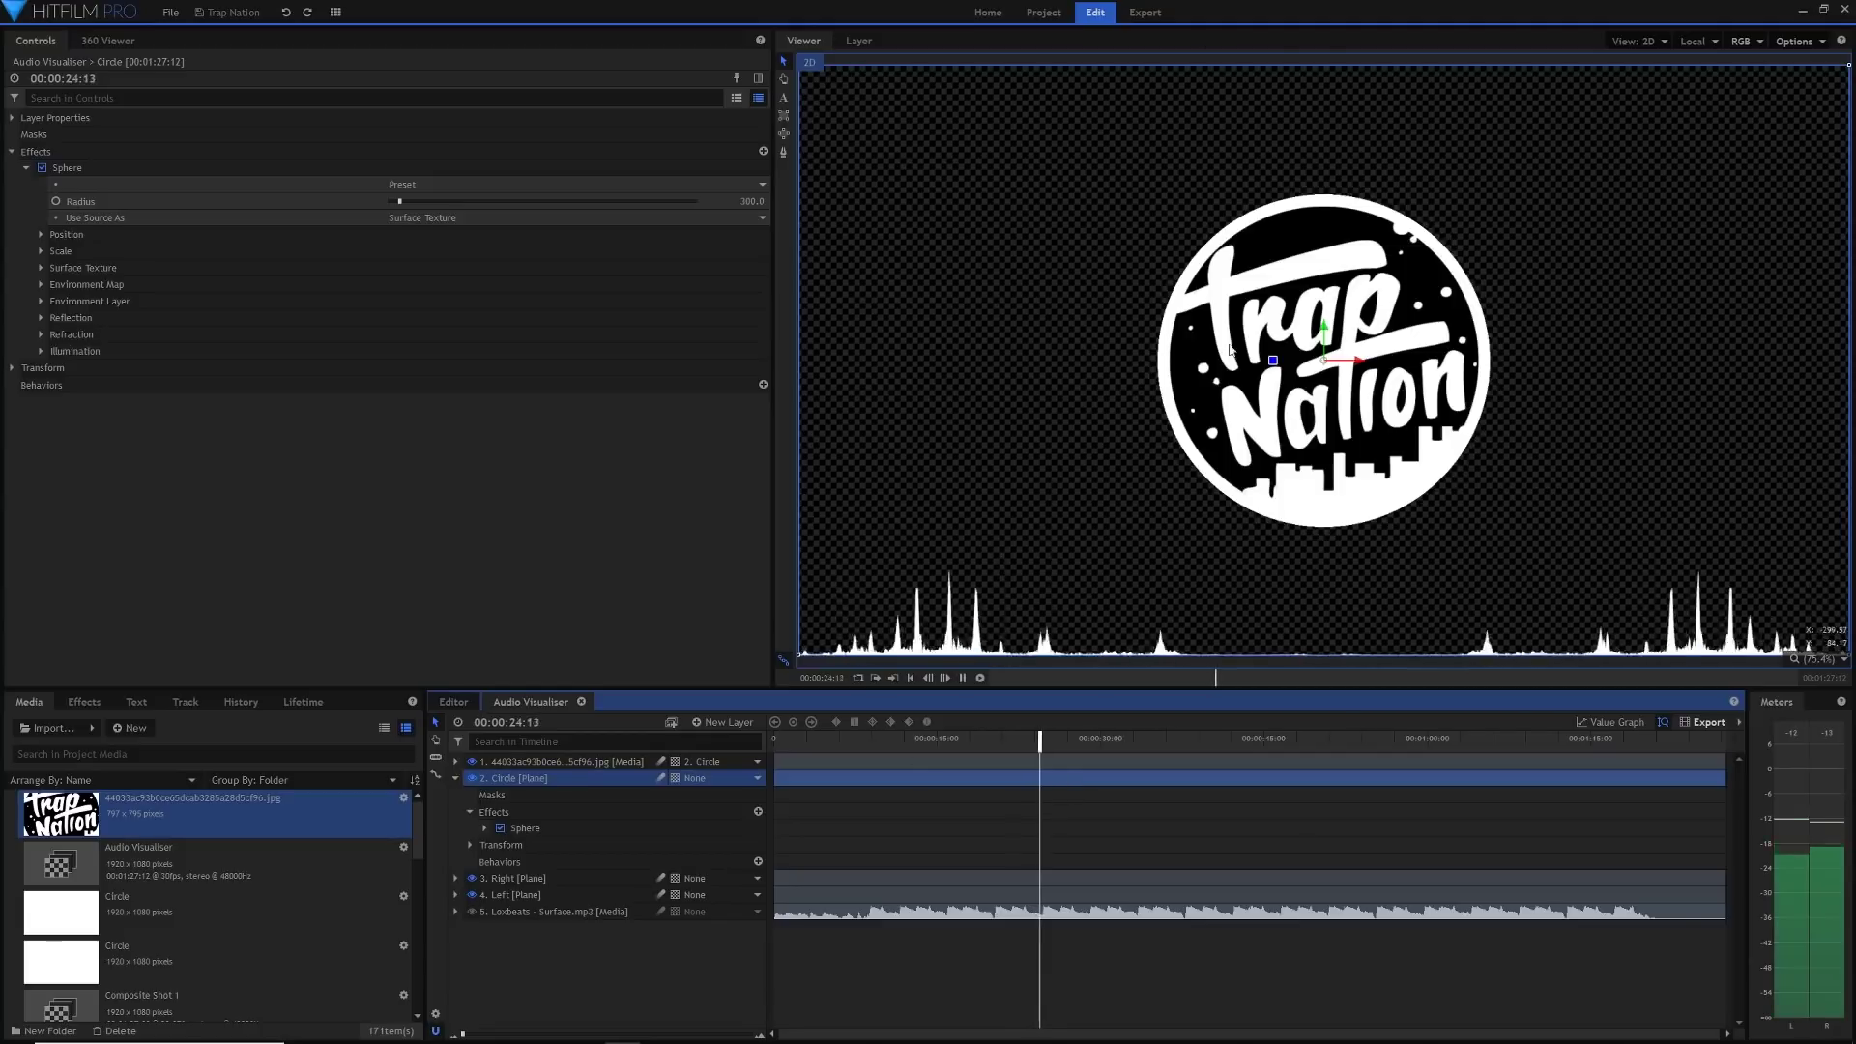
{"action": "key", "text": "space"}
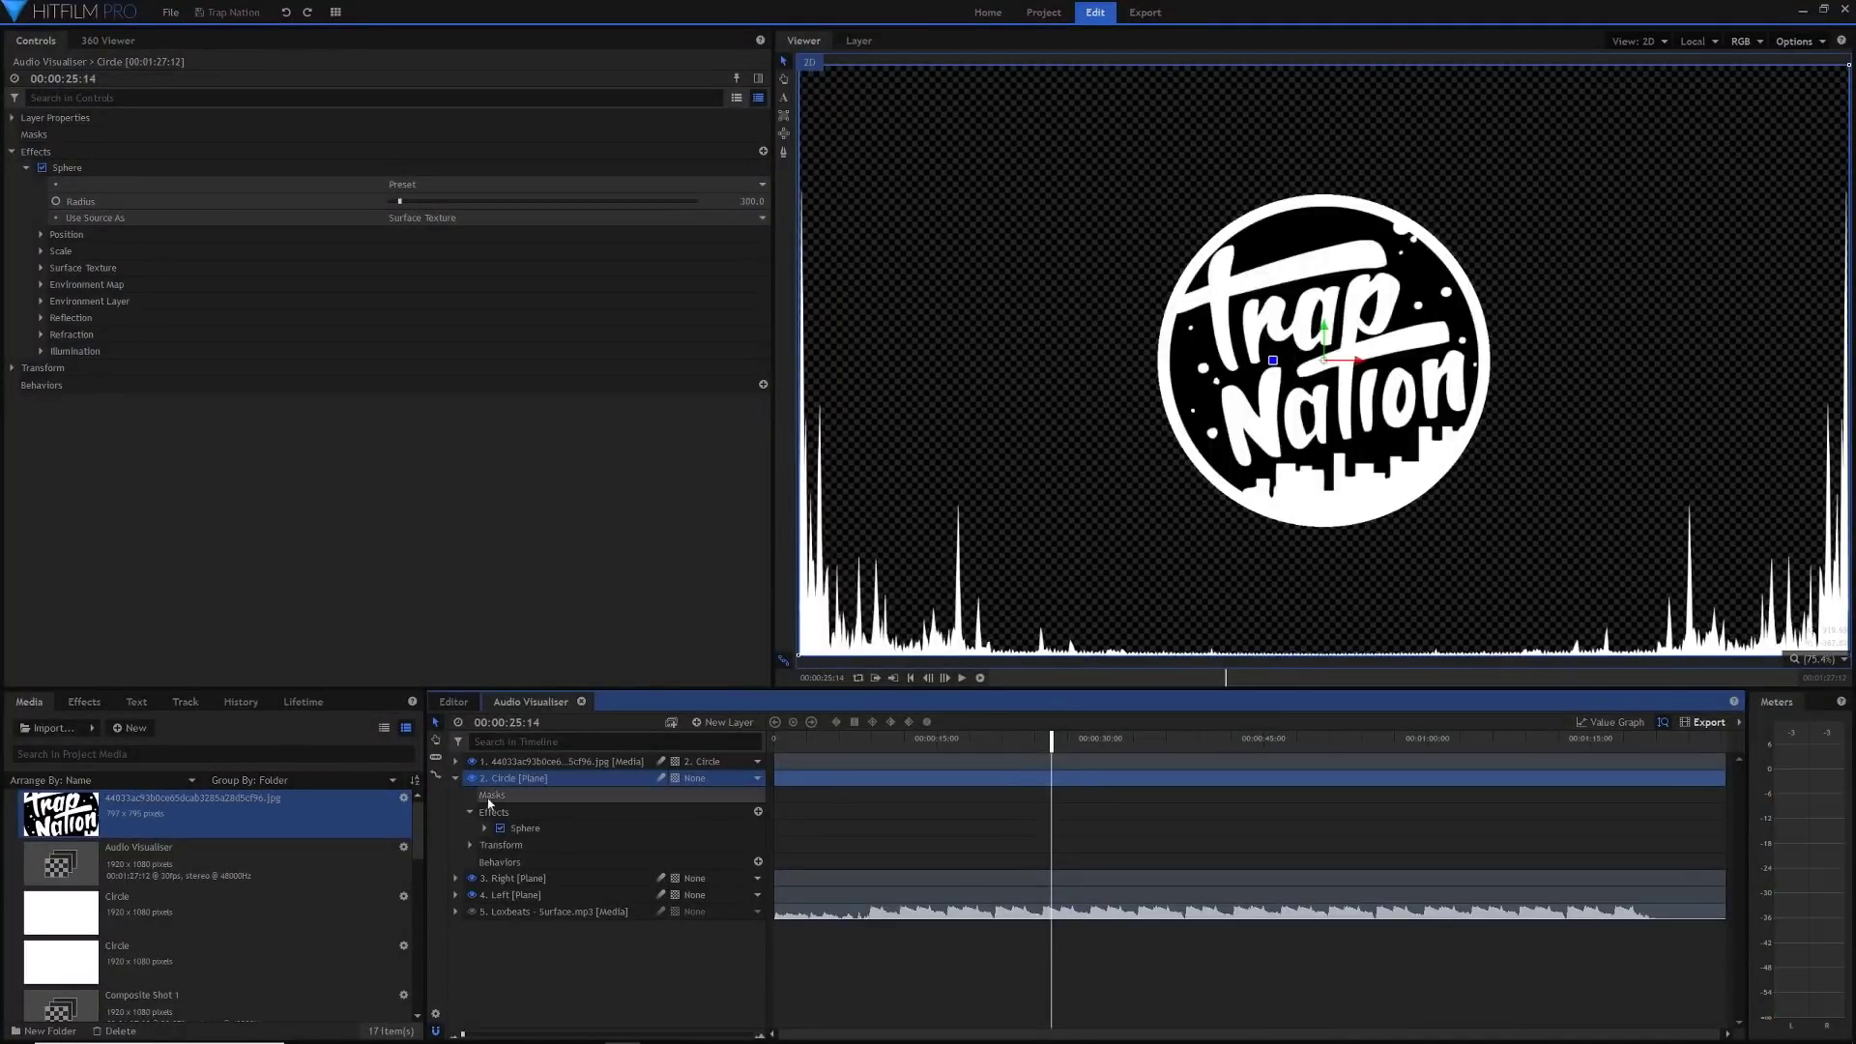
Add a new grade layer and place it between the Circle and Right planes
{"action": "left_click", "coordinate": [455, 778]}
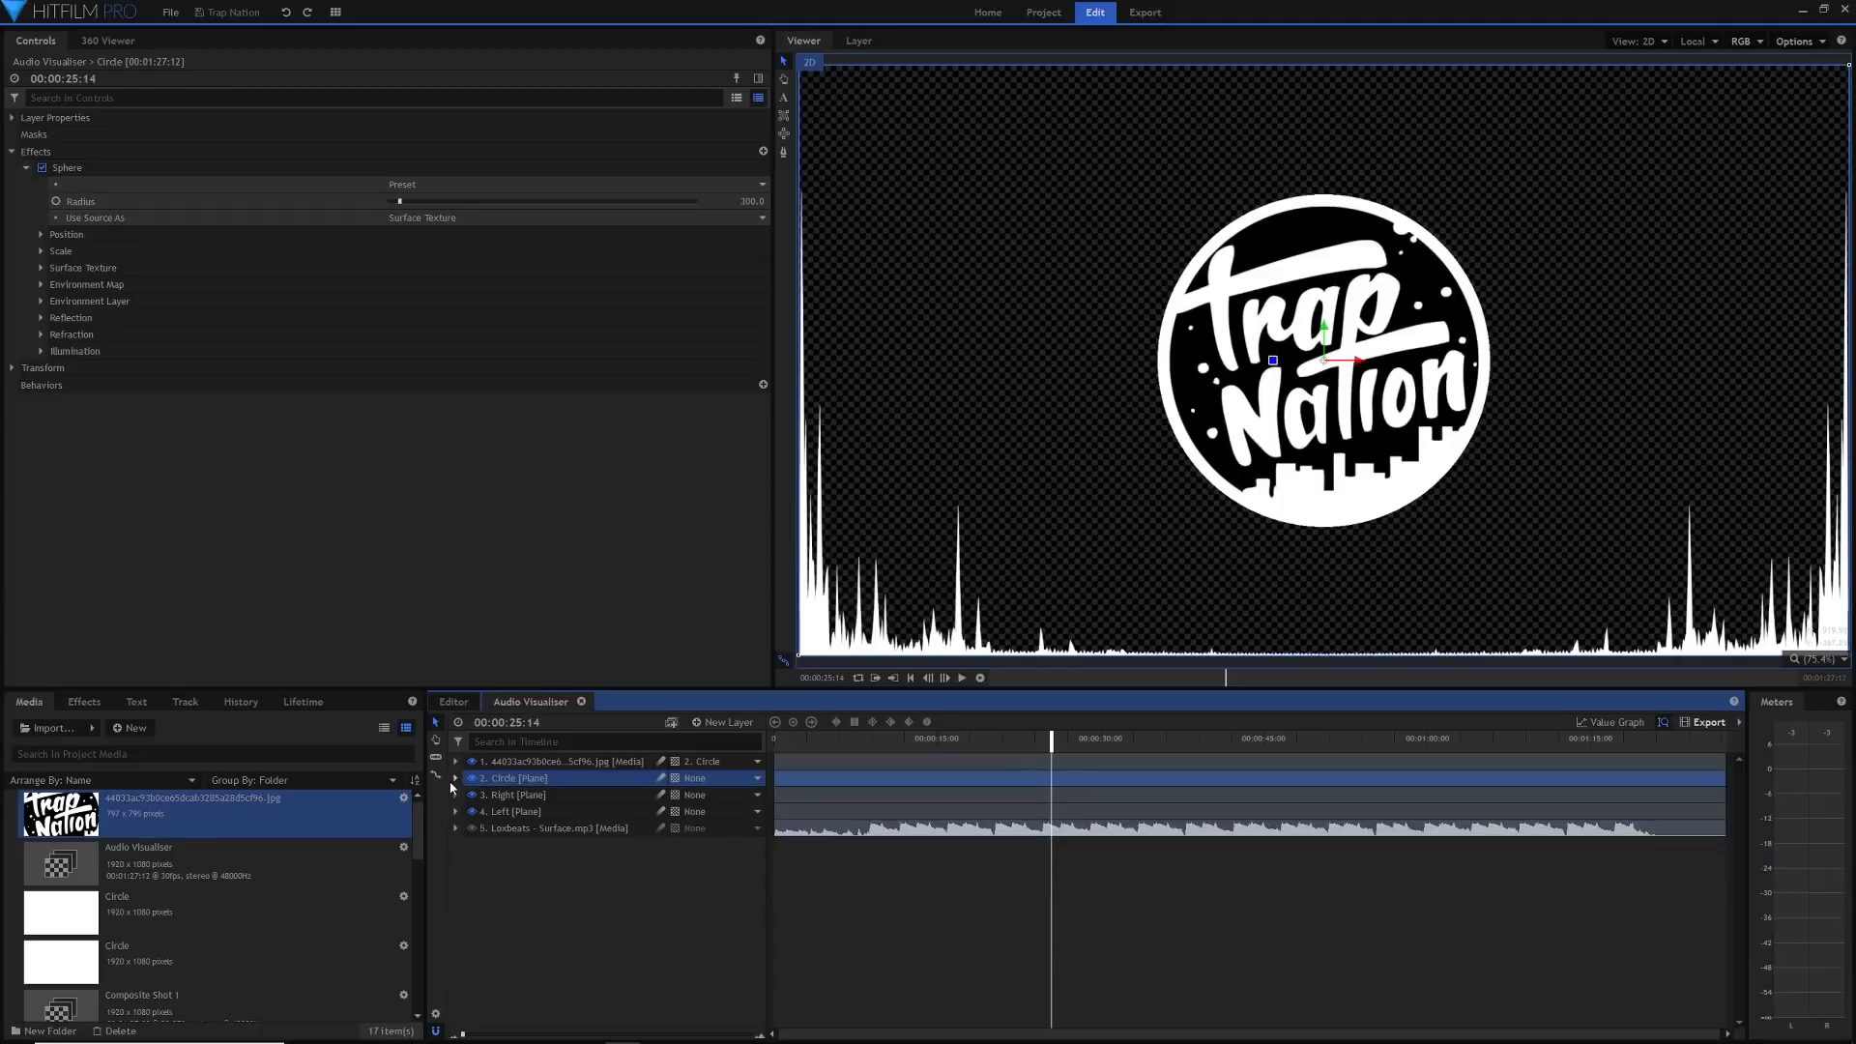
{"action": "left_click", "coordinate": [747, 723]}
{"action": "left_click", "coordinate": [723, 785]}
{"action": "left_click_drag", "start_coordinate": [566, 768], "coordinate": [557, 804]}
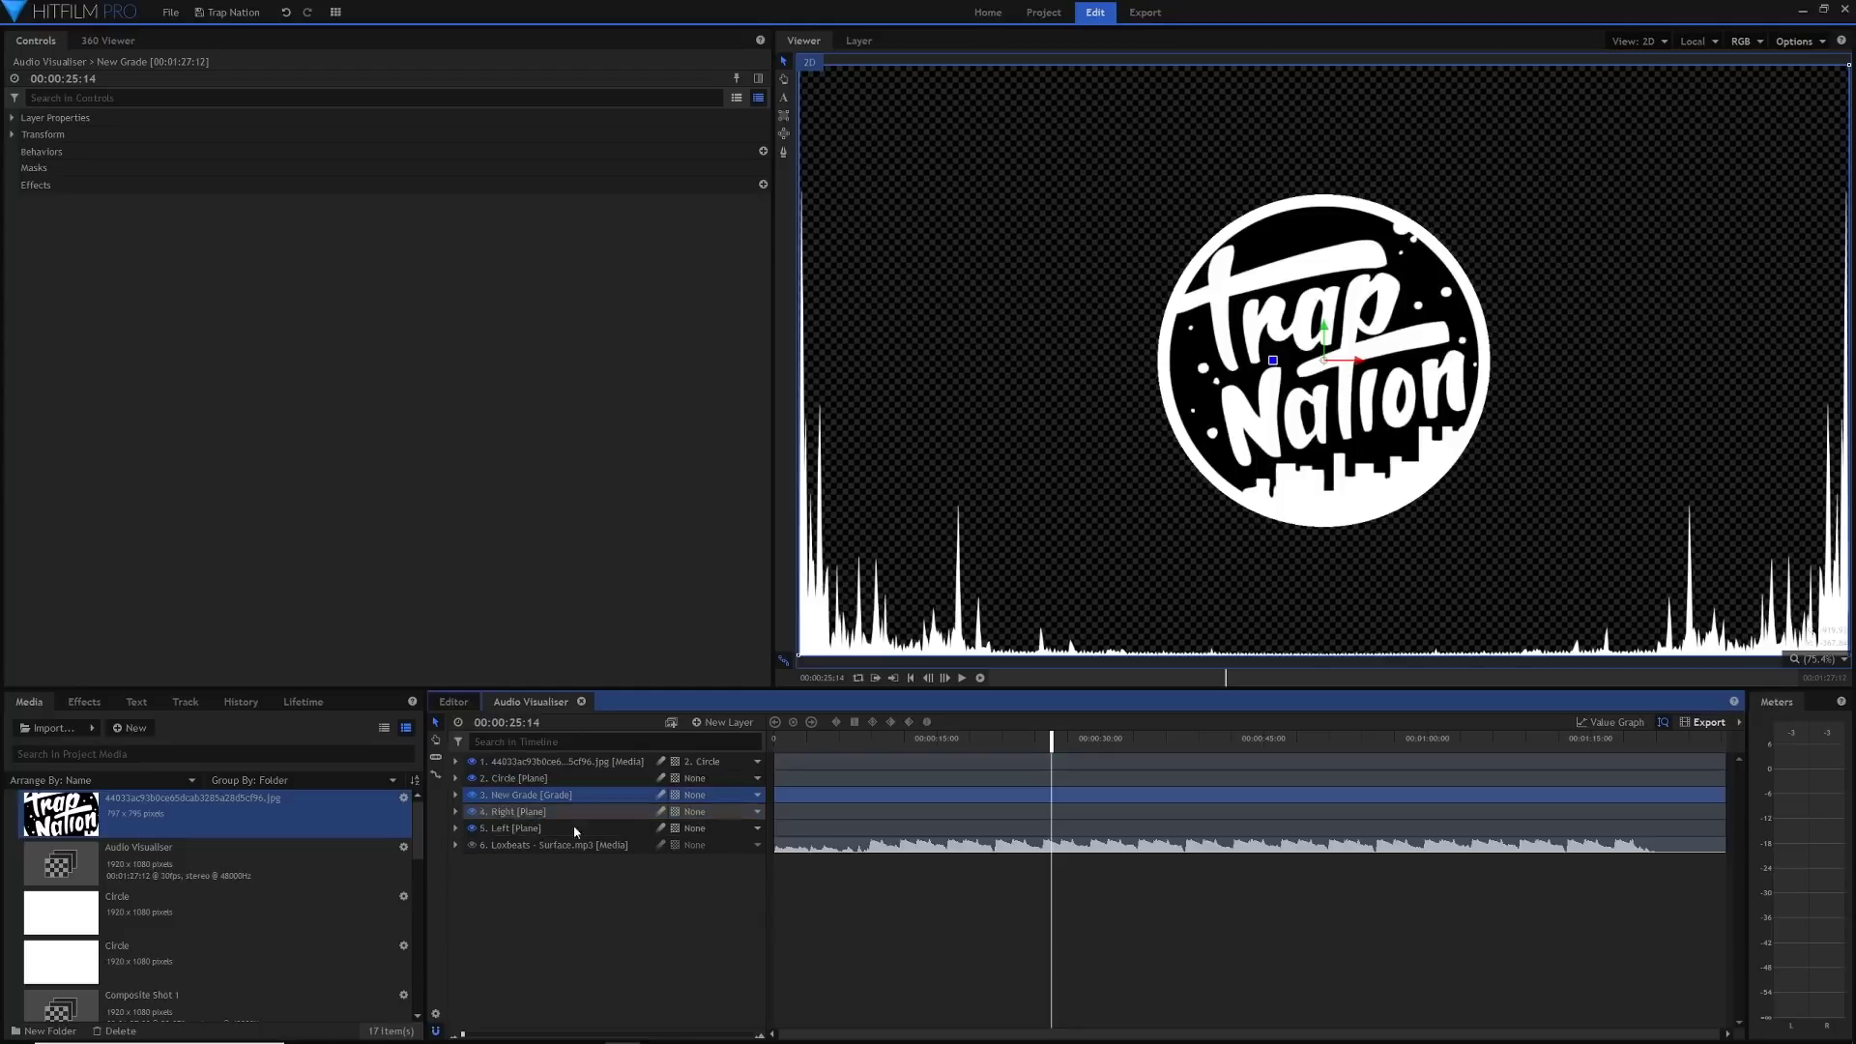
Find the Polar Warp effect and apply it to the grade layer
{"action": "left_click", "coordinate": [84, 702]}
{"action": "double_click", "coordinate": [33, 728]}
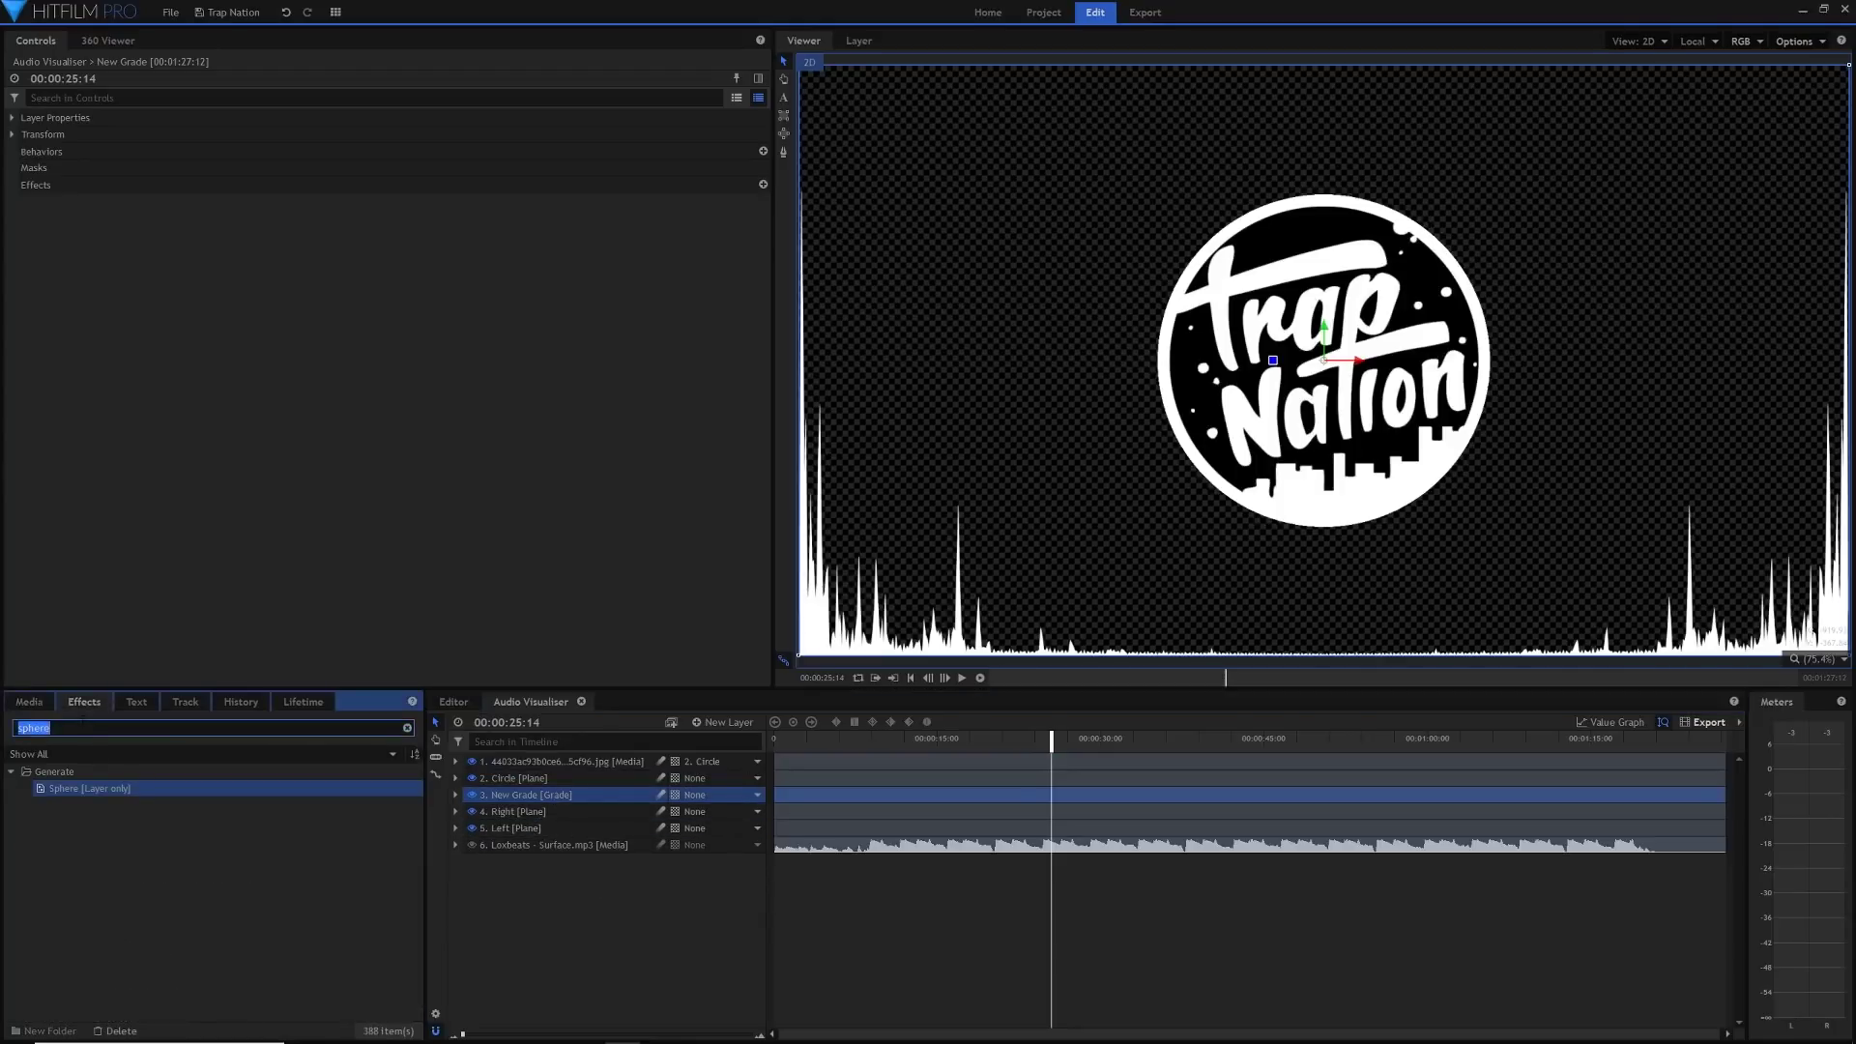
{"action": "type", "text": "polar"}
{"action": "left_click_drag", "start_coordinate": [48, 788], "coordinate": [510, 801]}
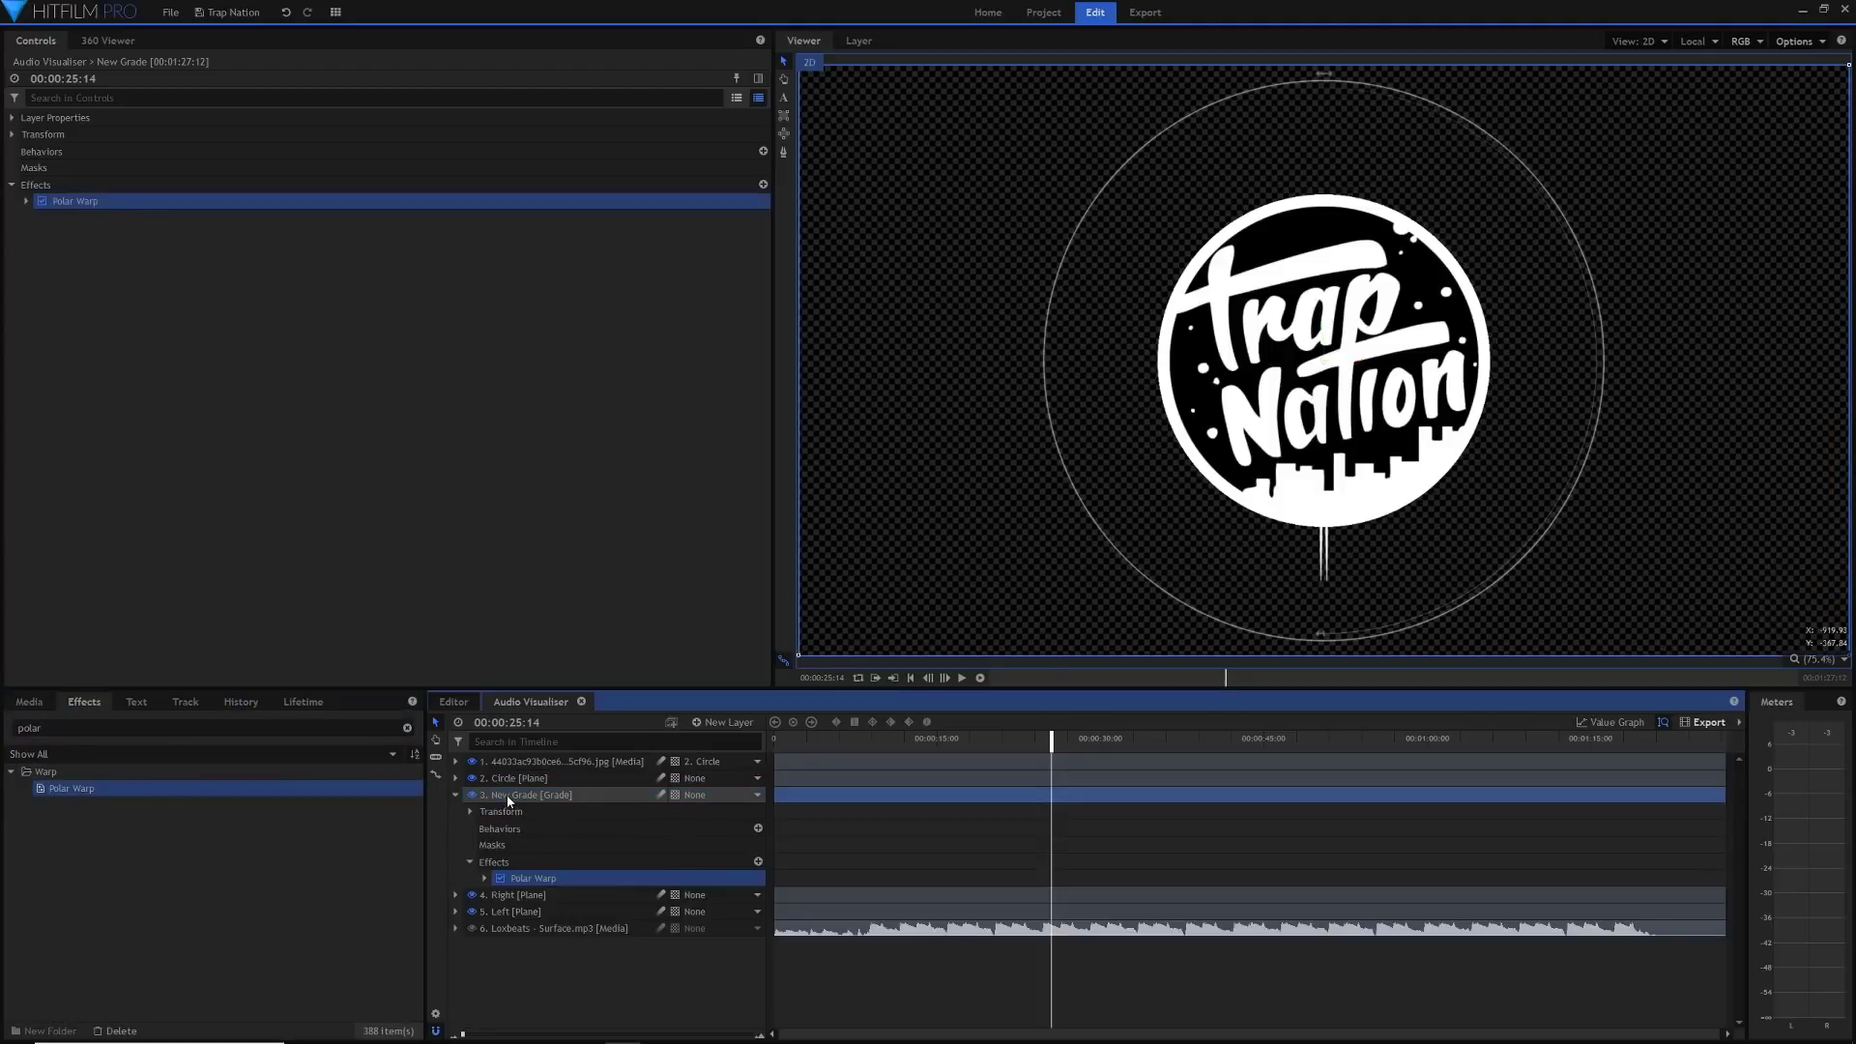
Hide the Circle and logo layers and move the playhead to about 00:00:27:10
{"action": "left_click", "coordinate": [472, 779]}
{"action": "left_click", "coordinate": [472, 761]}
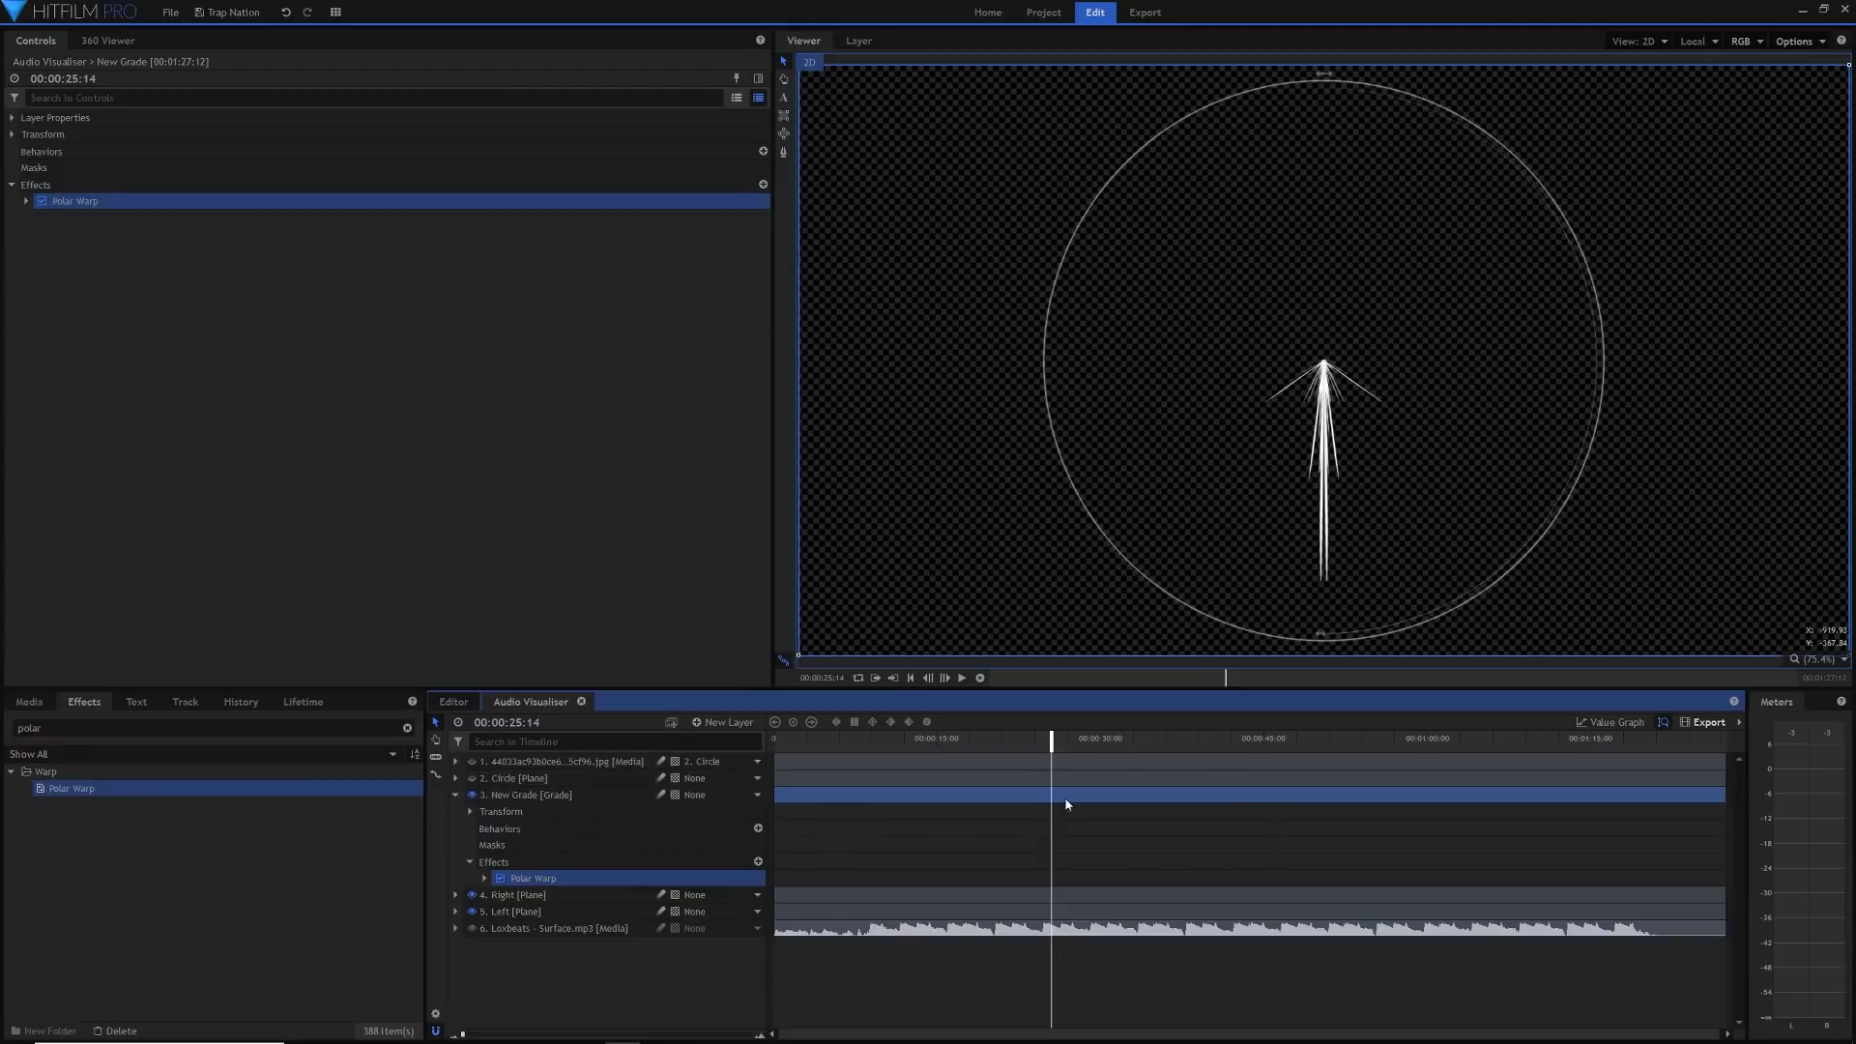
{"action": "left_click_drag", "start_coordinate": [1063, 739], "coordinate": [1073, 739]}
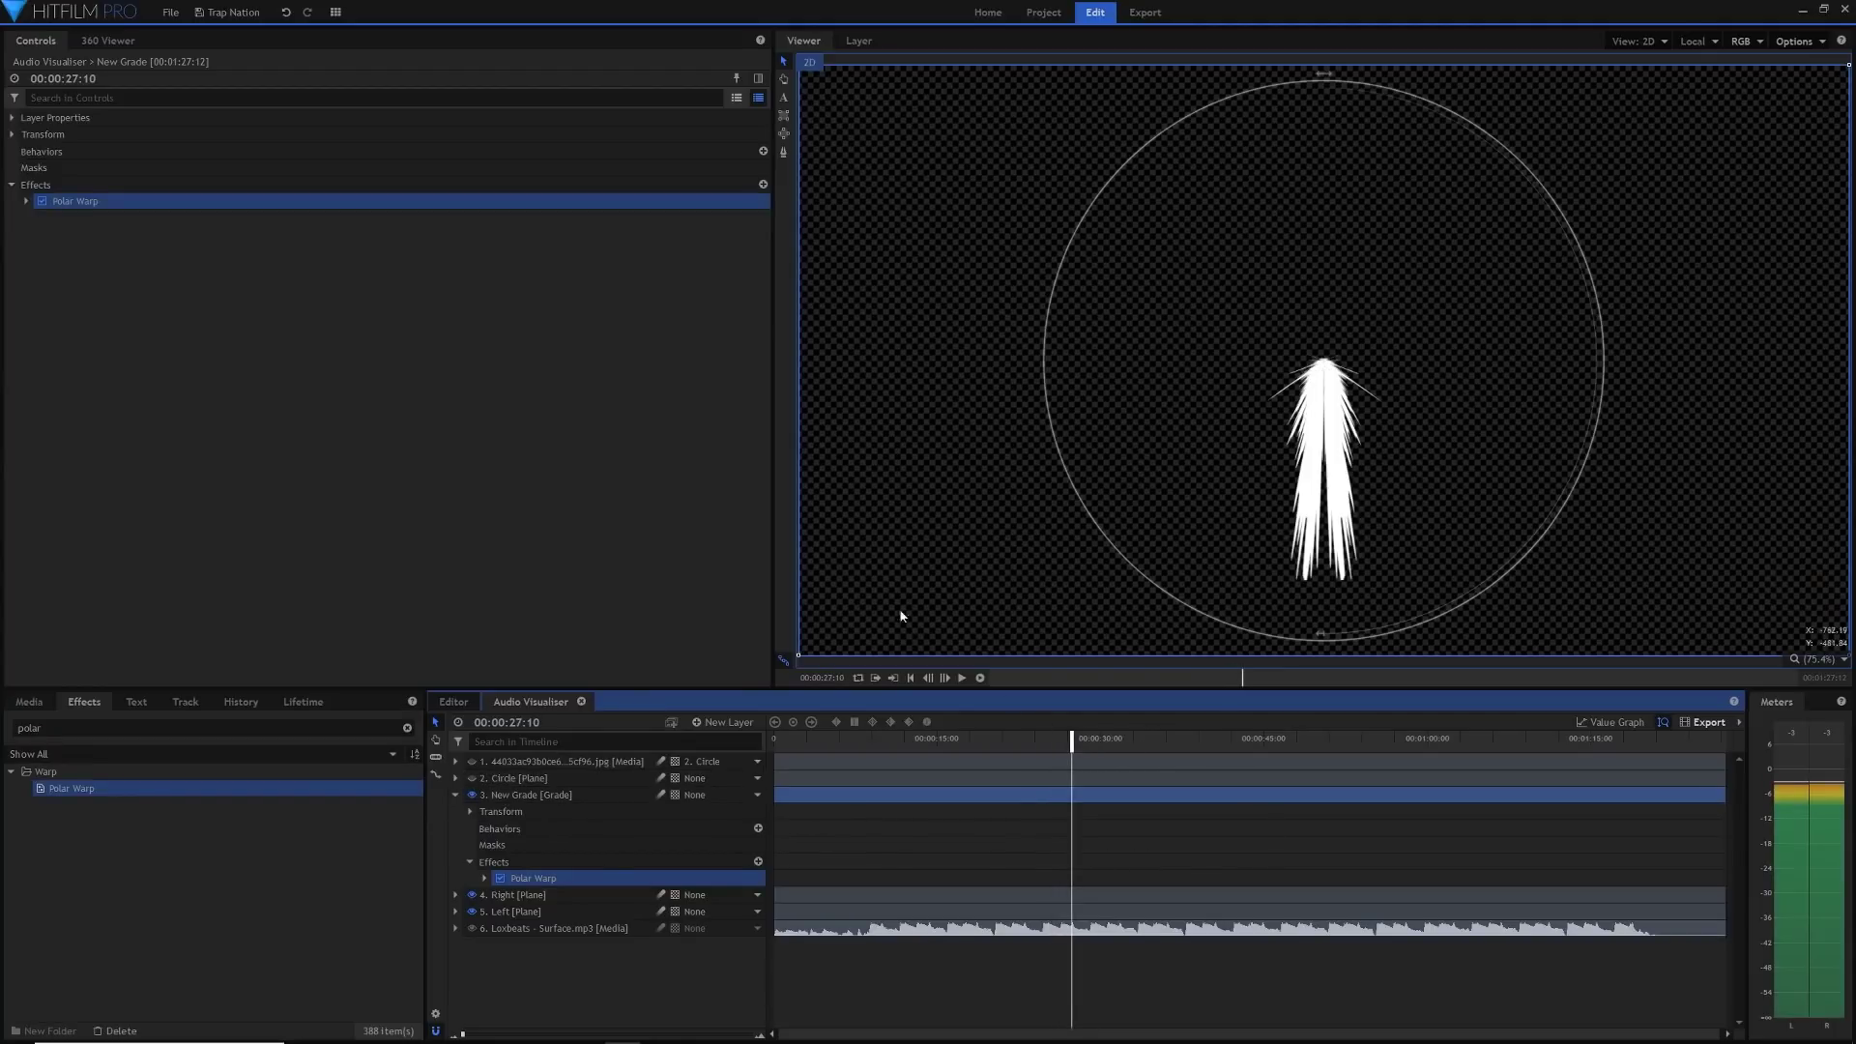
Set the Start Radius of the grade layer's Polar Warp to 300
{"action": "left_click", "coordinate": [27, 201]}
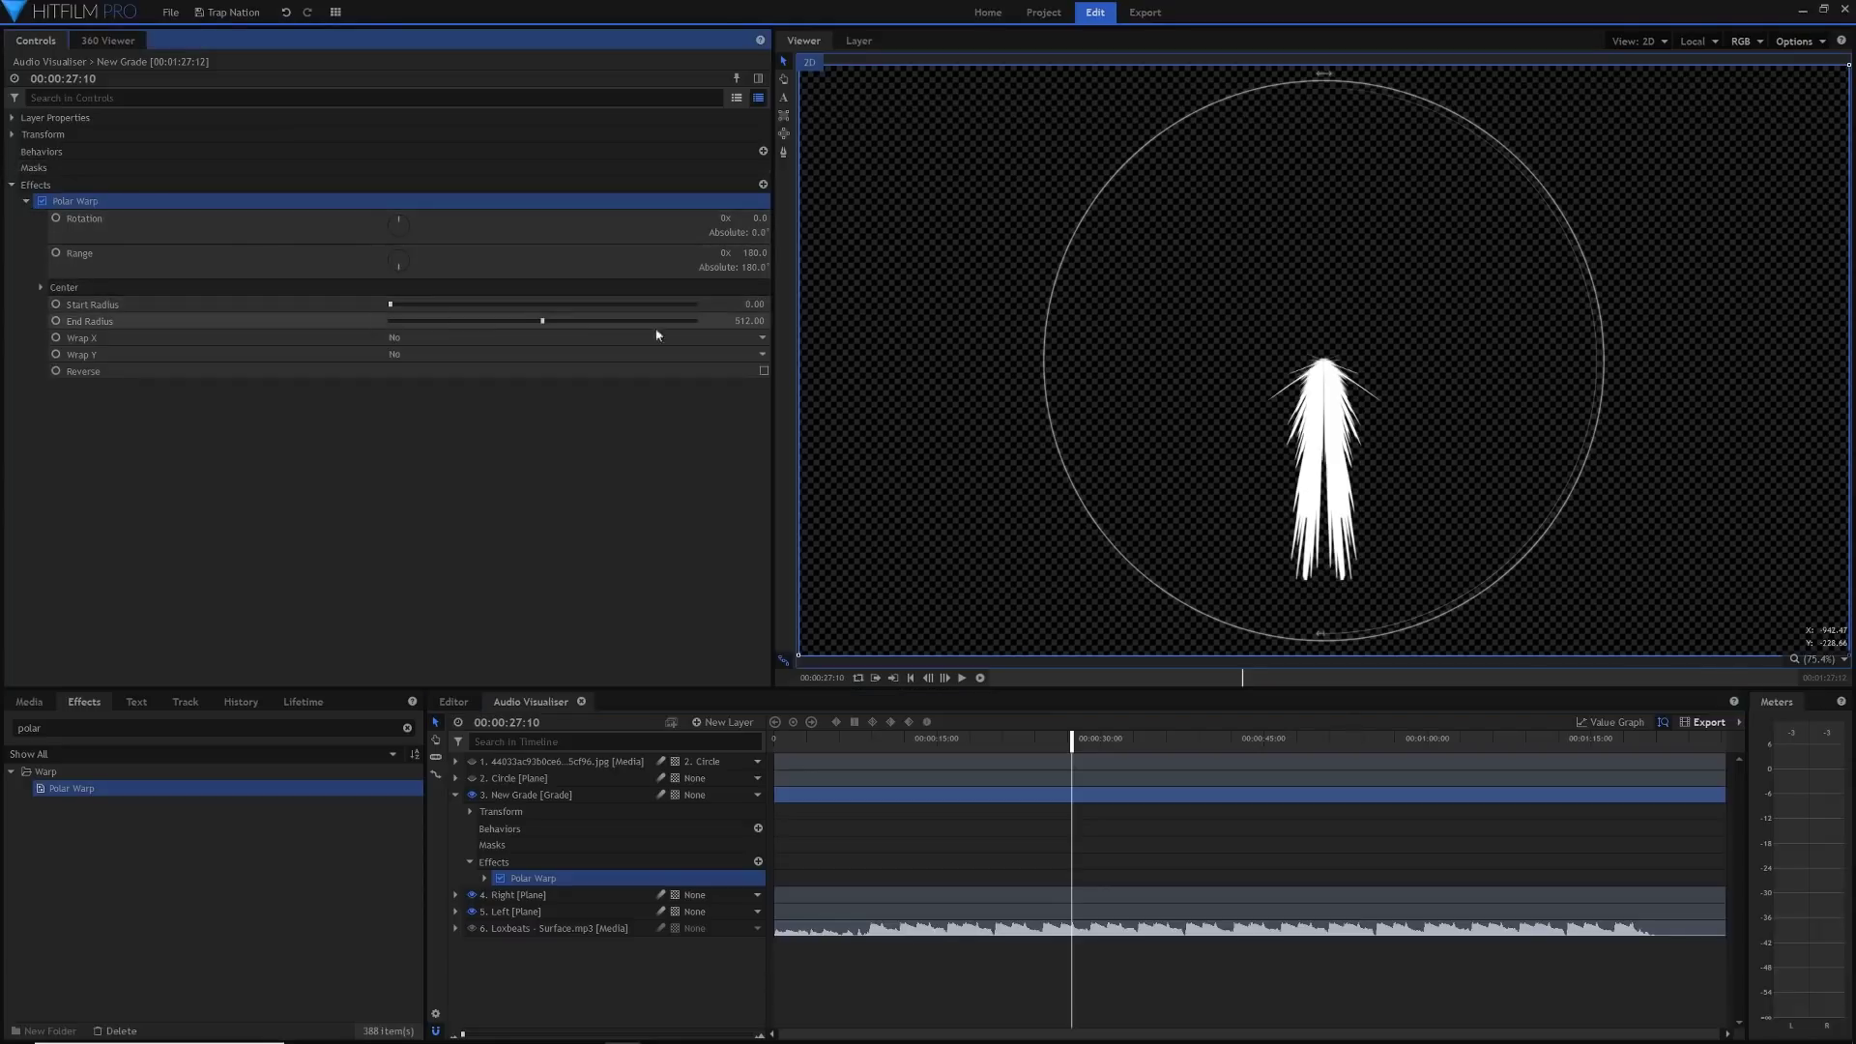
{"action": "left_click", "coordinate": [756, 306]}
{"action": "type", "text": "300"}
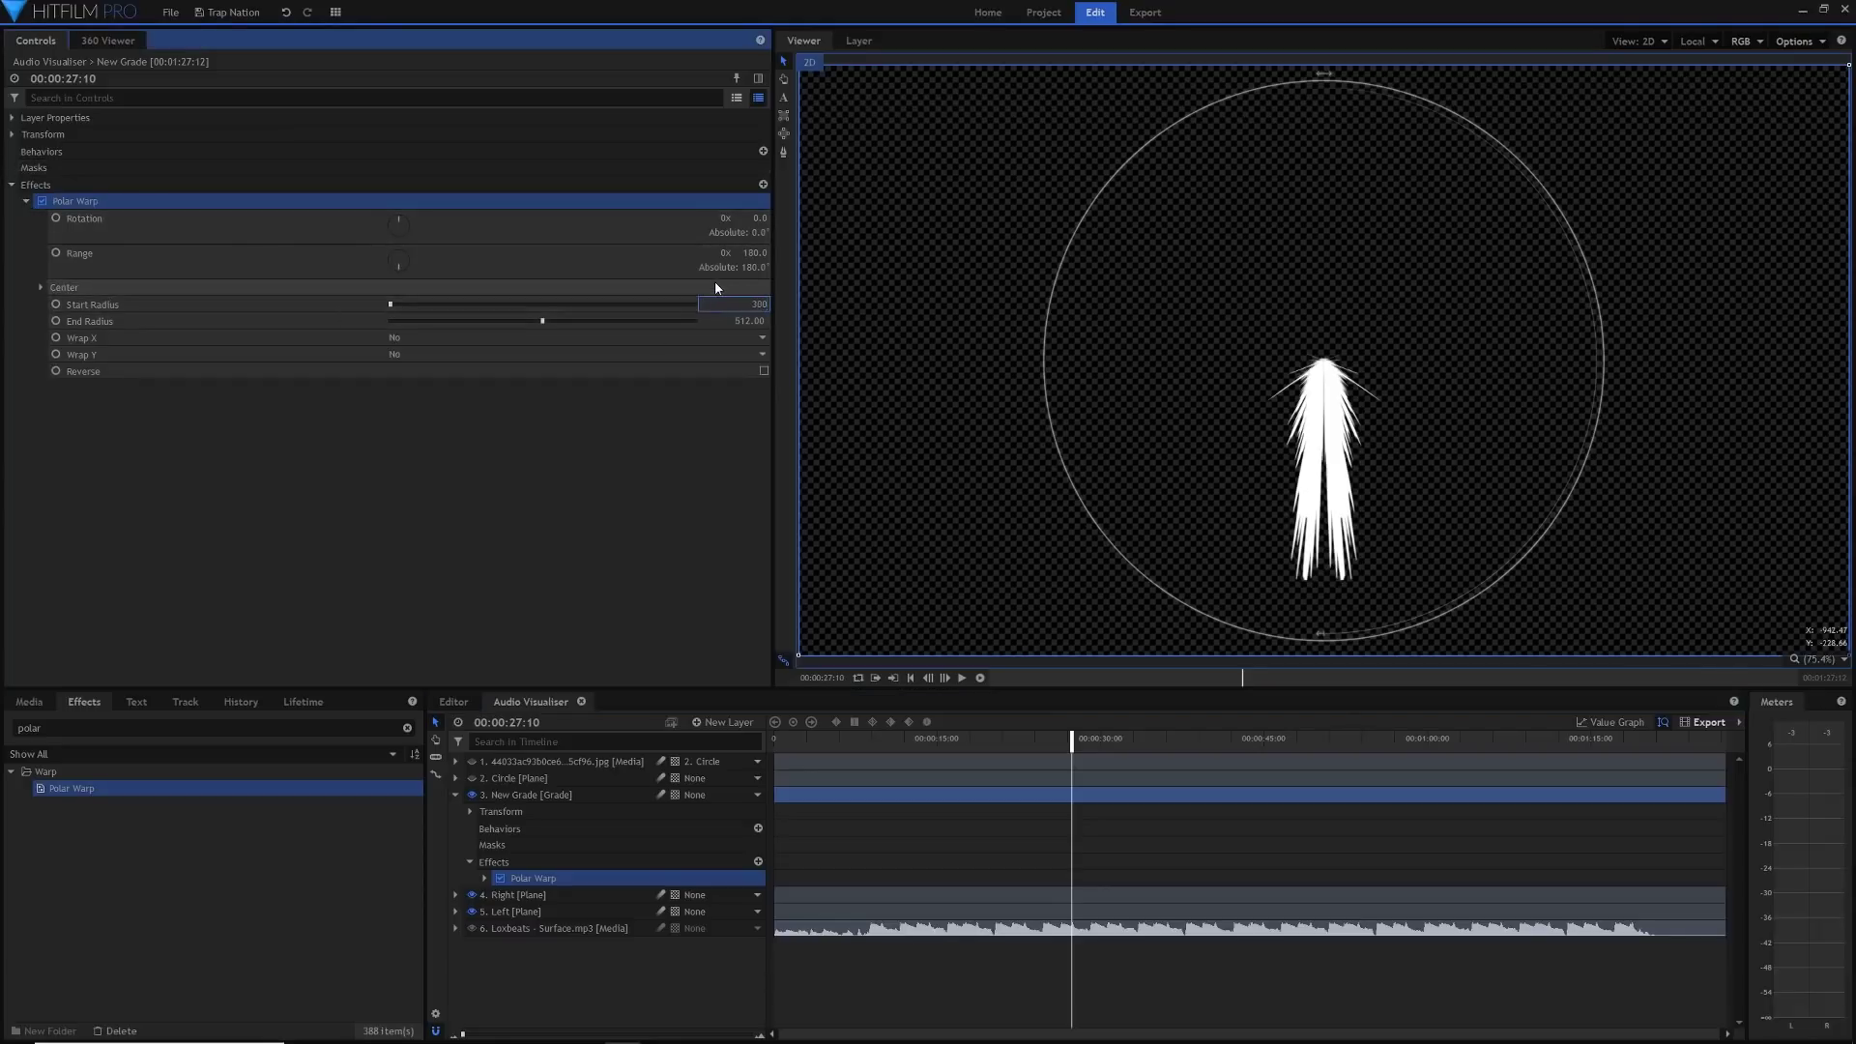
{"action": "key", "text": "Return"}
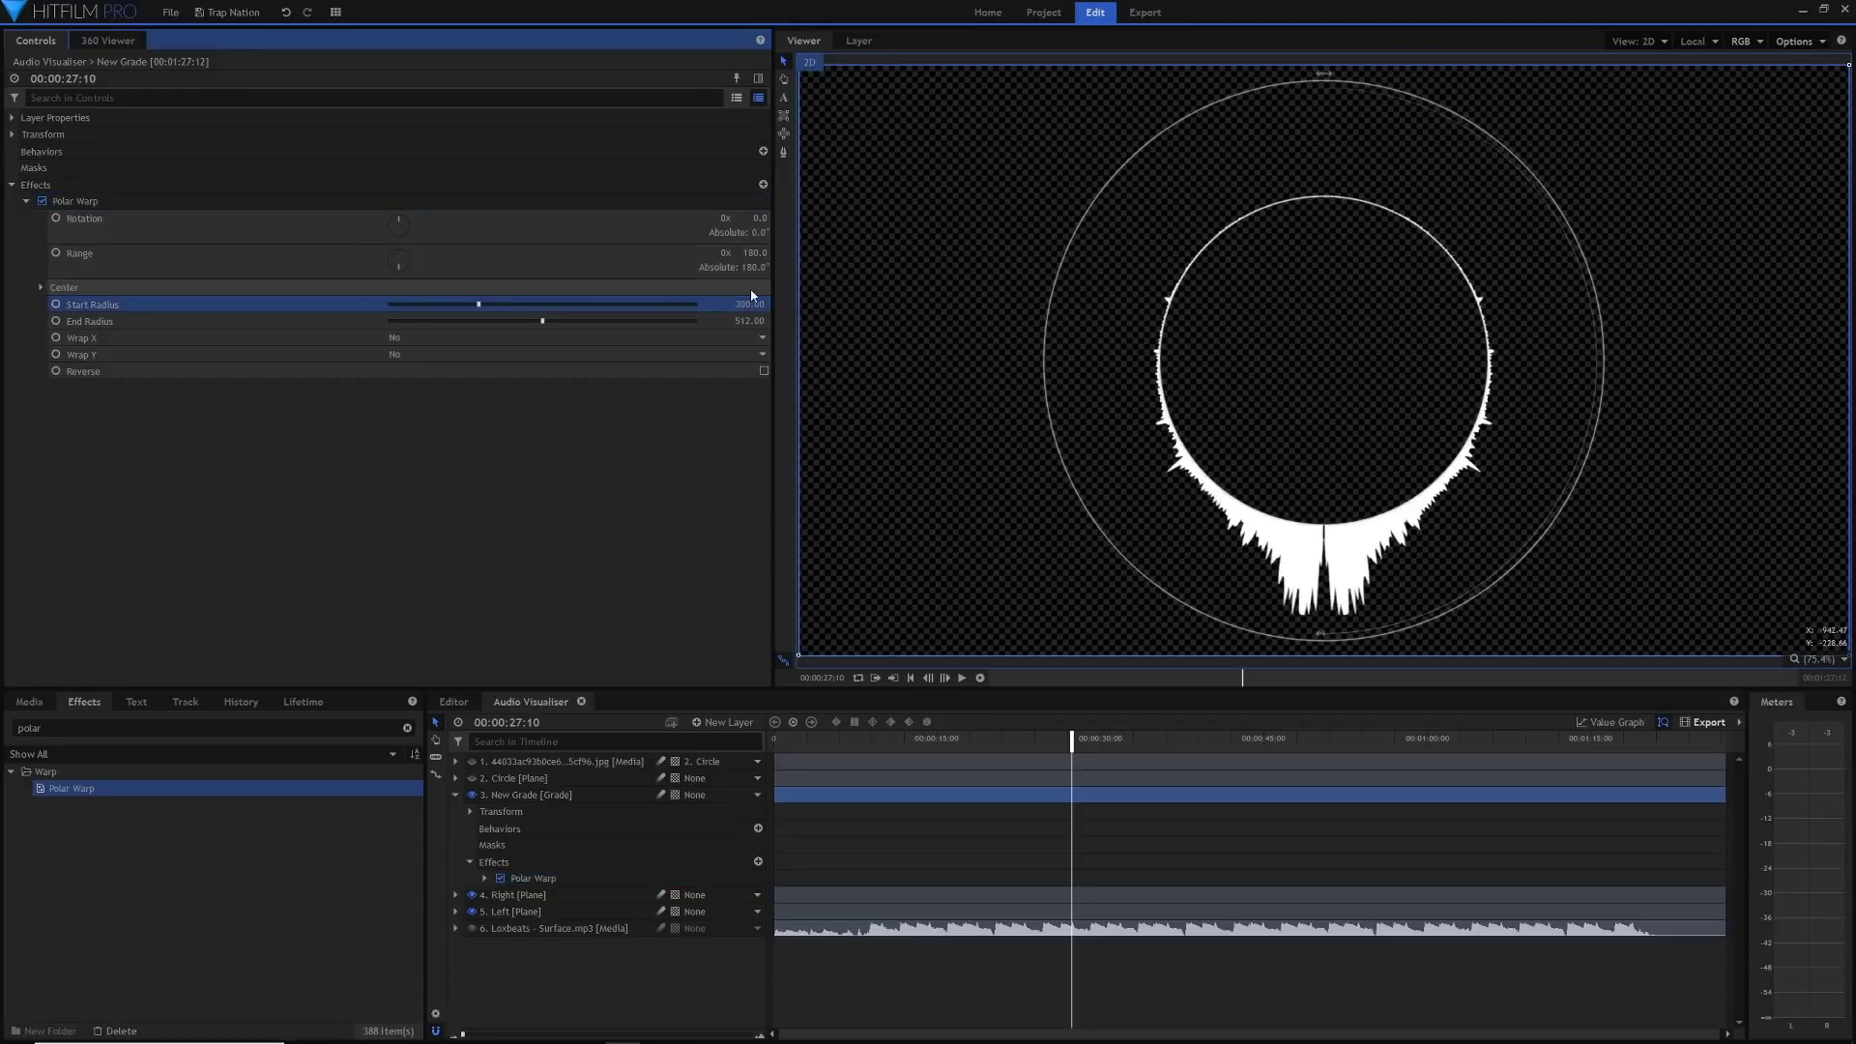
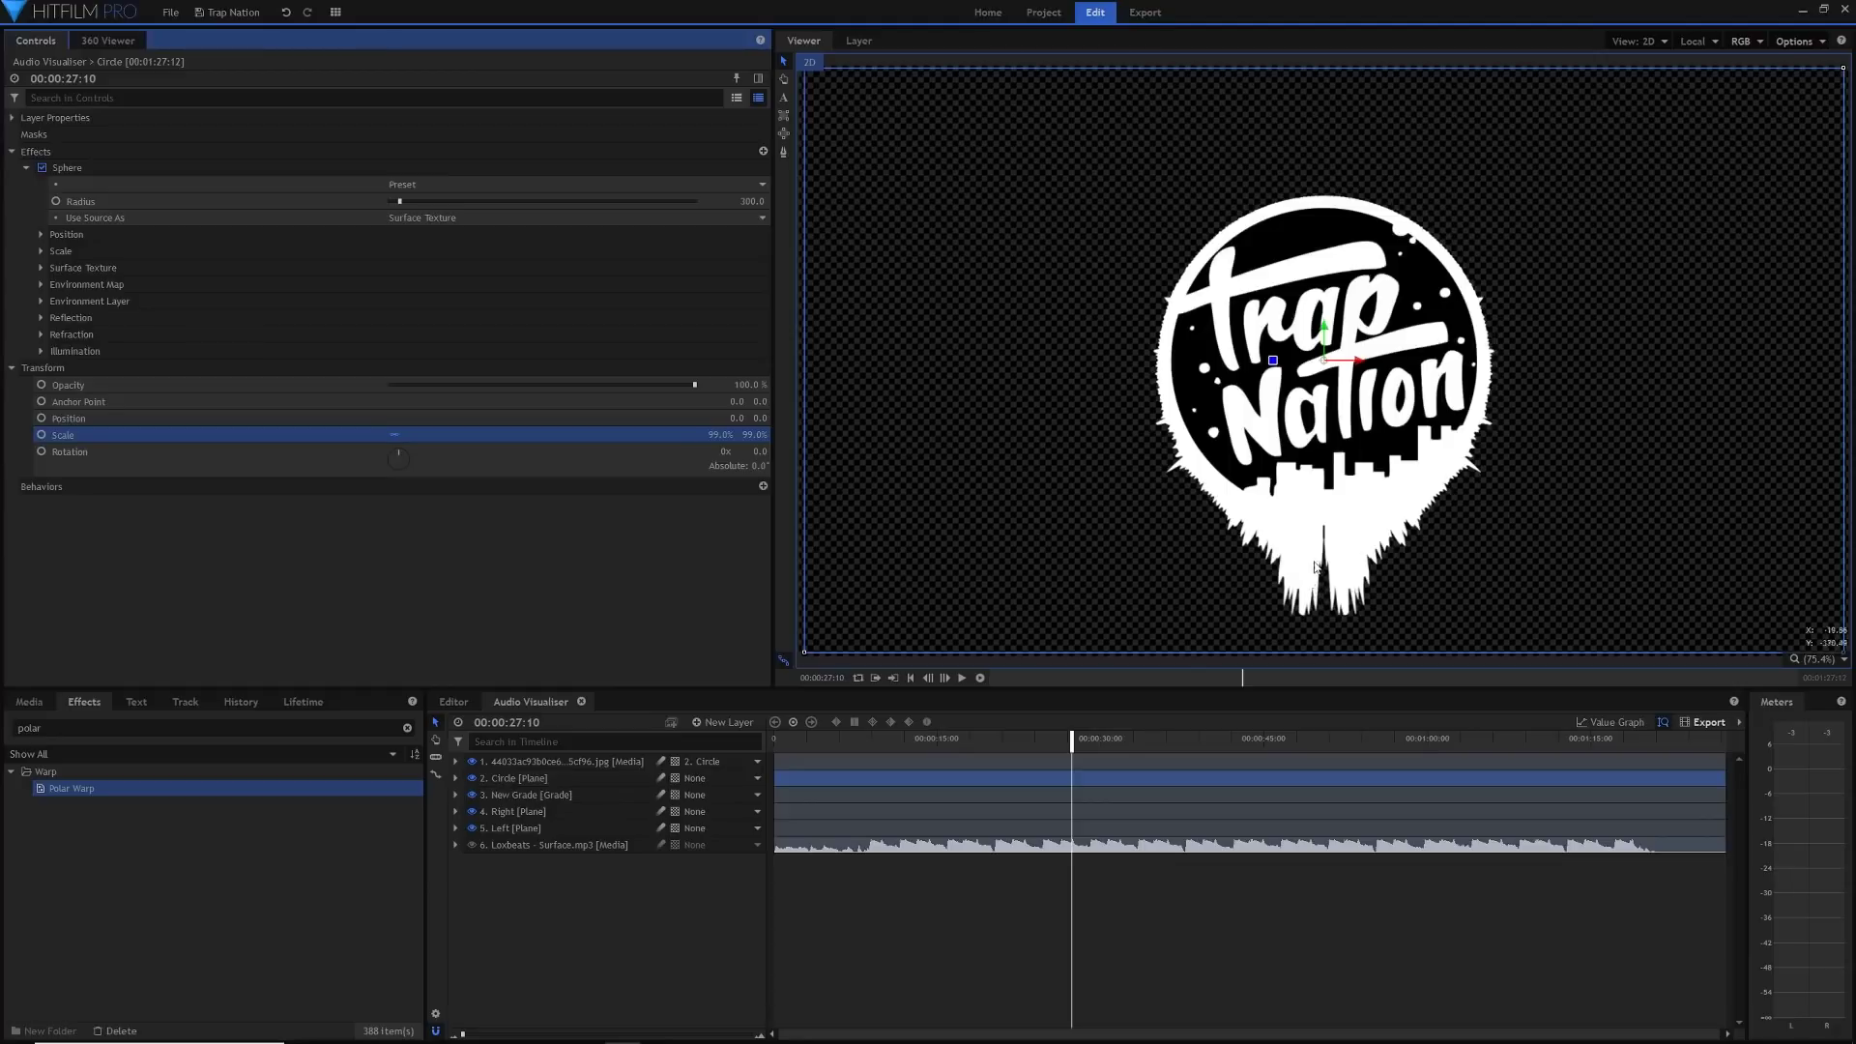
Inspect the gap between the spectrum halves, set the grade layer's Polar Warp Range to 183 degrees, and check the frame at 00:00:20:15
{"action": "scroll", "coordinate": [1325, 533], "scroll_direction": "up", "scroll_amount": 4}
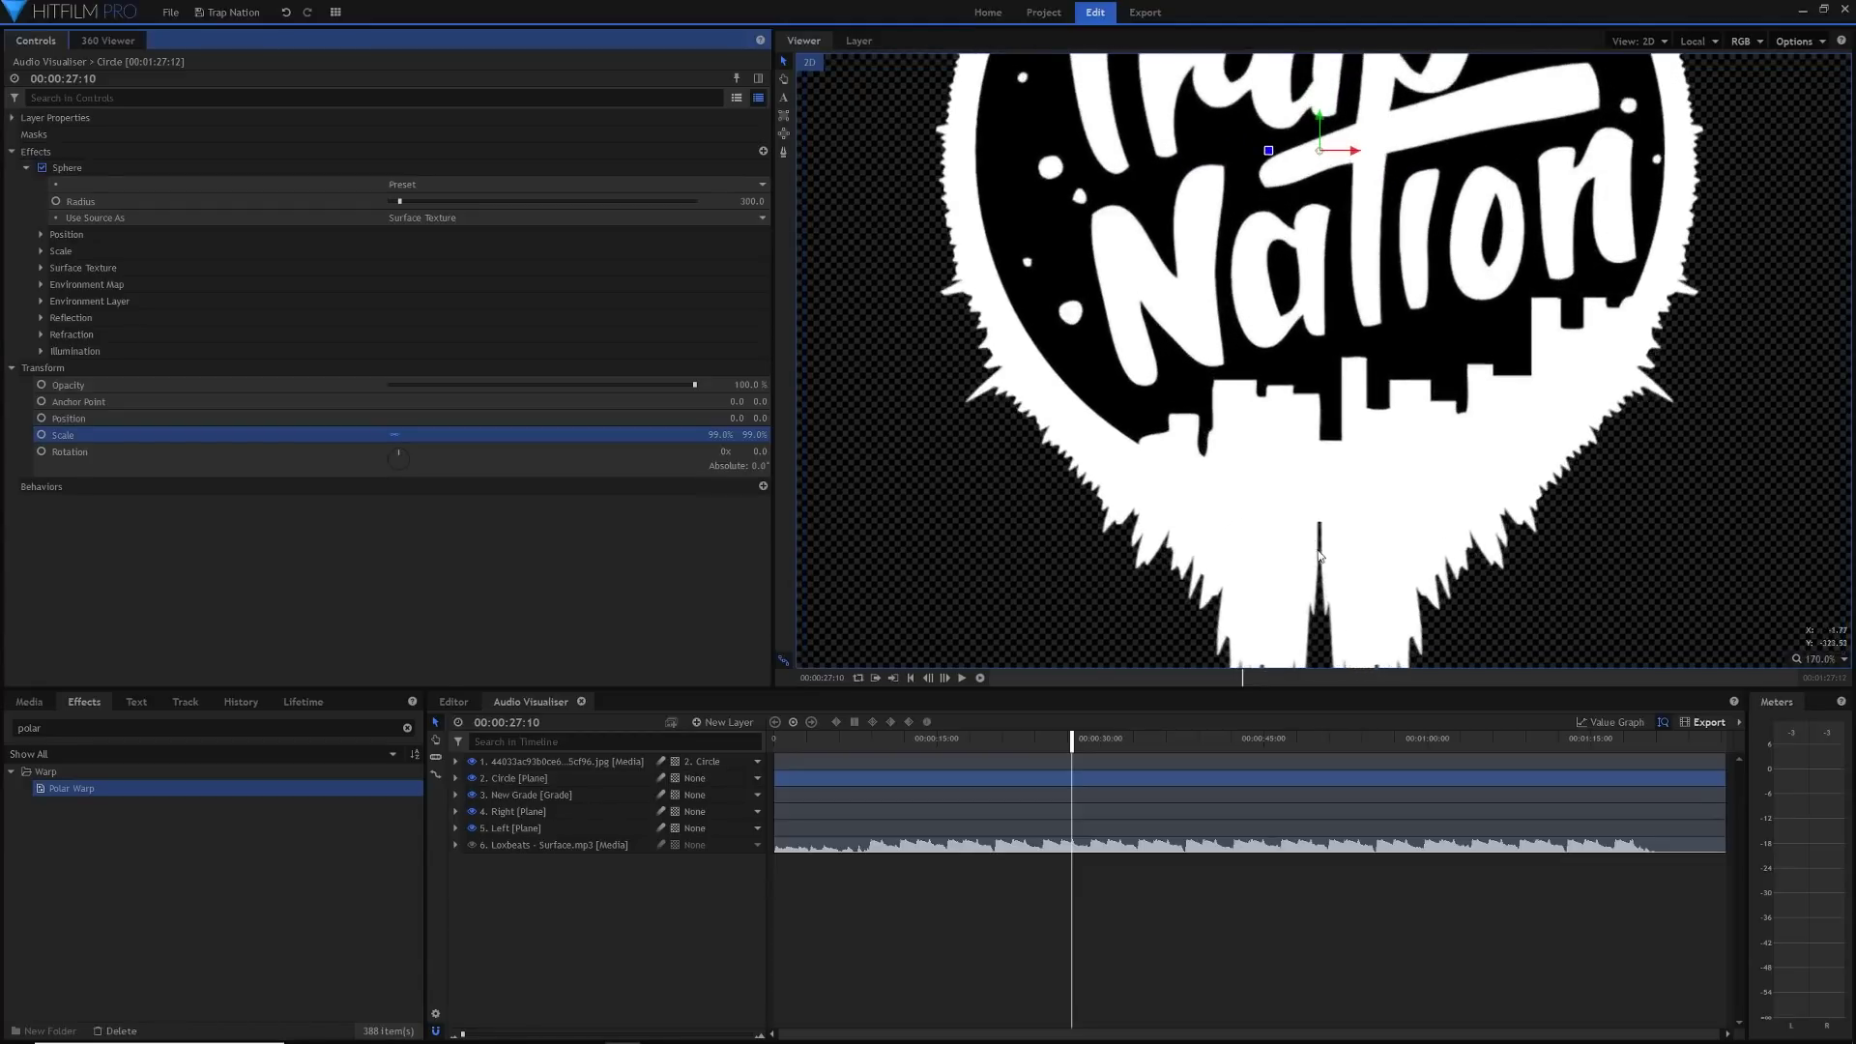
{"action": "scroll", "coordinate": [1310, 522], "scroll_direction": "down", "scroll_amount": 3}
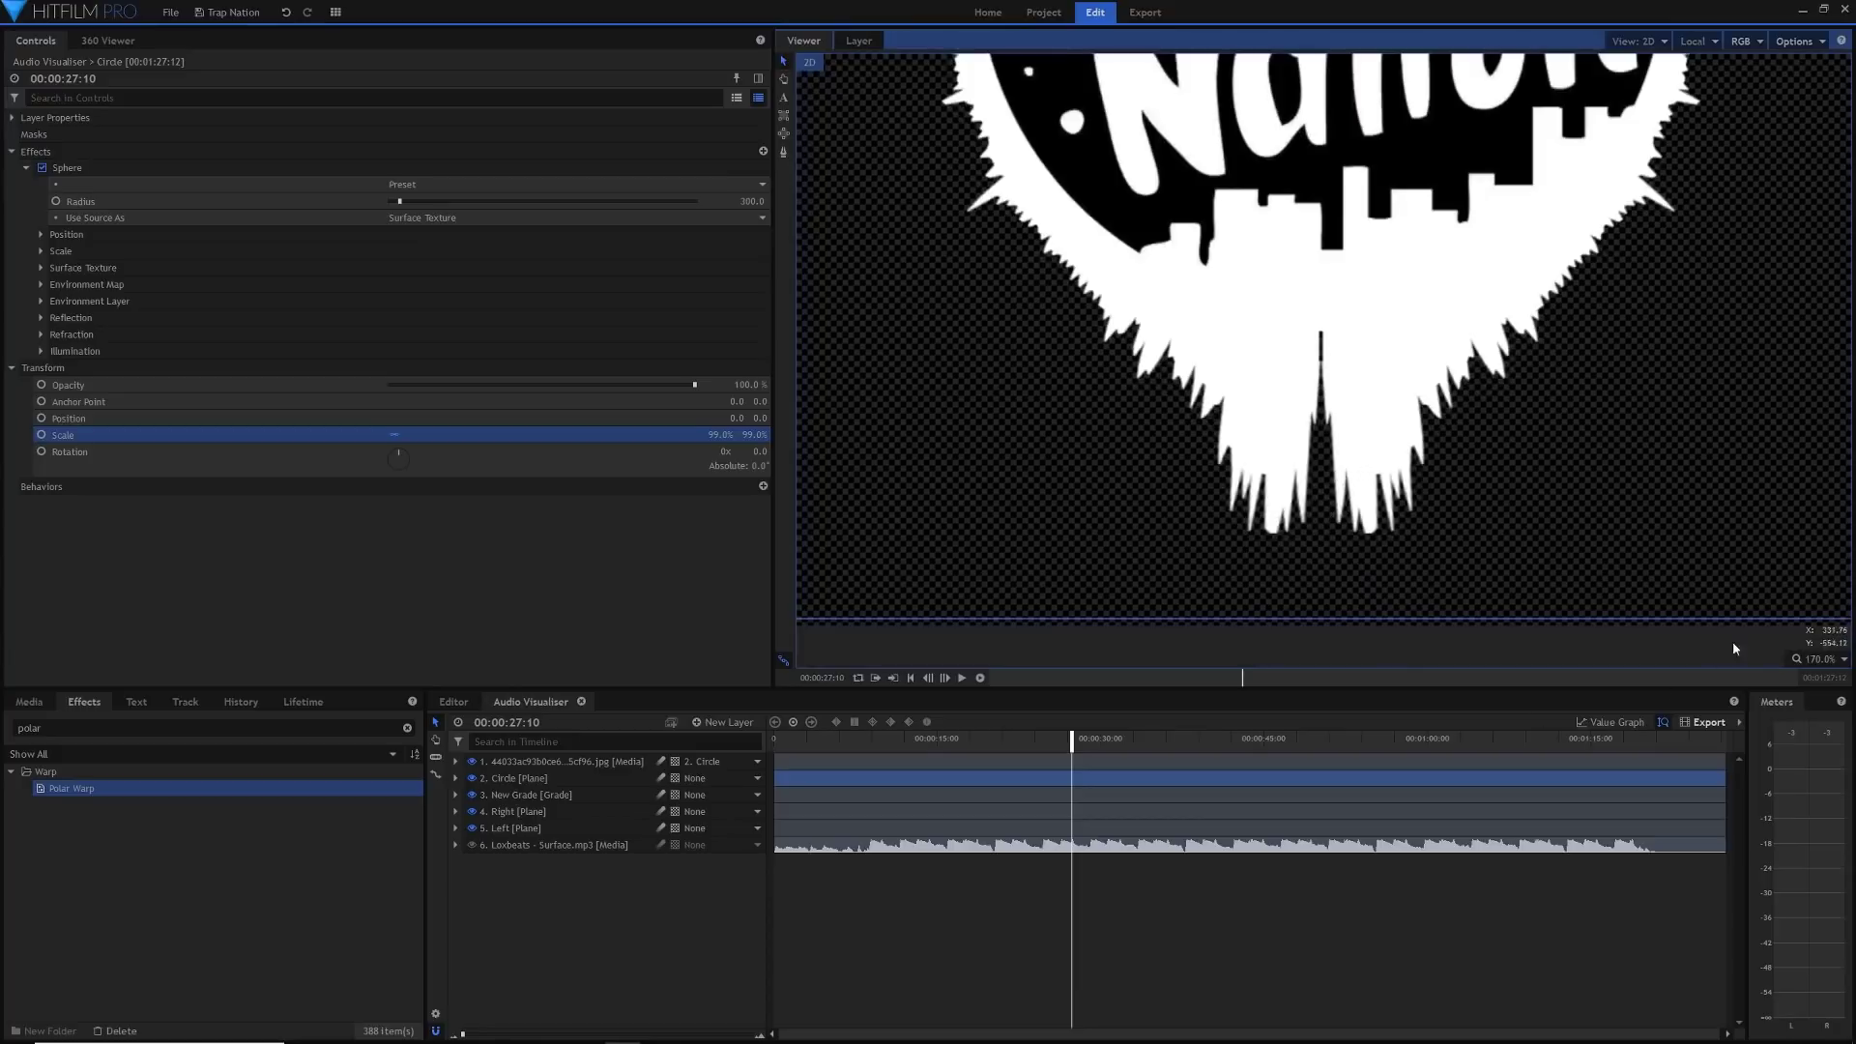
{"action": "left_click", "coordinate": [1814, 665]}
{"action": "left_click", "coordinate": [1825, 839]}
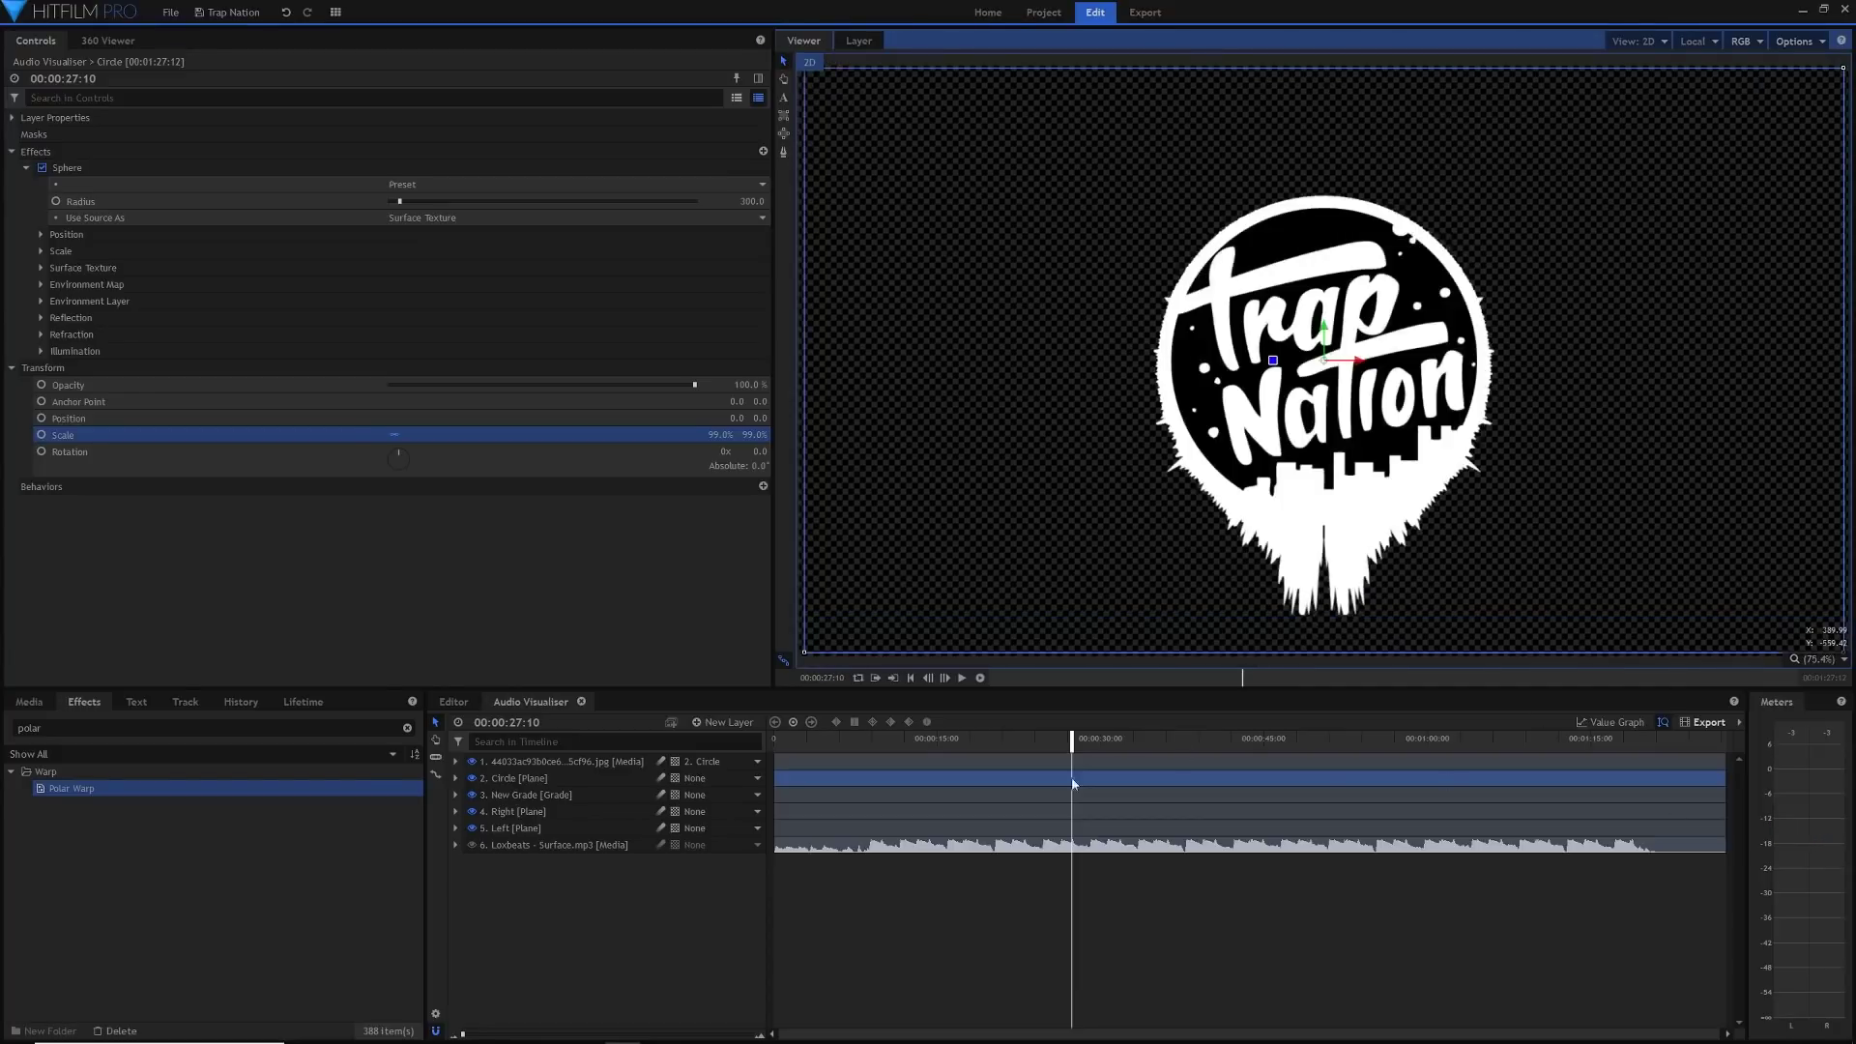
{"action": "left_click", "coordinate": [572, 798]}
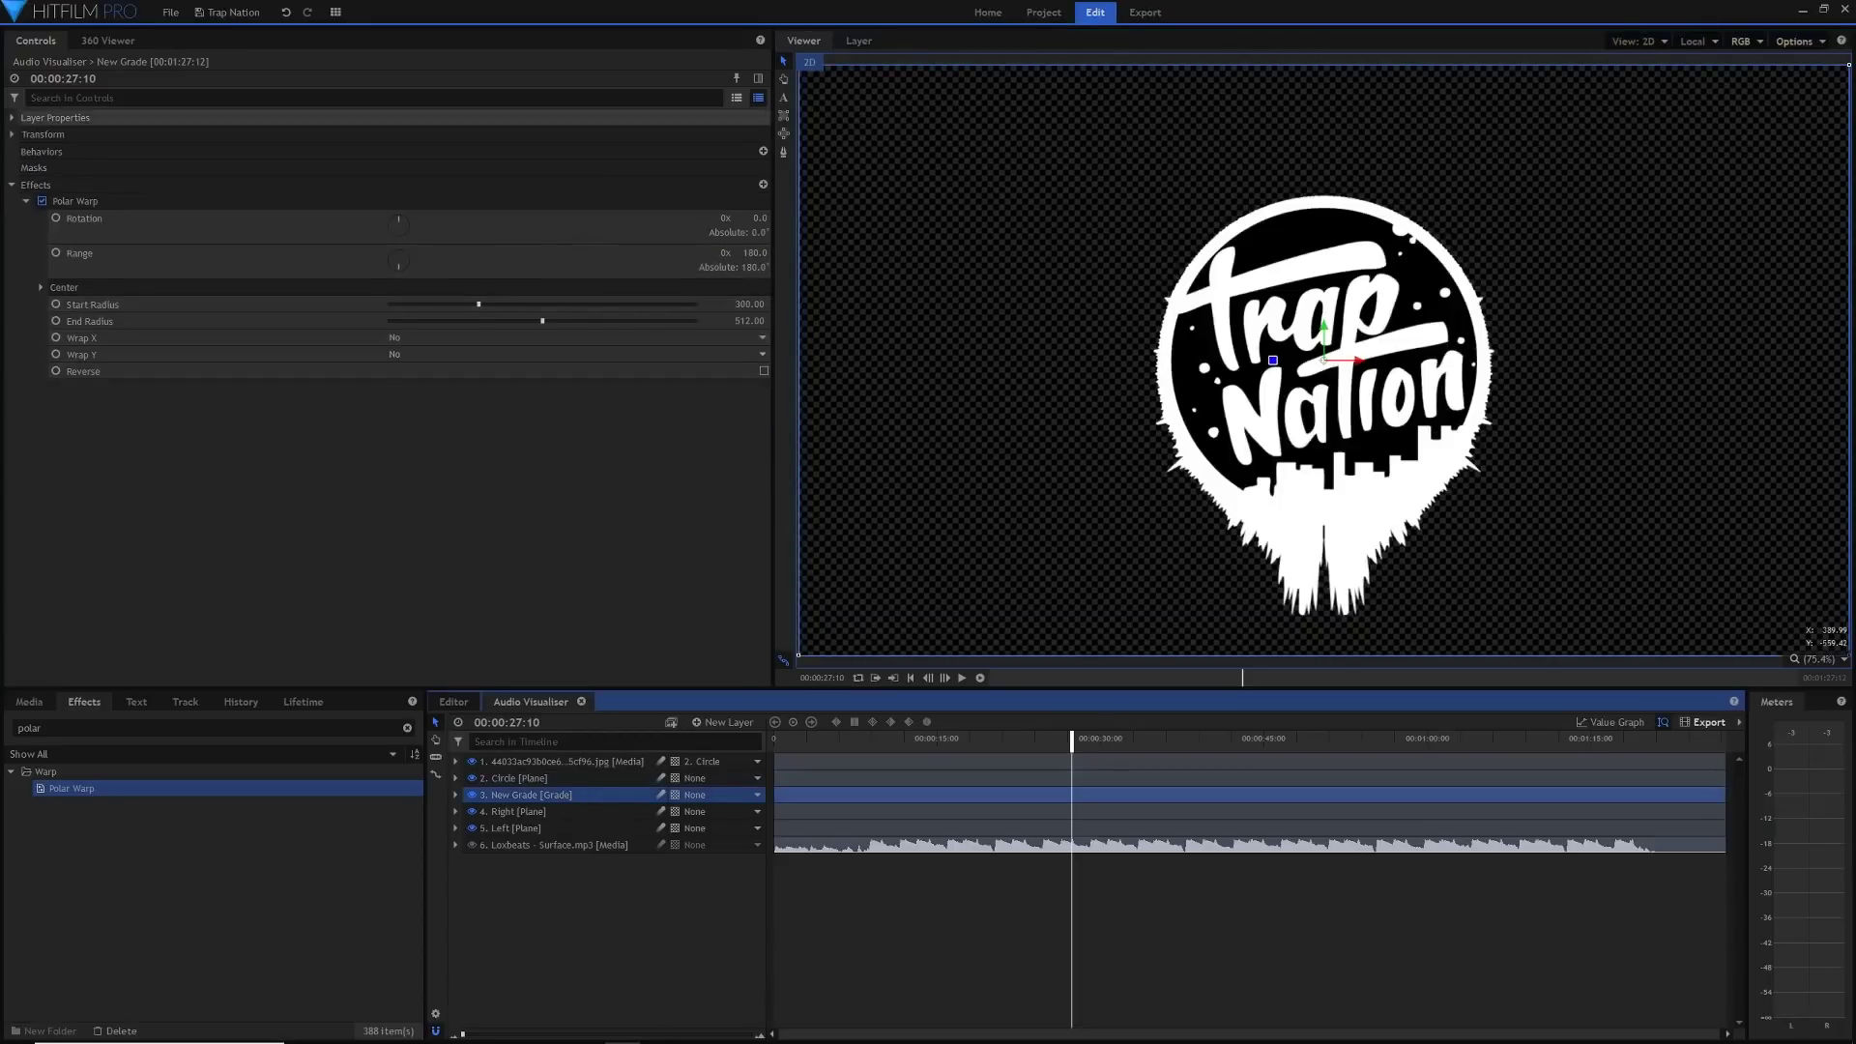
{"action": "left_click", "coordinate": [753, 252]}
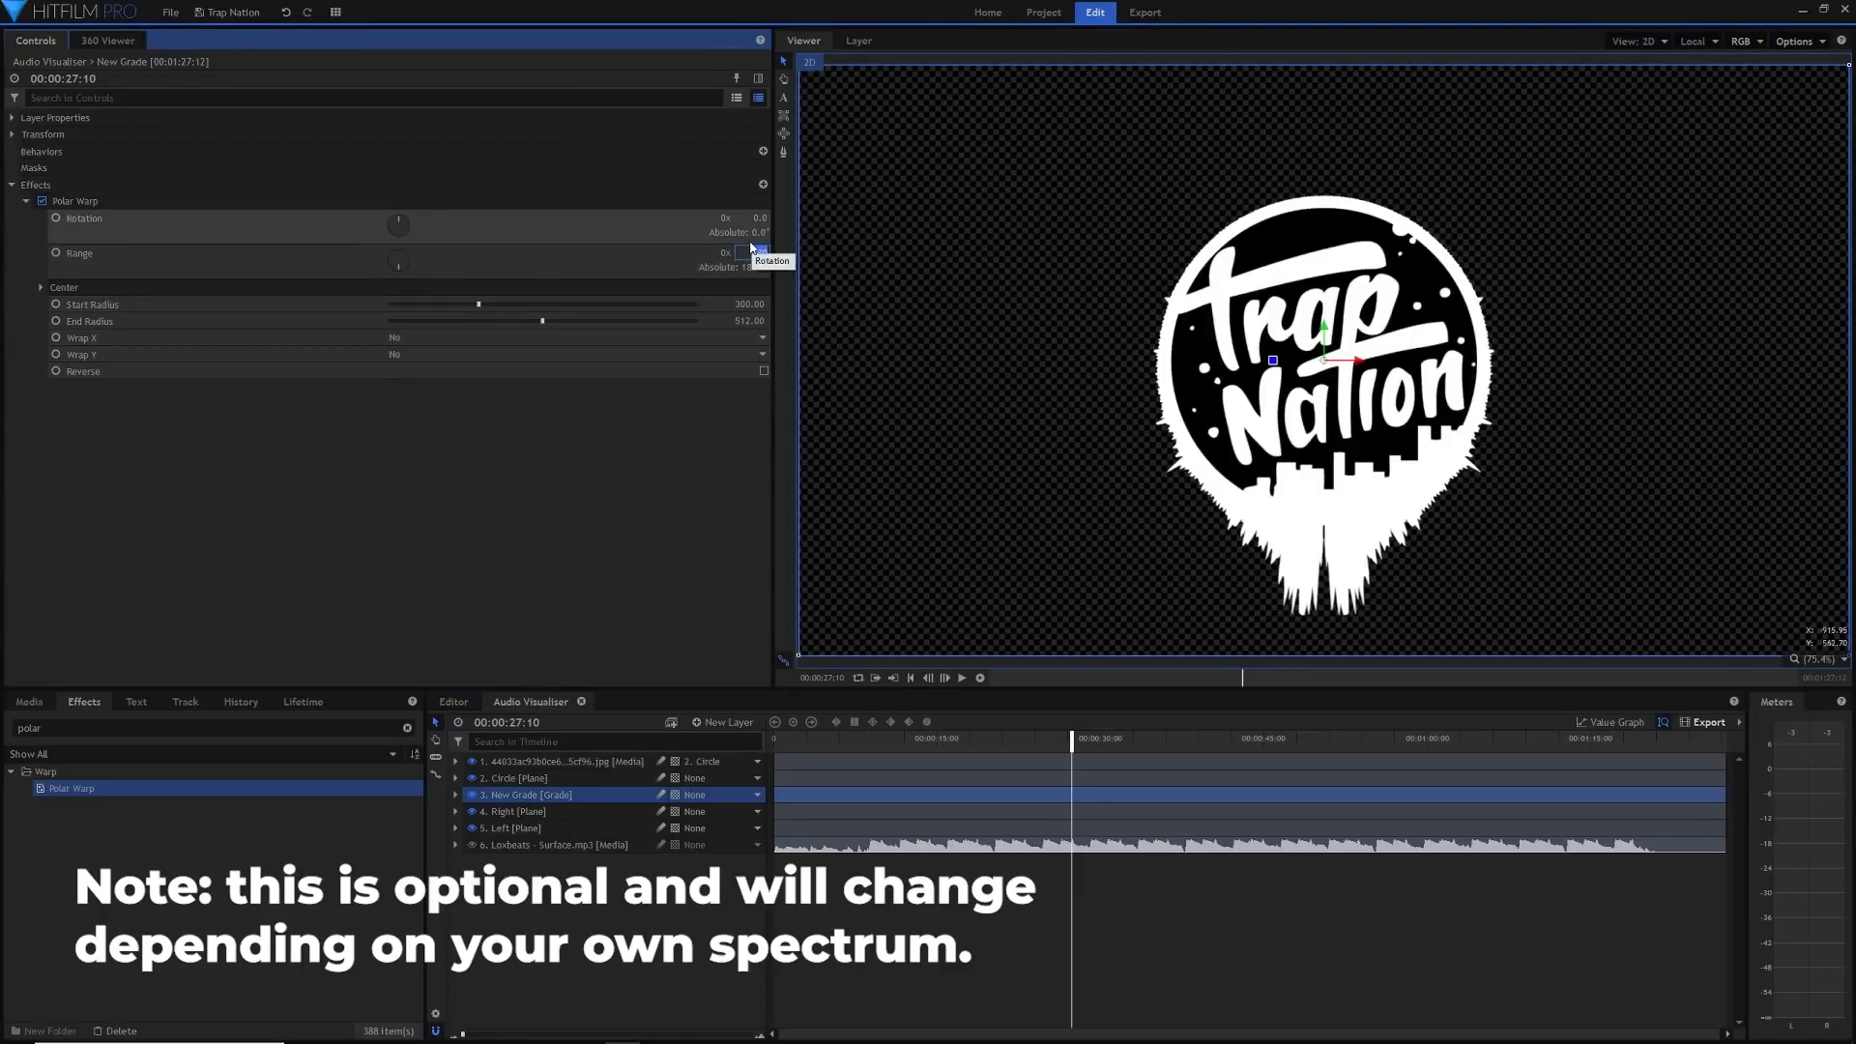
{"action": "type", "text": "183"}
{"action": "key", "text": "Return"}
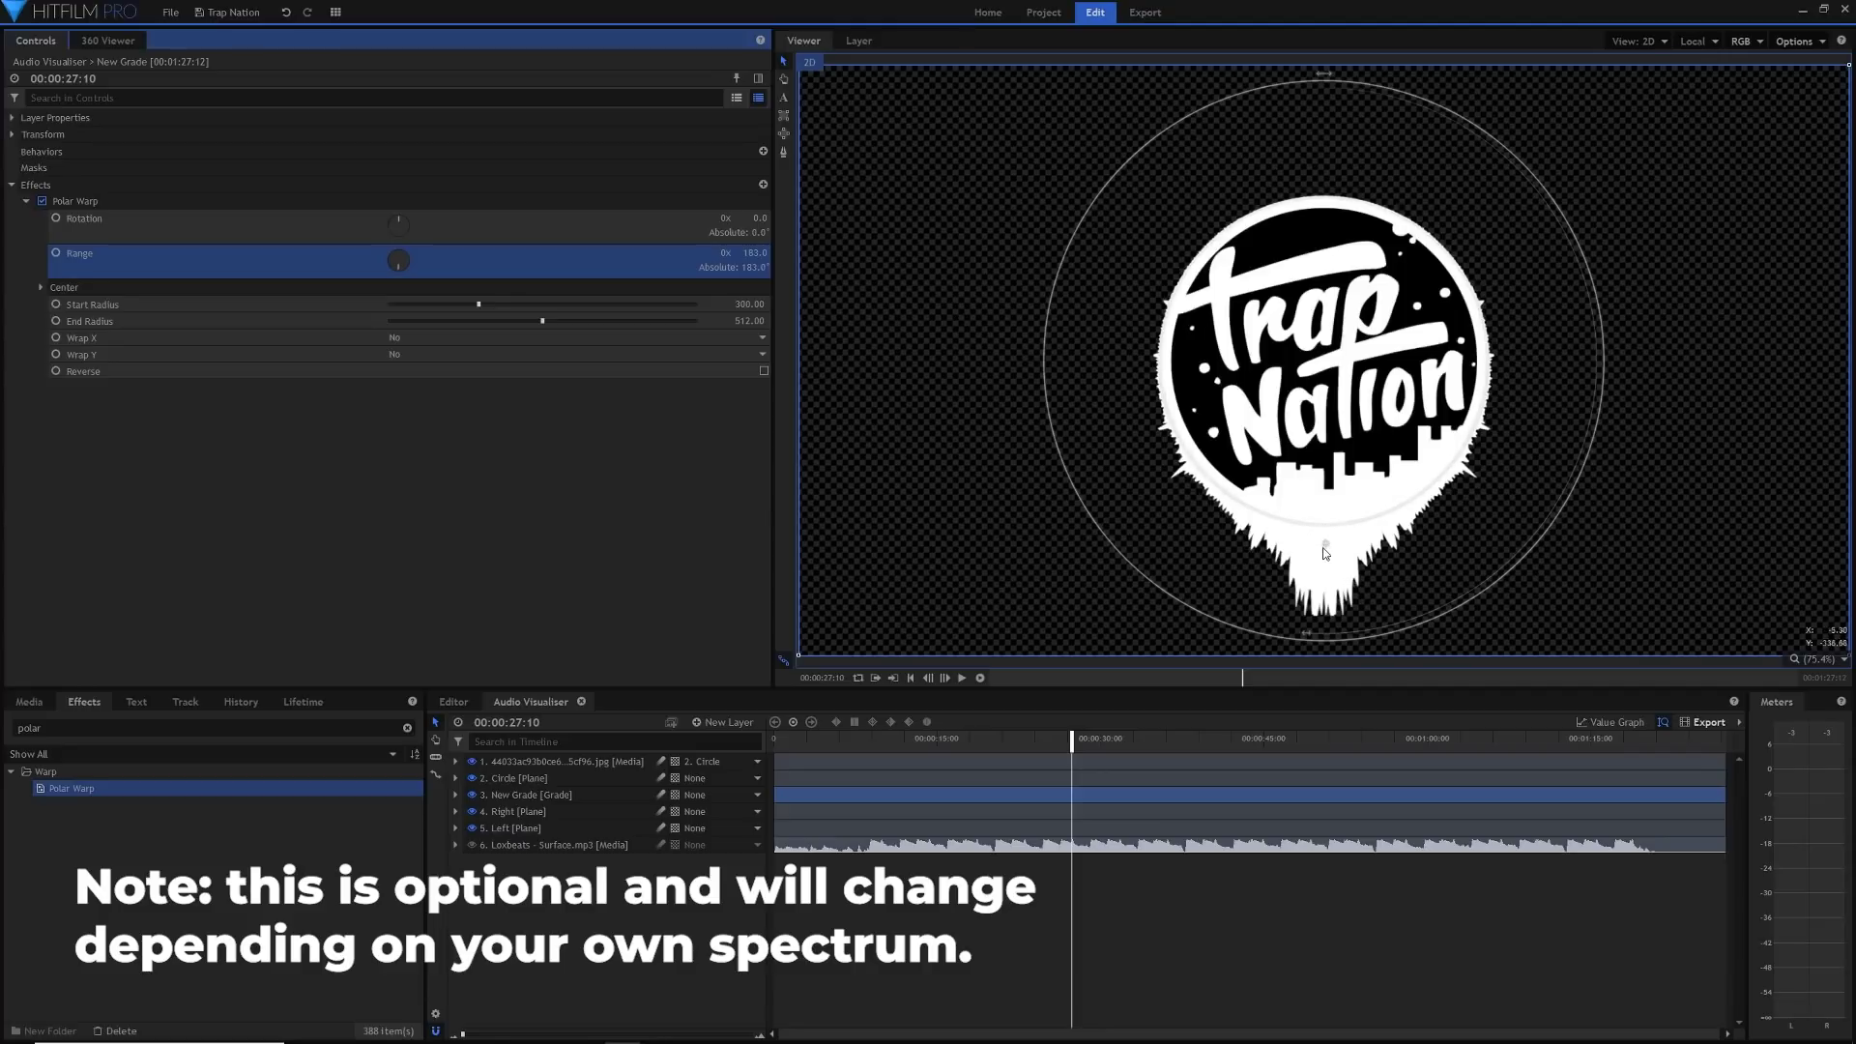
{"action": "left_click", "coordinate": [997, 740]}
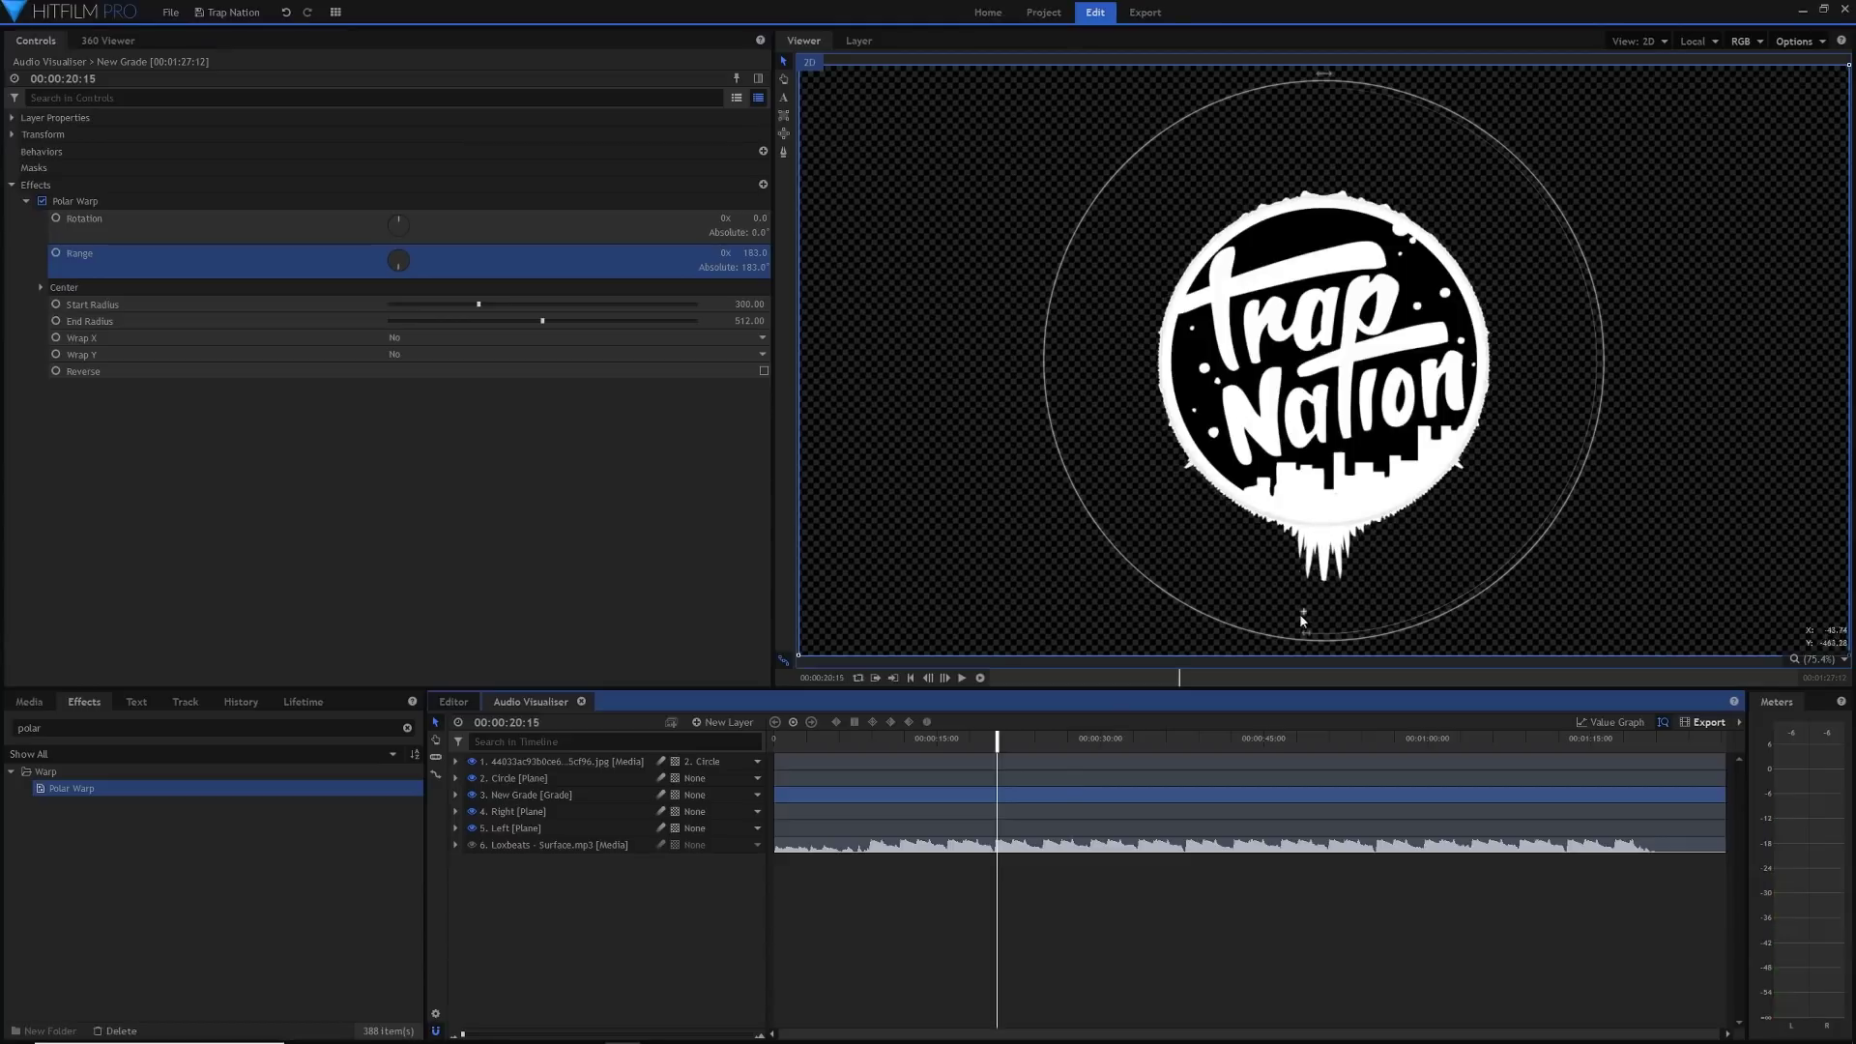
Preview the visualiser, then set the grade layer's Polar Warp End Radius to 1024 and check the spectrum spikes in playback
{"action": "key", "text": "space"}
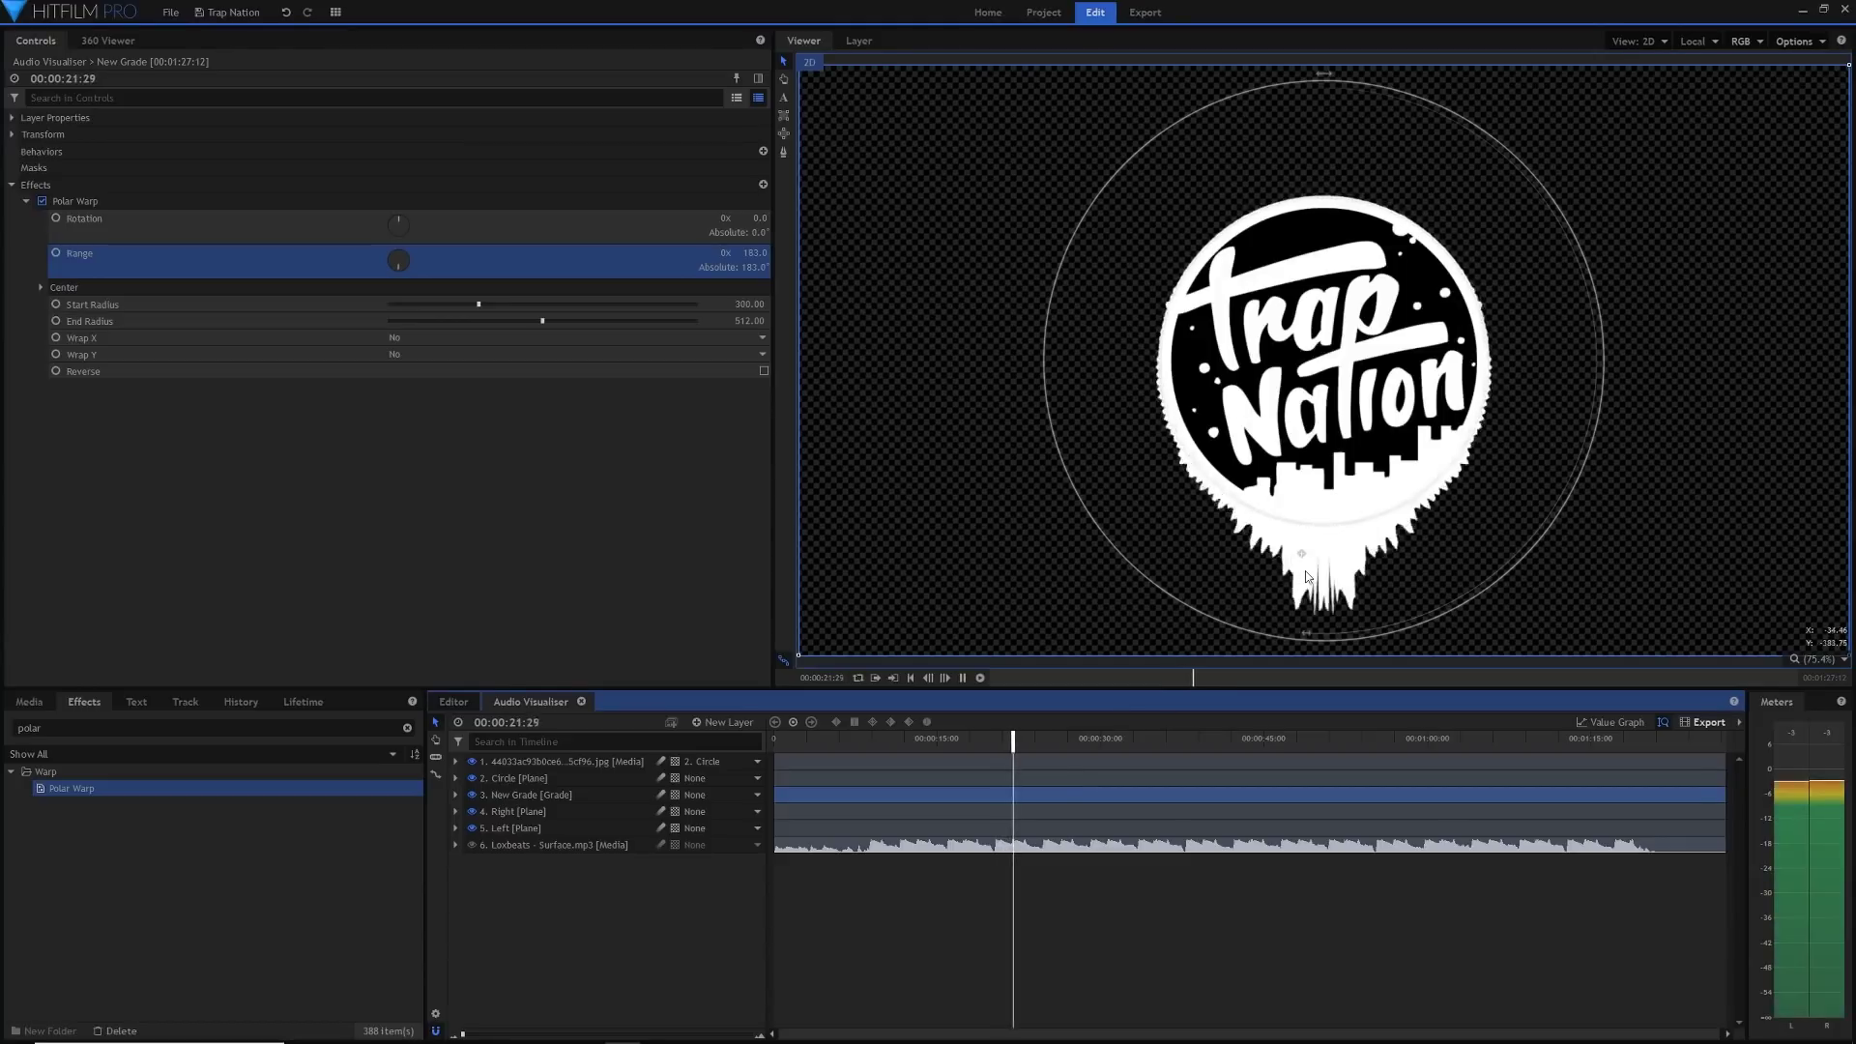
{"action": "key", "text": "space"}
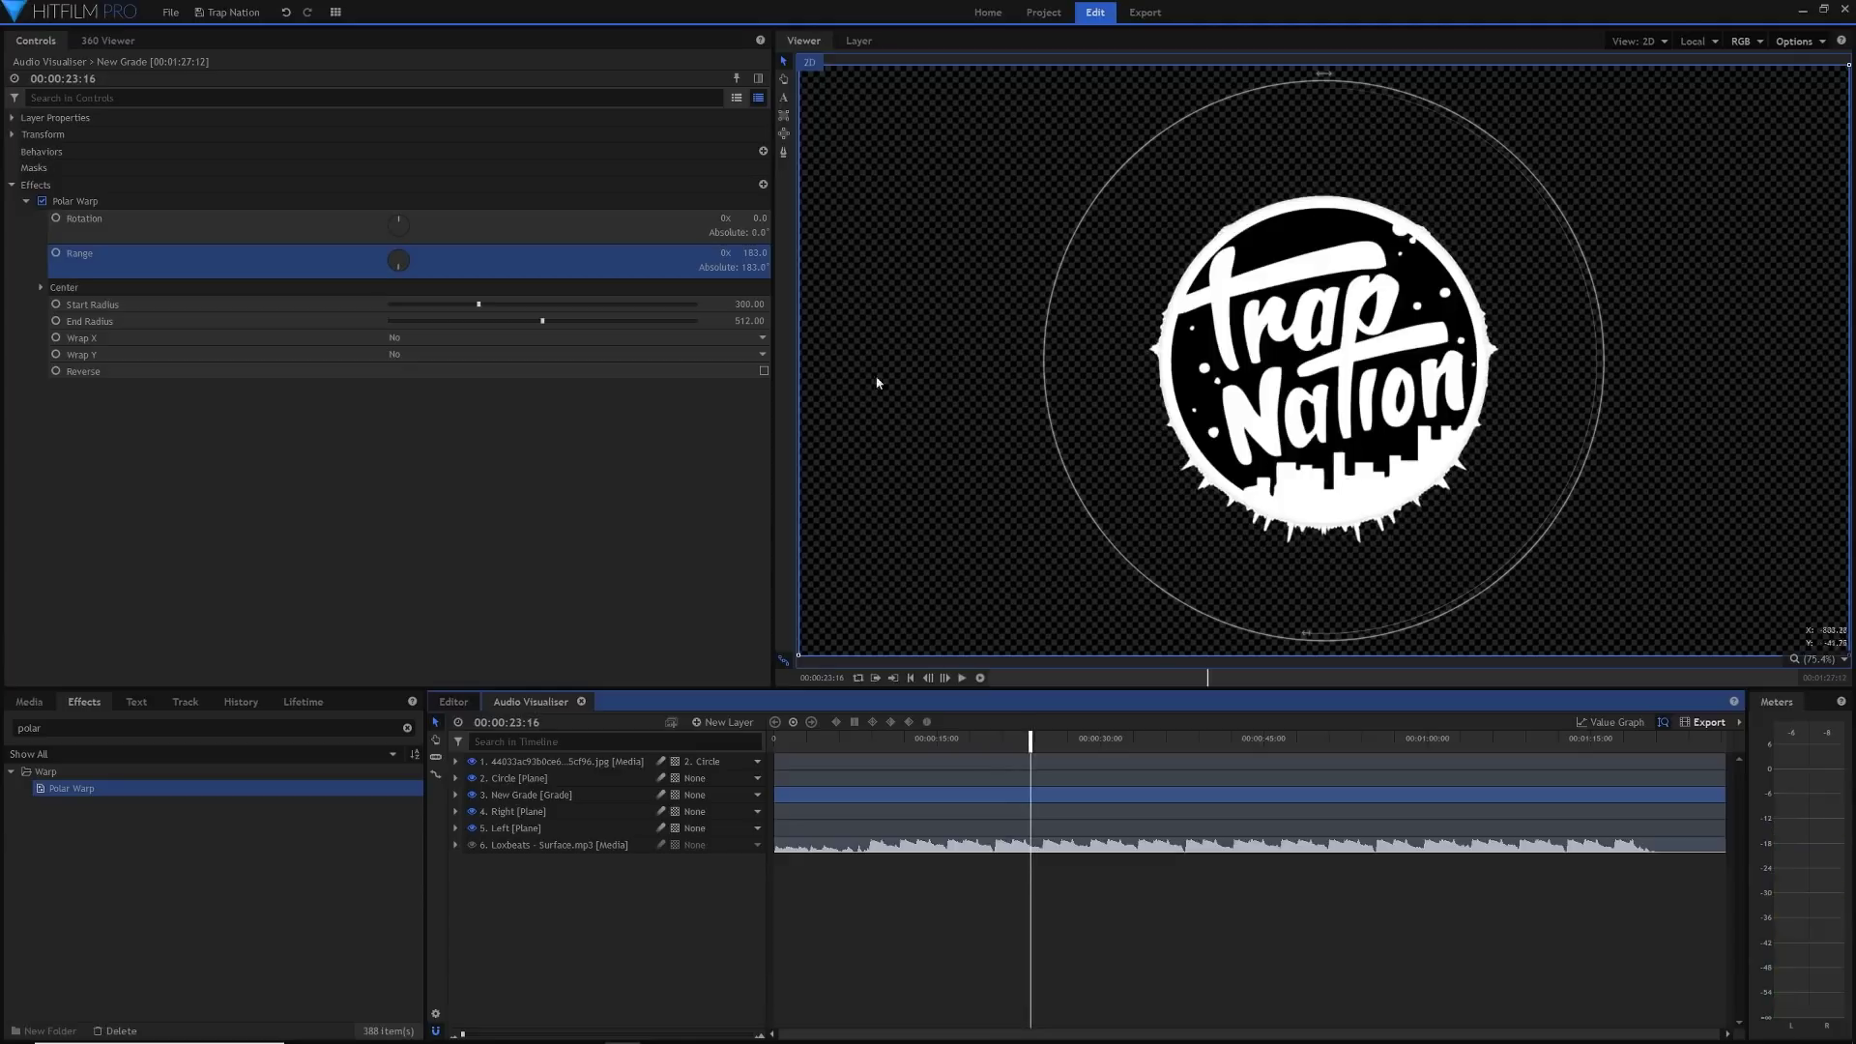
{"action": "mouse_move", "coordinate": [750, 321]}
{"action": "left_mouse_down"}
{"action": "mouse_move", "coordinate": [807, 321]}
{"action": "mouse_move", "coordinate": [340, 321]}
{"action": "mouse_move", "coordinate": [746, 337]}
{"action": "left_mouse_up"}
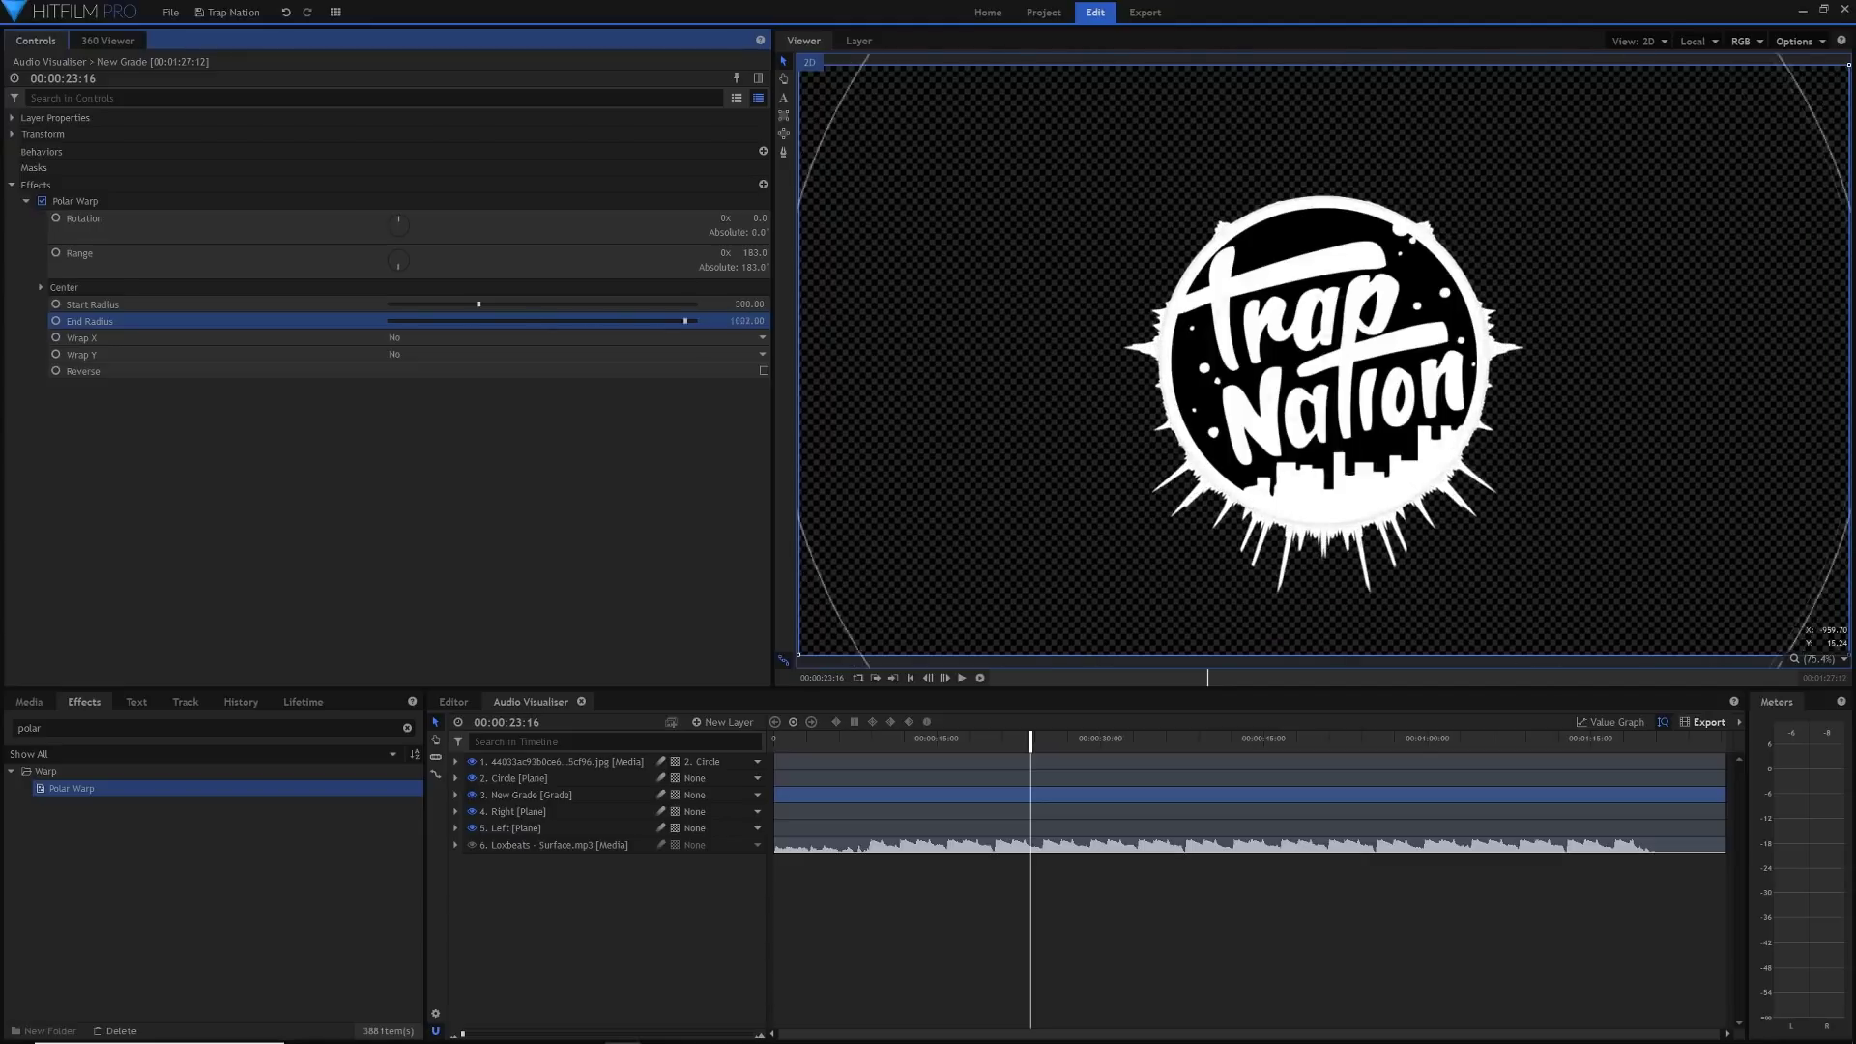
{"action": "key", "text": "space"}
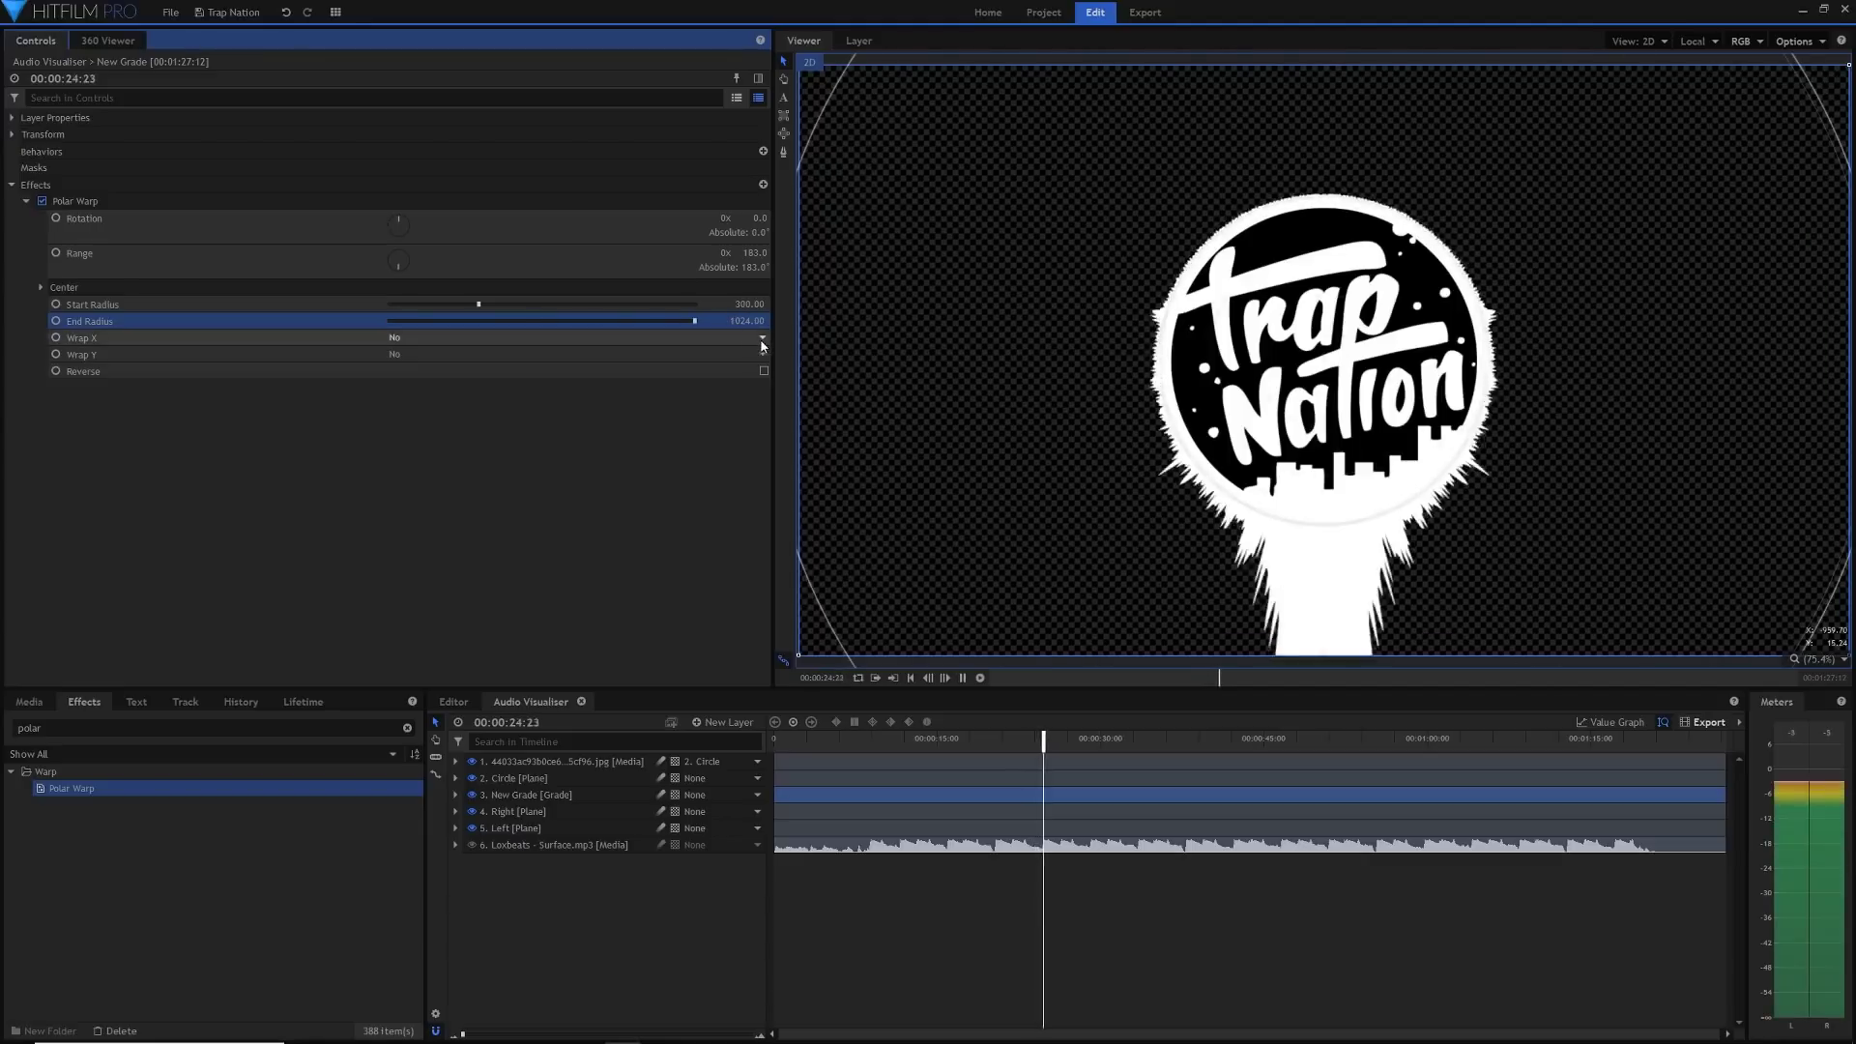
{"action": "key", "text": "space"}
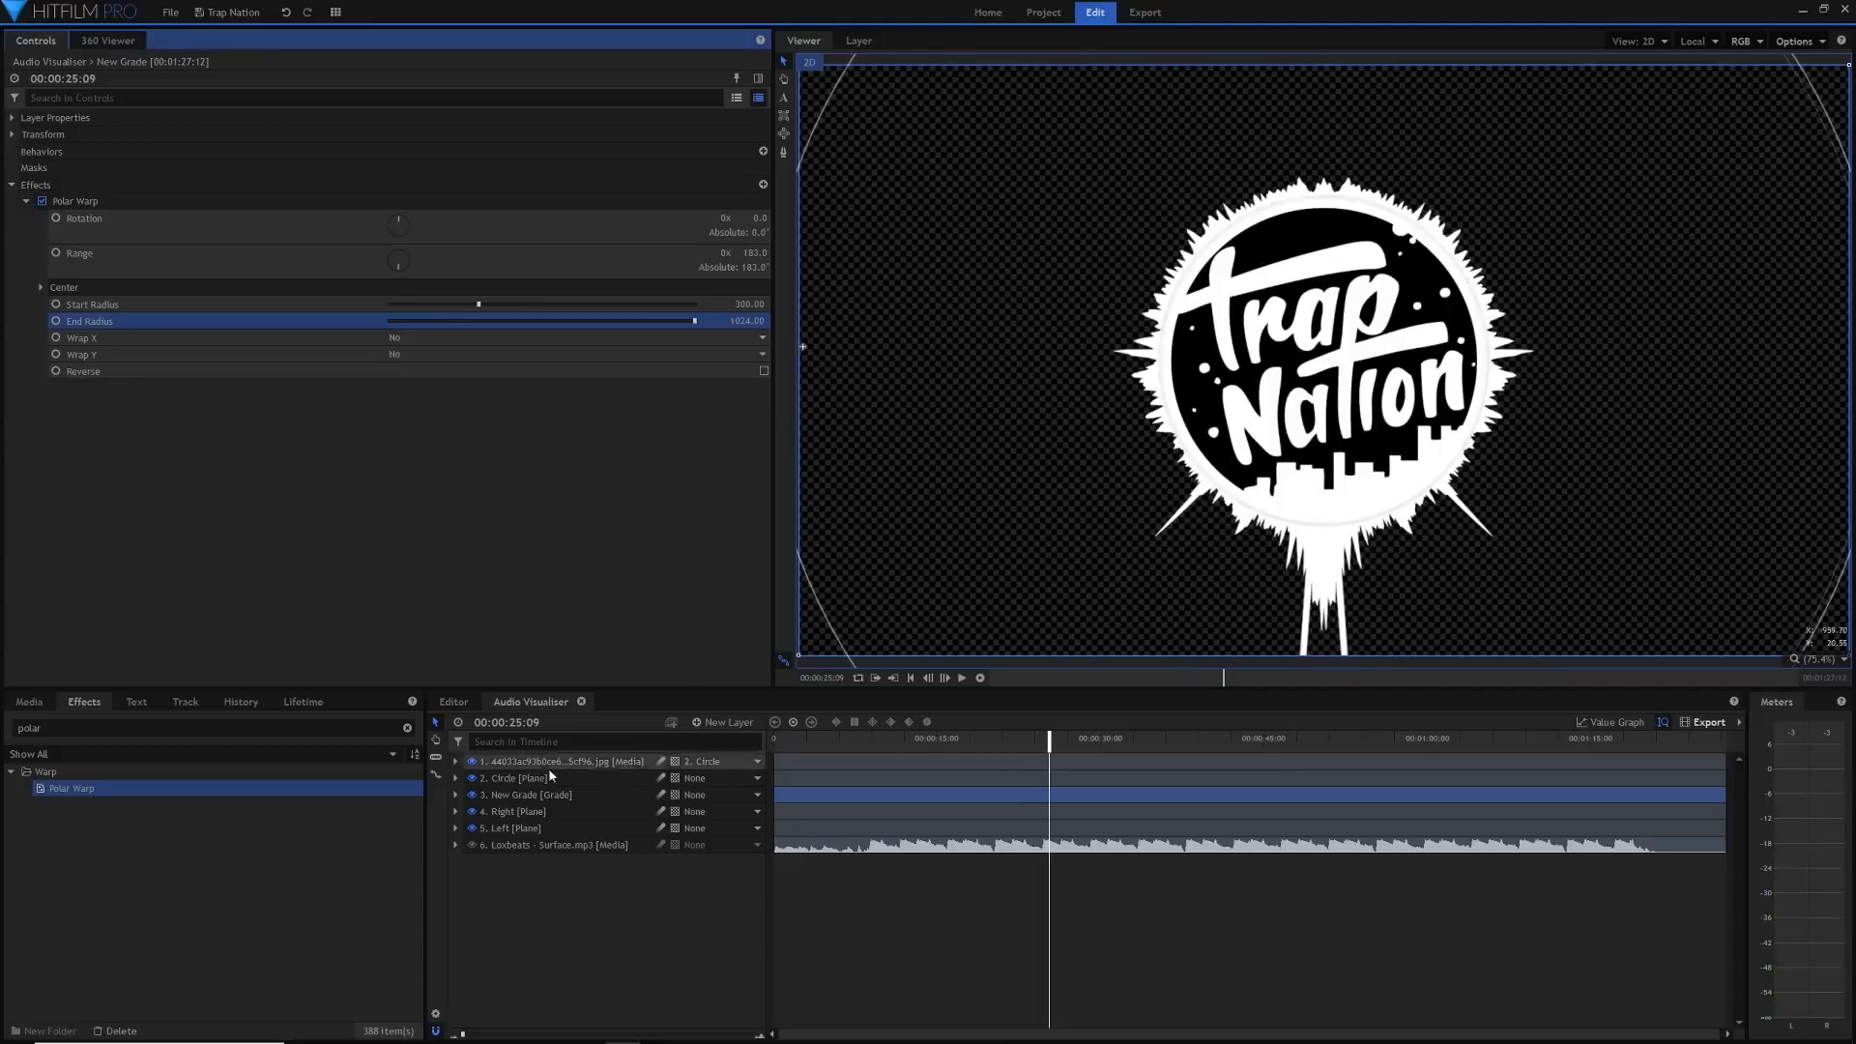
{"action": "left_click", "coordinate": [571, 797]}
{"action": "left_click", "coordinate": [839, 888]}
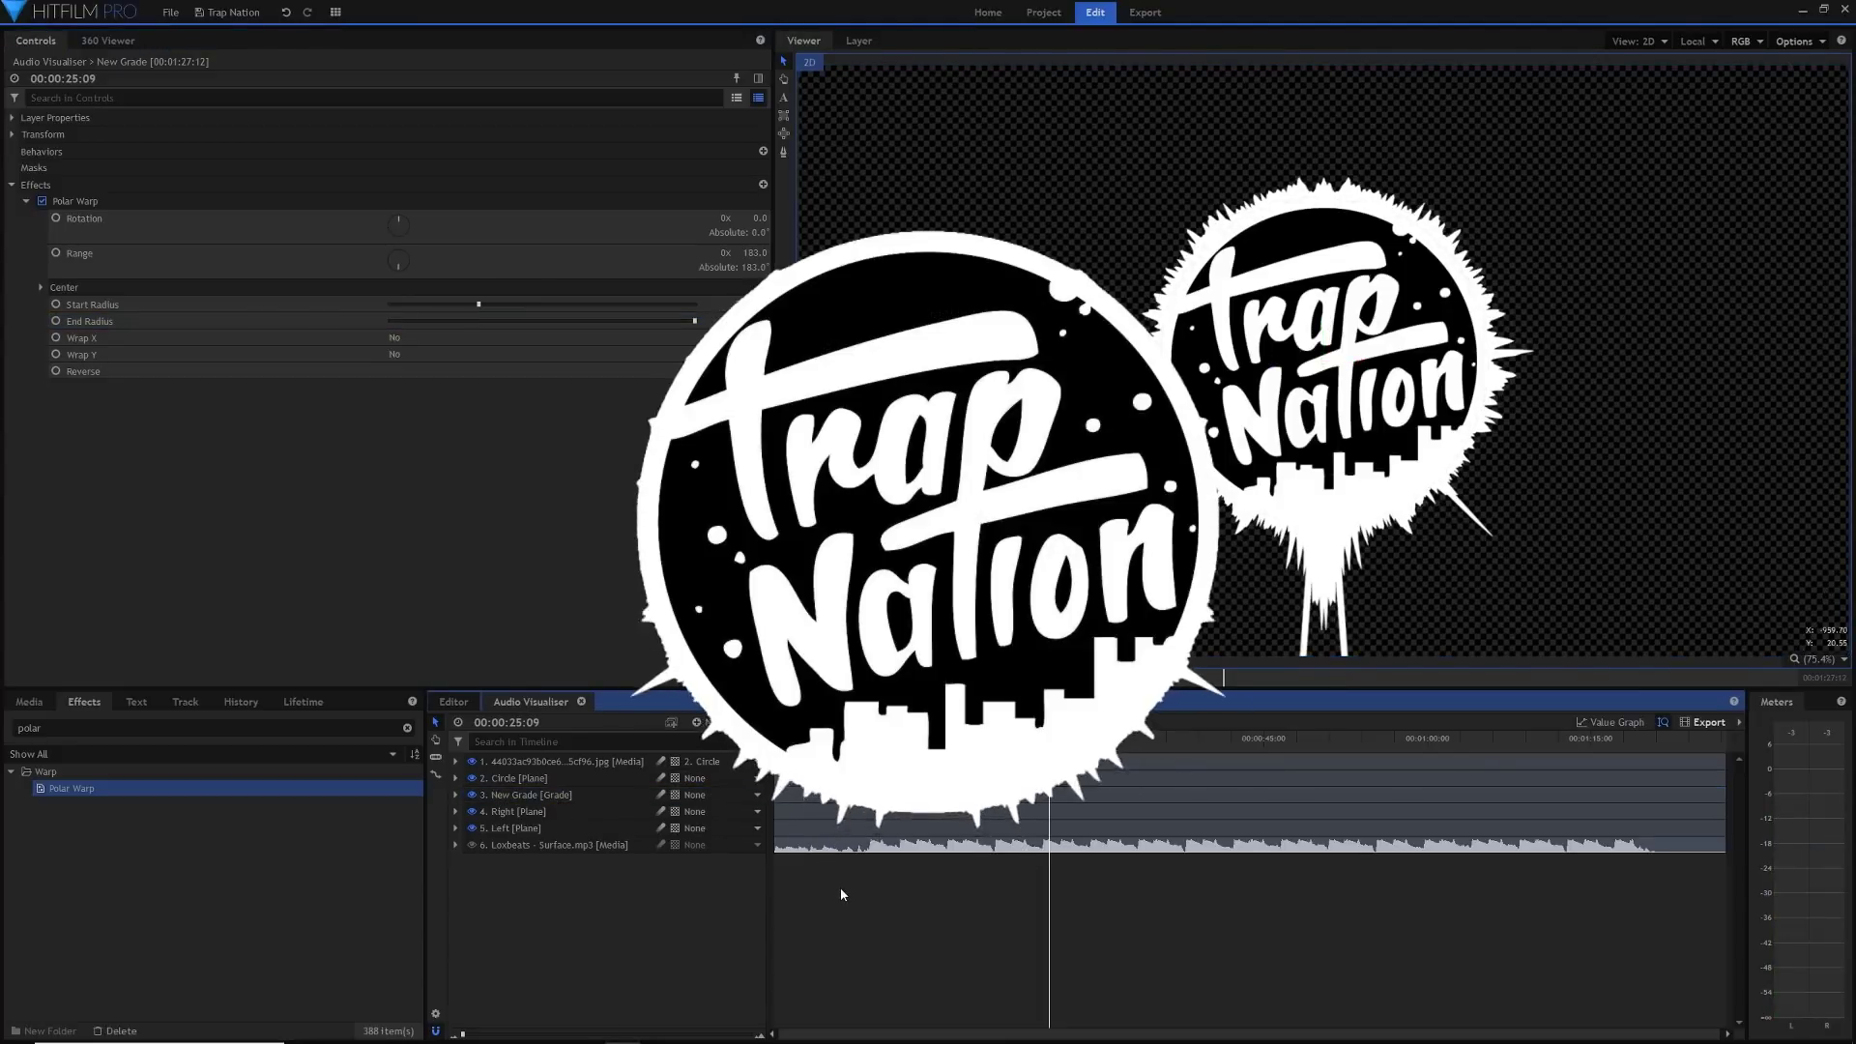